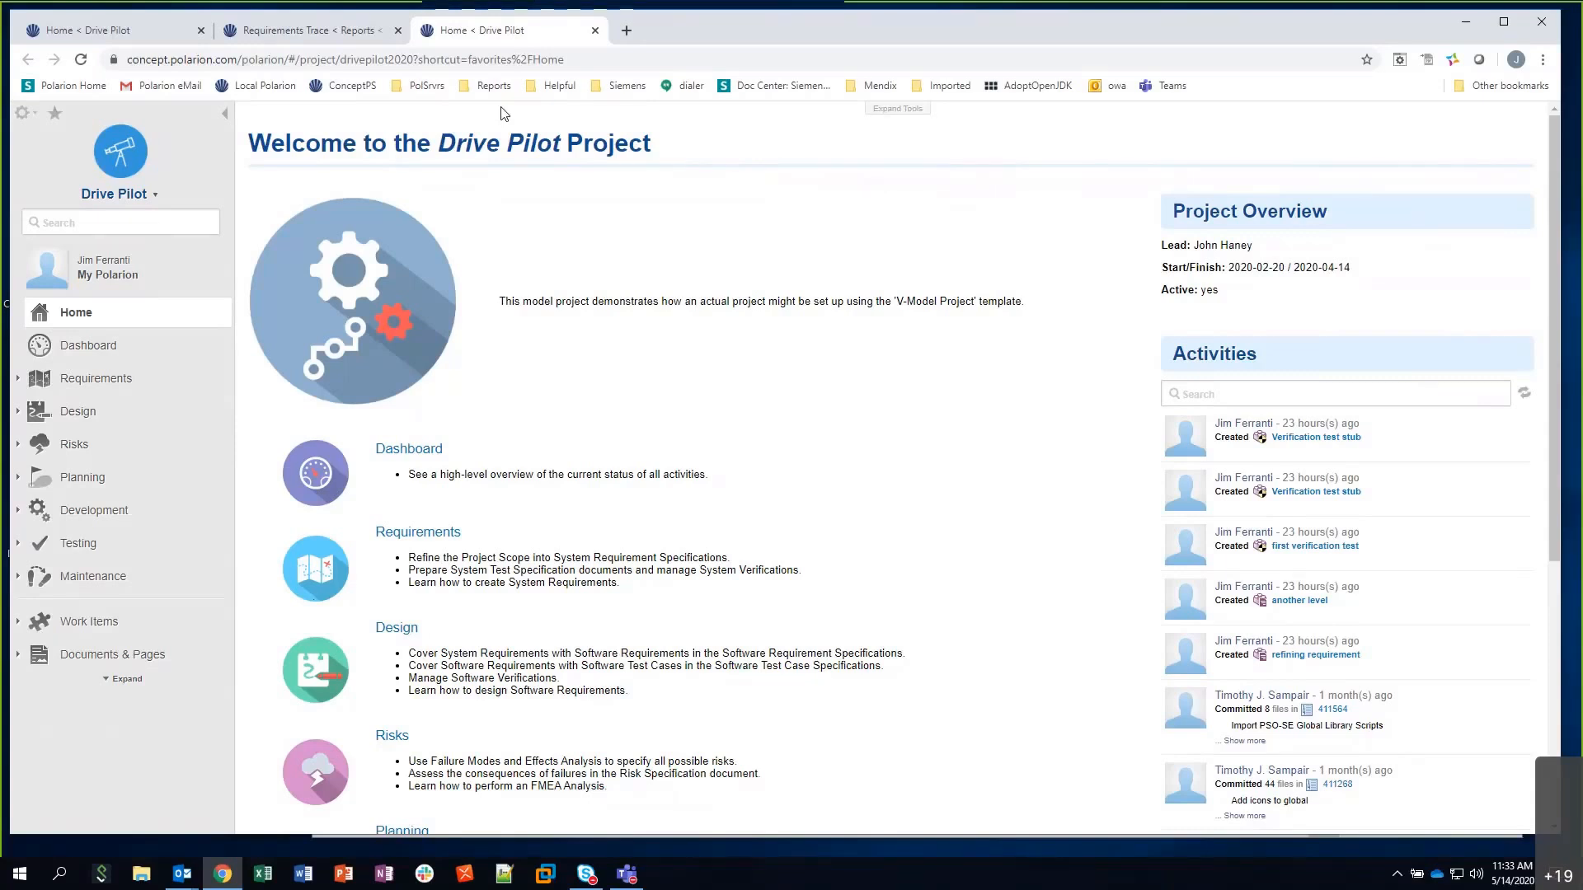
Open the bookmarked Status Report, view the work items behind its Approved requirements count, and close that list
left_click(495, 87)
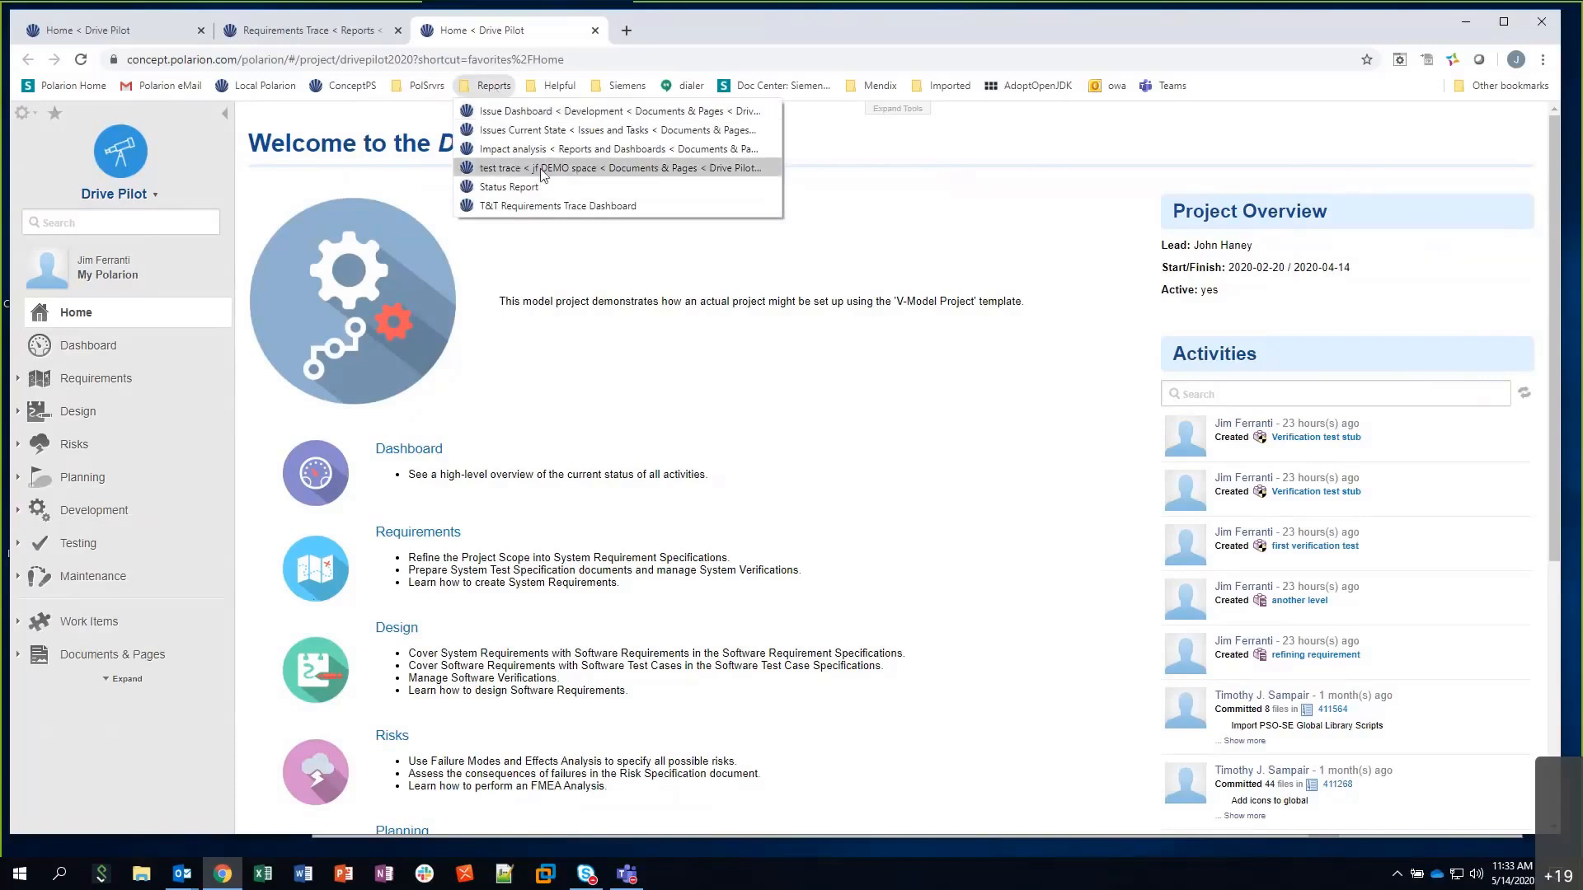
left_click(532, 188)
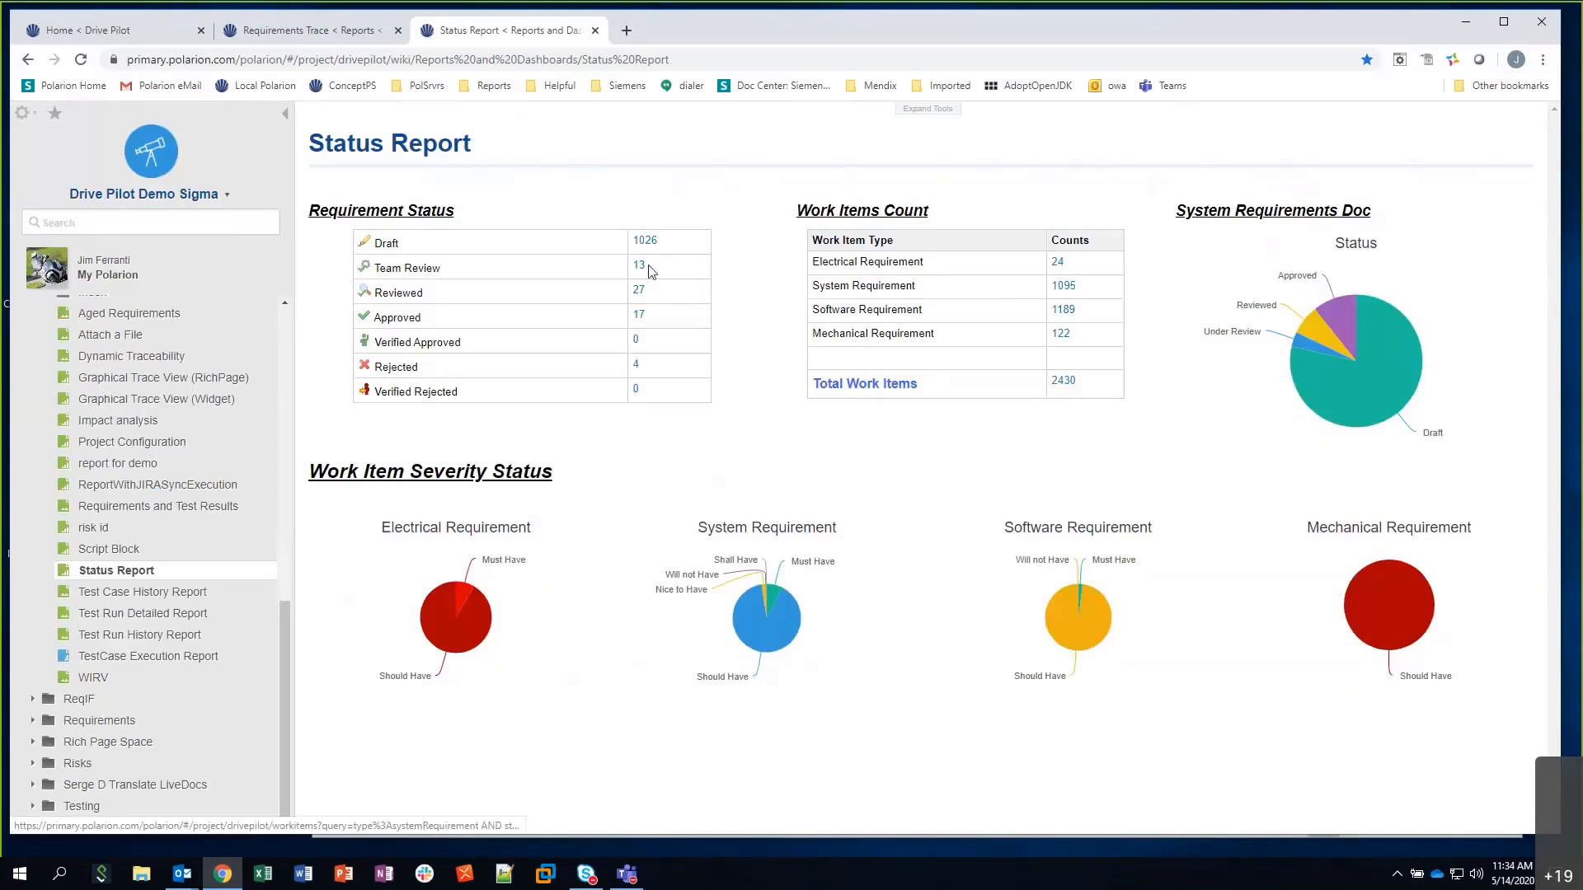
left_click(639, 320)
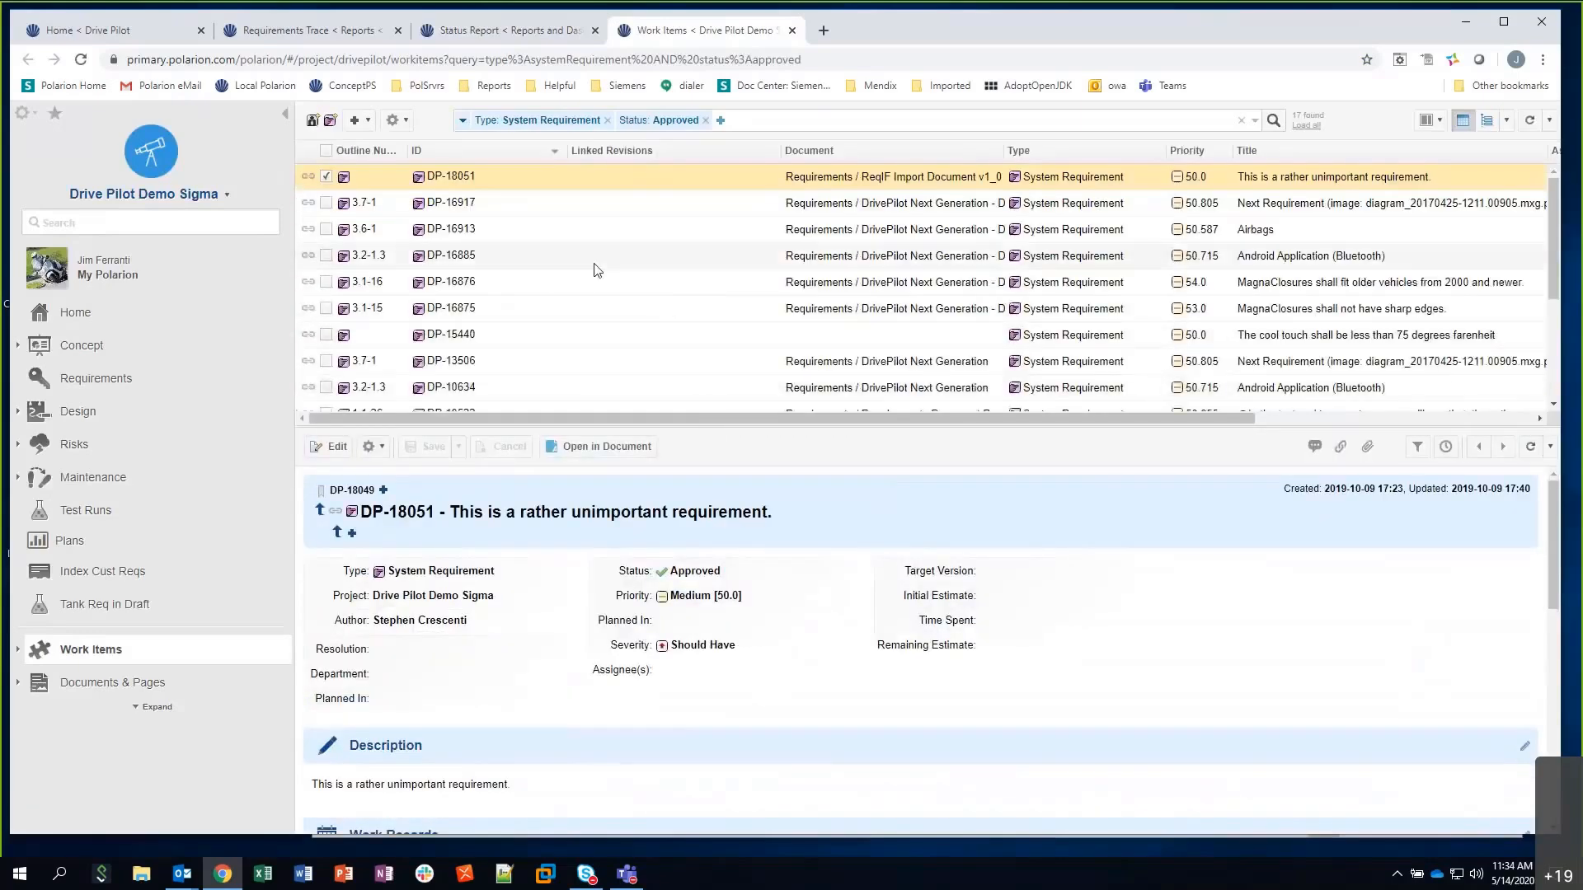
scroll(593, 272, "down", 3)
scroll(597, 282, "up", 3)
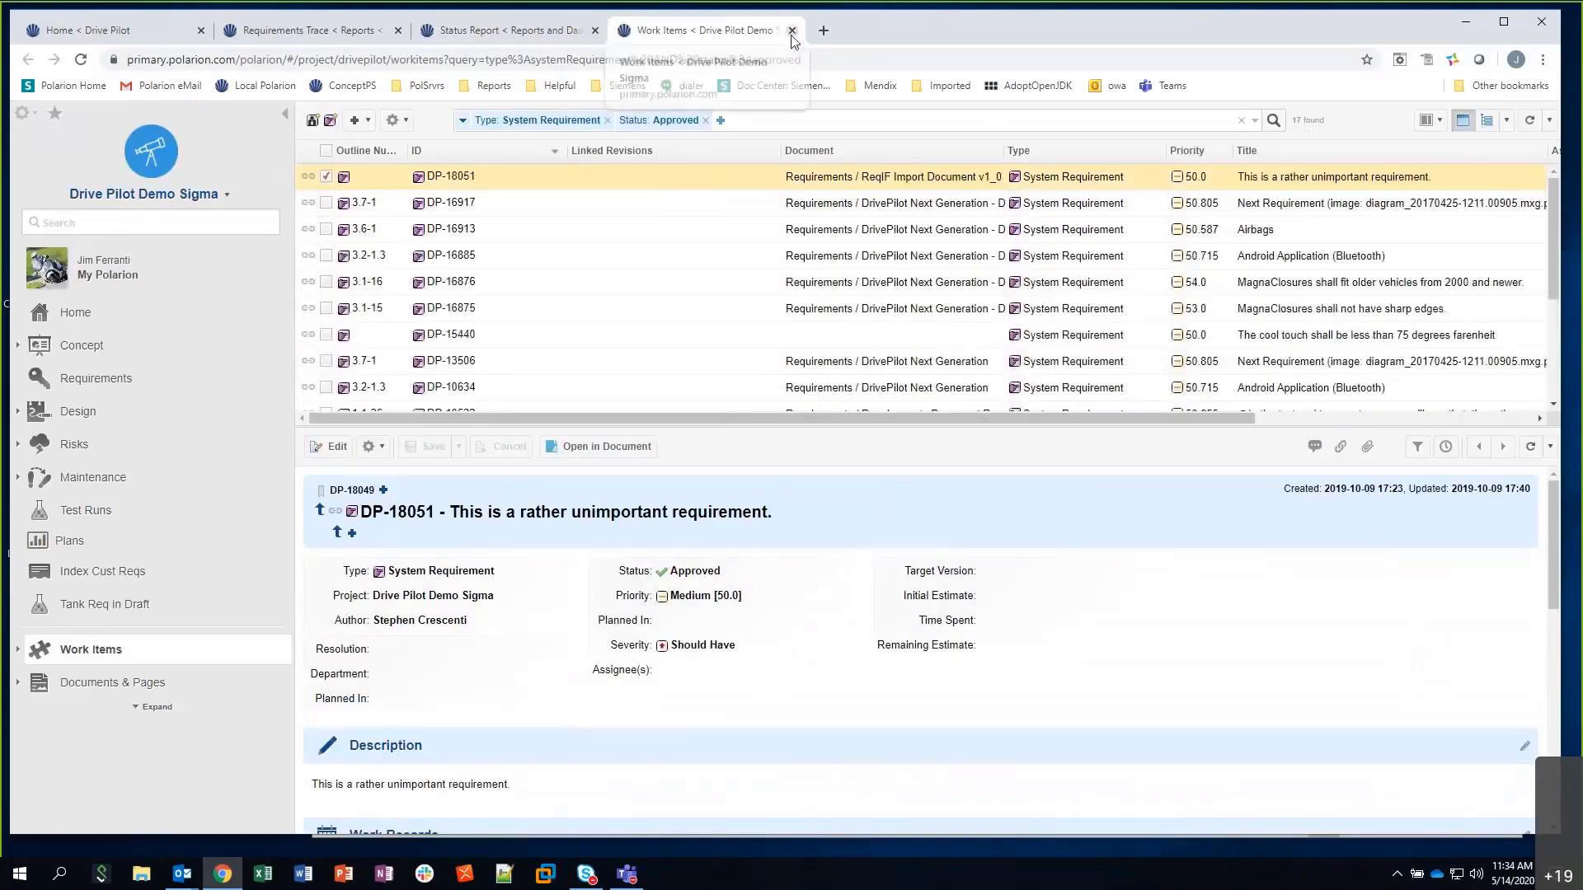
left_click(790, 33)
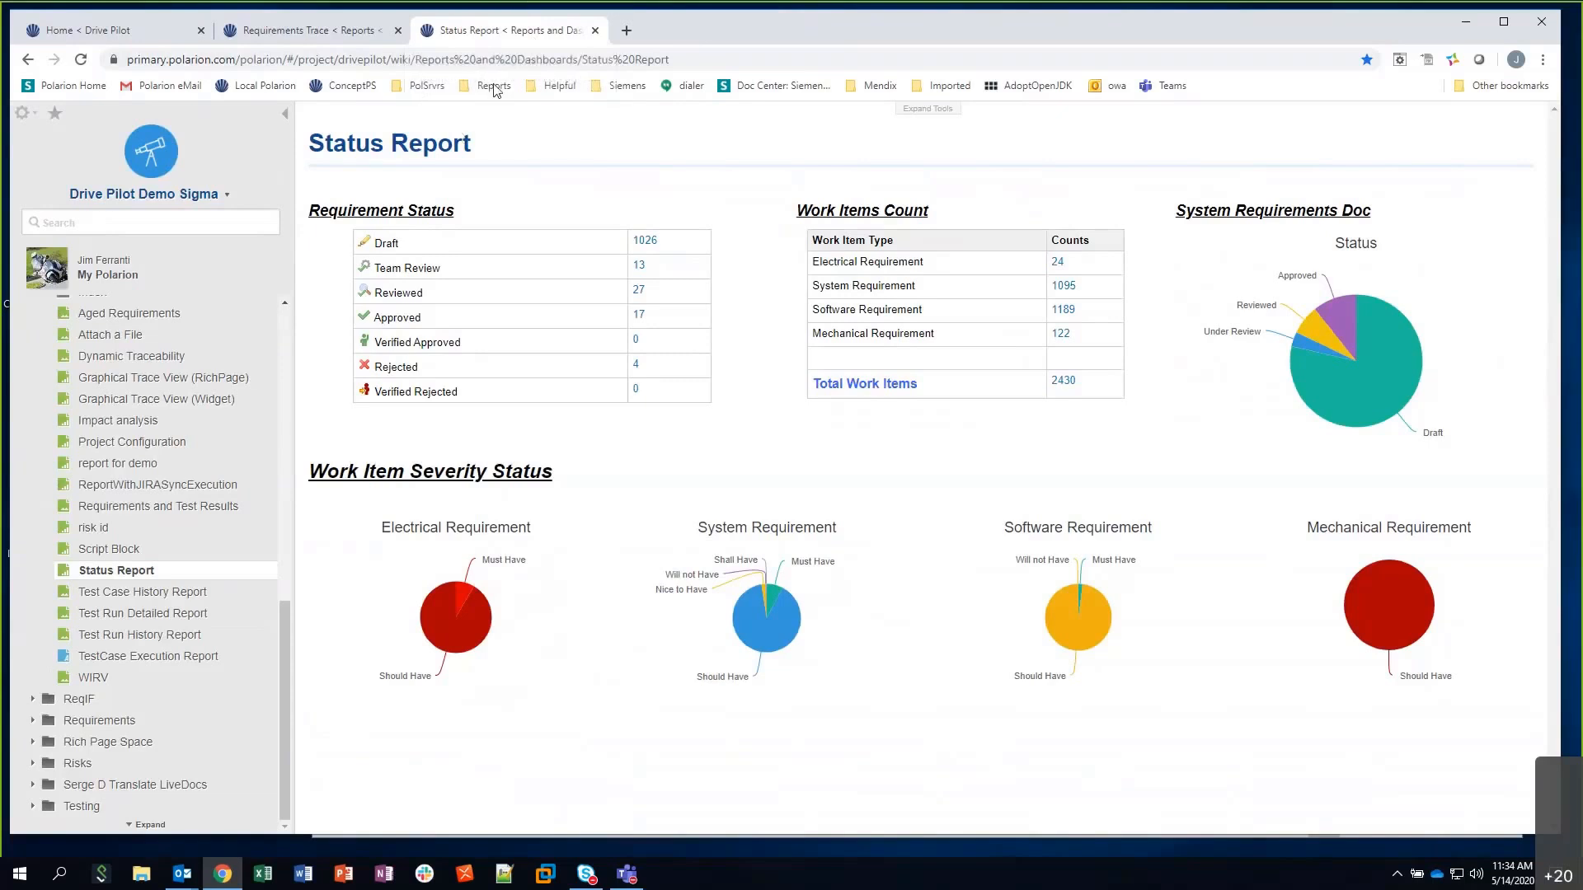
Open the bookmarked test trace report and the Impact analysis report to view example traceability reports
left_click(494, 86)
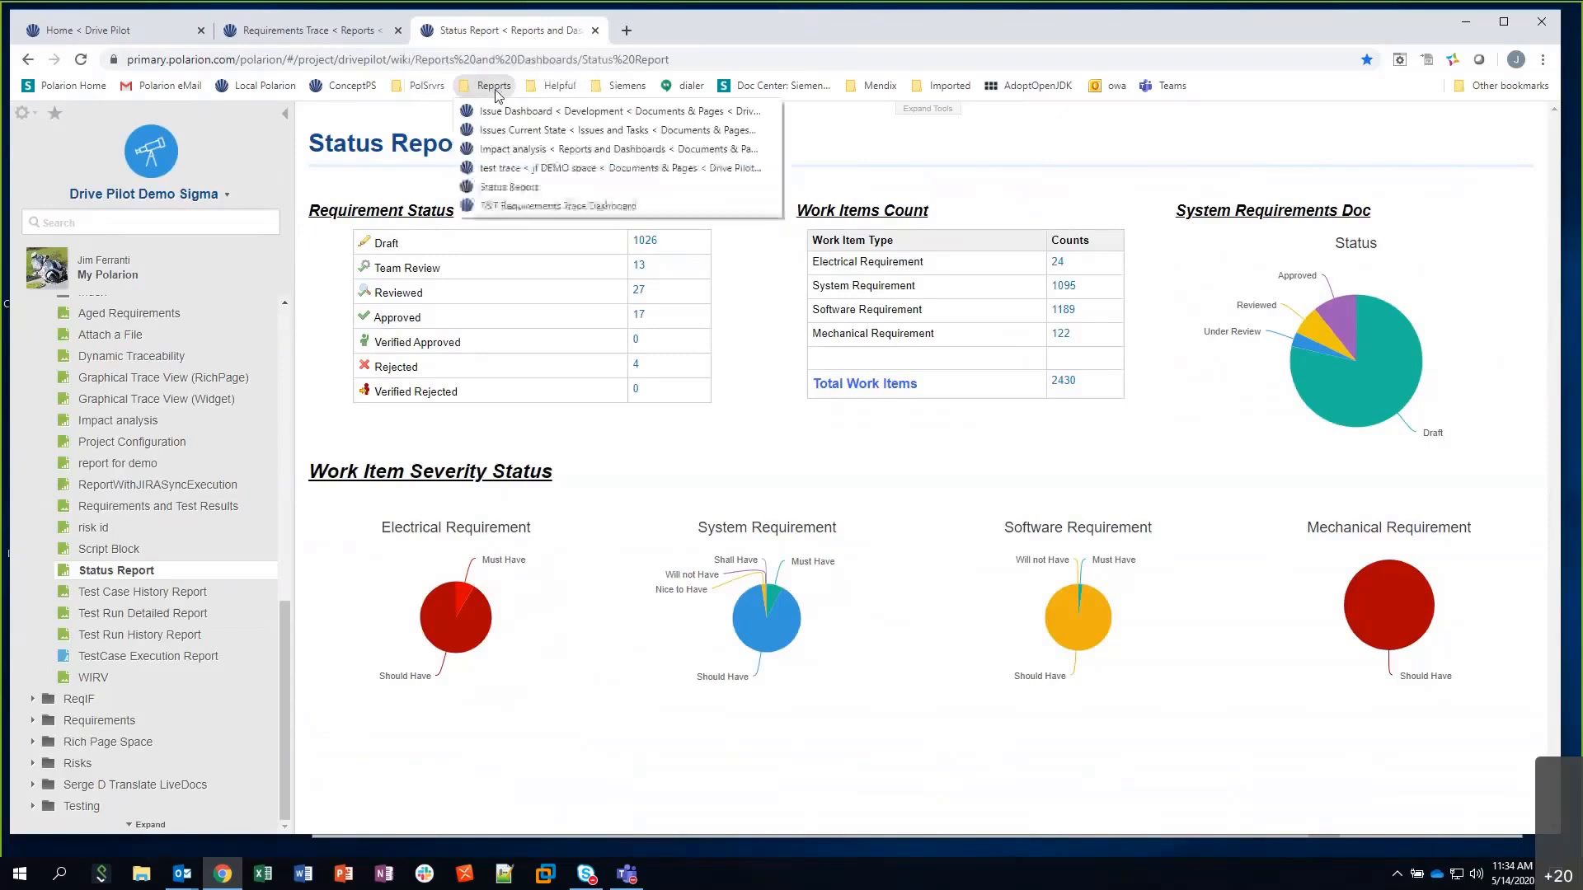
left_click(519, 172)
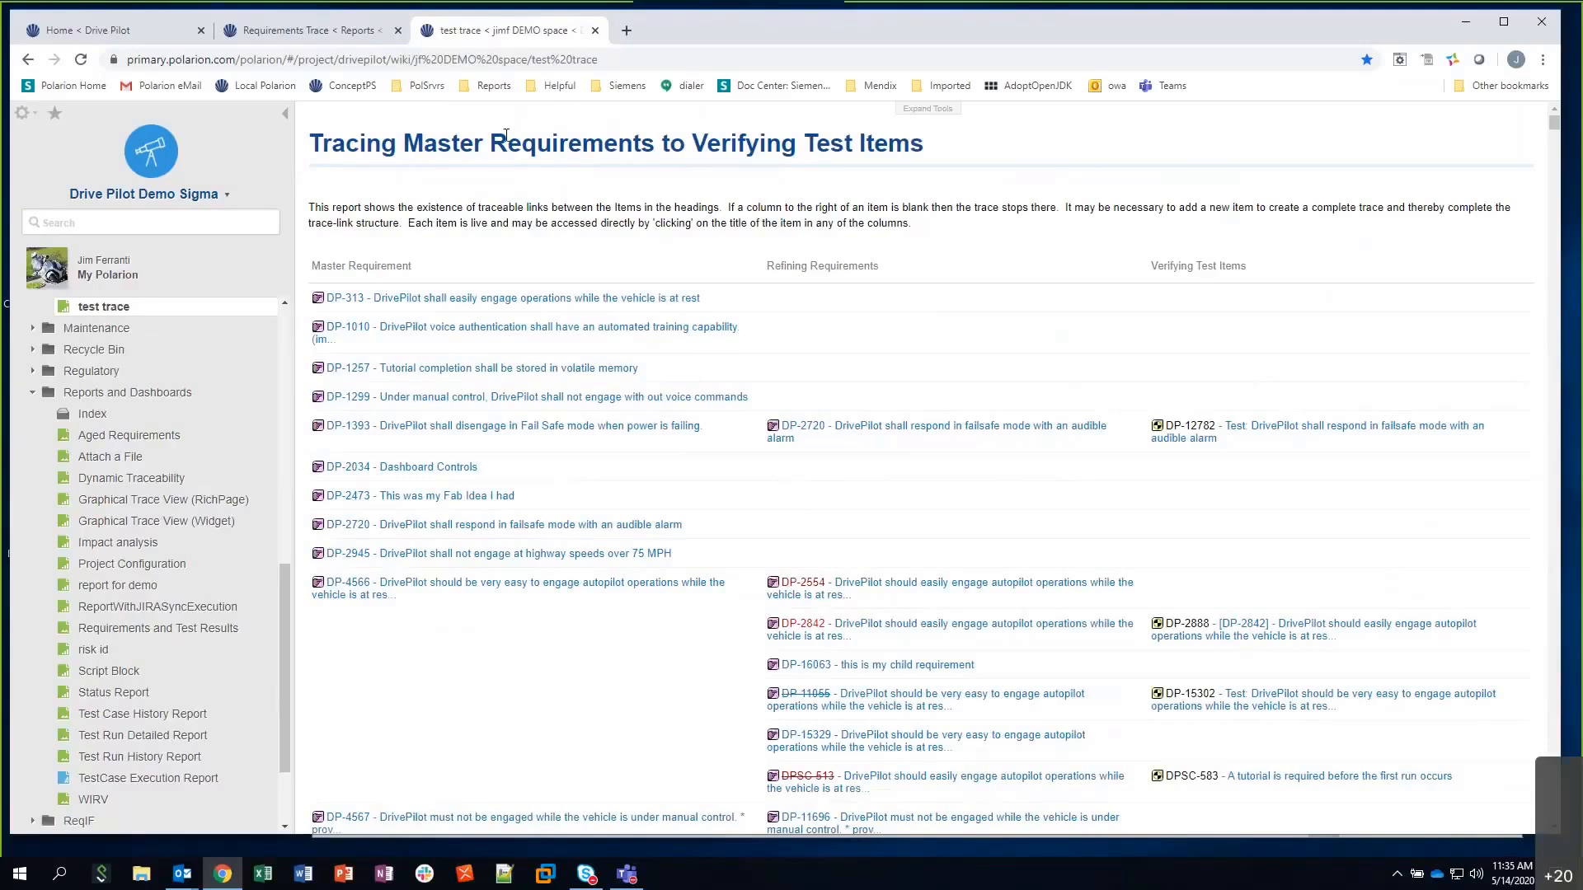
left_click(493, 86)
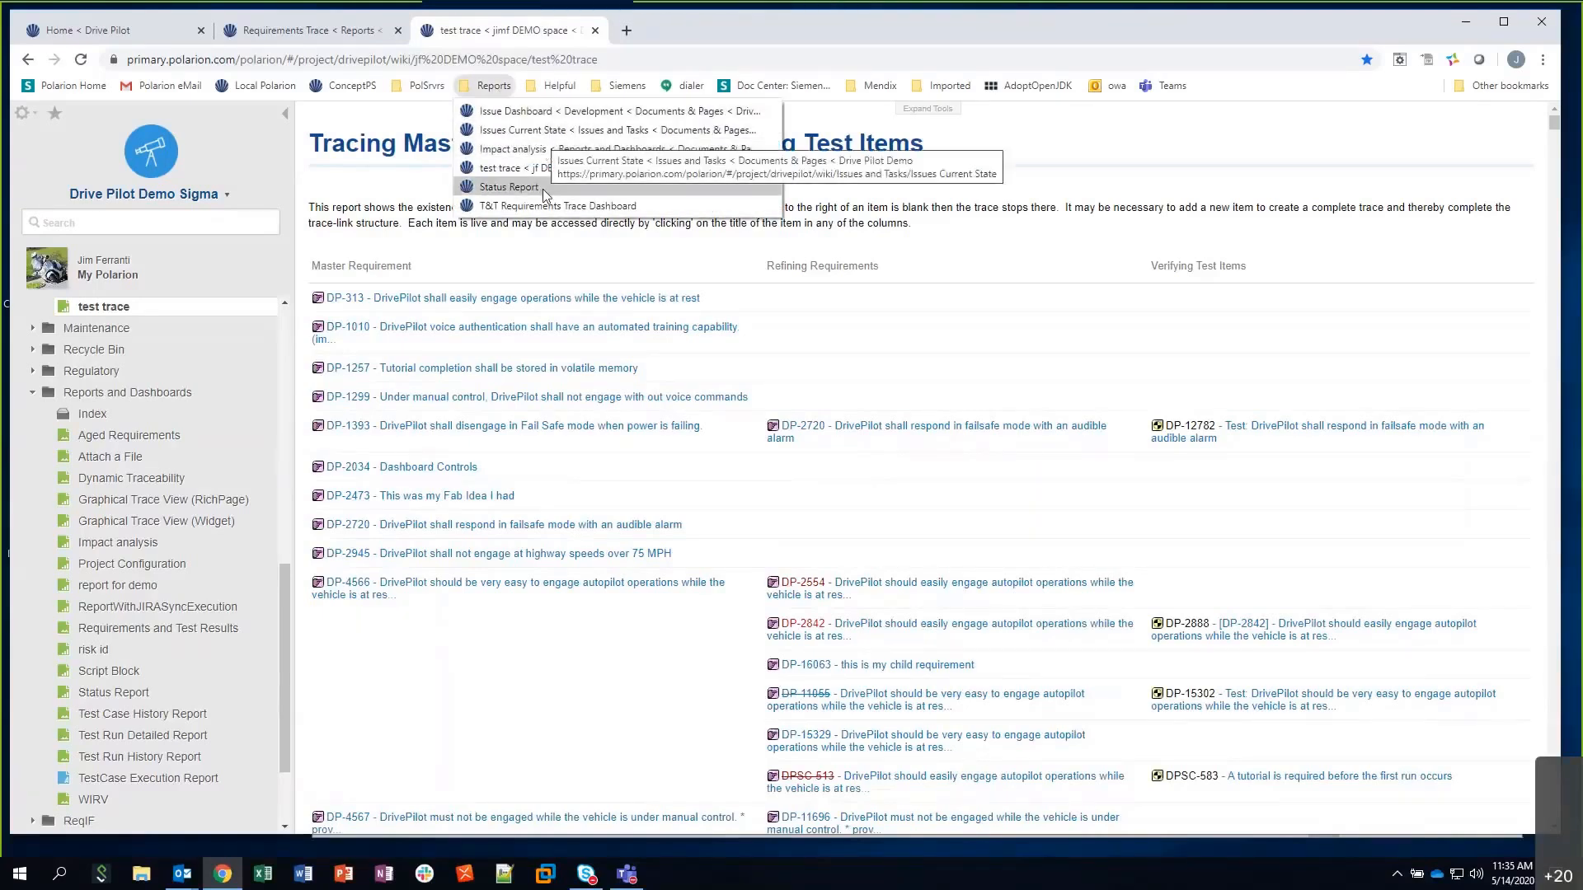
left_click(526, 149)
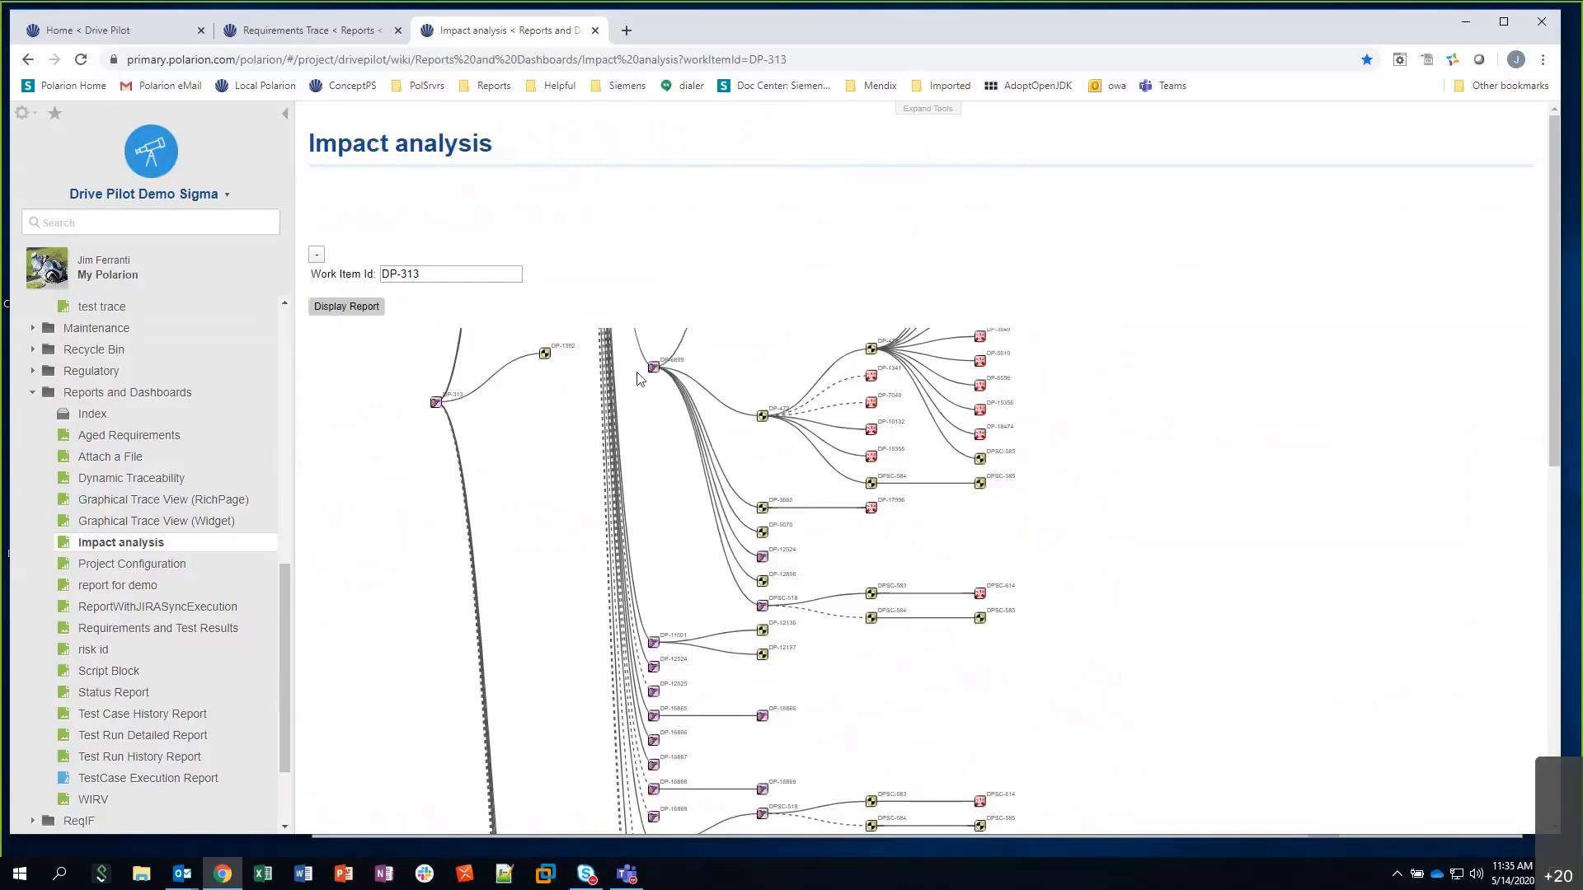
Close the Impact analysis report and examine the charts and multi-layered refinement table of the Requirements Trace report
left_click(594, 31)
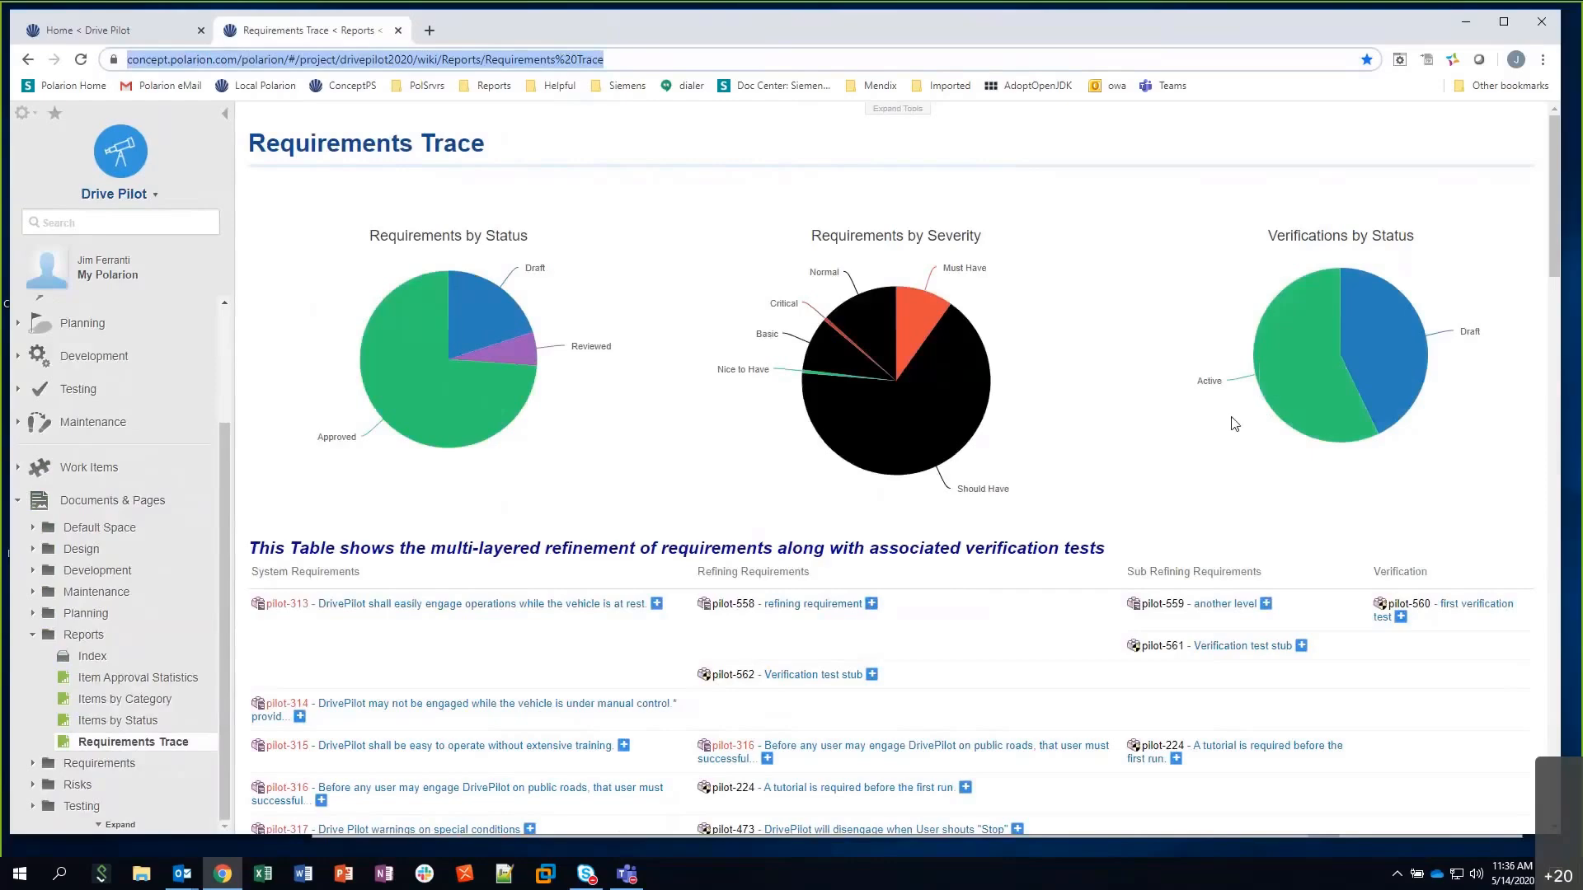
scroll(666, 265, "down", 1)
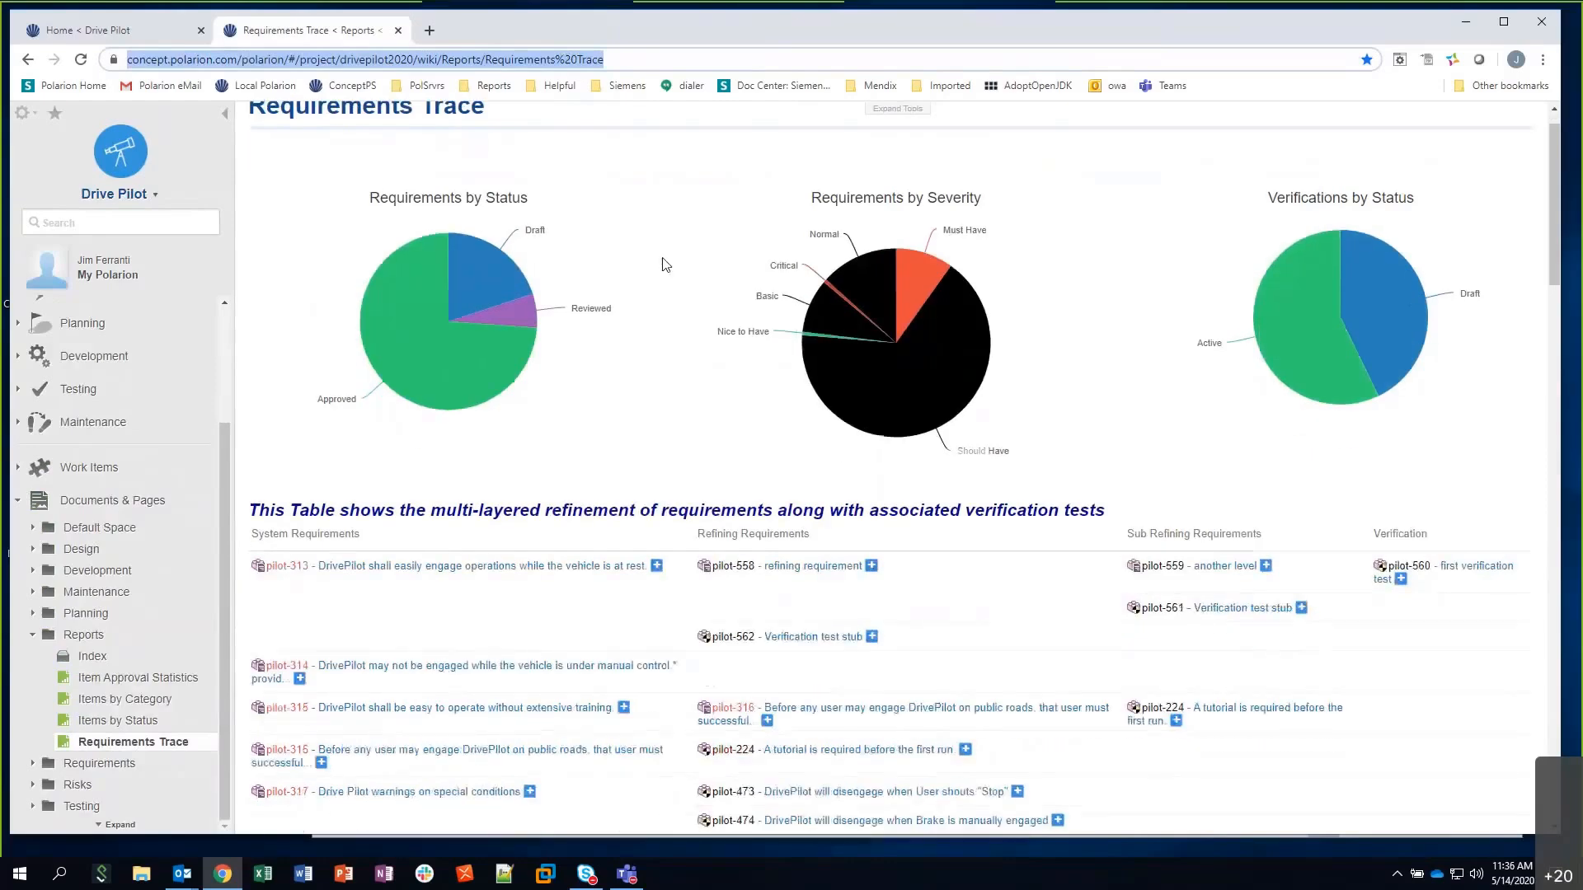
scroll(665, 264, "down", 3)
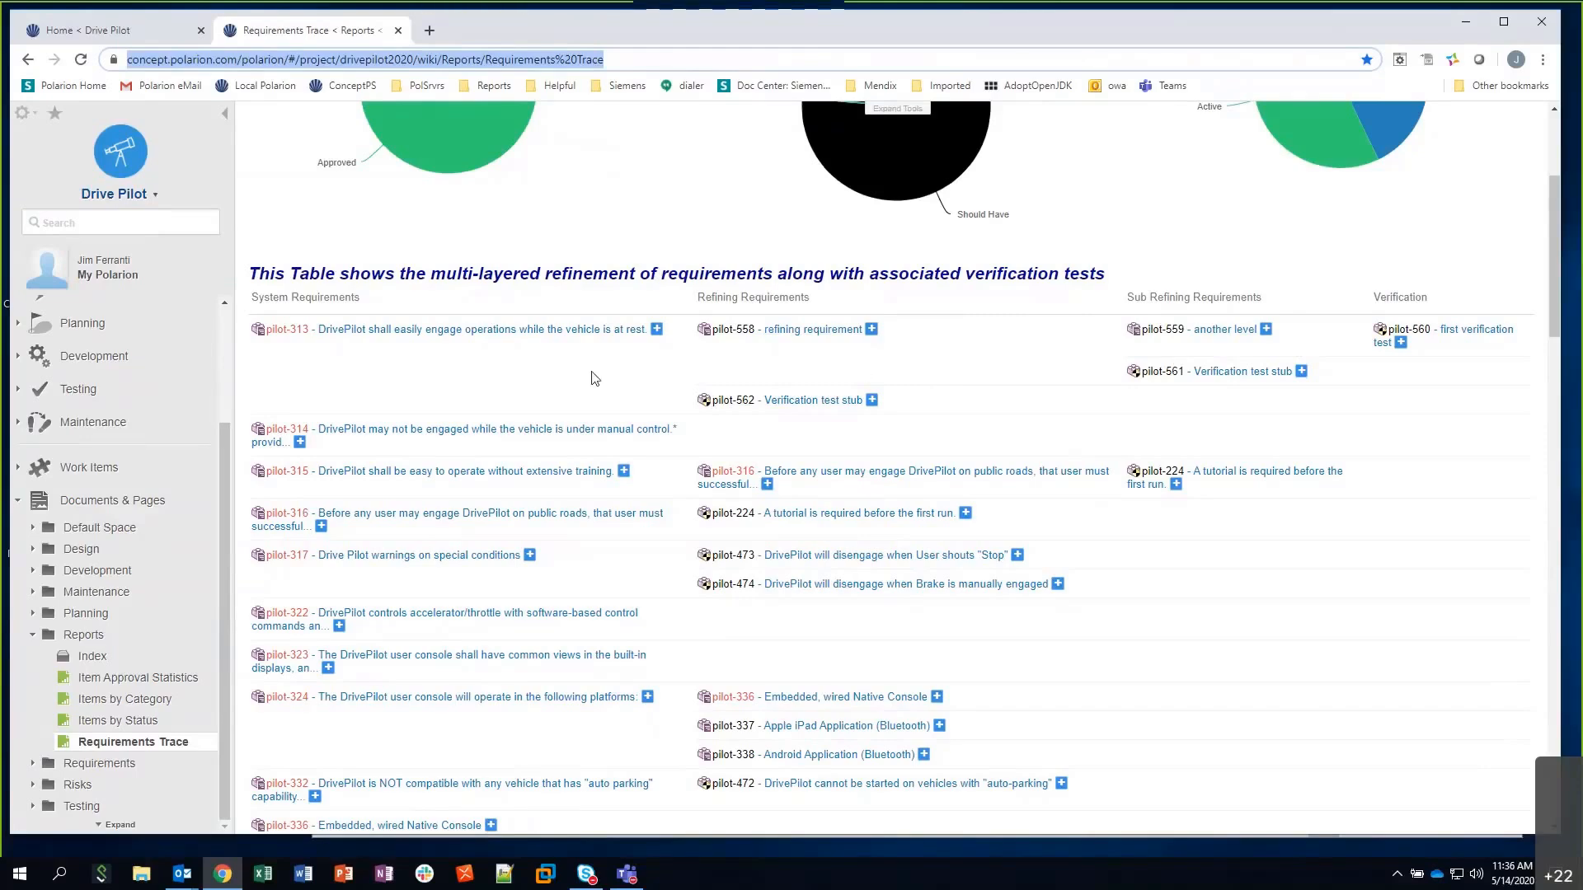
scroll(595, 379, "down", 3)
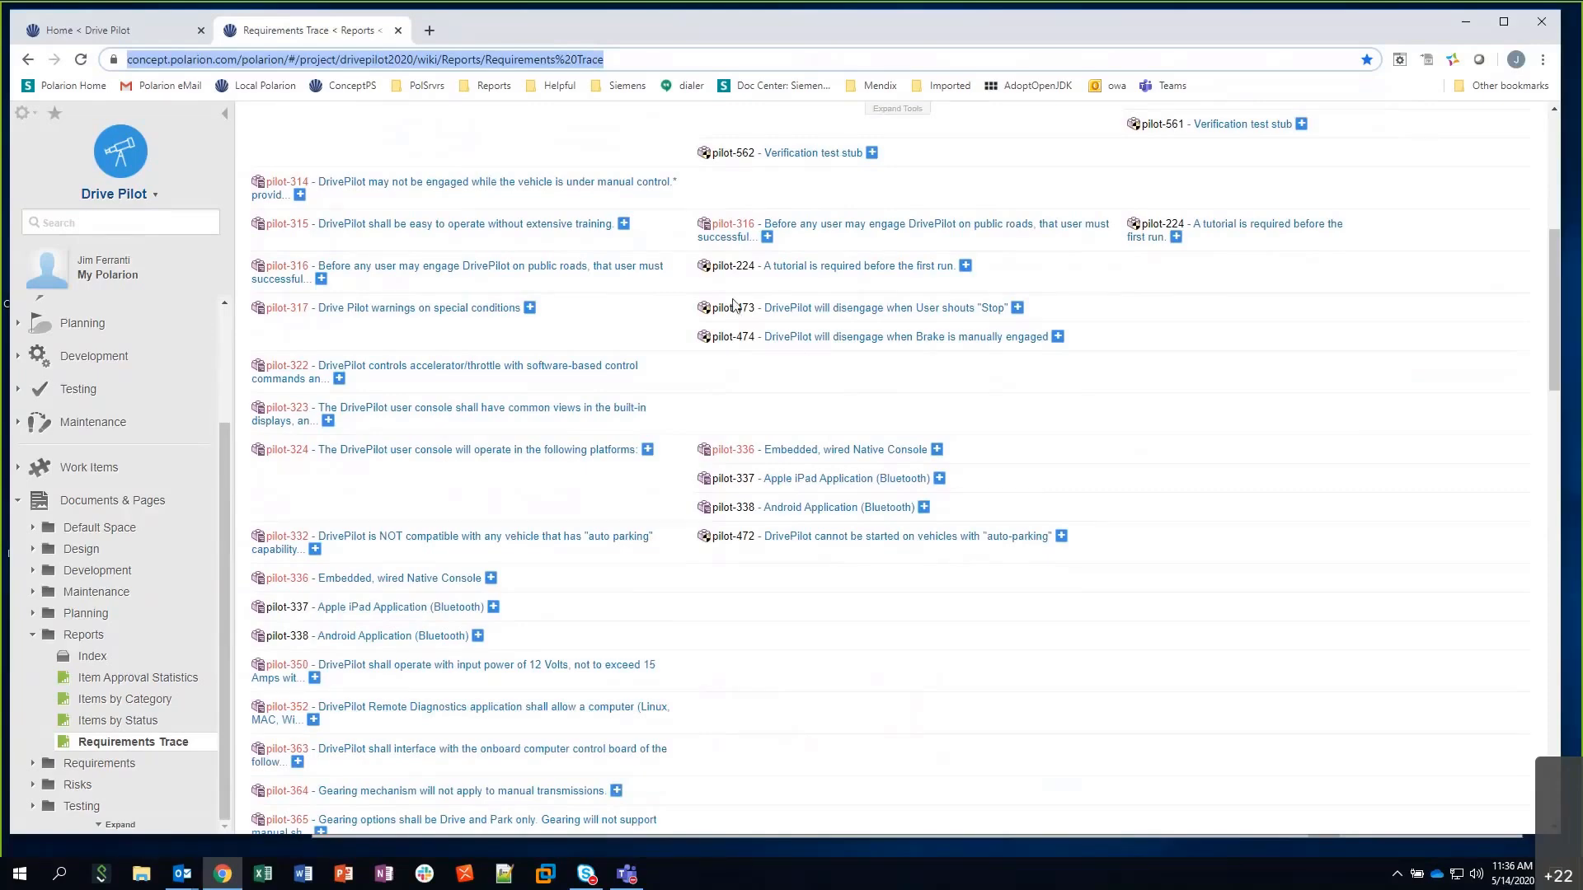
scroll(525, 239, "up", 3)
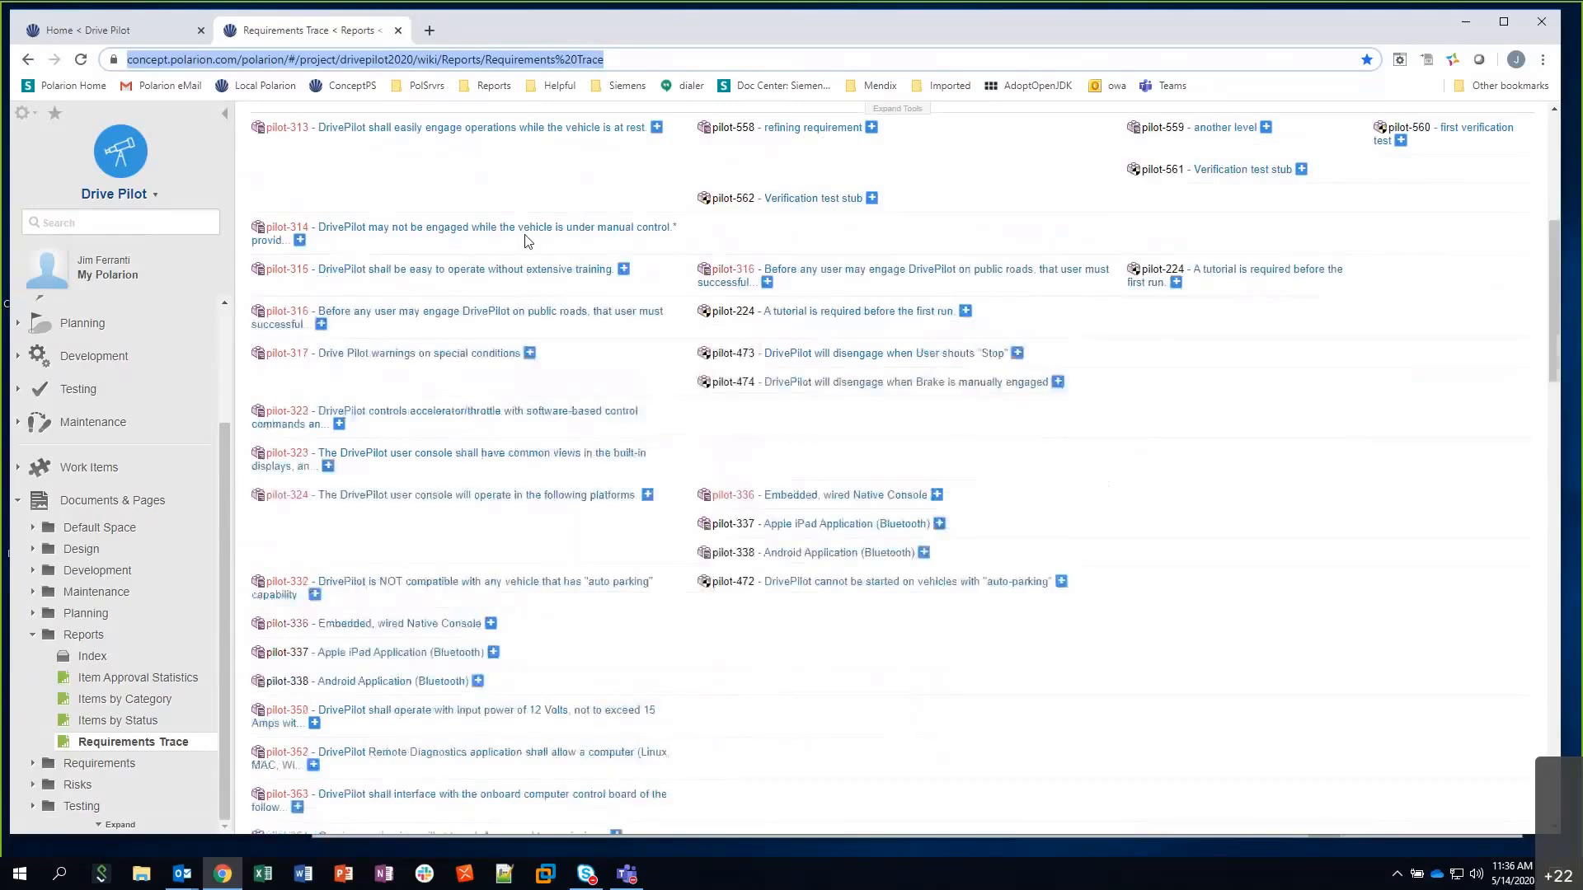
scroll(525, 239, "up", 3)
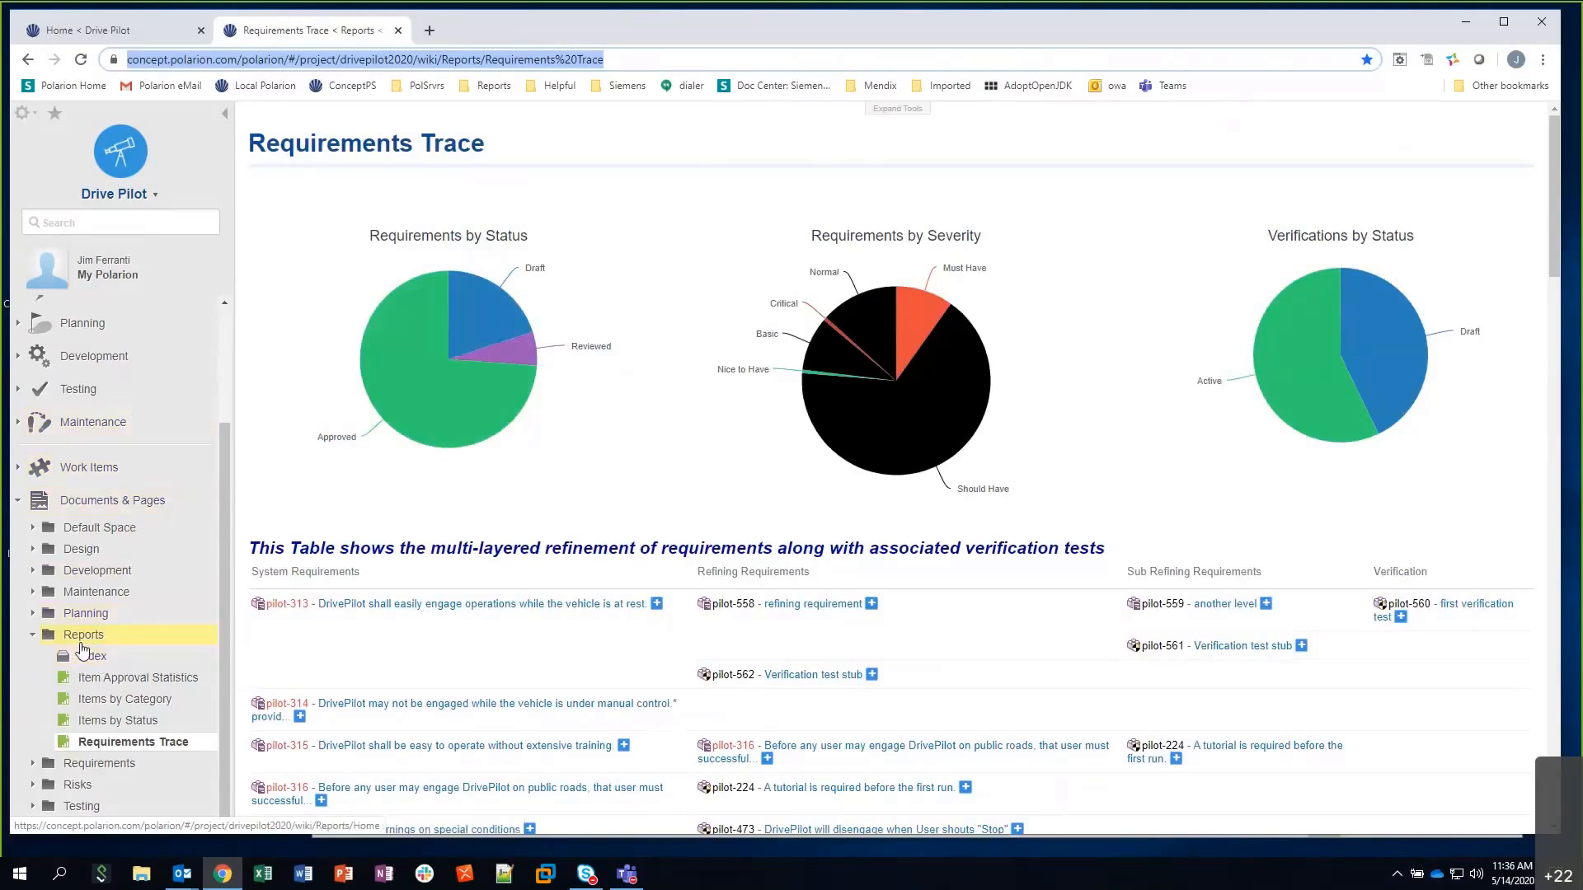
Create a LiveReport page titled "Demo trace" in the Reports space and delete its placeholder text
left_click(94, 662)
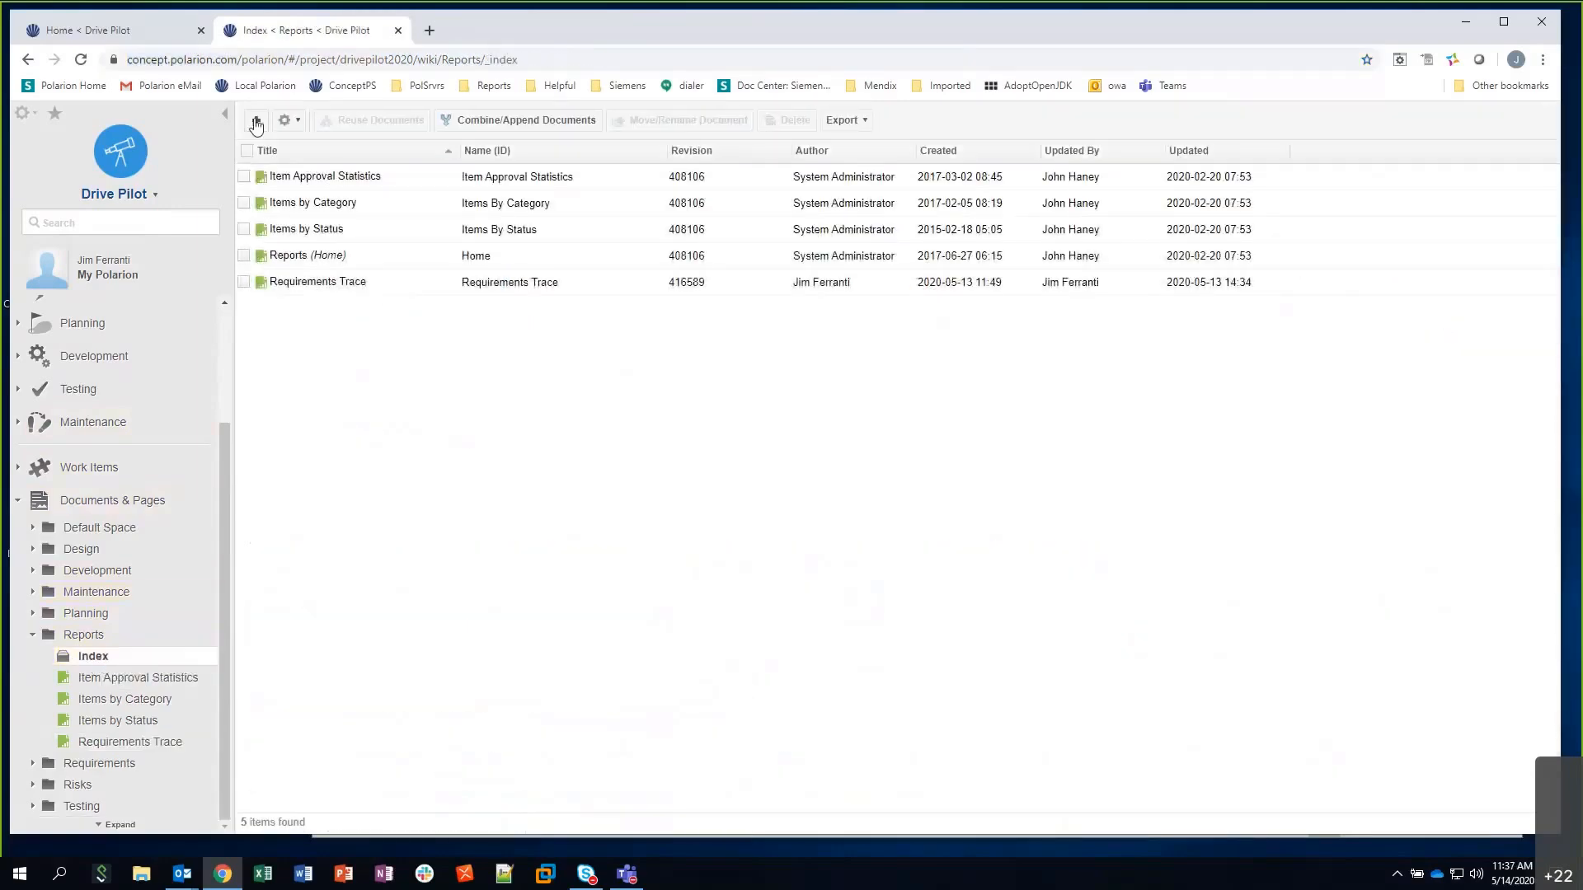
left_click(255, 123)
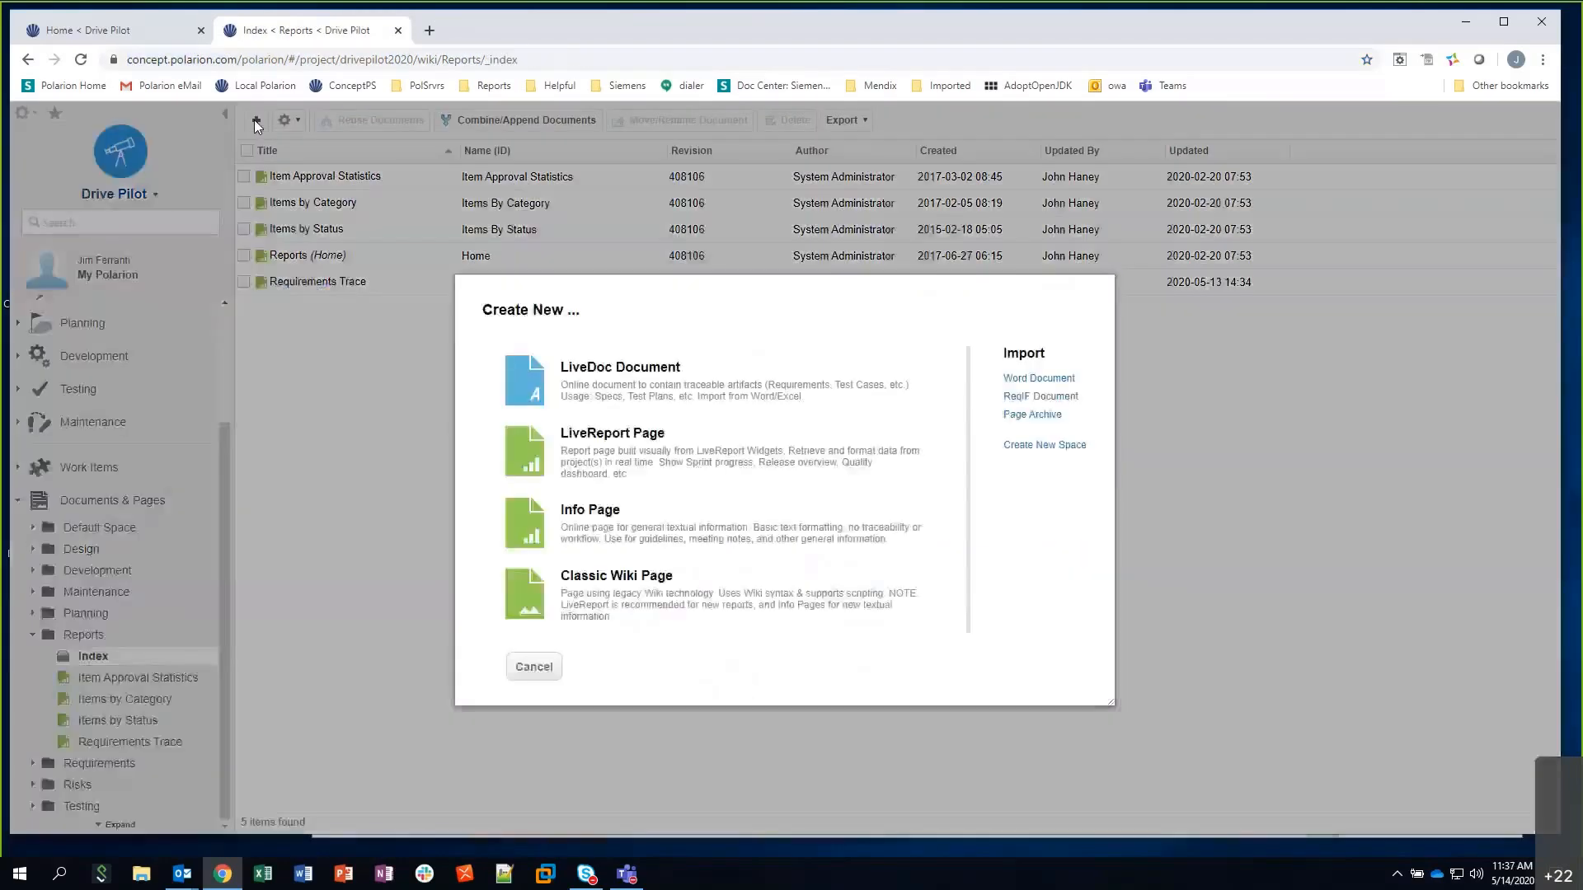
left_click(642, 446)
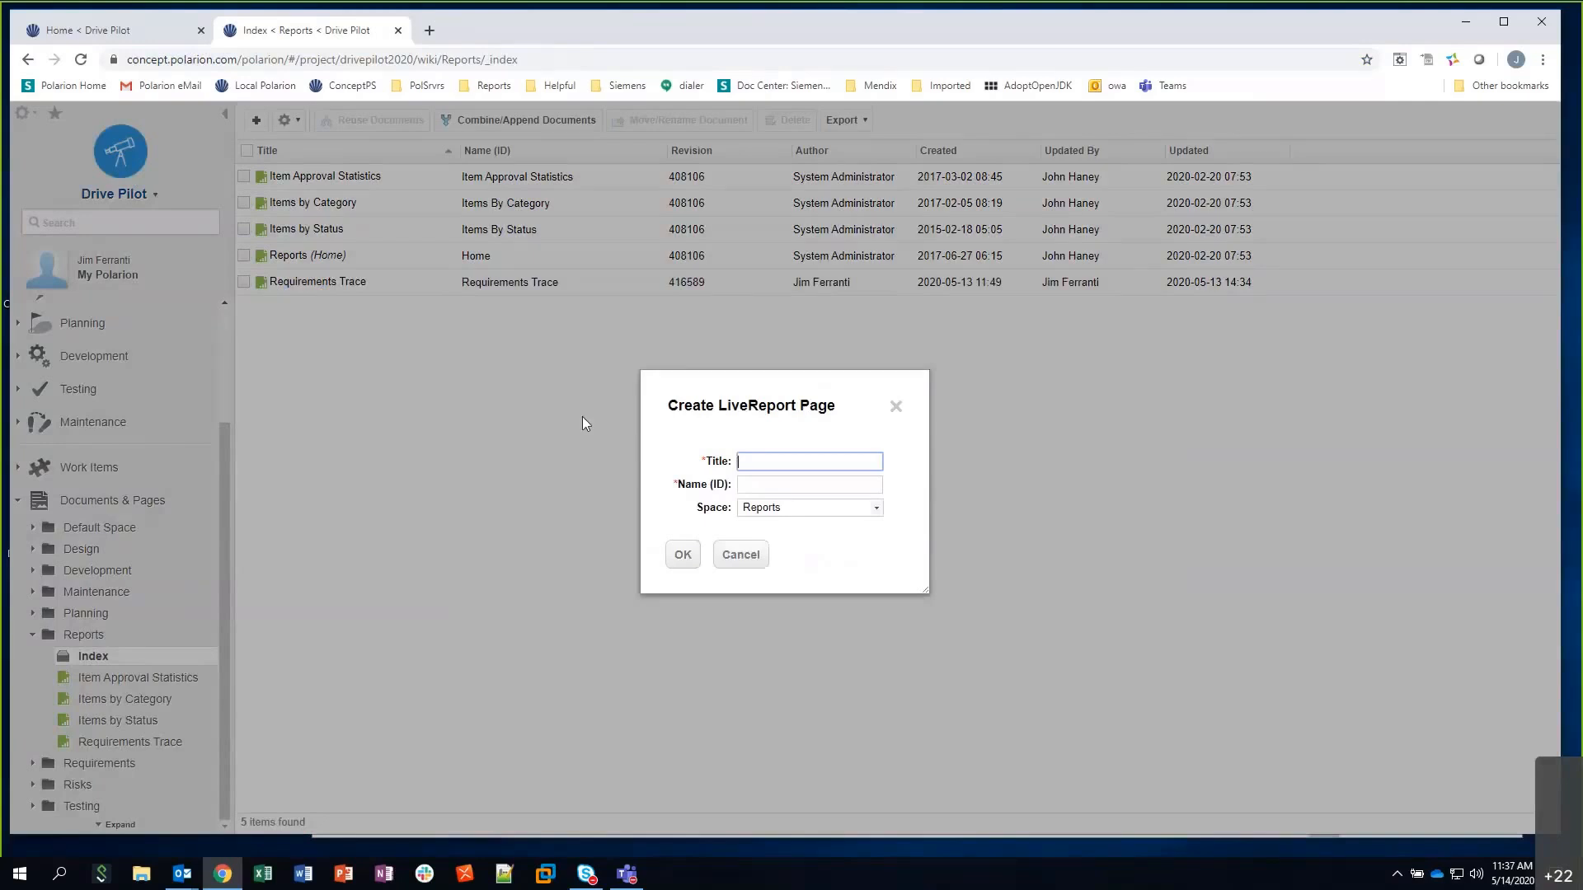
type("Demo trace")
left_click(832, 511)
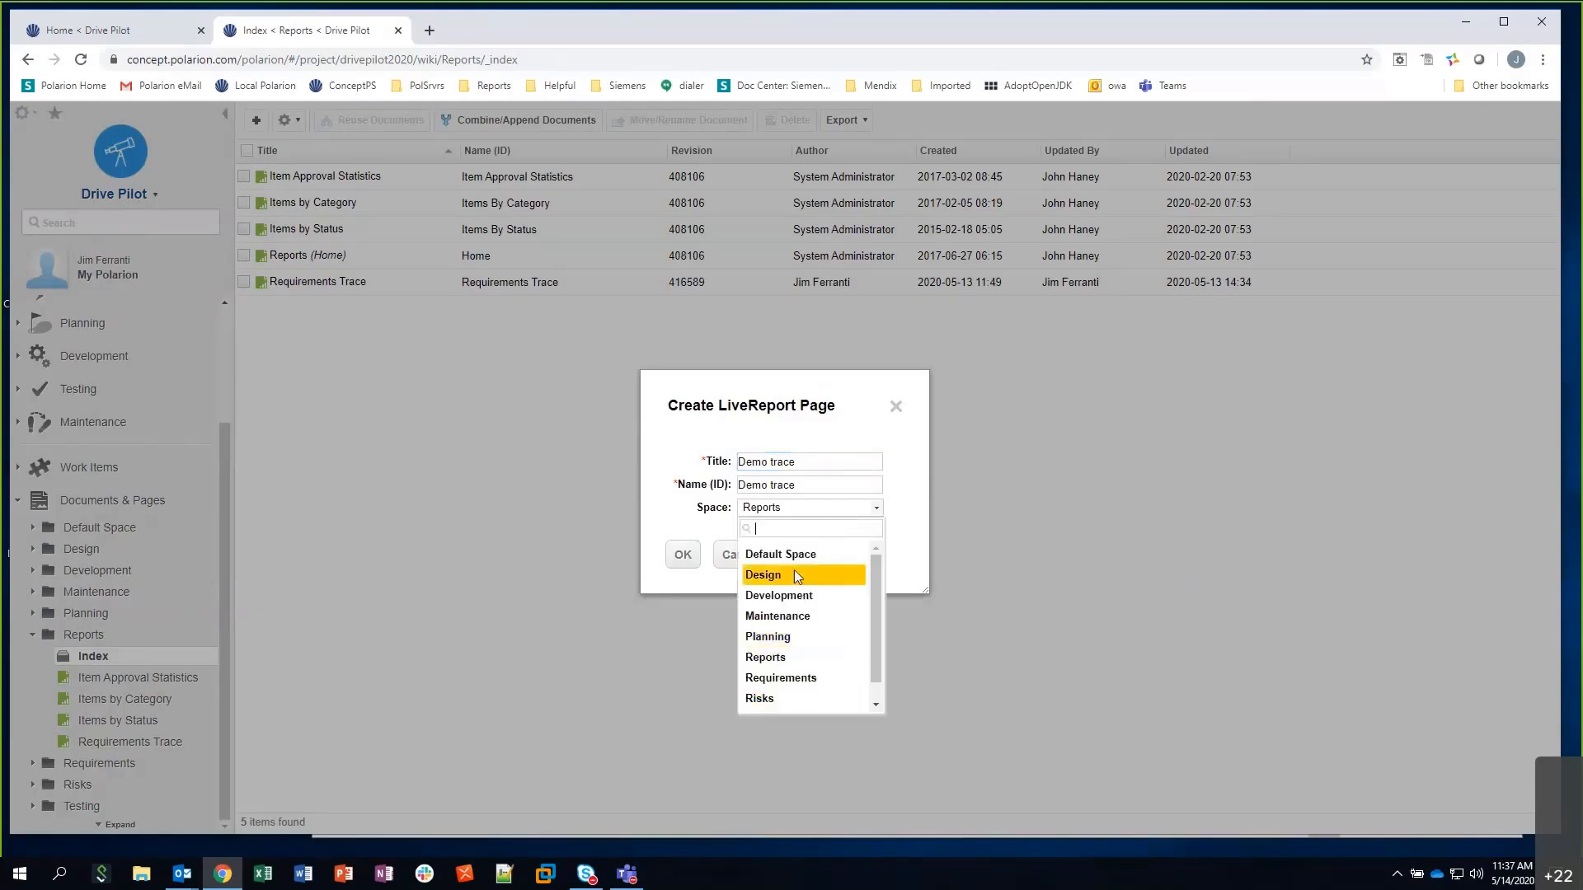
left_click(693, 524)
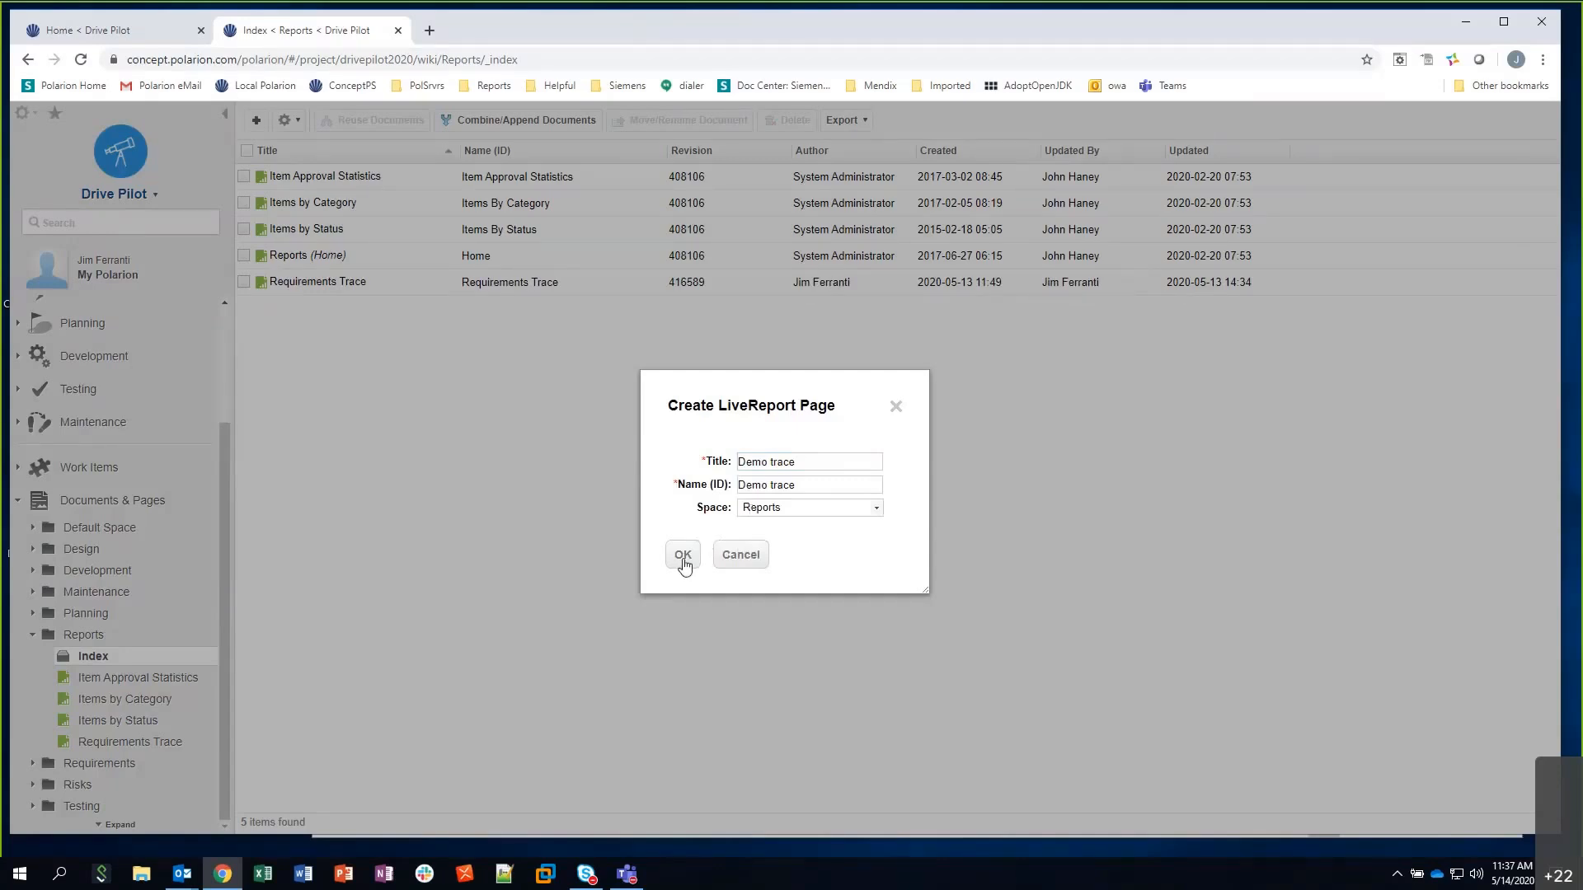
left_click(683, 557)
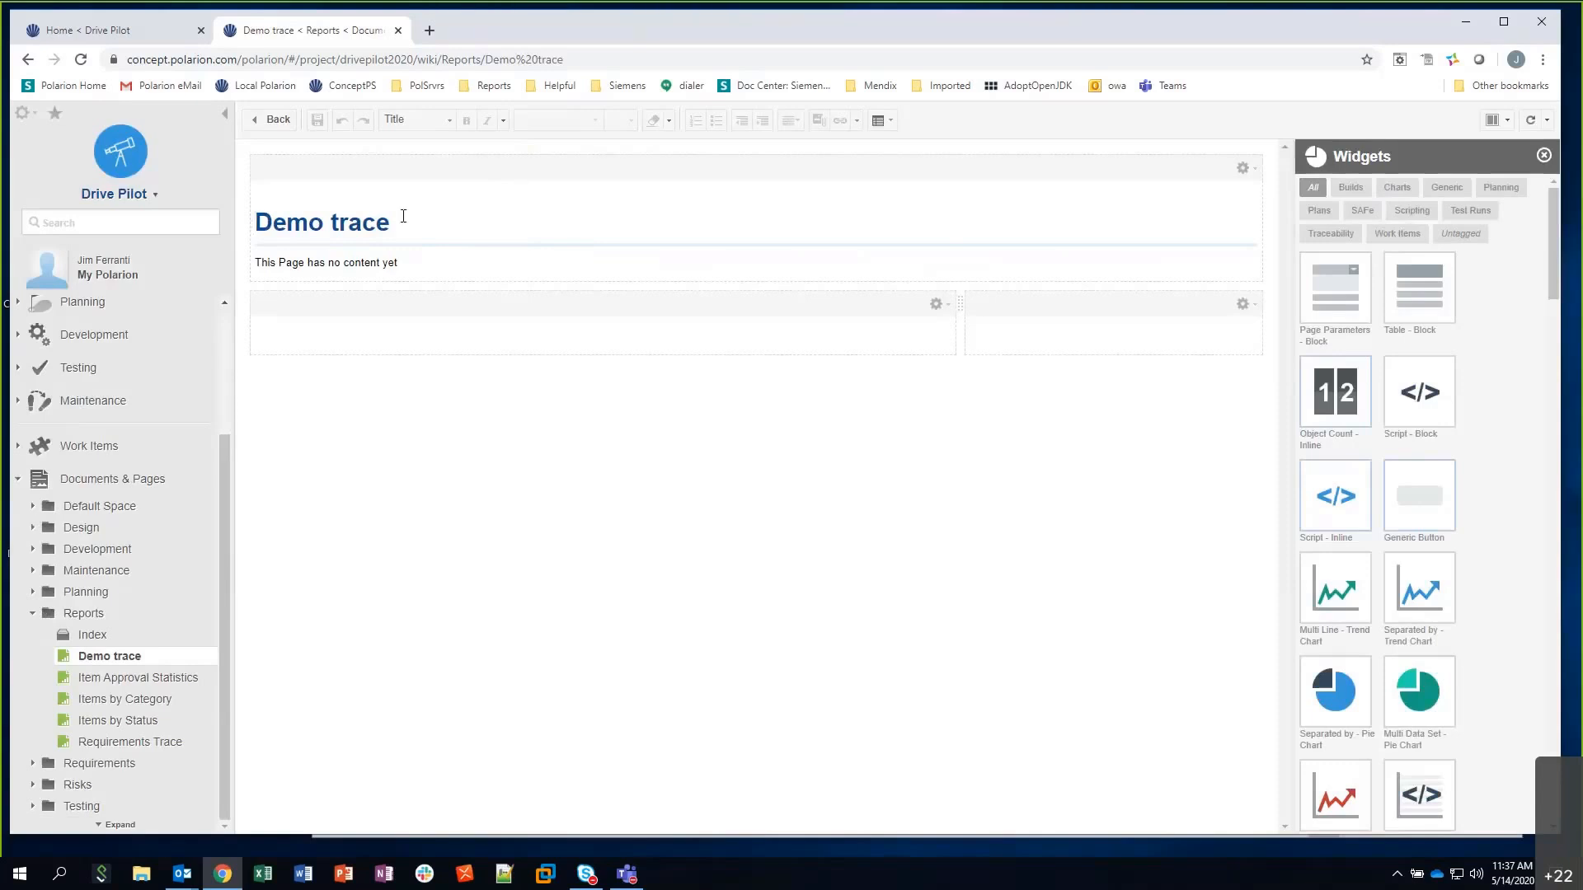
triple_click(330, 262)
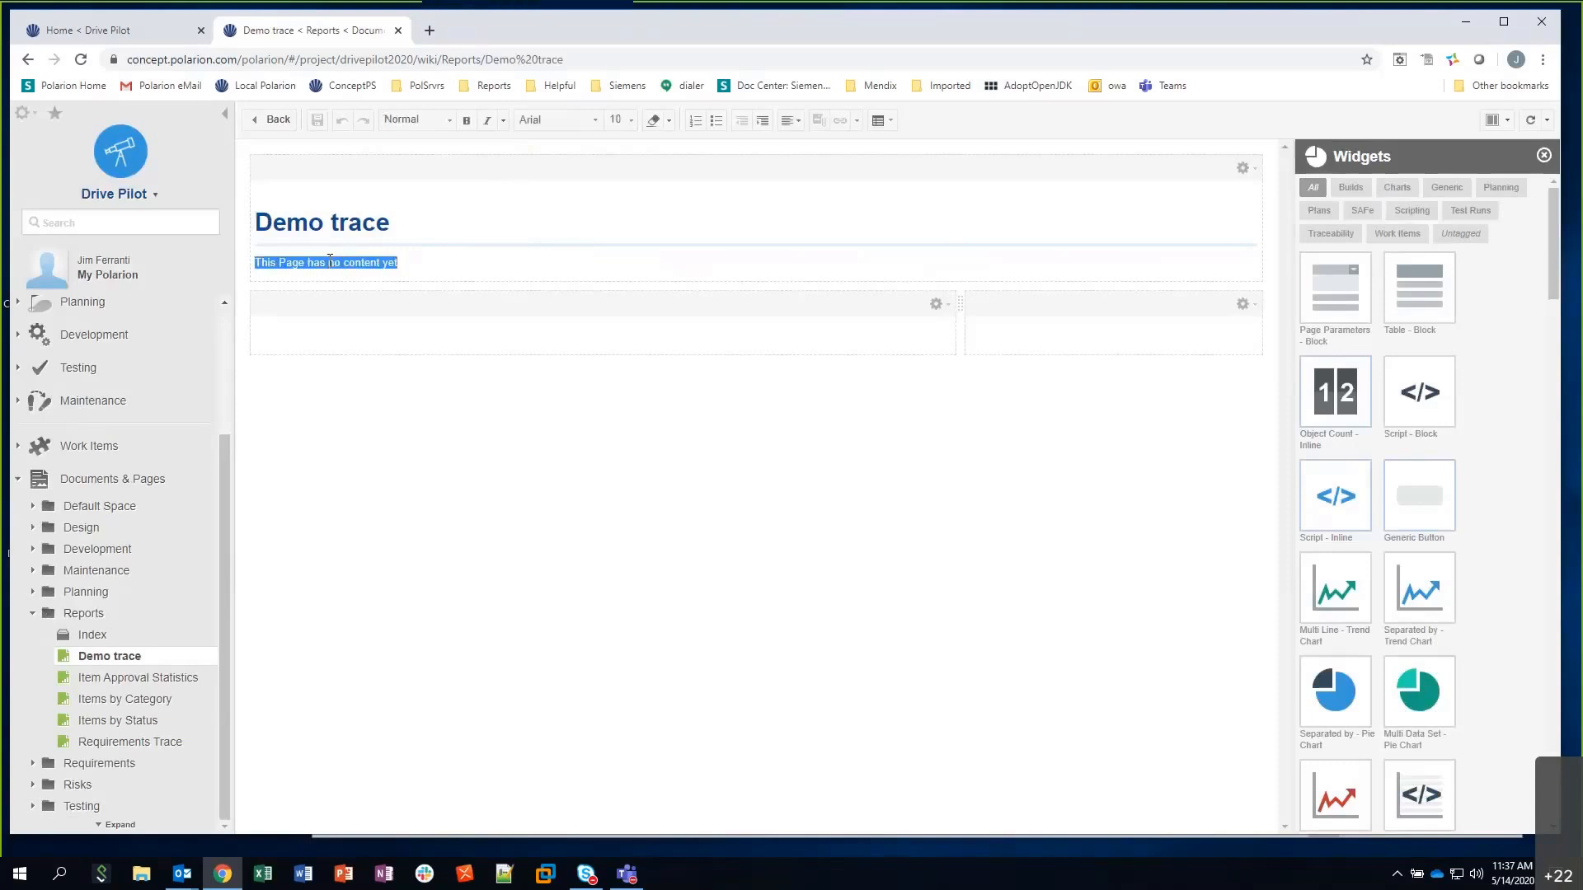
key("Delete")
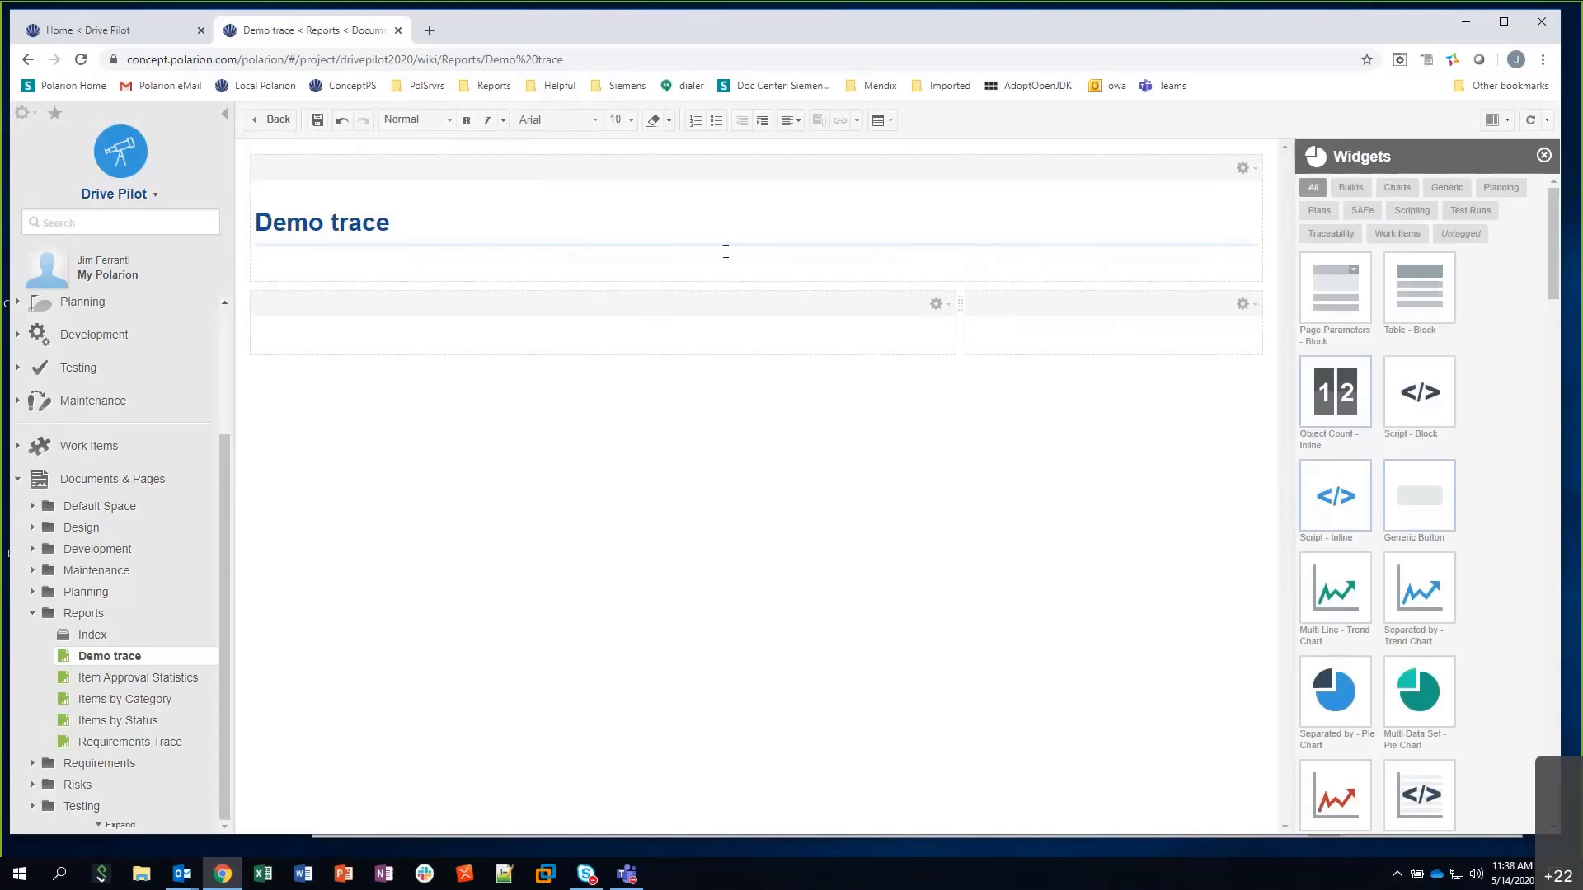
Open the Requirements Trace report from the Reports space in the Drive Pilot home browser tab as a layout reference
left_click(80, 37)
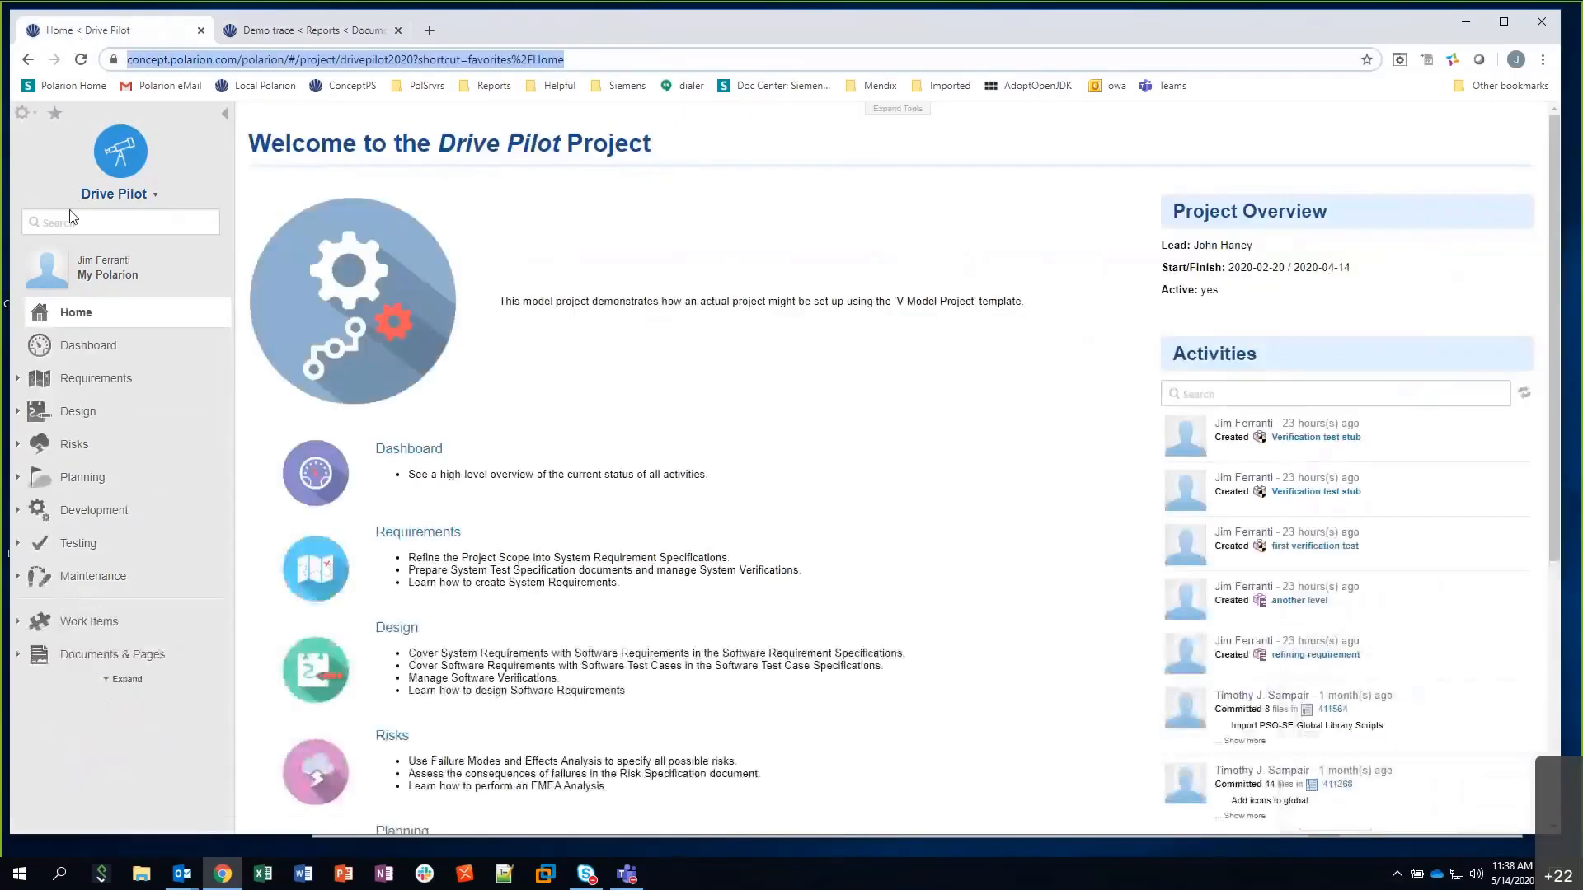
left_click(17, 655)
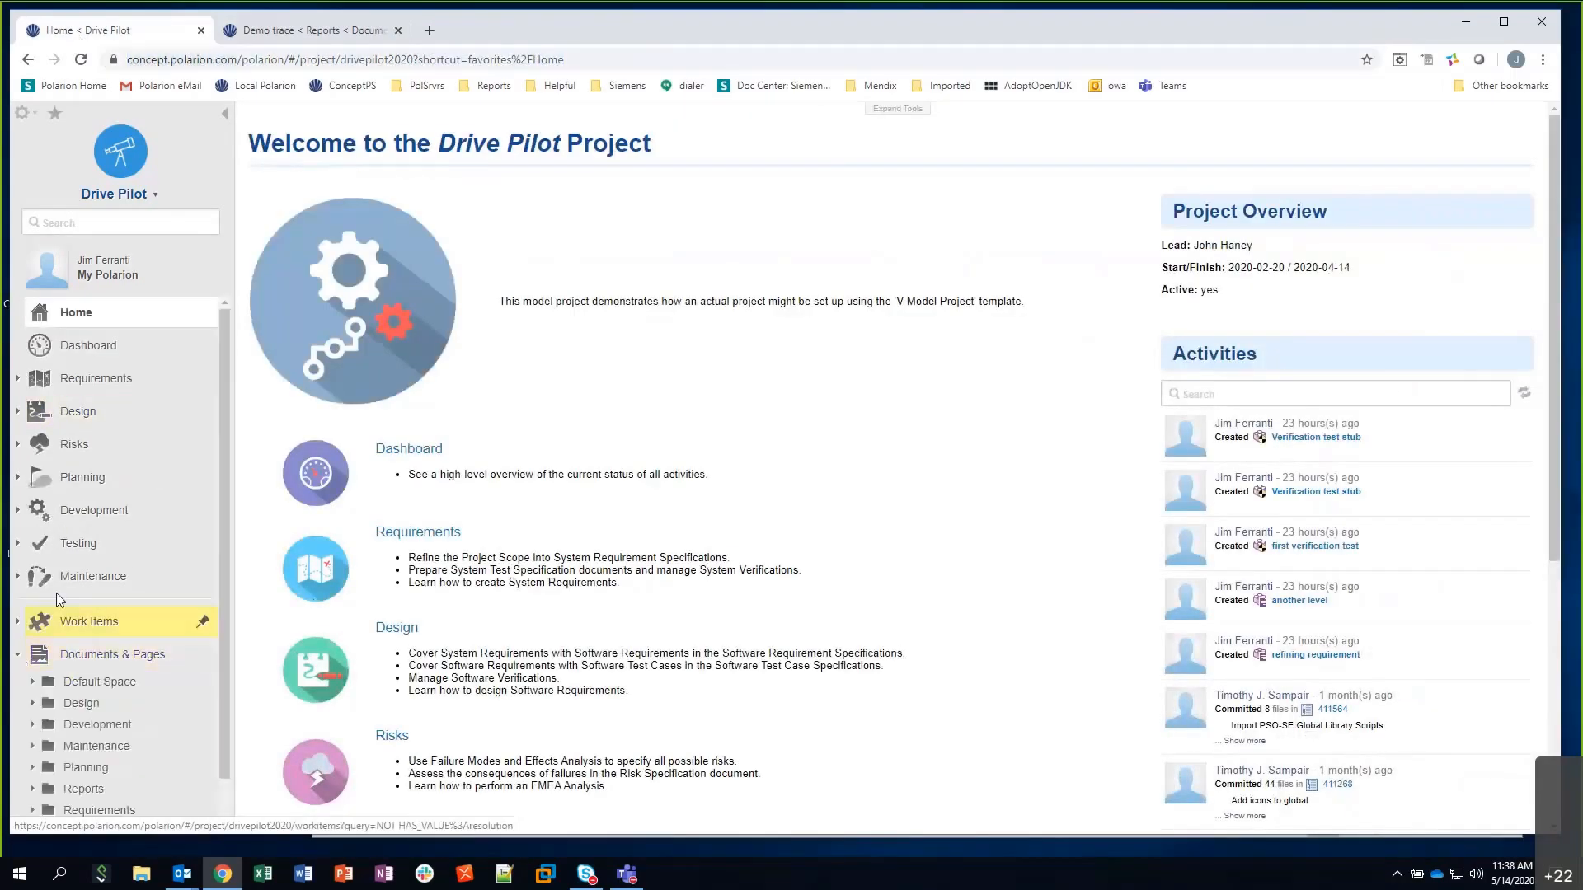
scroll(56, 592, "down", 1)
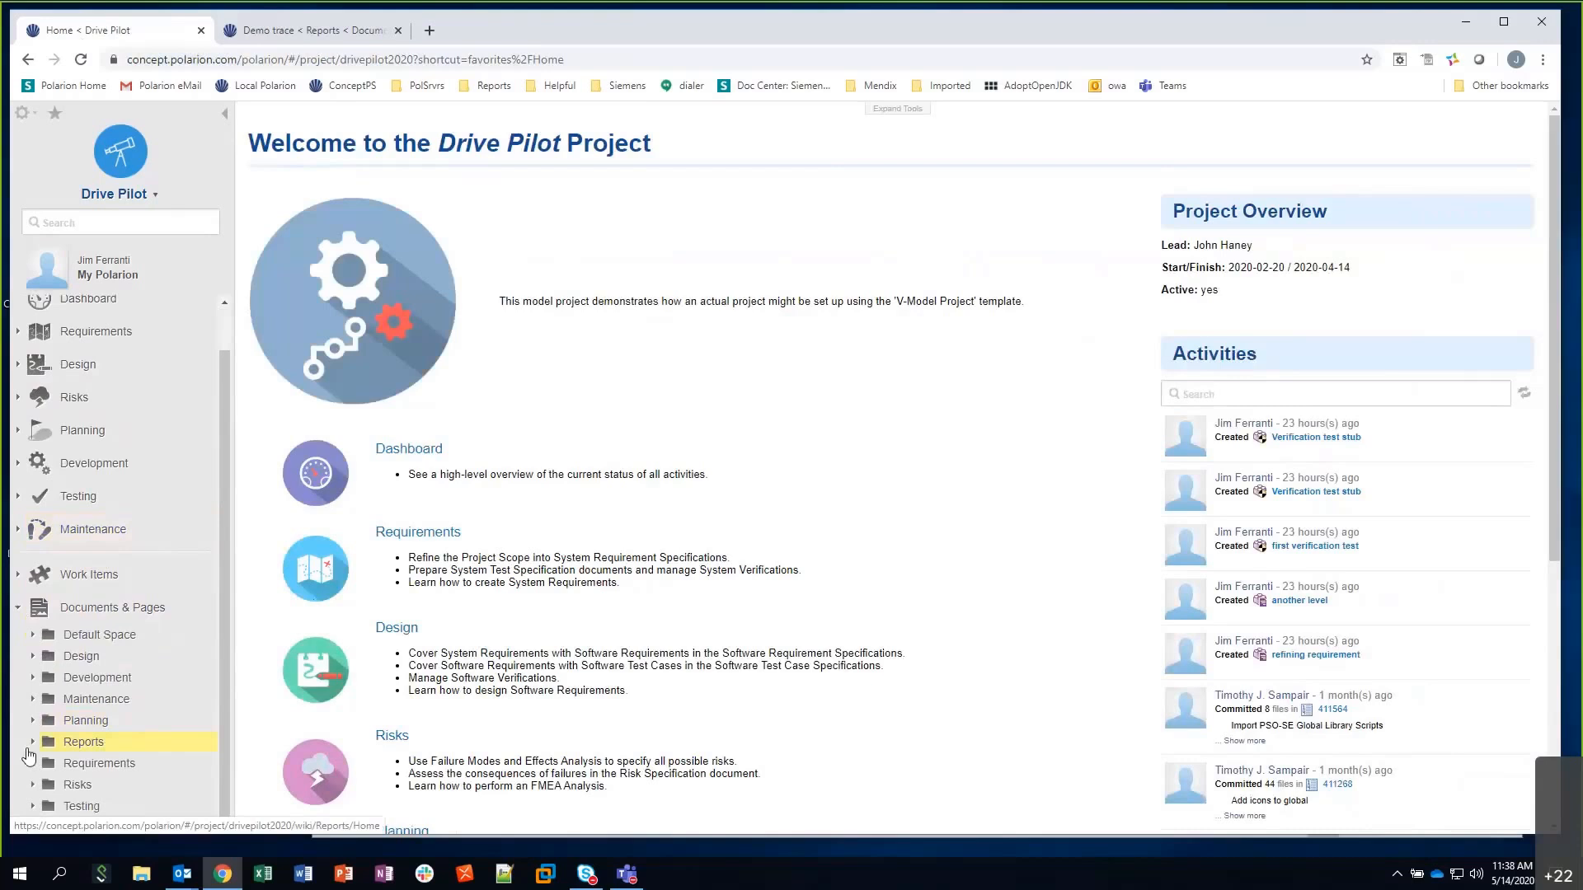
left_click(32, 741)
scroll(46, 665, "down", 3)
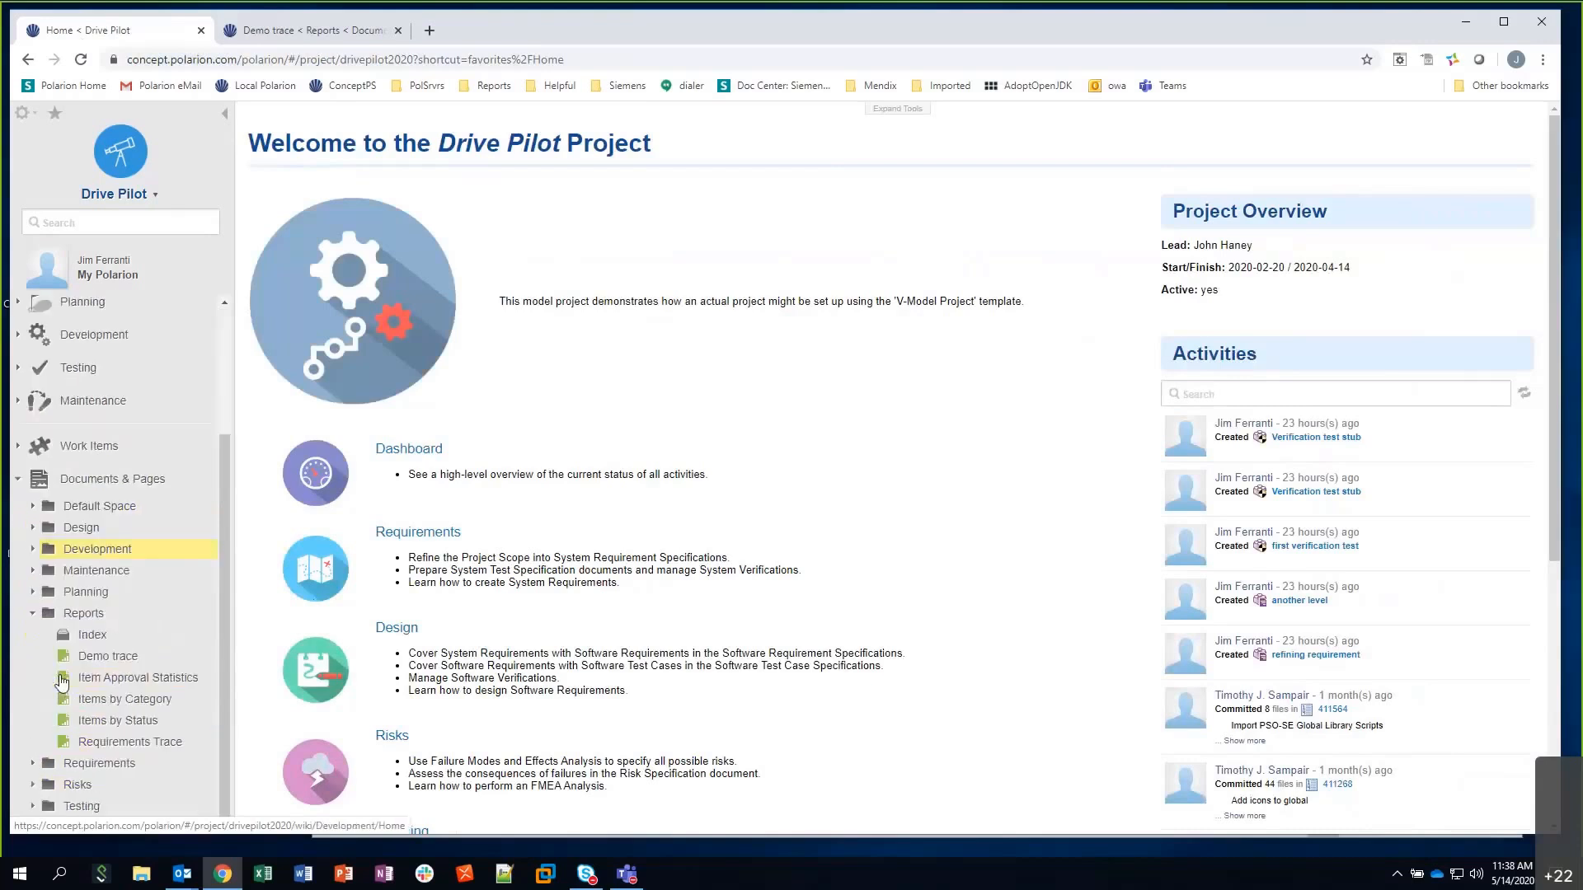
left_click(93, 745)
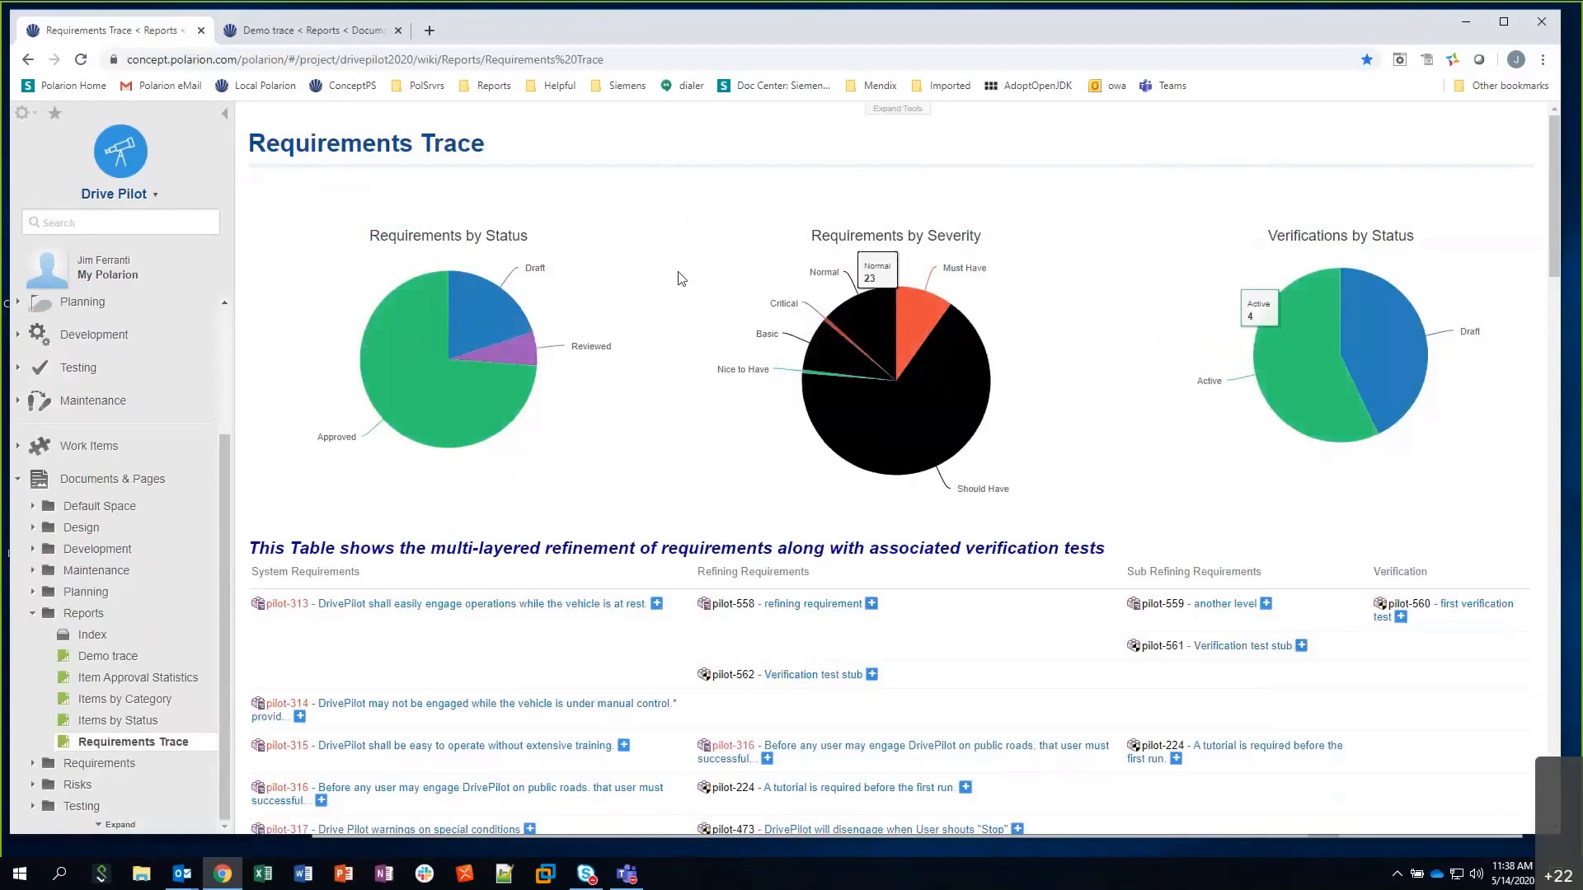
Return to the Demo trace page and remove the narrower of the two regions below the title
left_click(306, 31)
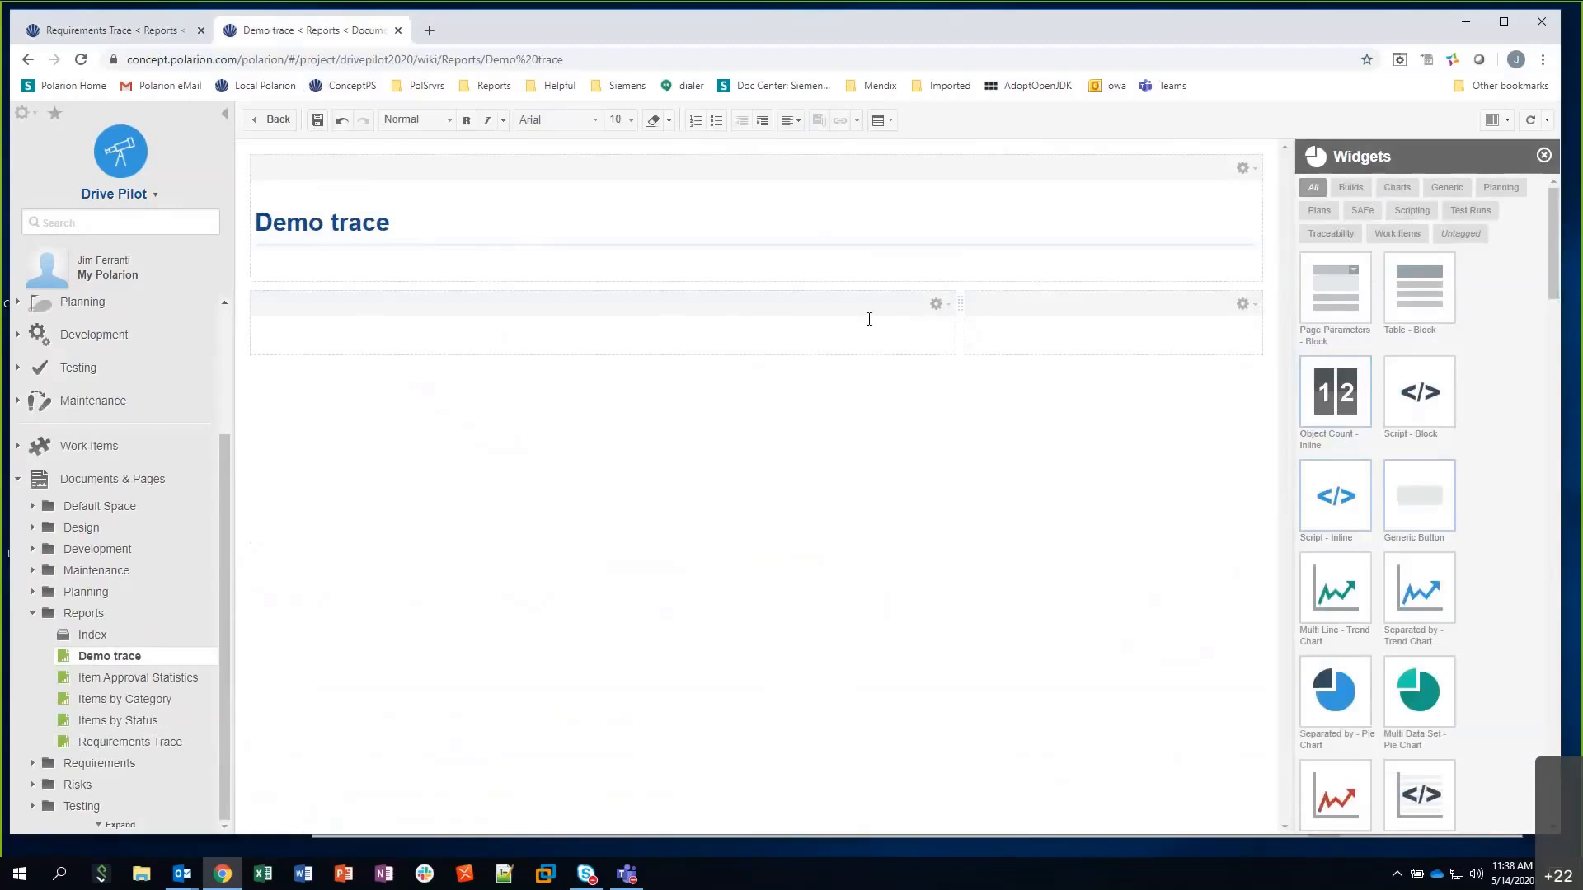
left_click(1253, 312)
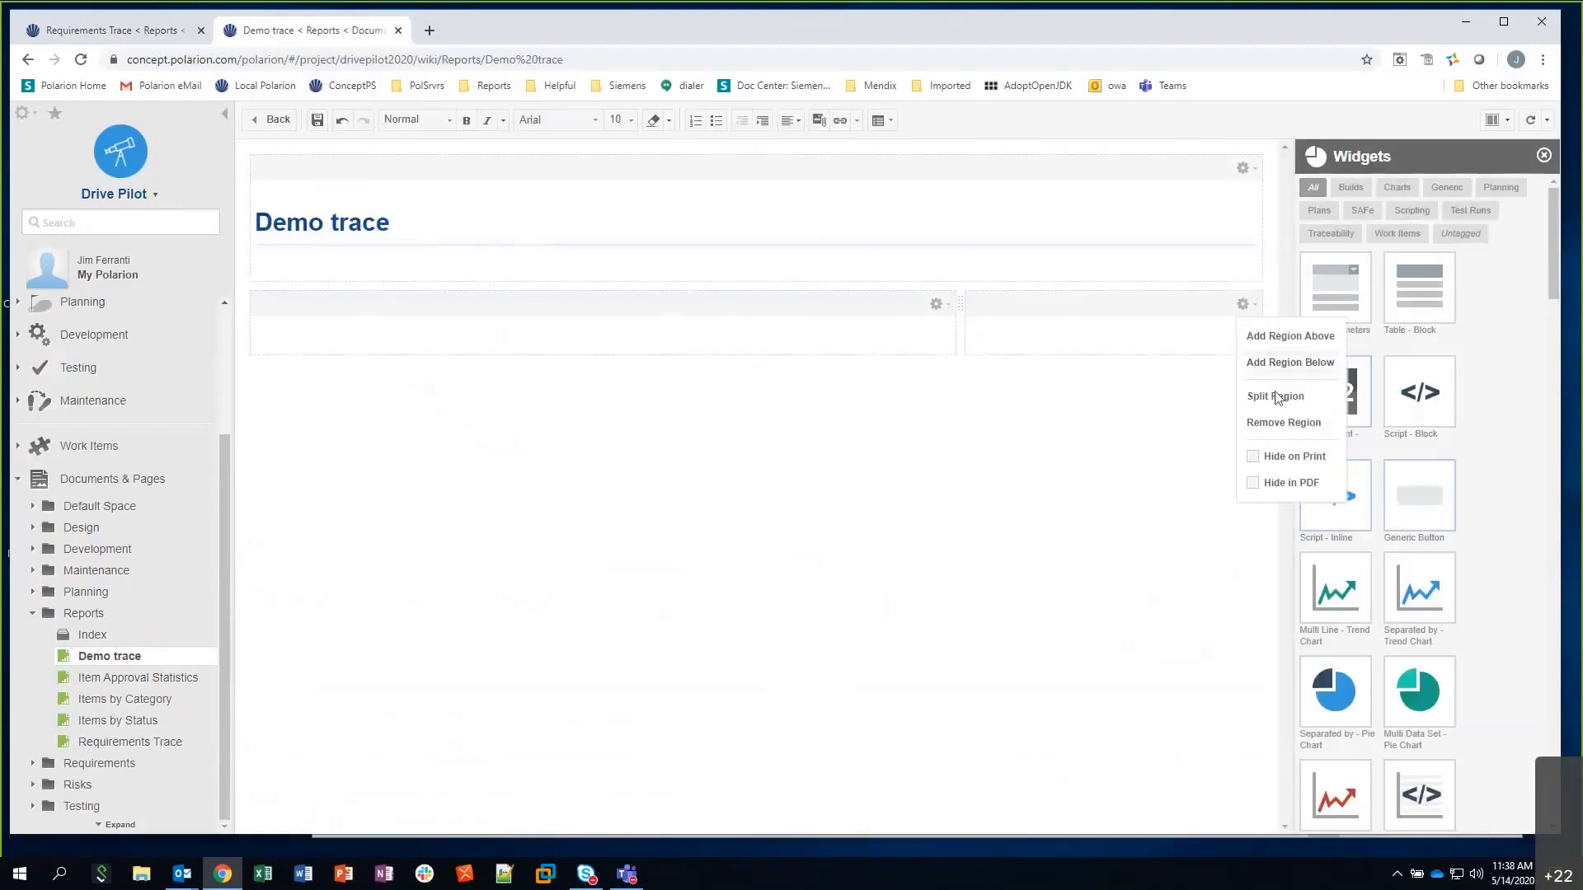
left_click(1279, 426)
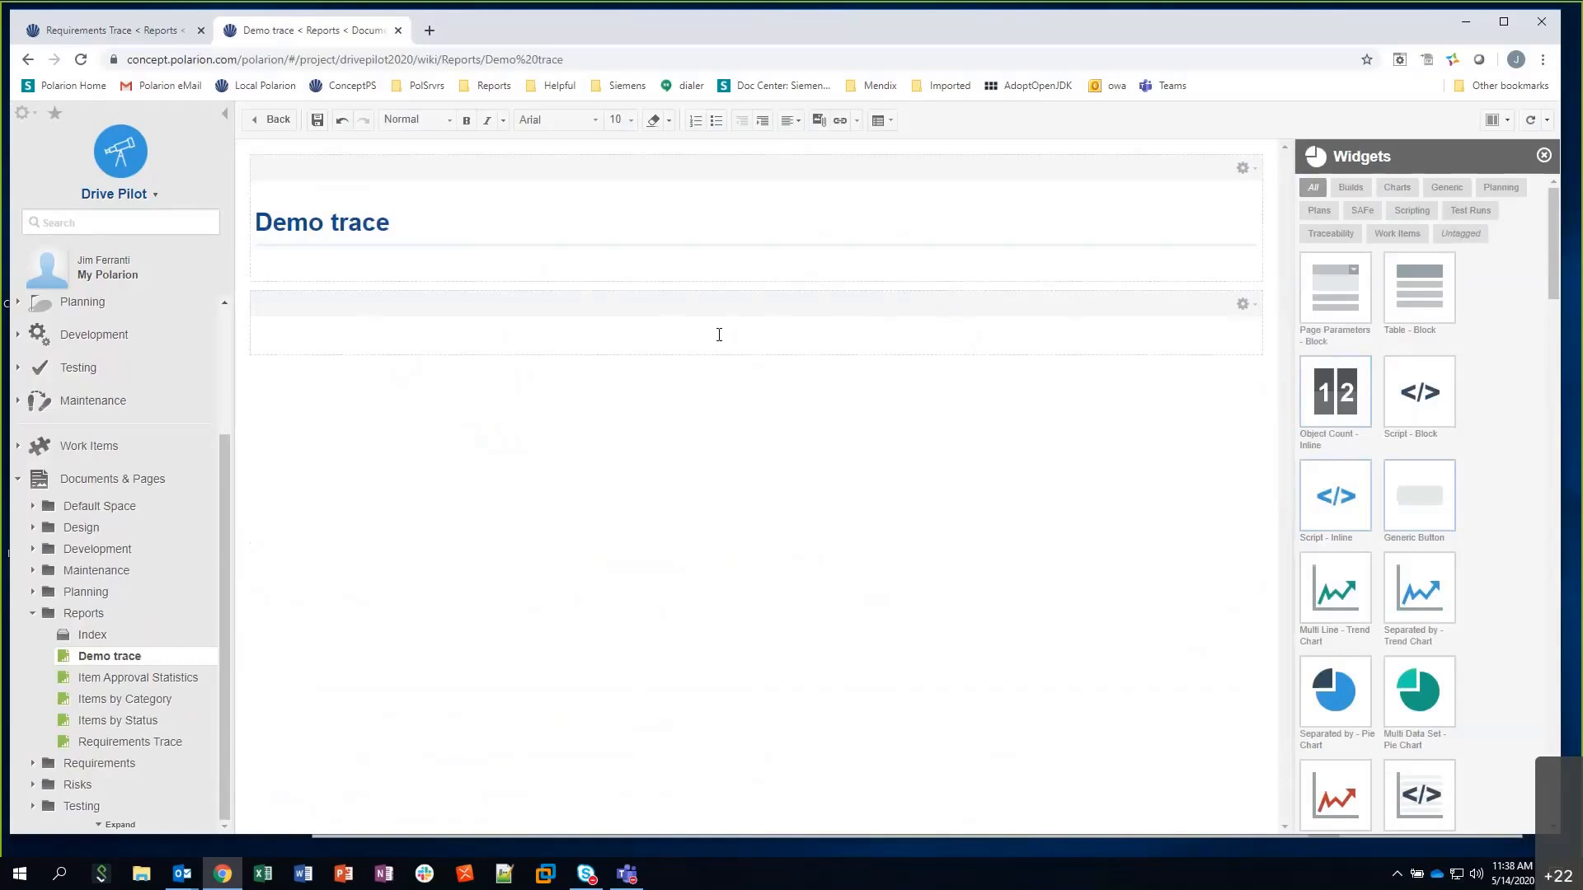
Add a region above the empty region below the title and split the added region in two
left_click(1244, 306)
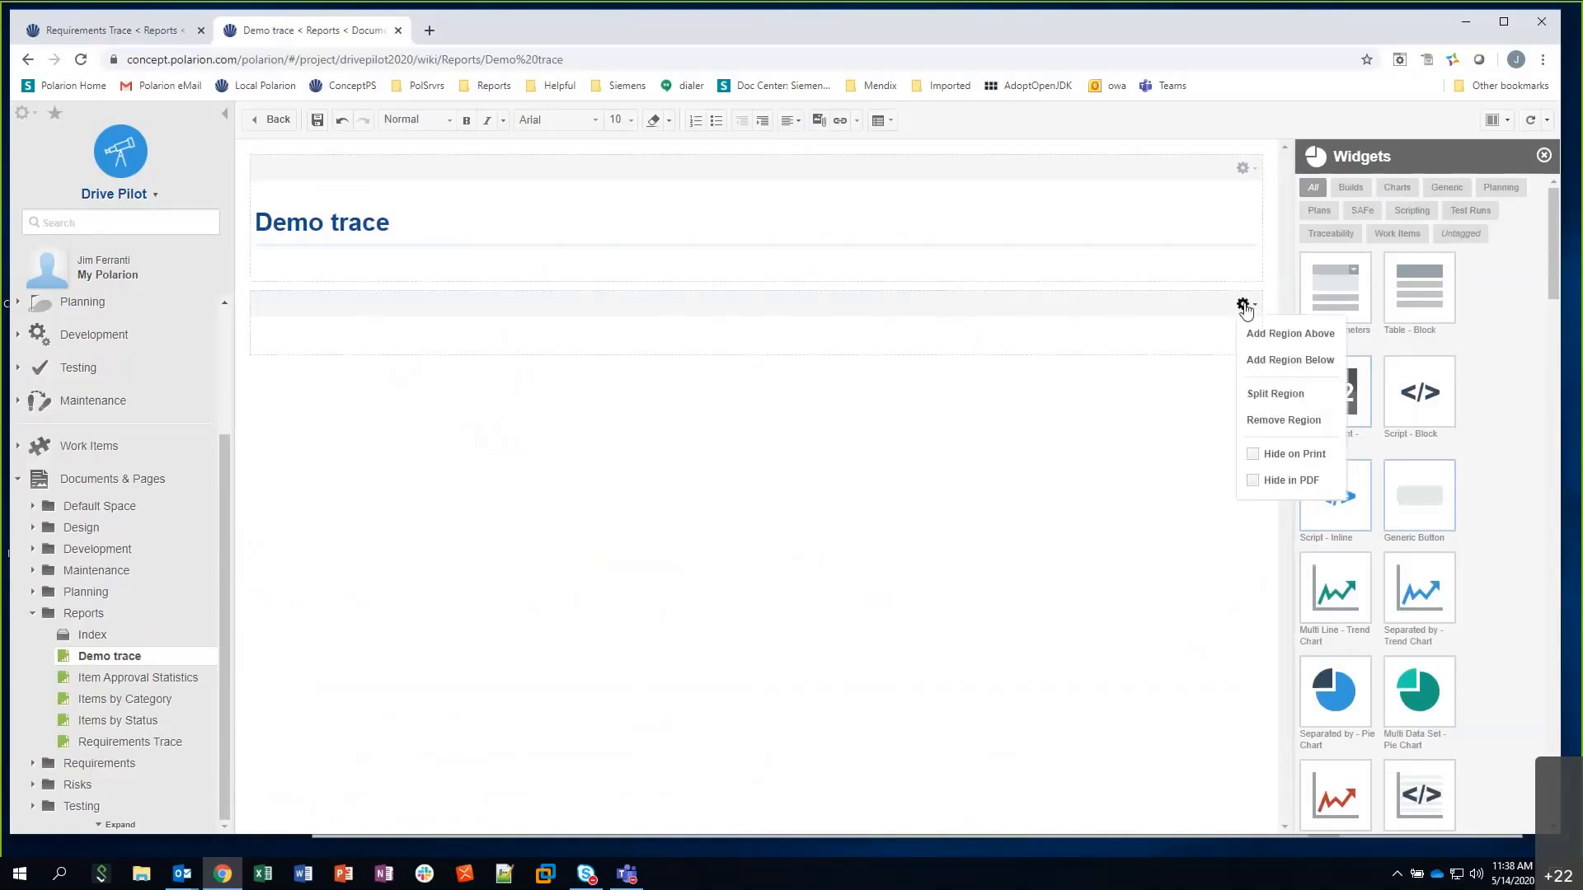
left_click(1275, 335)
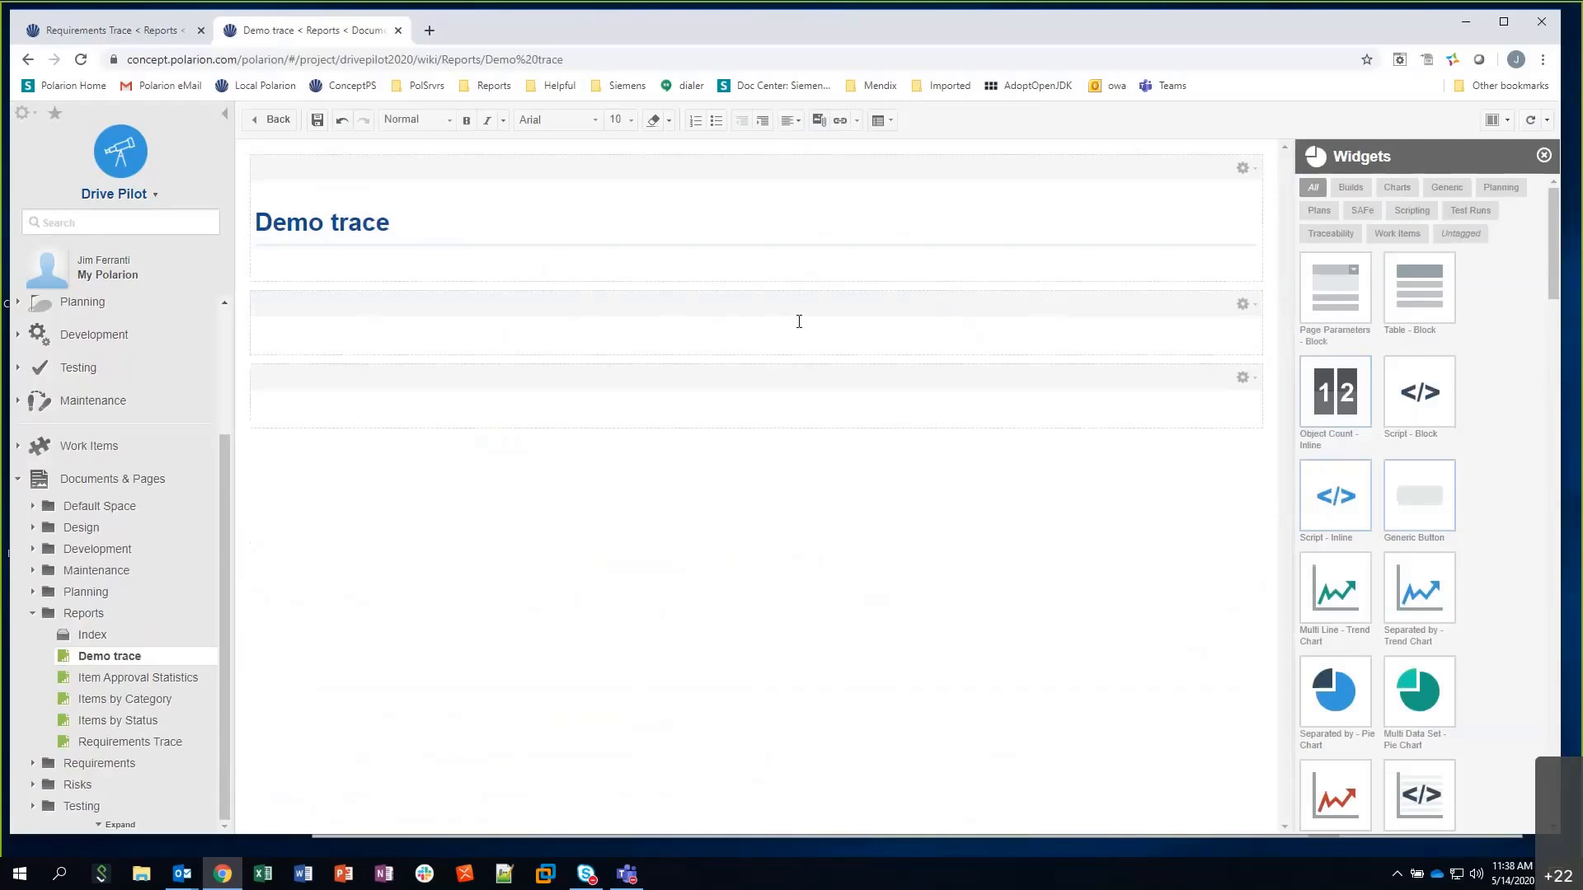
left_click(1245, 307)
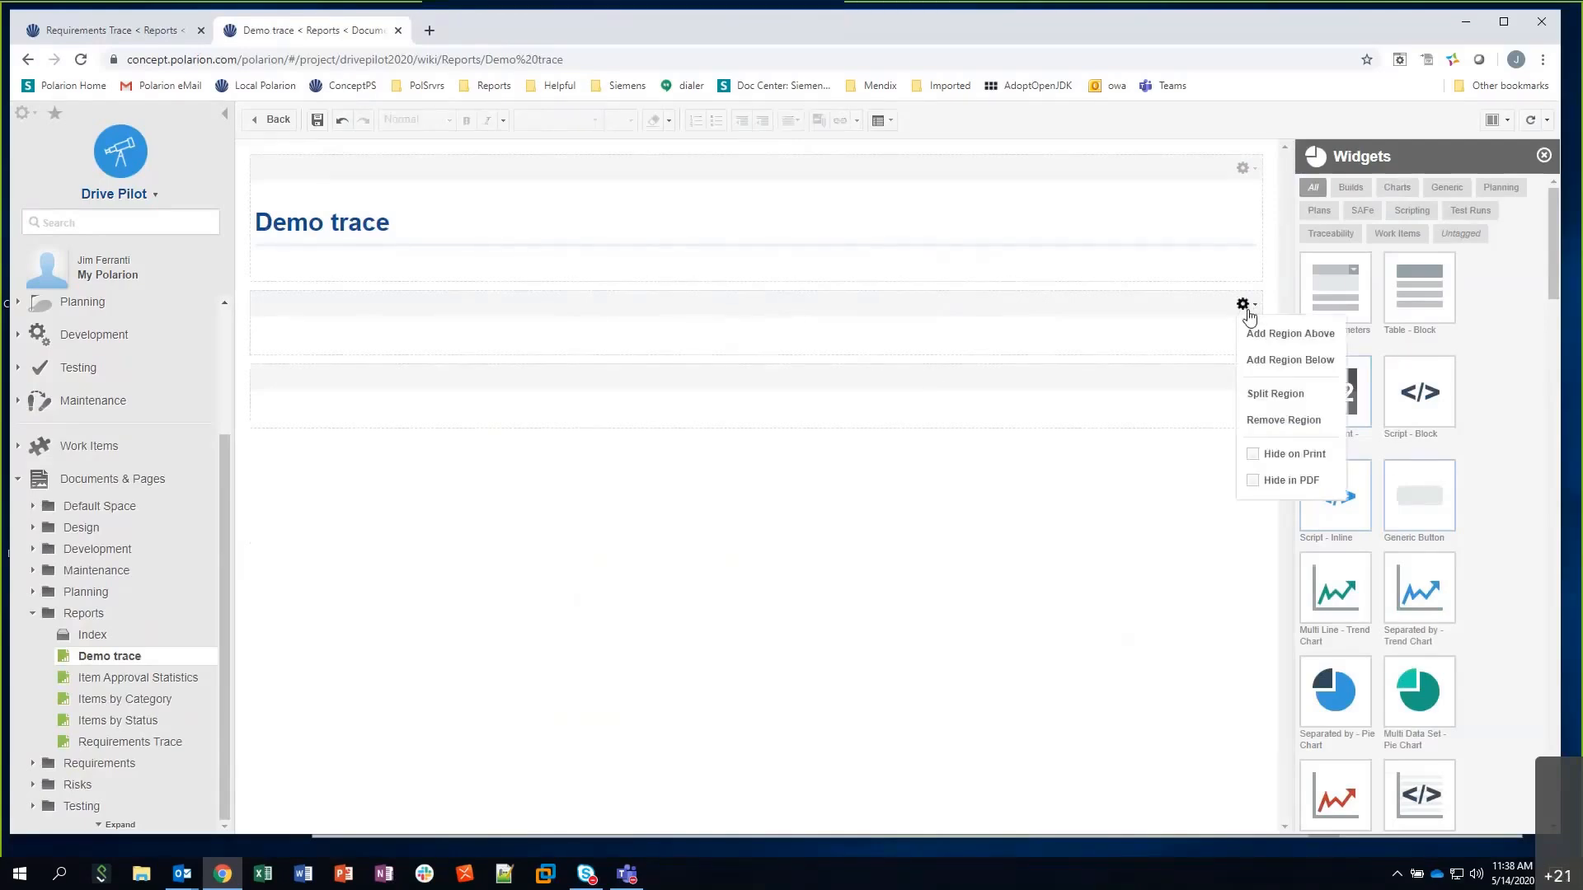
left_click(1261, 393)
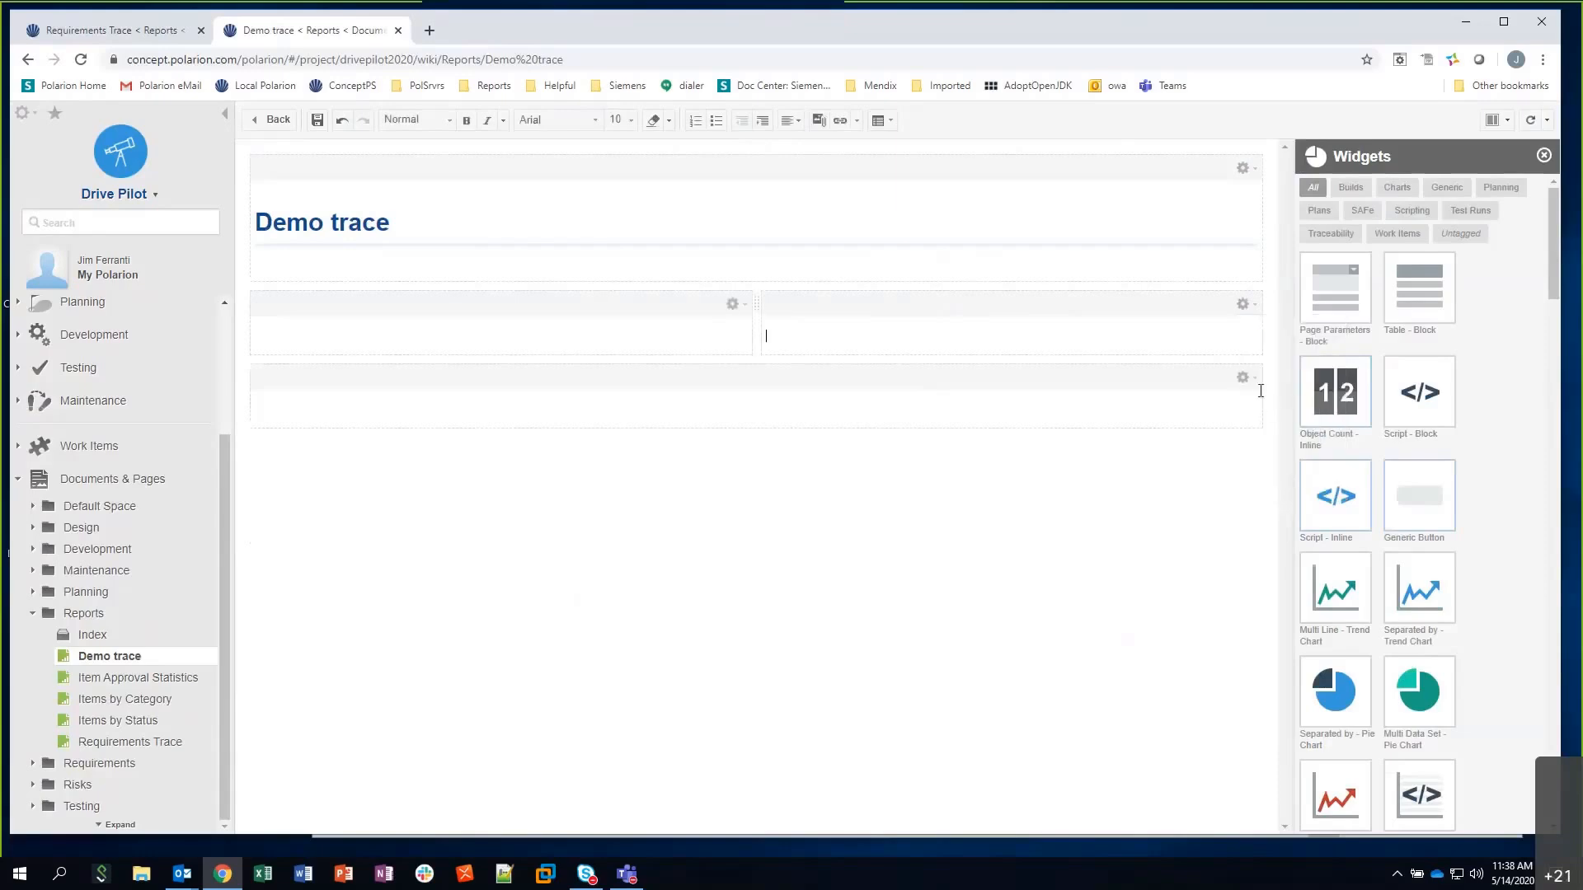
Split the second region of the row below the title in two and resize the row's three regions to roughly equal widths
left_click(1244, 307)
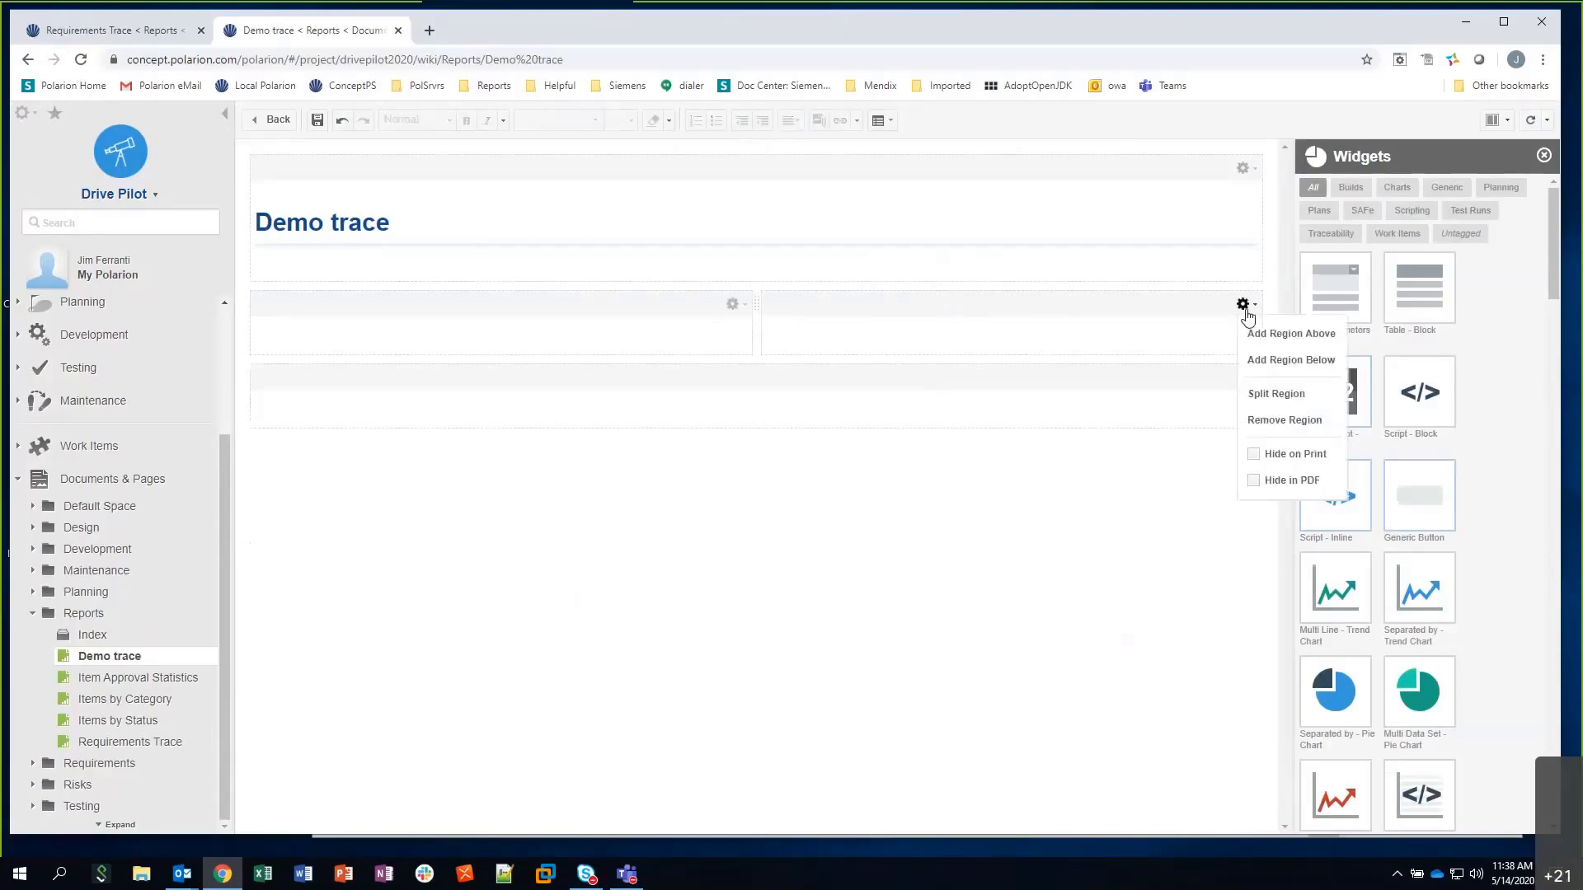
left_click(1268, 393)
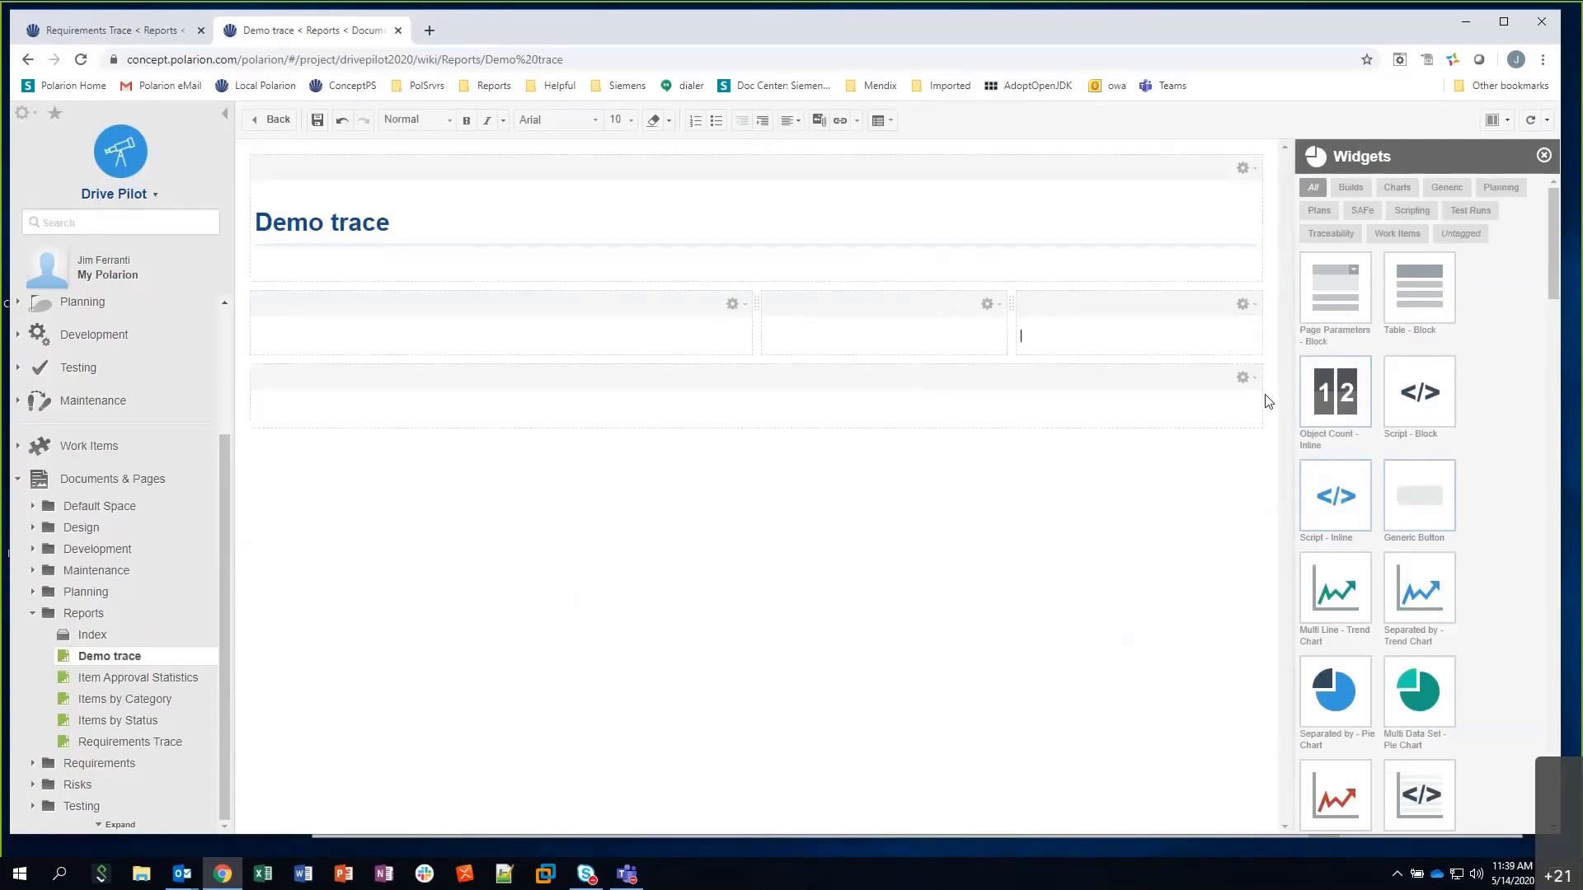
left_click_drag(756, 307, 545, 325)
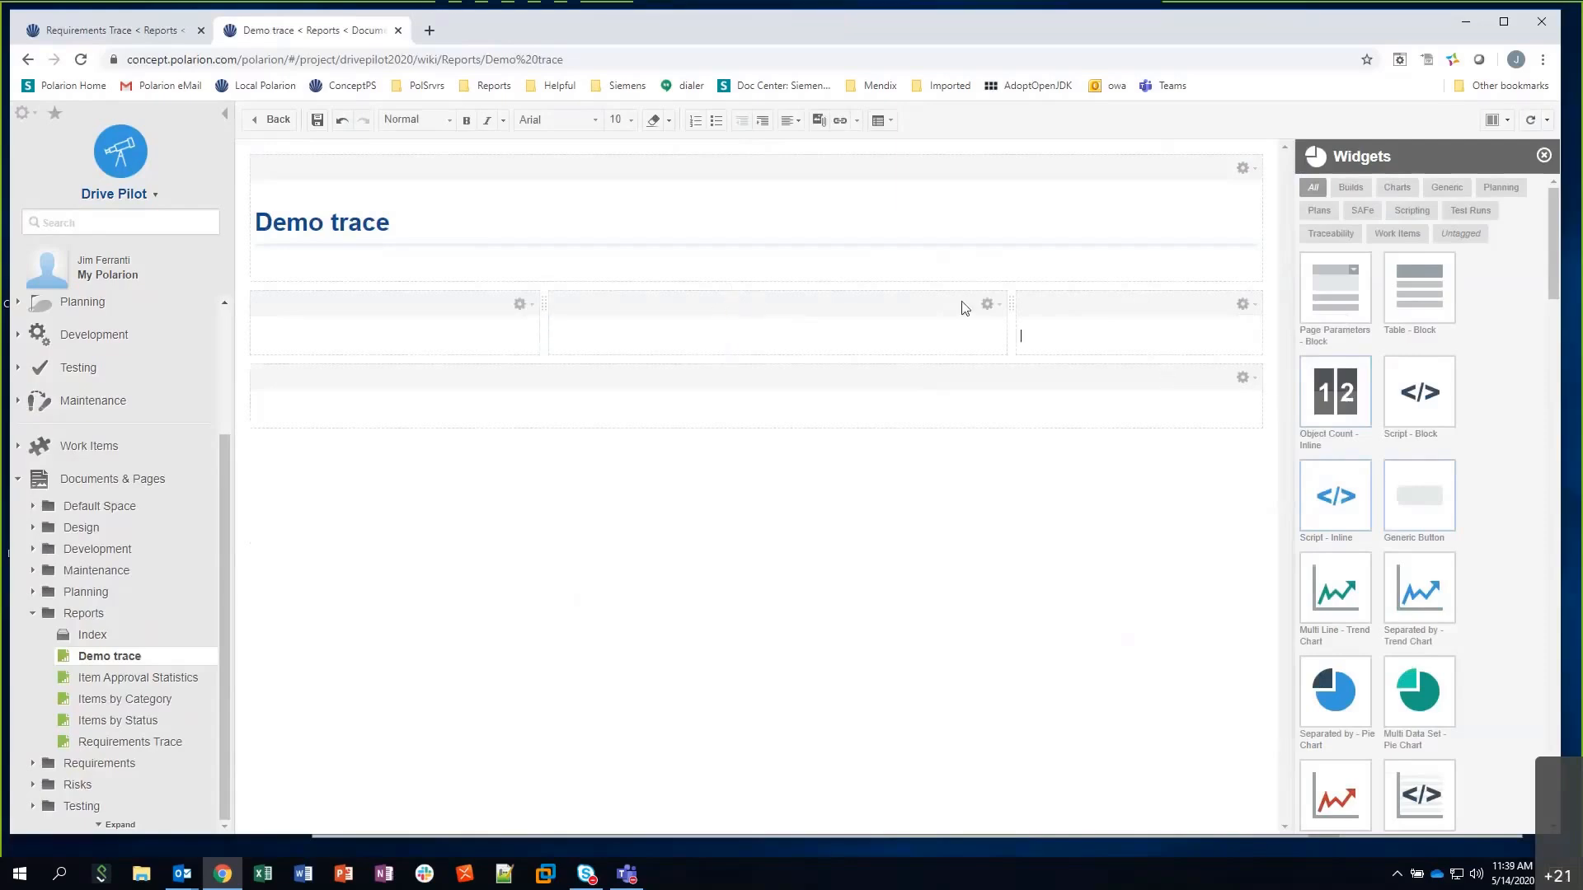
left_click_drag(1013, 306, 904, 315)
left_click_drag(541, 312, 563, 302)
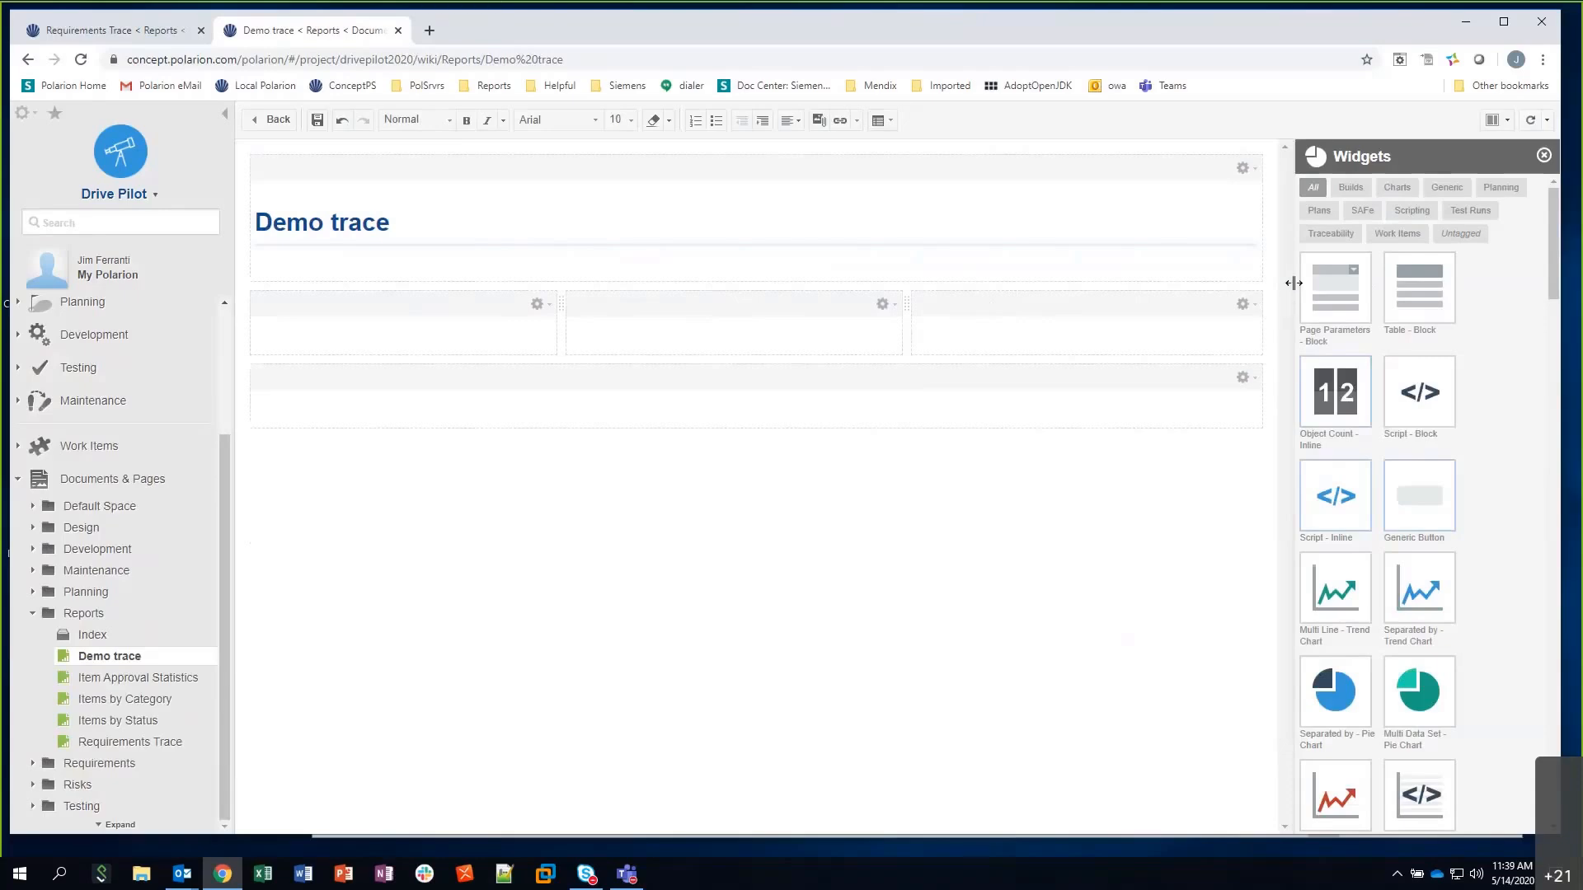
Add a Separated by - Pie Chart widget to the first of the three regions and title it "Requirements by Status"
left_click_drag(1292, 280, 1284, 284)
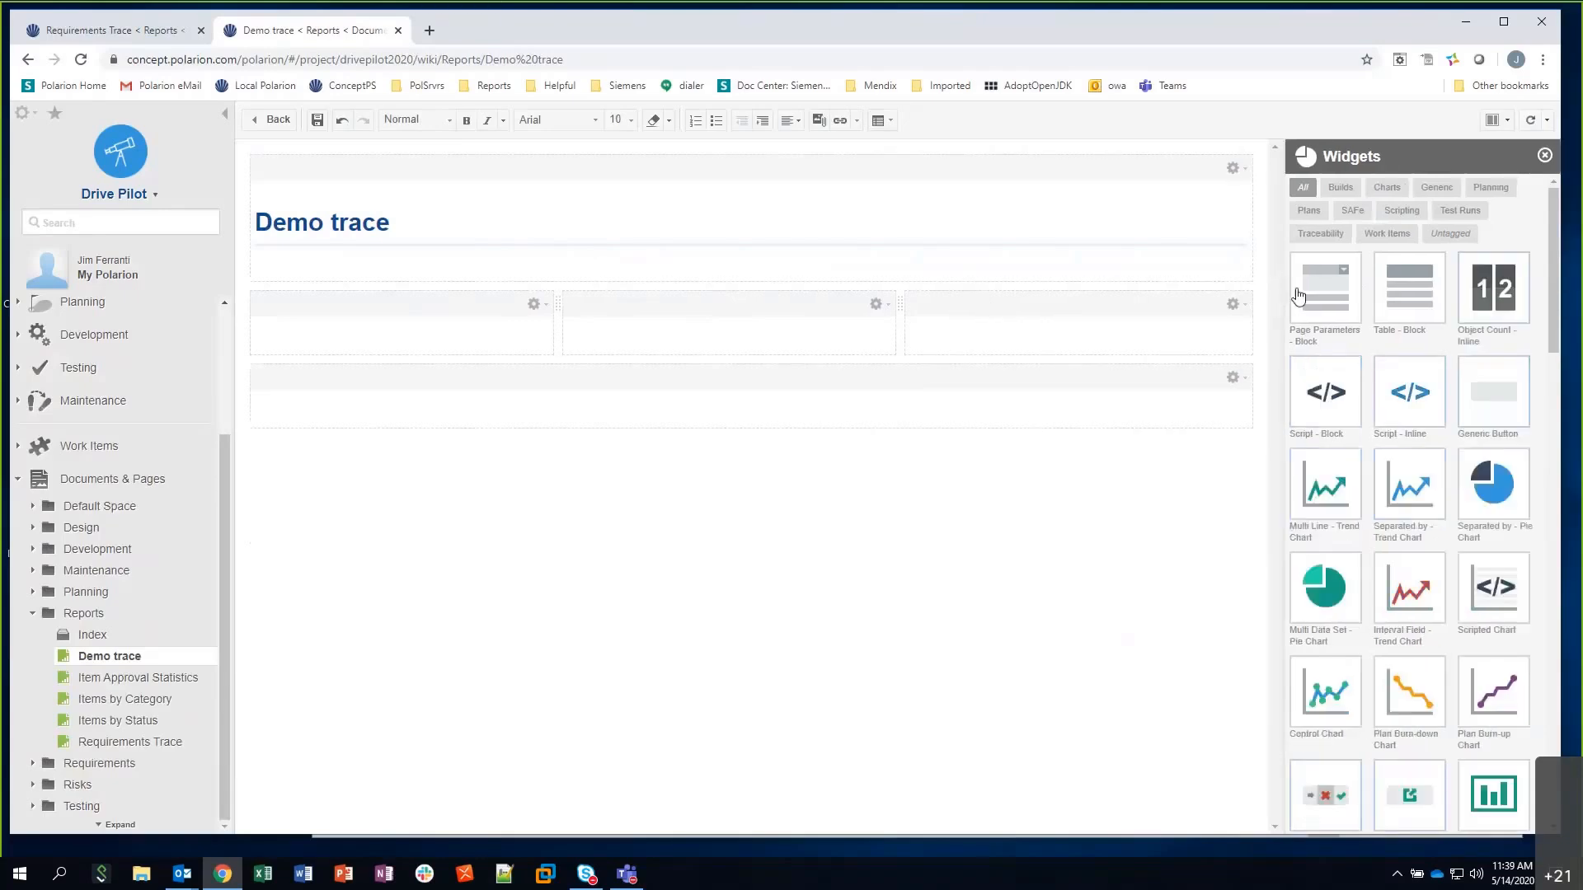
mouse_move(1549, 209)
left_mouse_down()
mouse_move(1576, 672)
mouse_move(1544, 371)
mouse_move(1556, 204)
left_mouse_up()
mouse_move(1402, 307)
left_click(336, 330)
left_click(1515, 488)
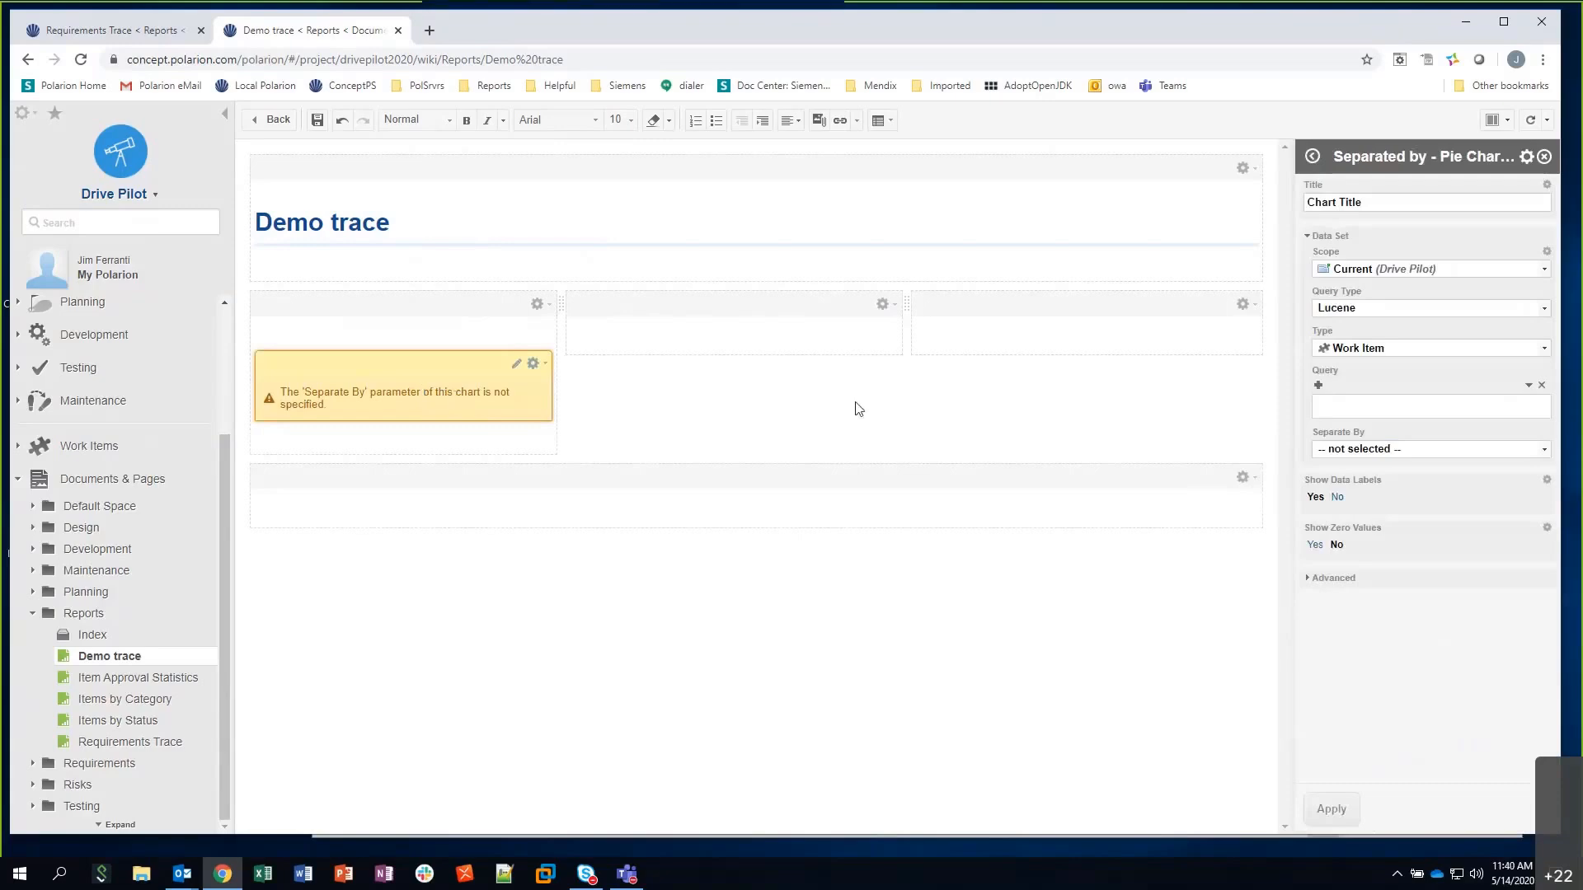
left_click_drag(1366, 202, 1307, 202)
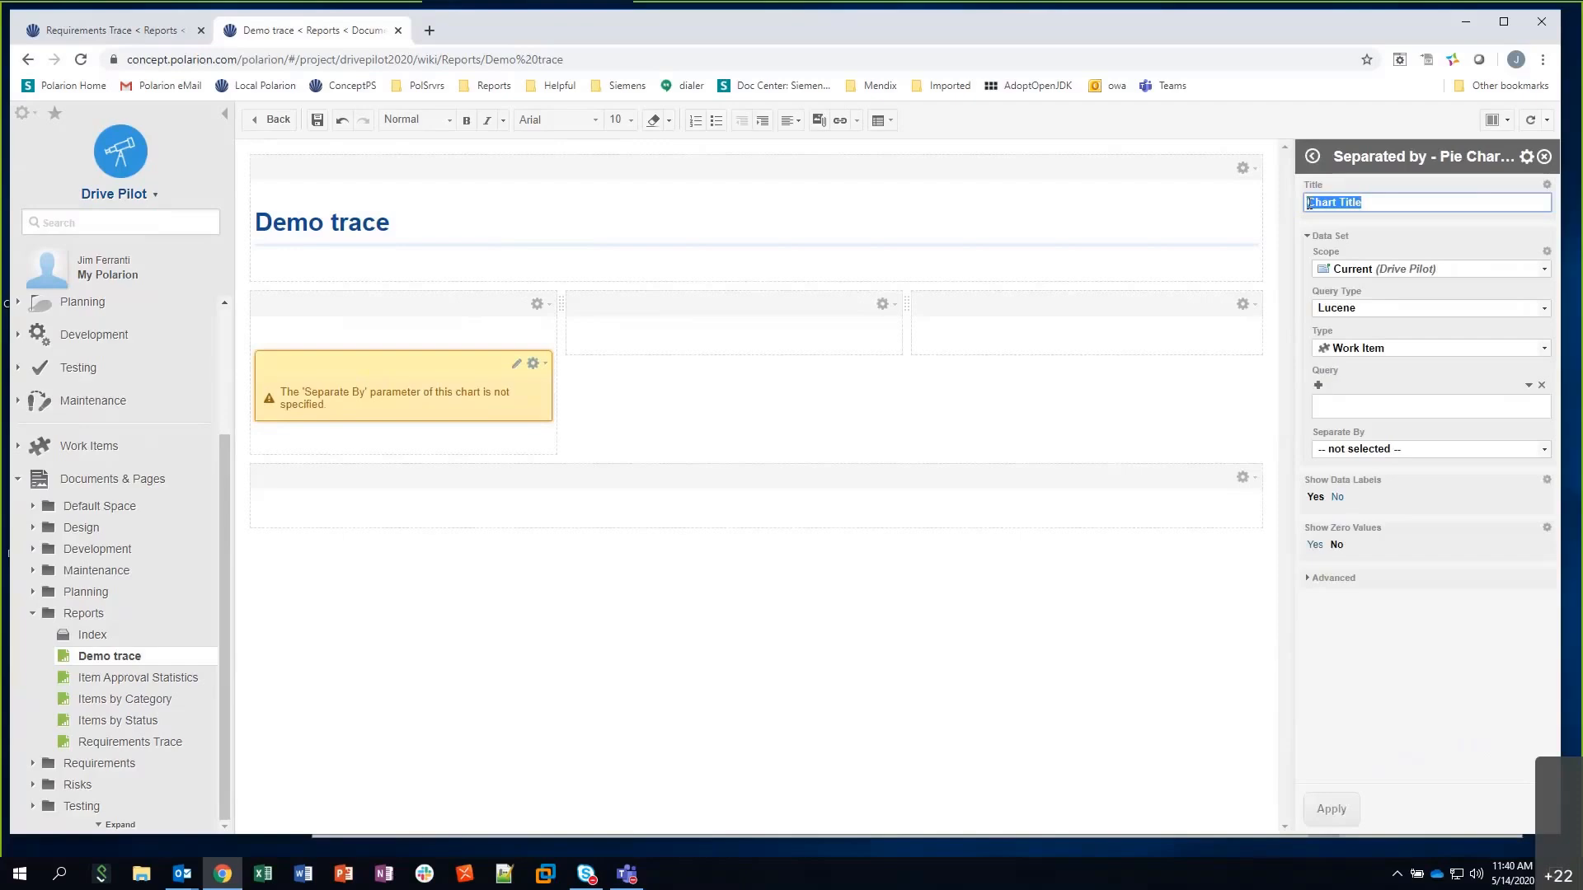
type("Requirements by Status")
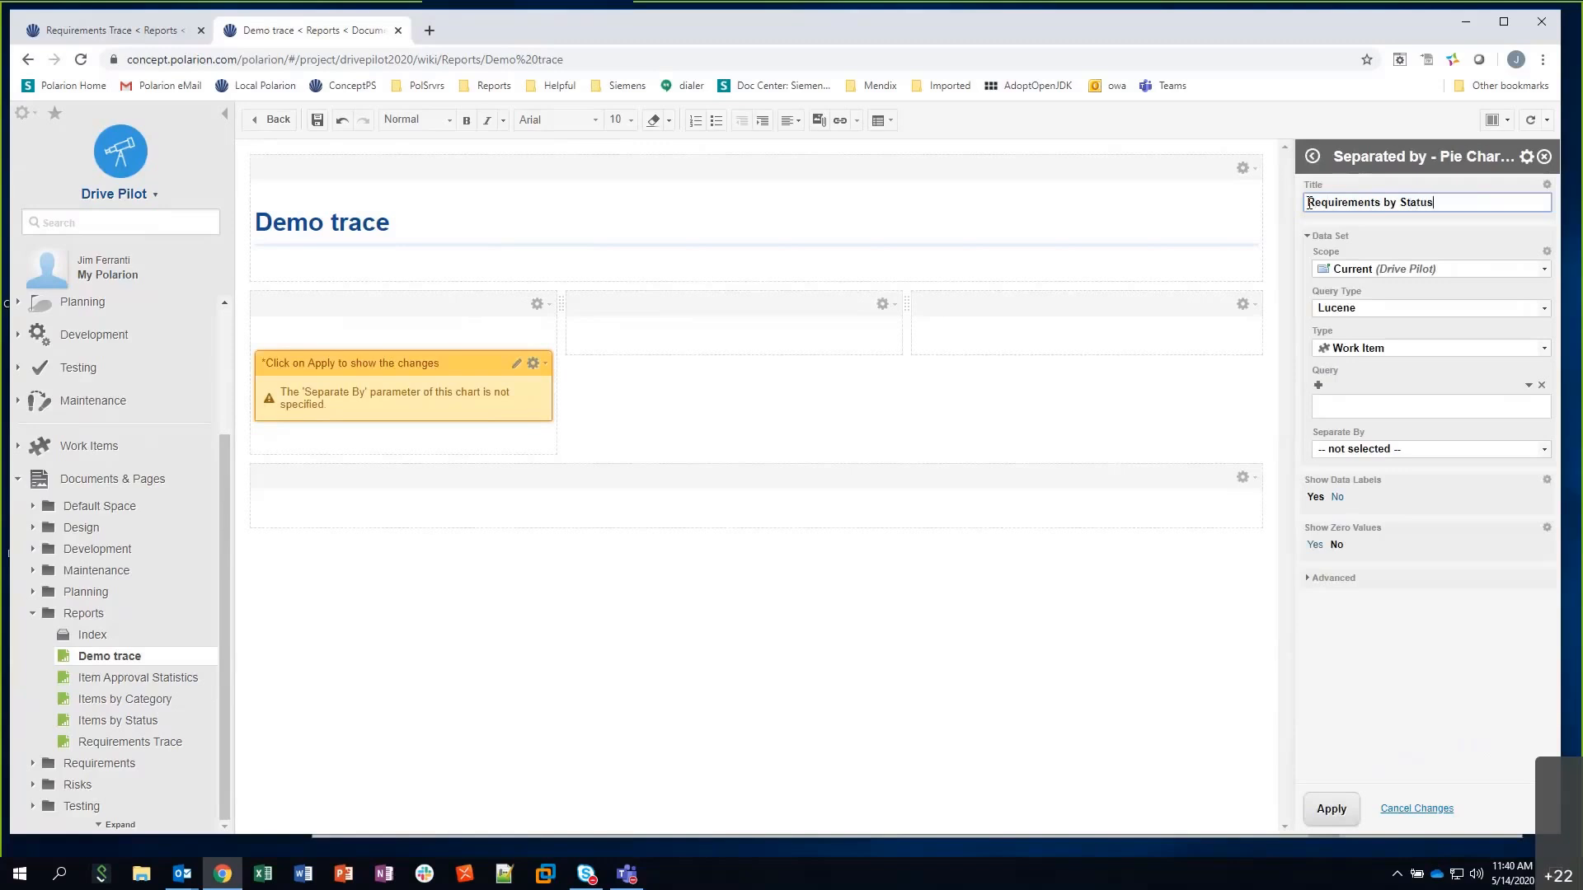
Set the Requirements by Status chart's data set to the current Drive Pilot scope, Lucene query type and System Requirement type
left_click(1392, 270)
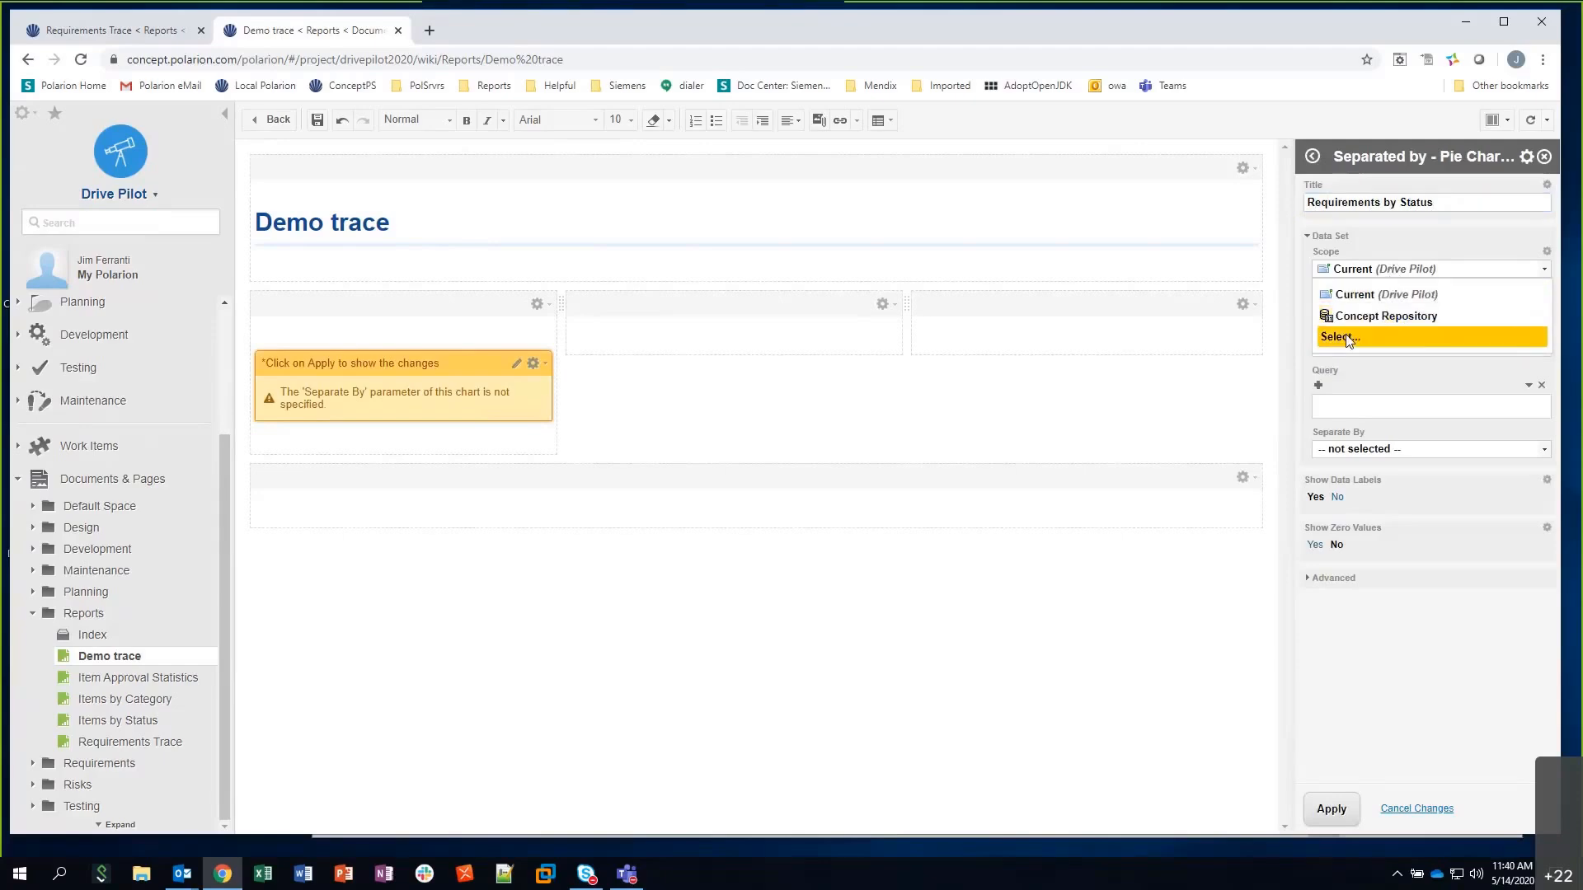
left_click(1391, 269)
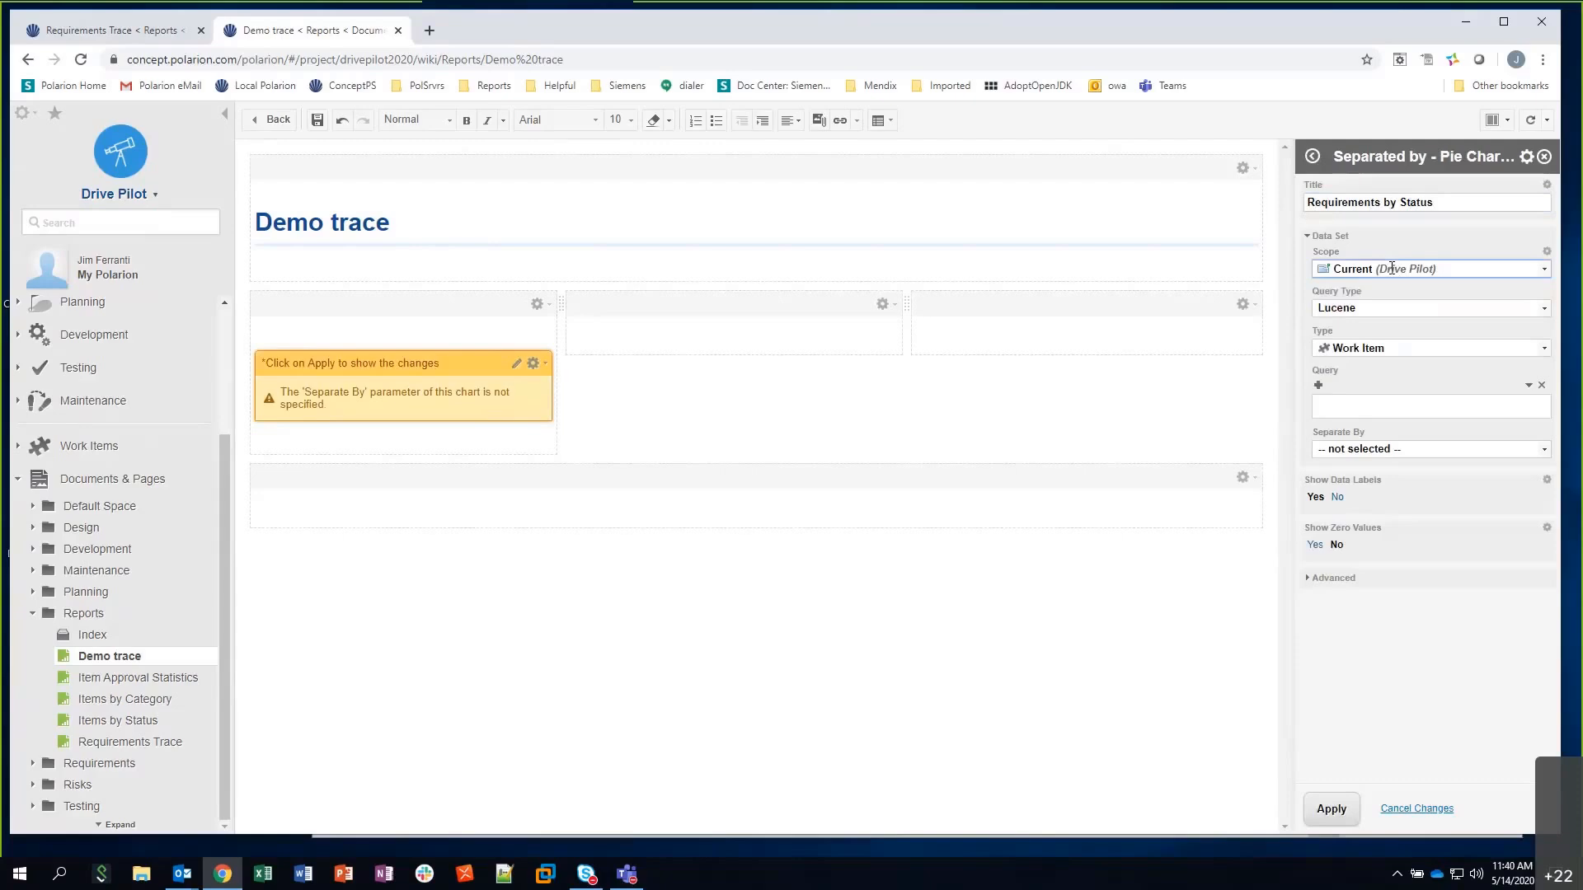
left_click(1370, 308)
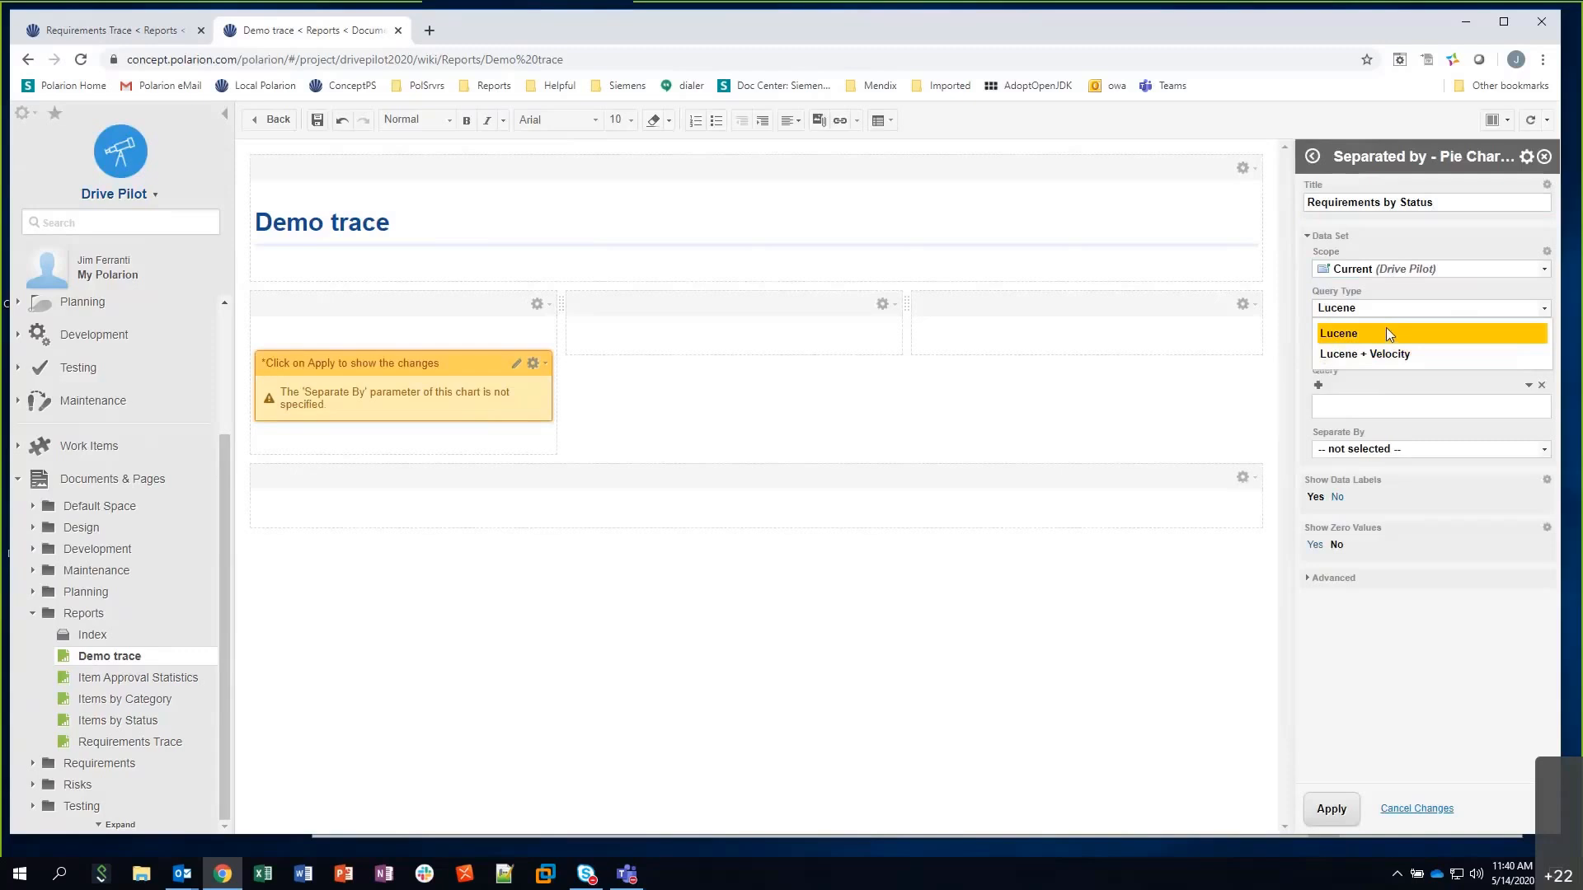
left_click(1388, 333)
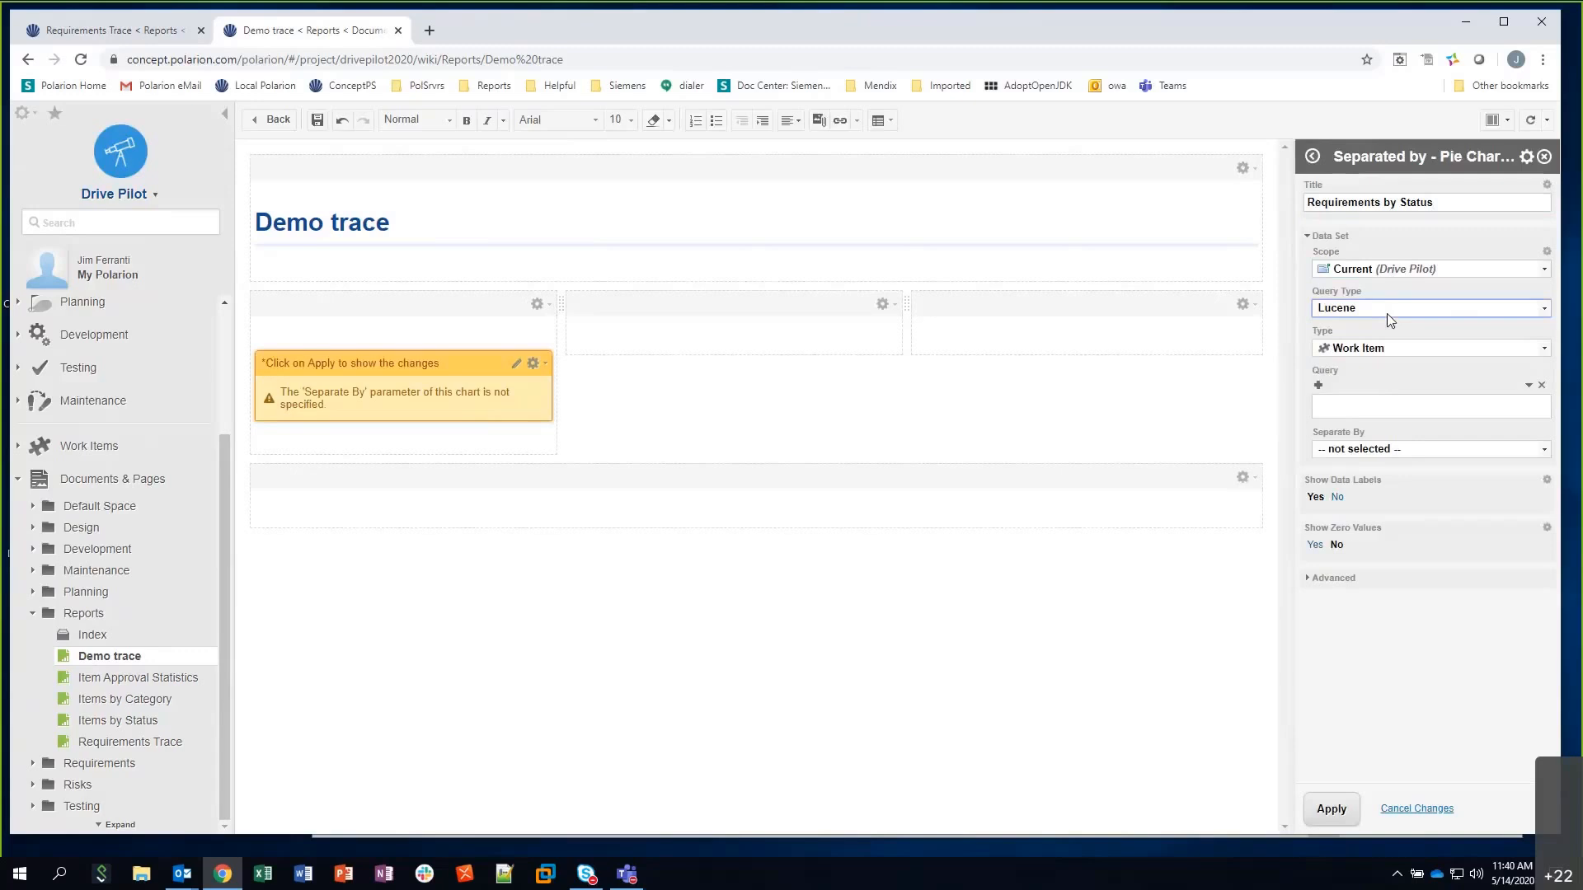
left_click(1334, 346)
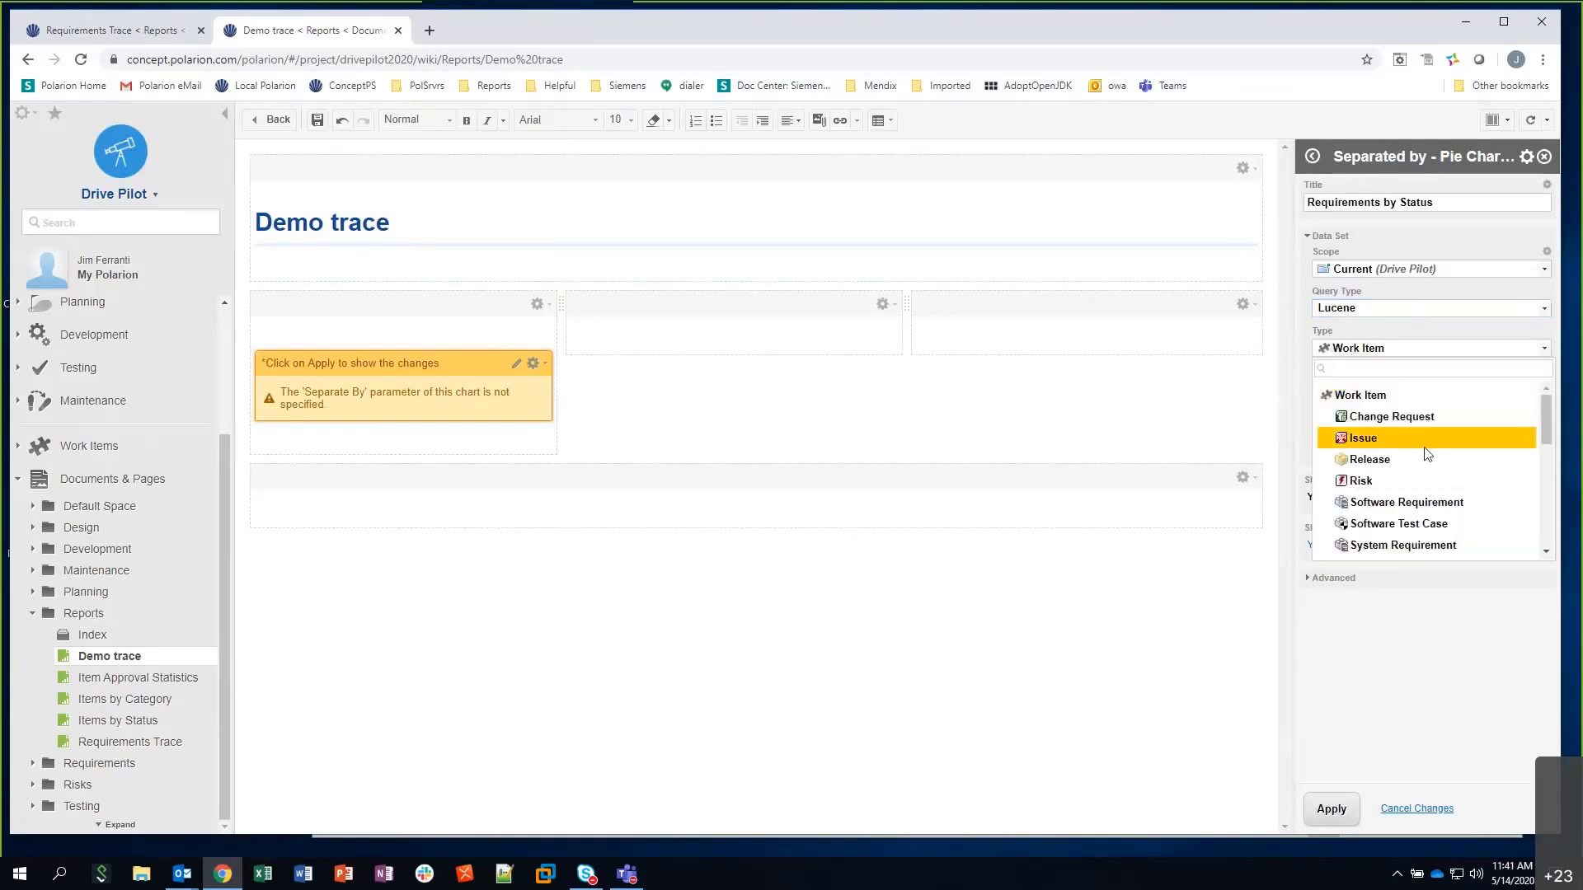
left_click(1375, 545)
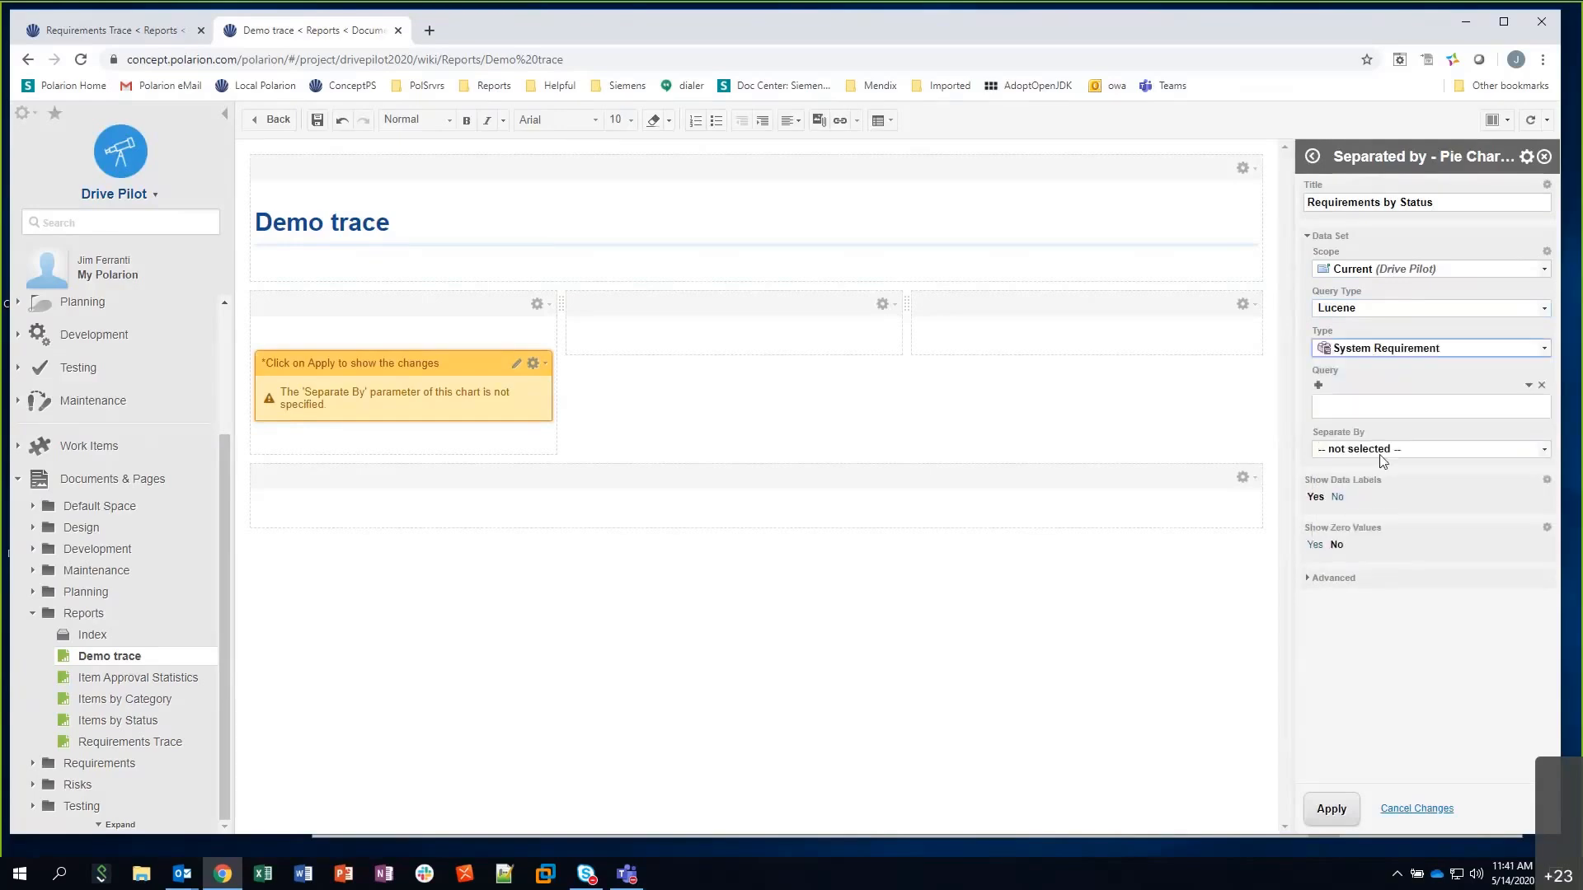
left_click(1319, 387)
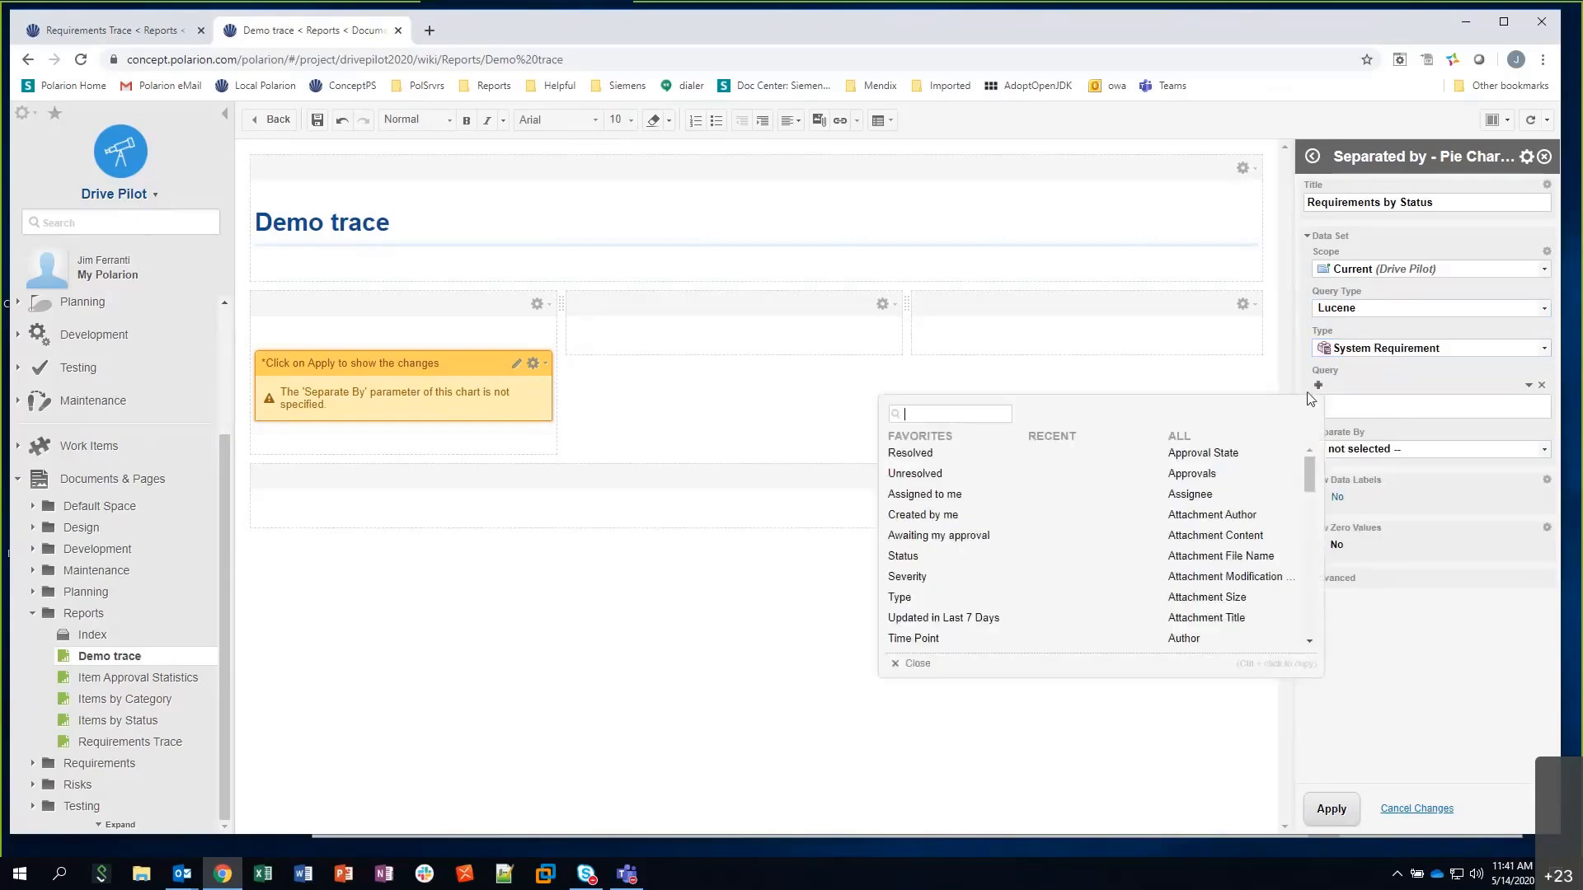
left_click(928, 598)
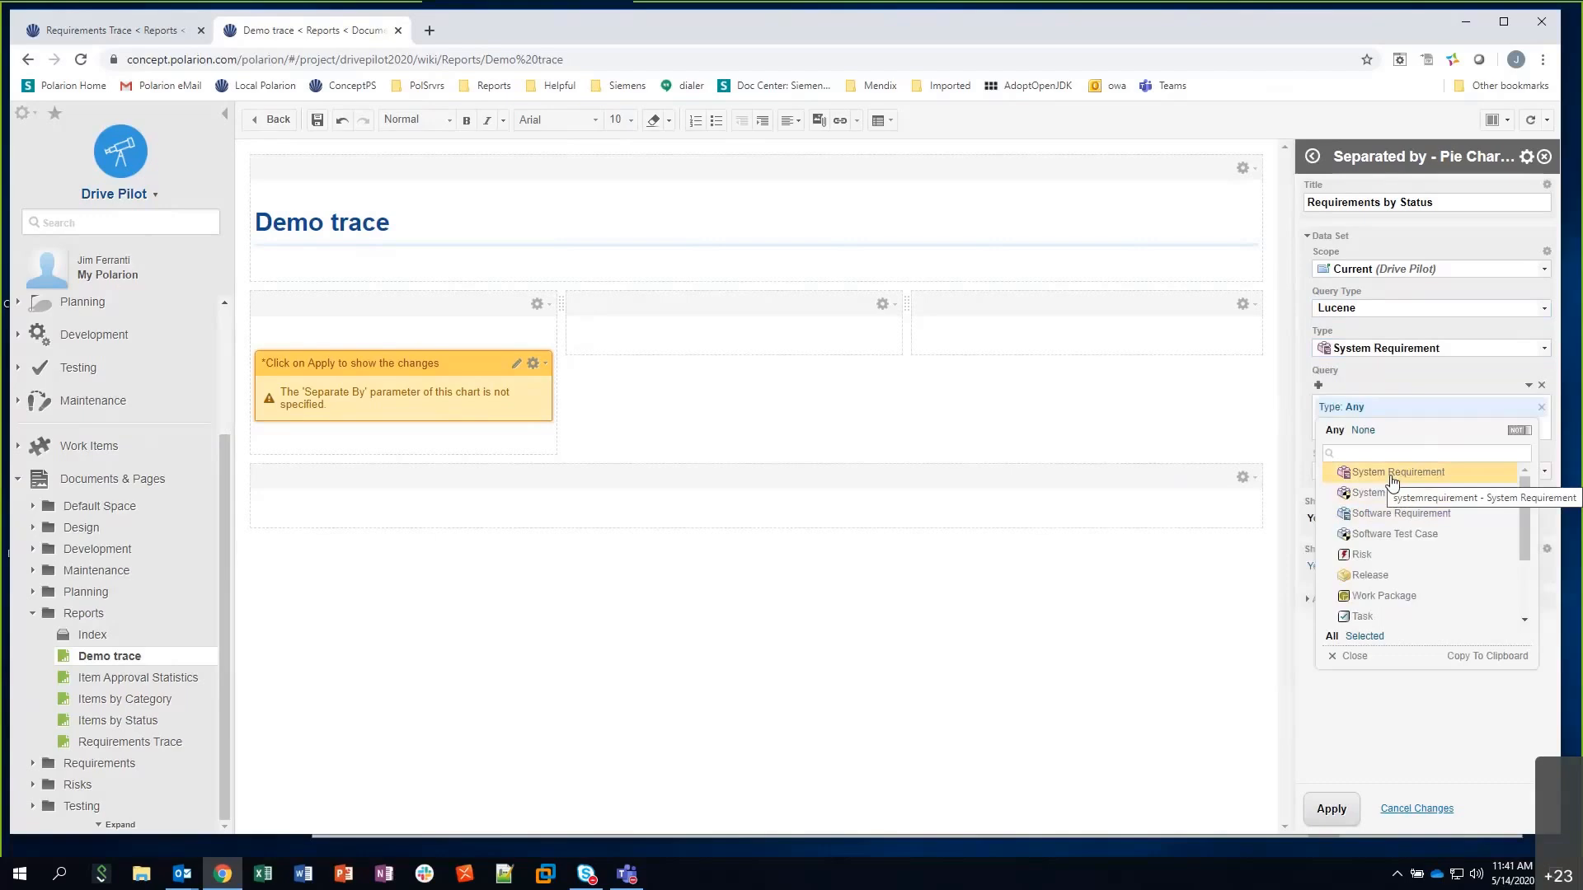
left_click(1349, 658)
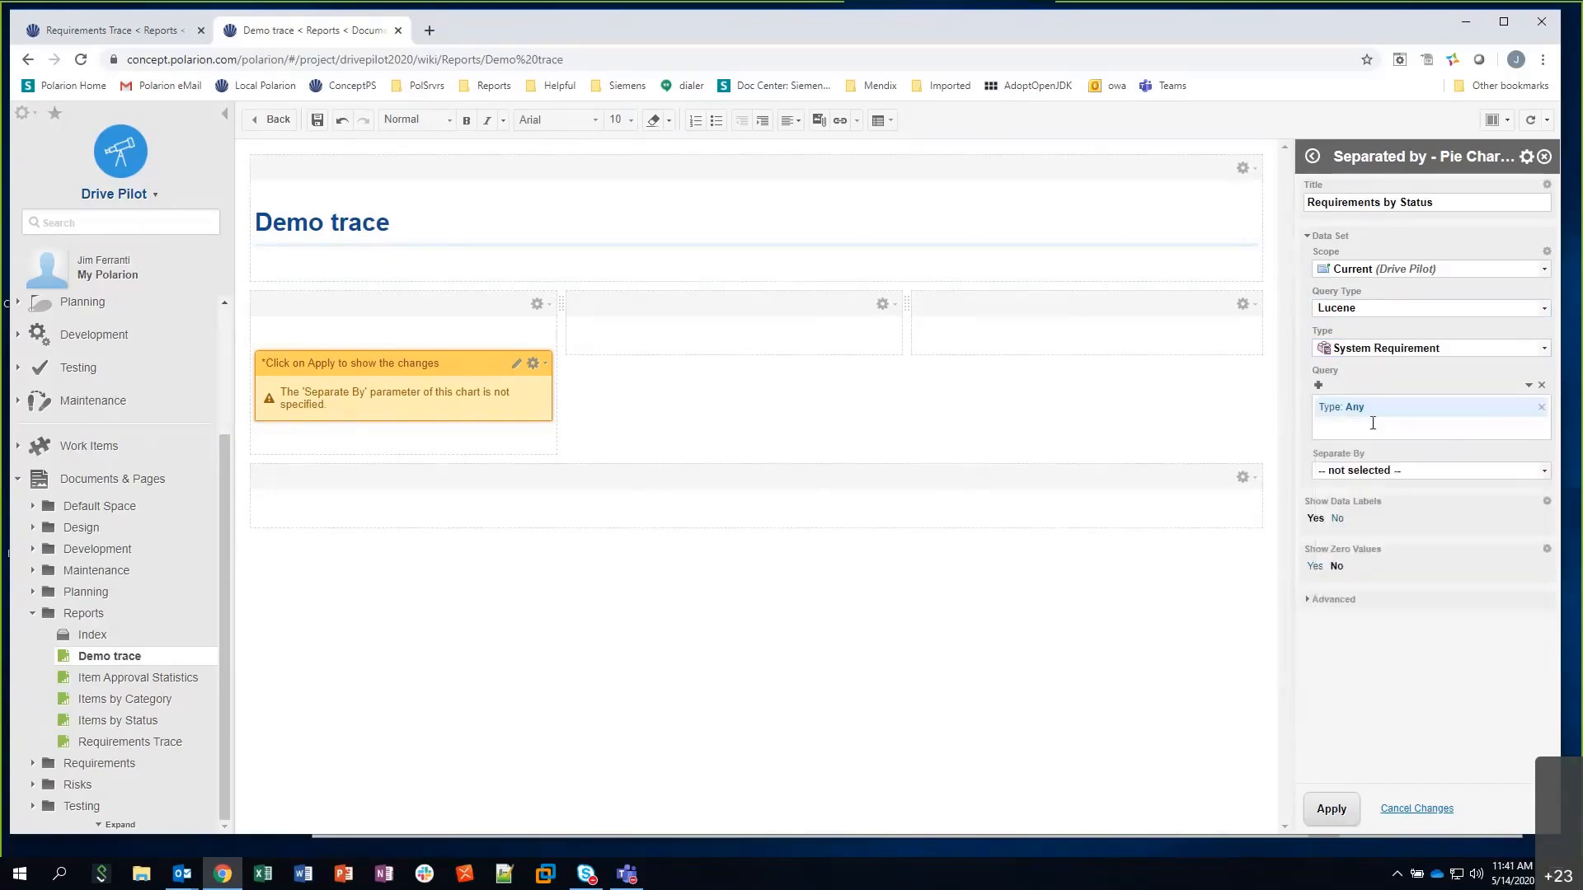
left_click(1541, 407)
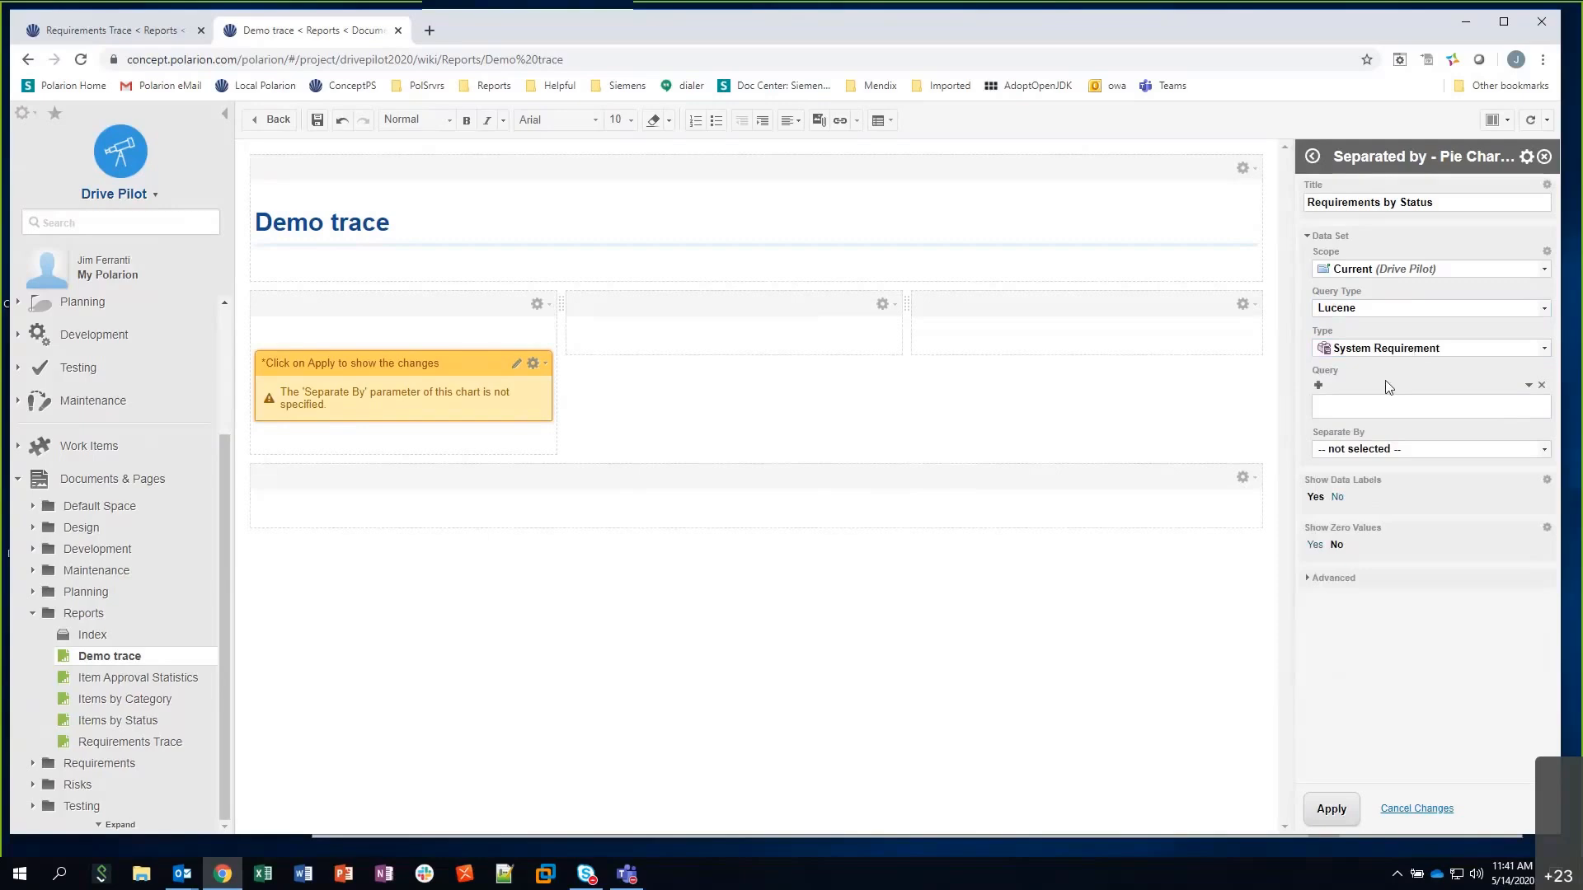
Separate the Requirements by Status chart by Status, turn on showing zero values, and apply the settings
left_click(1380, 450)
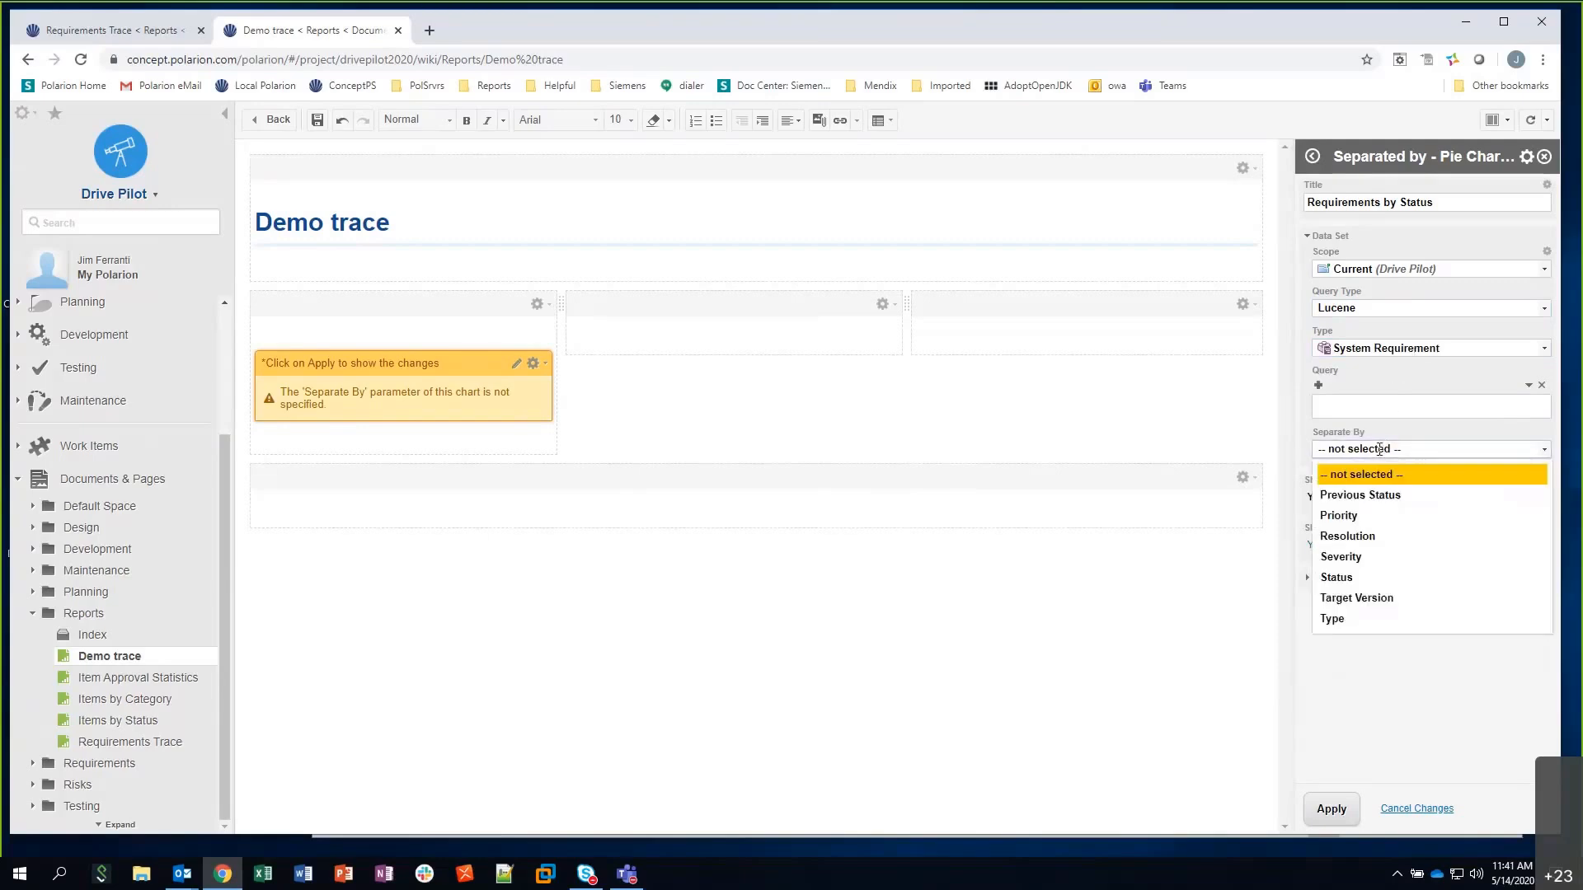
left_click(1344, 578)
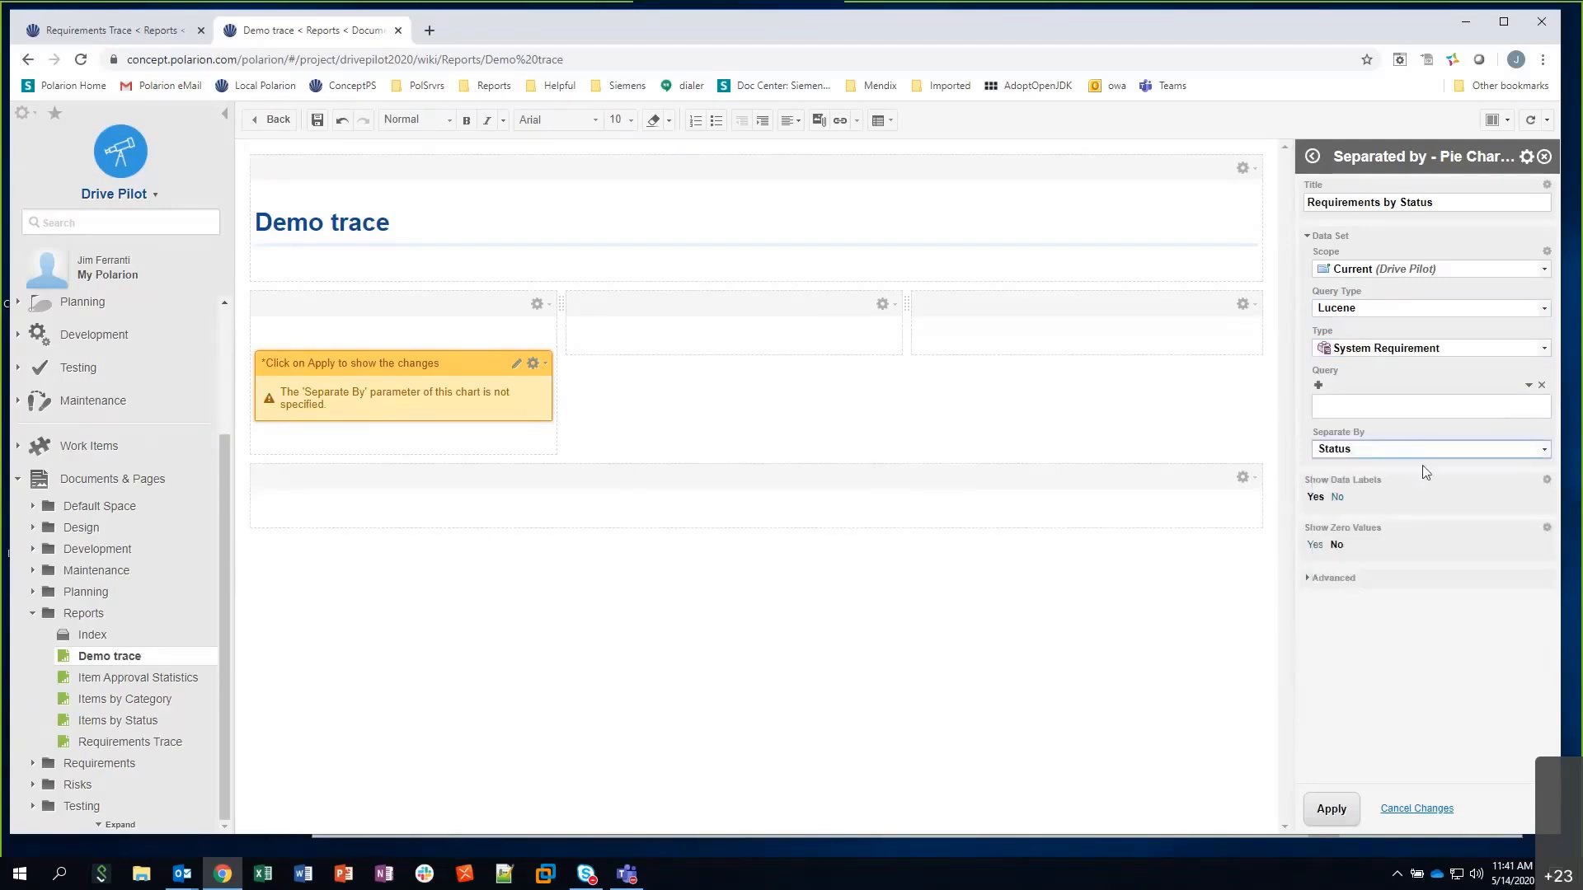
left_click(1316, 548)
left_click(1340, 579)
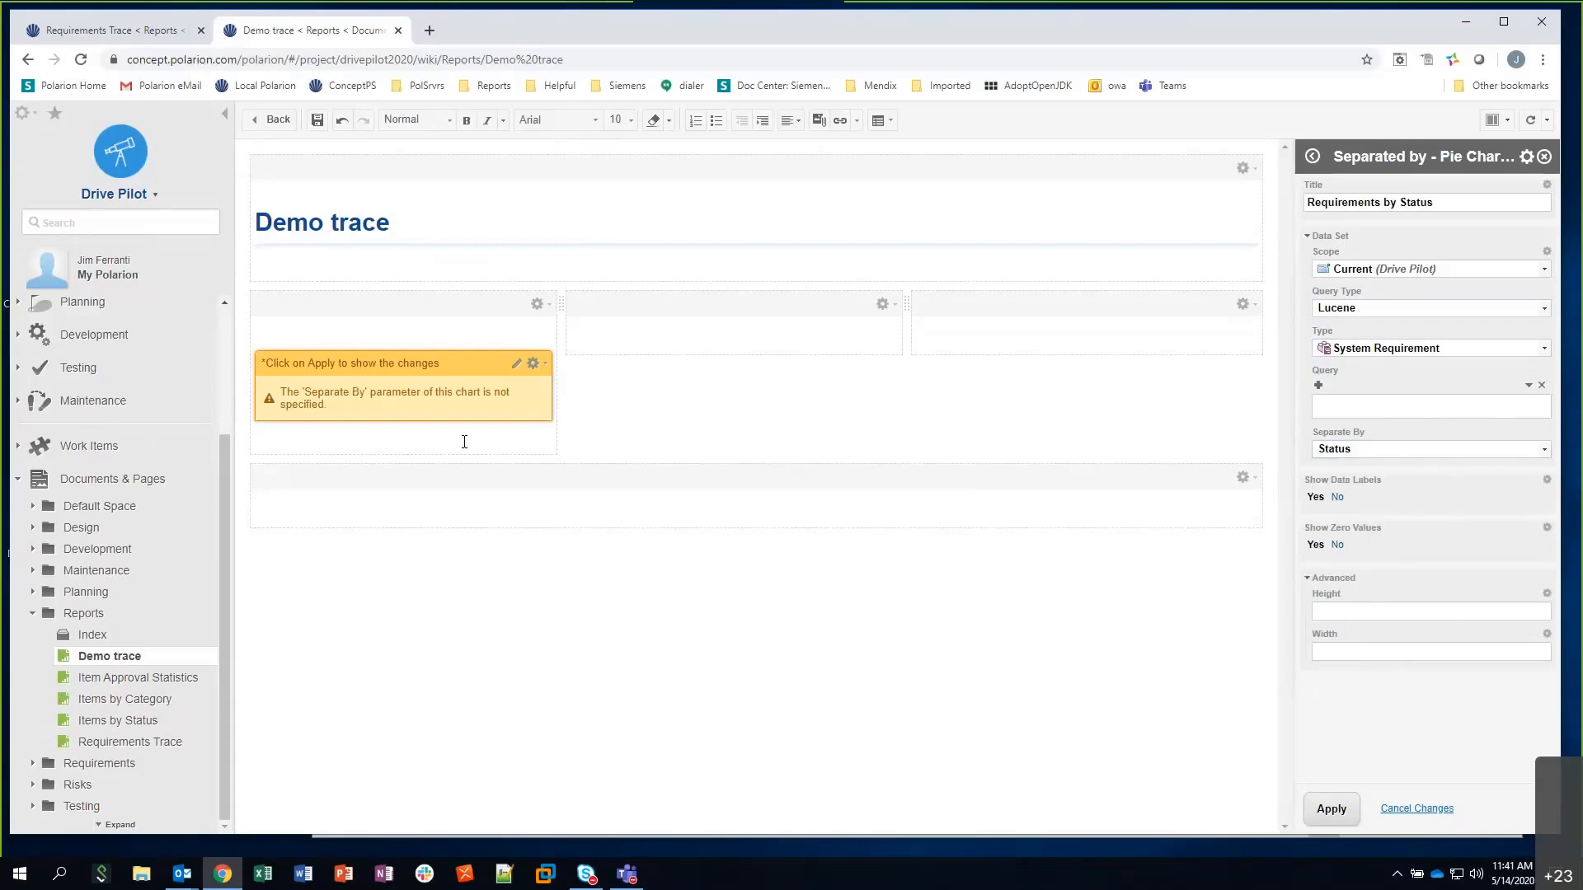
left_click(1310, 584)
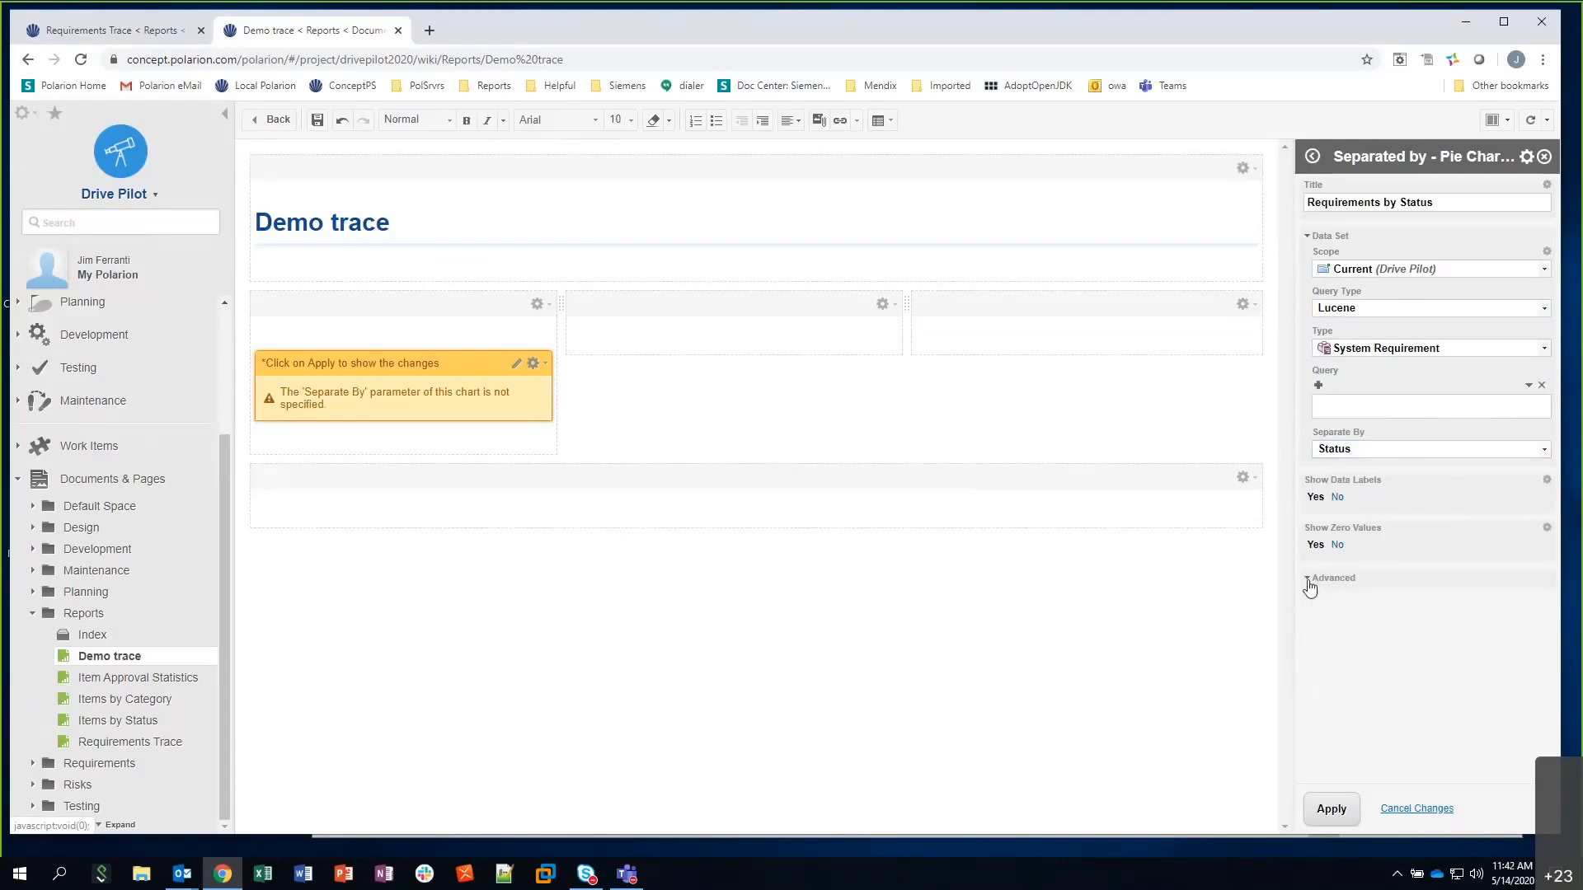
left_click(1322, 808)
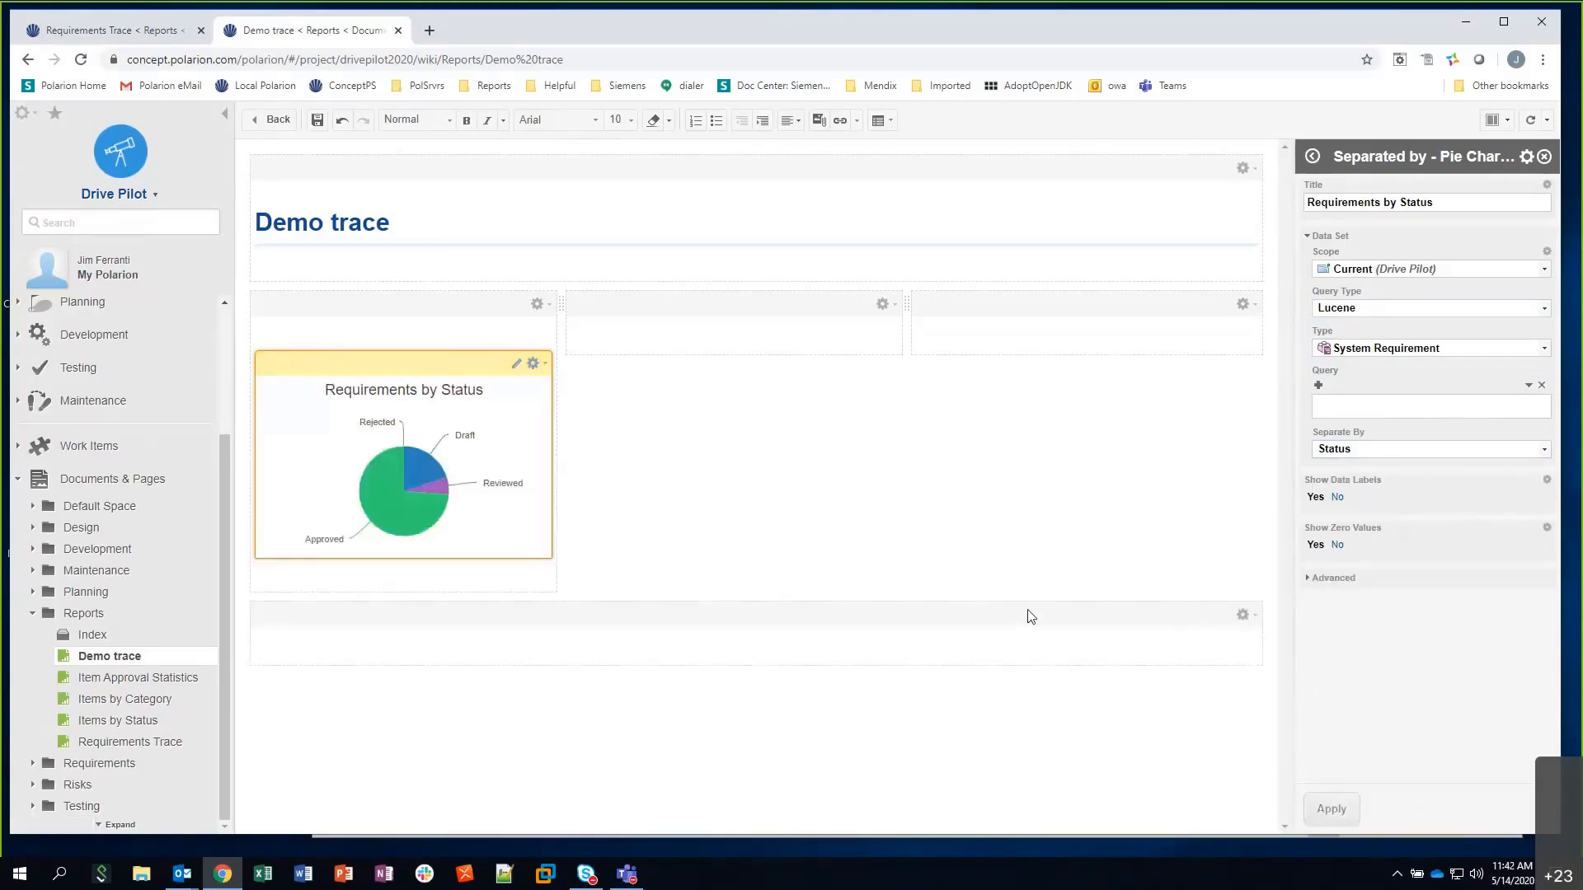
Add a Separated by - Pie Chart widget to the middle of the three regions and title it "Requirements by Severity"
left_click(632, 337)
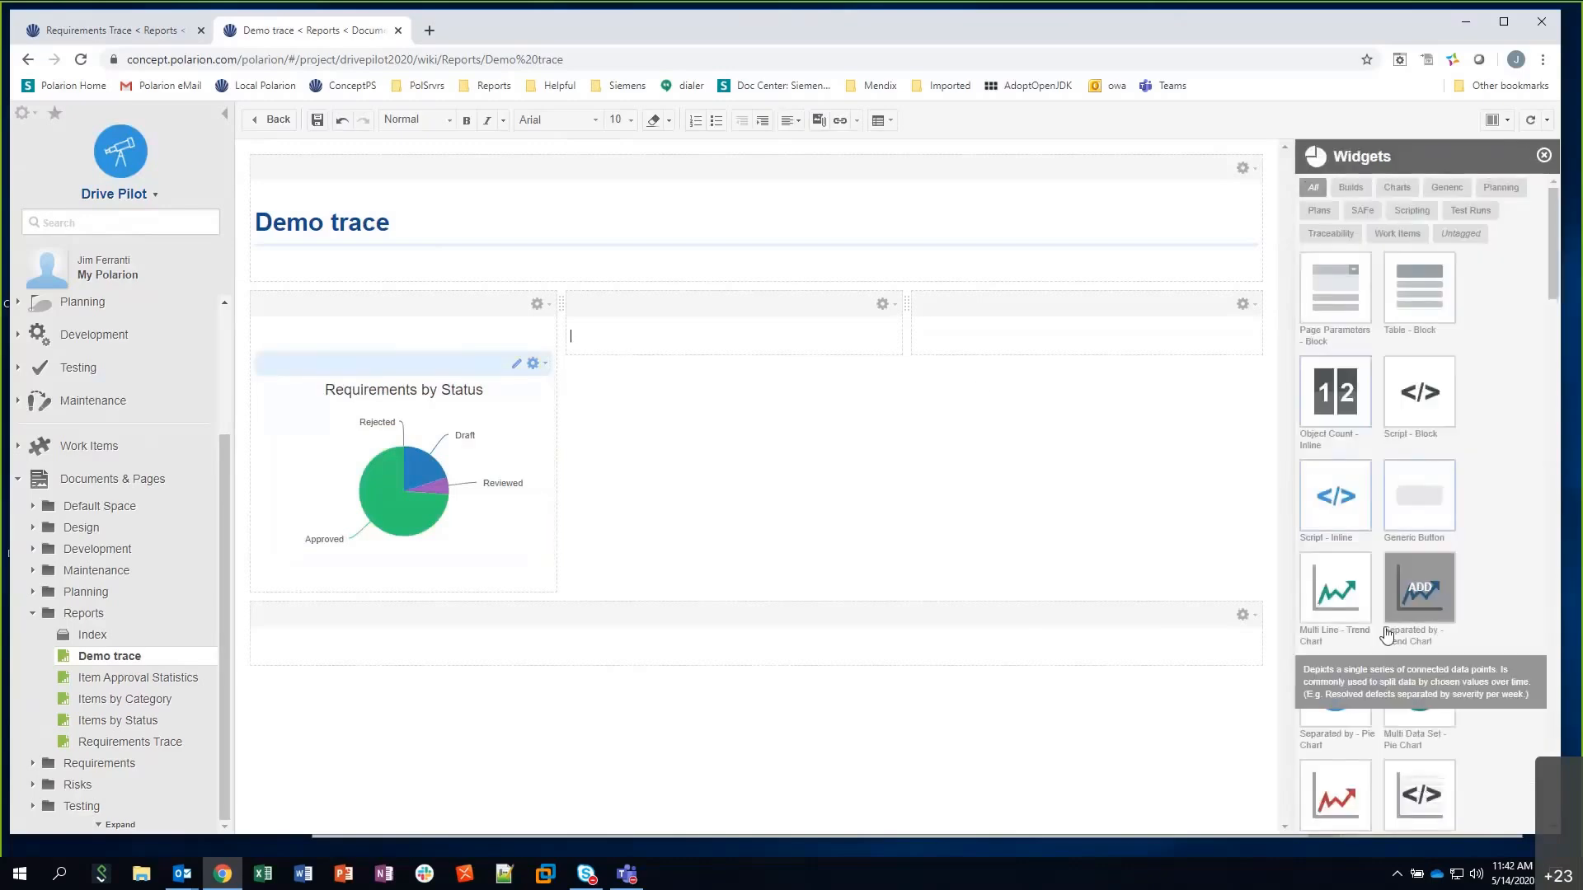
mouse_move(1356, 688)
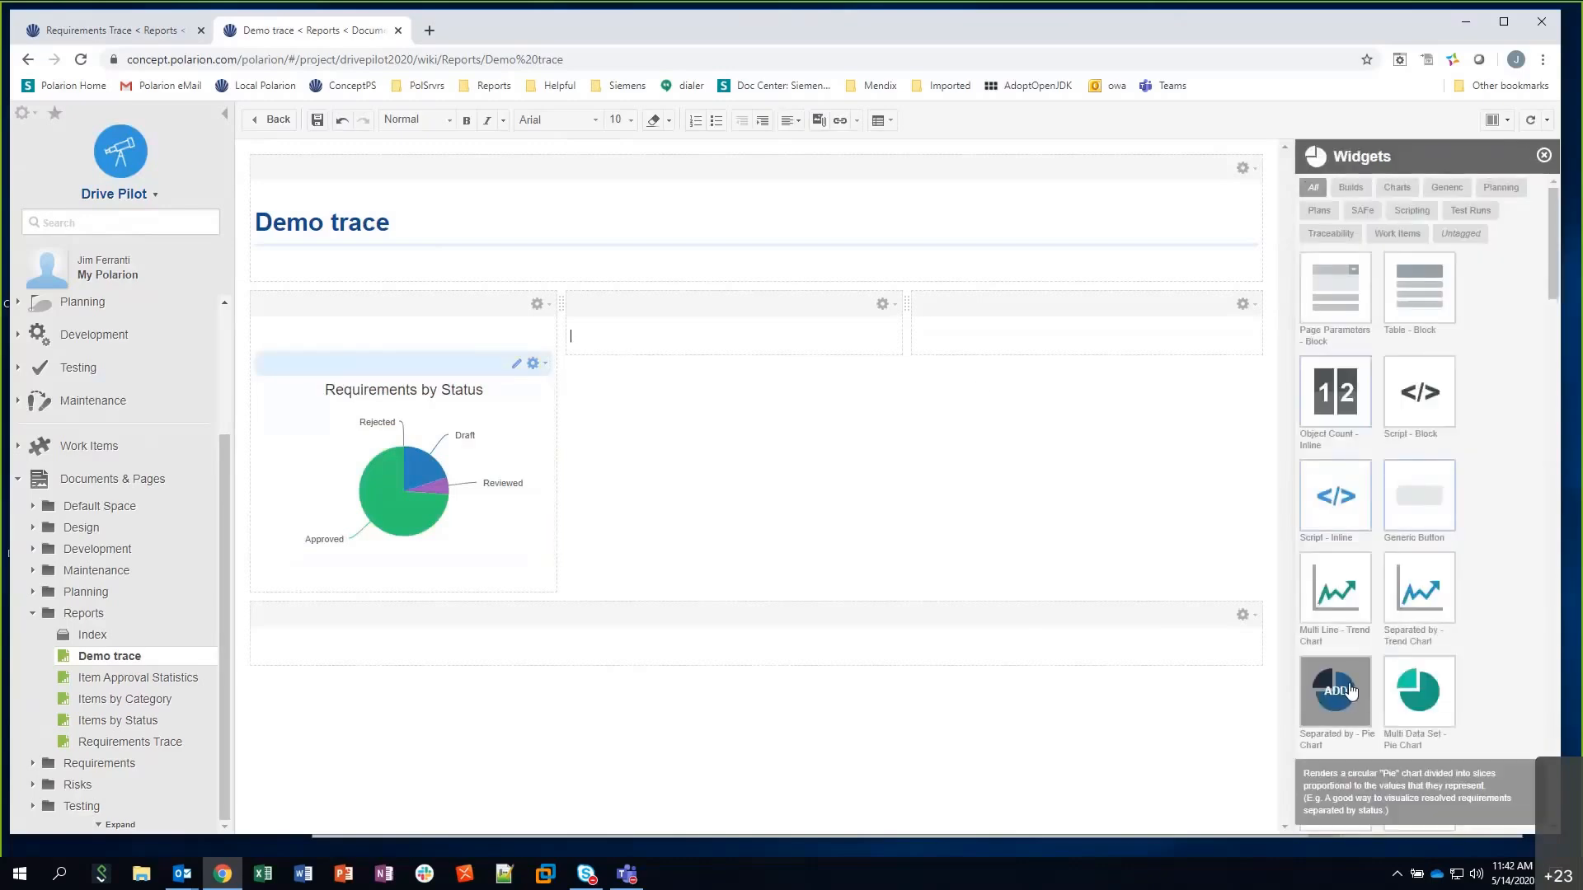
left_click(1351, 691)
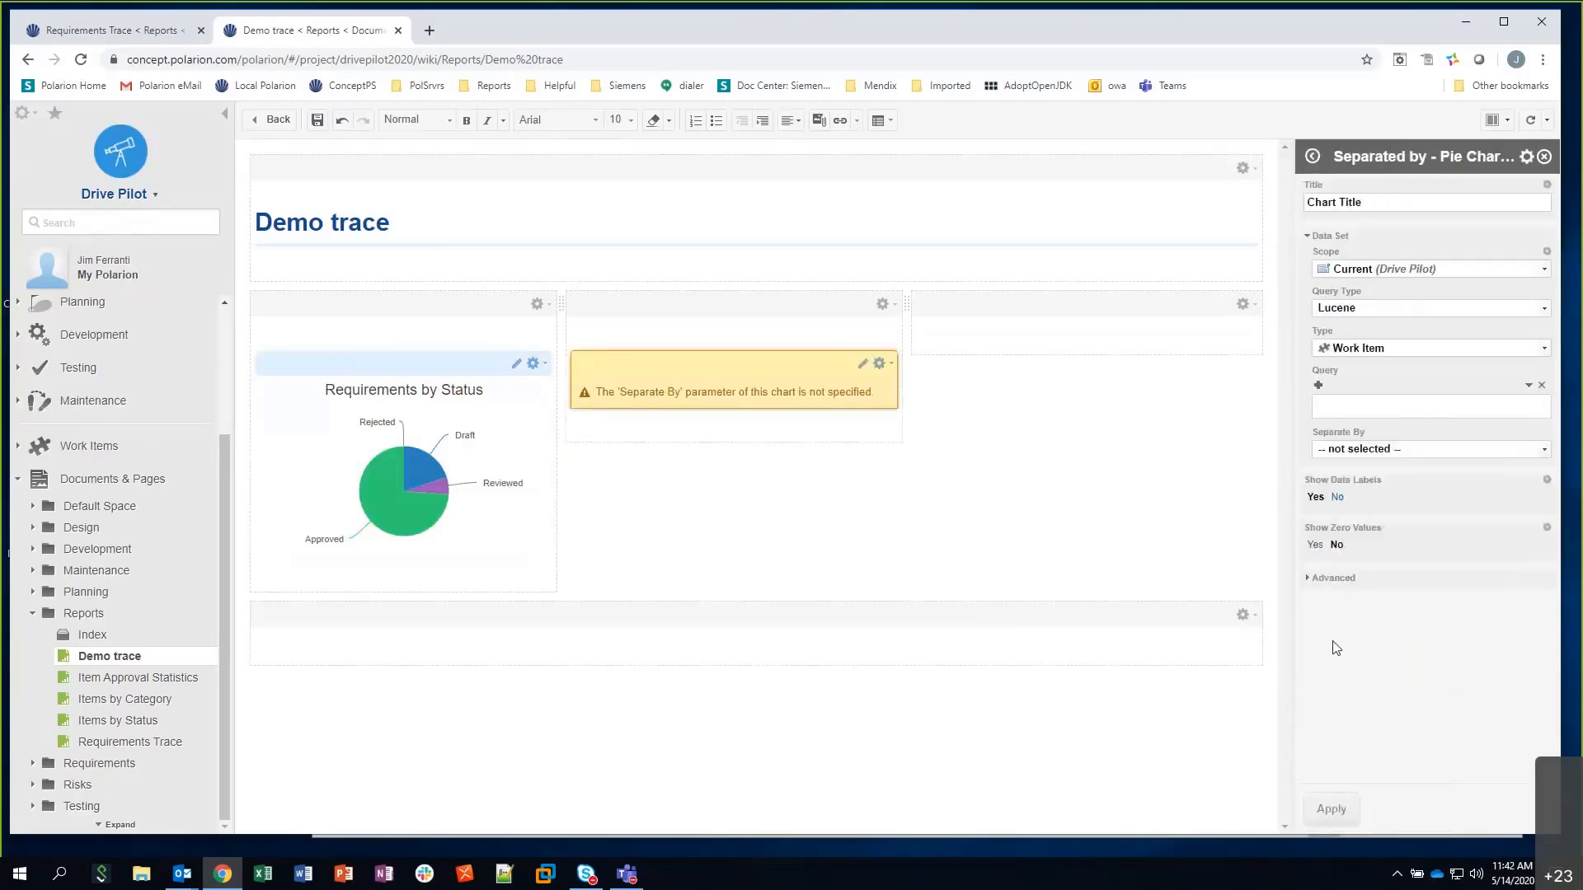
left_click(1359, 204)
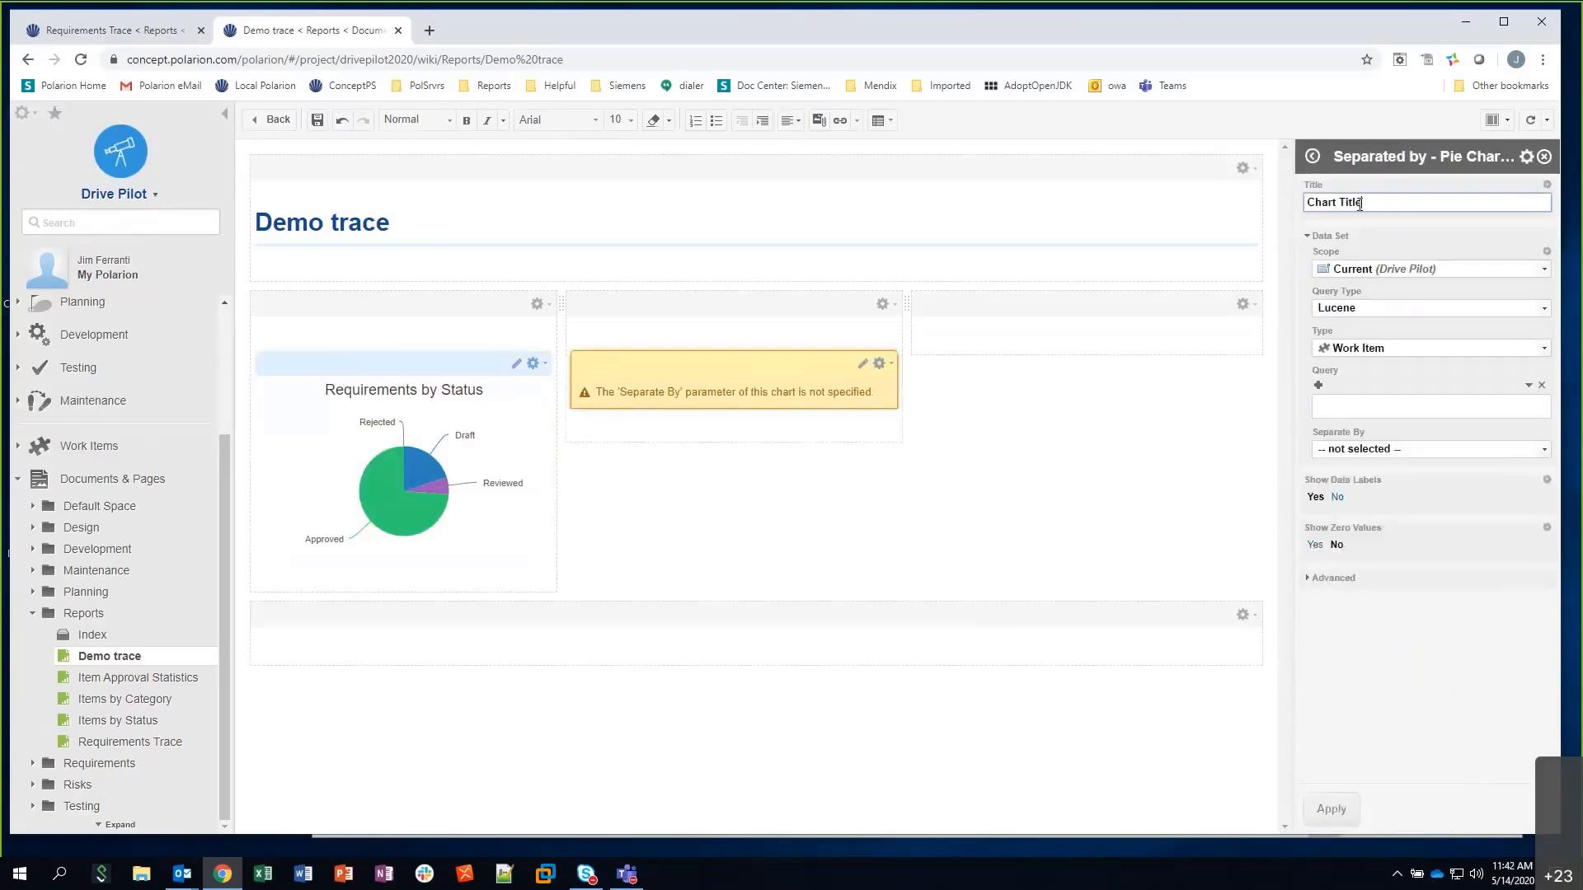
left_click_drag(1359, 204, 1299, 211)
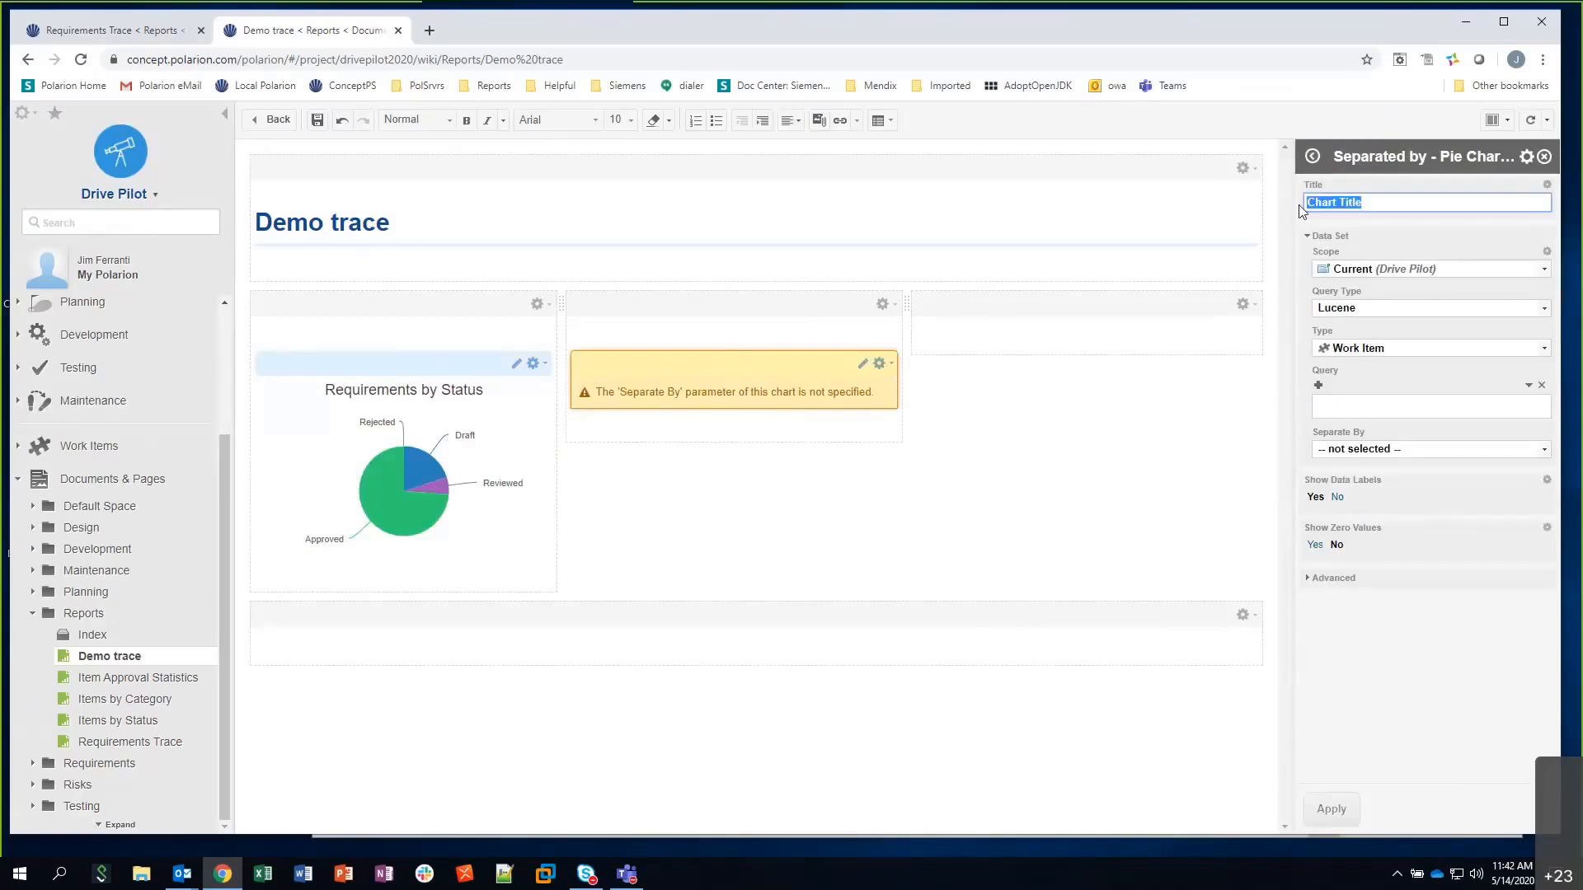
type("Requirements by Sev")
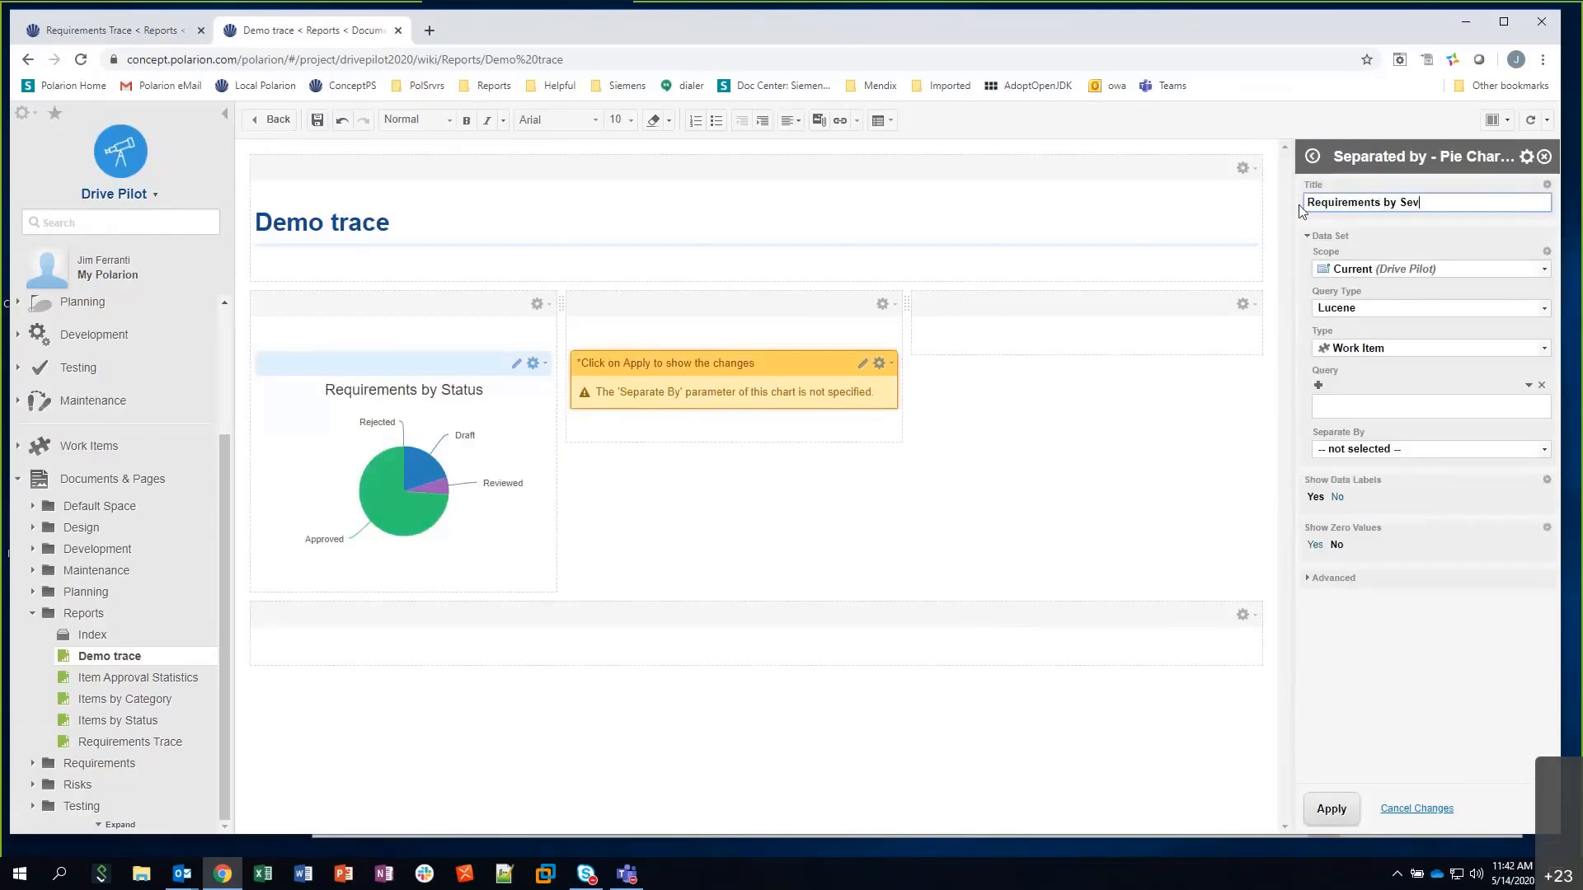
type("erity")
Set the Requirements by Severity chart's type to System Requirement, separate it by Severity, and apply the settings
left_click(1358, 347)
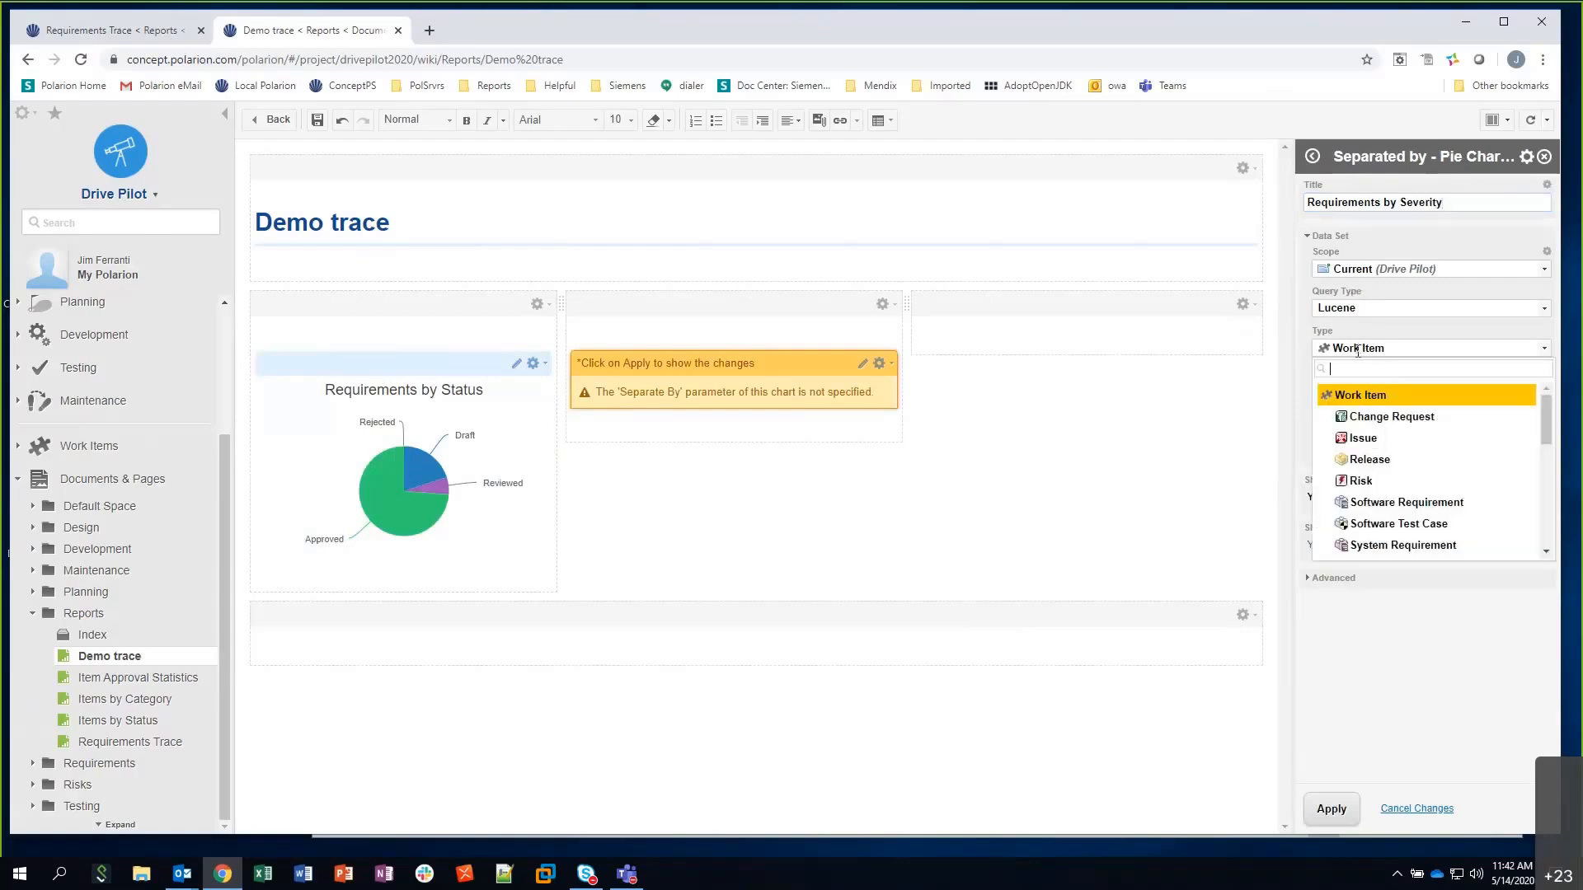
left_click(1384, 546)
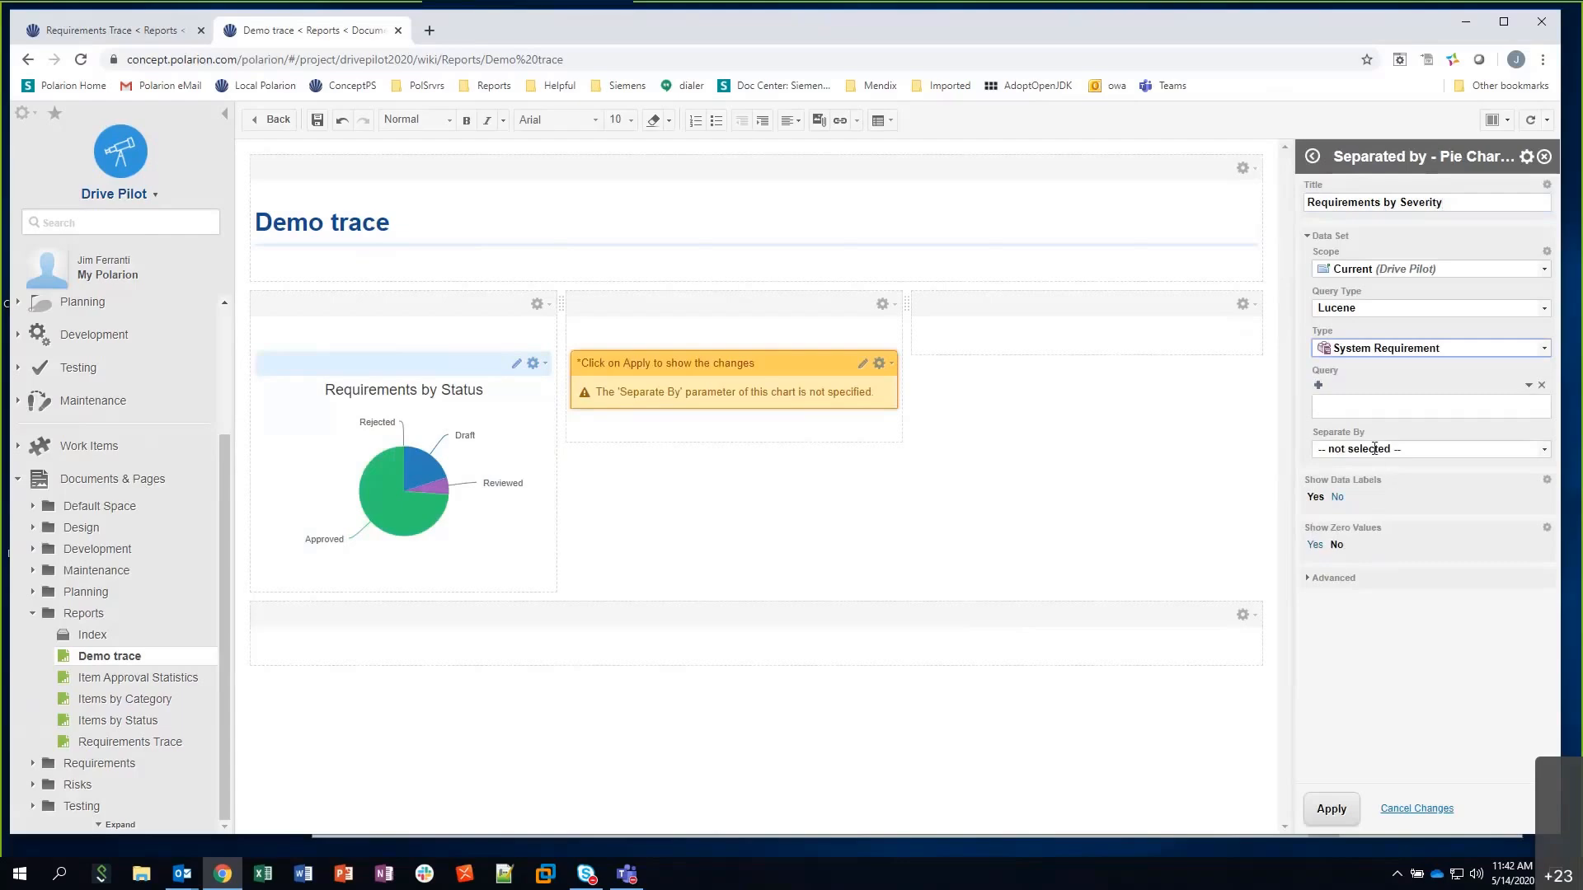
left_click(1374, 448)
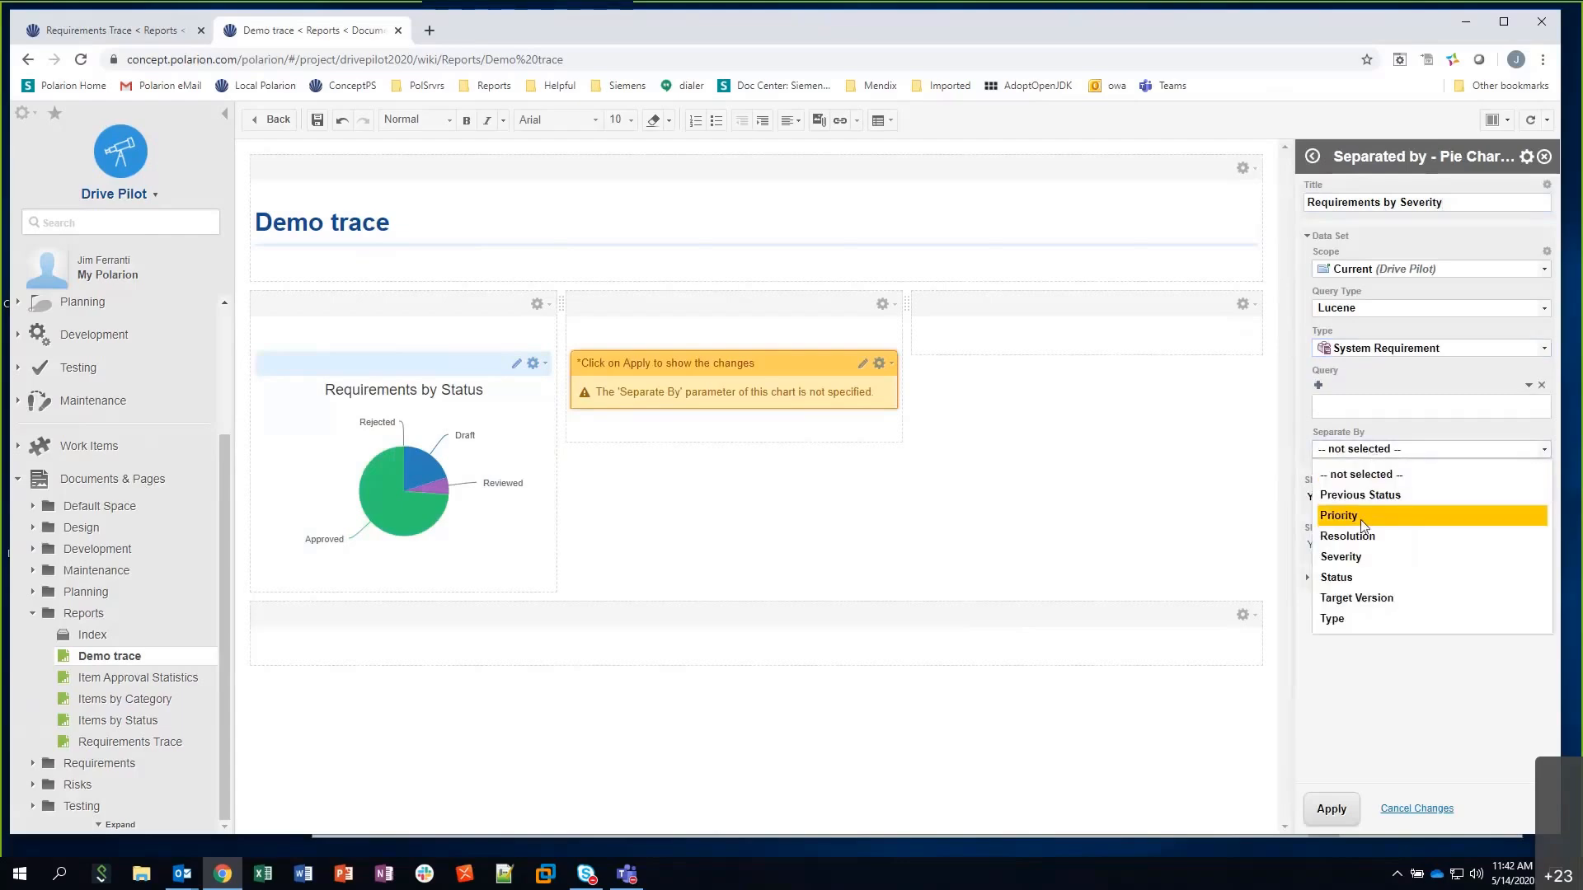
left_click(1356, 556)
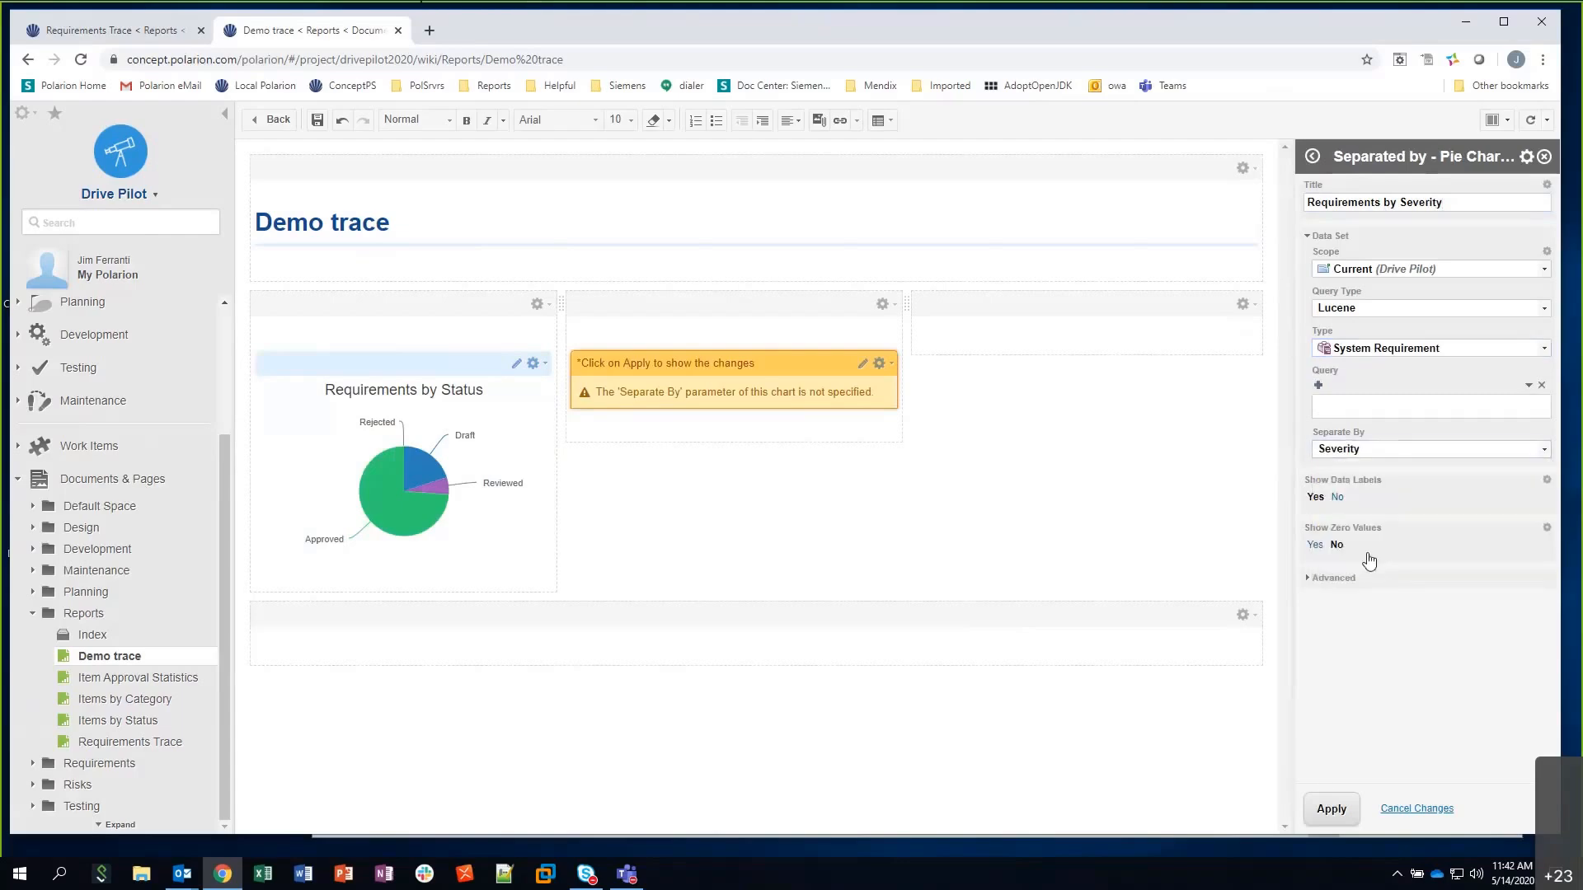
left_click(1325, 811)
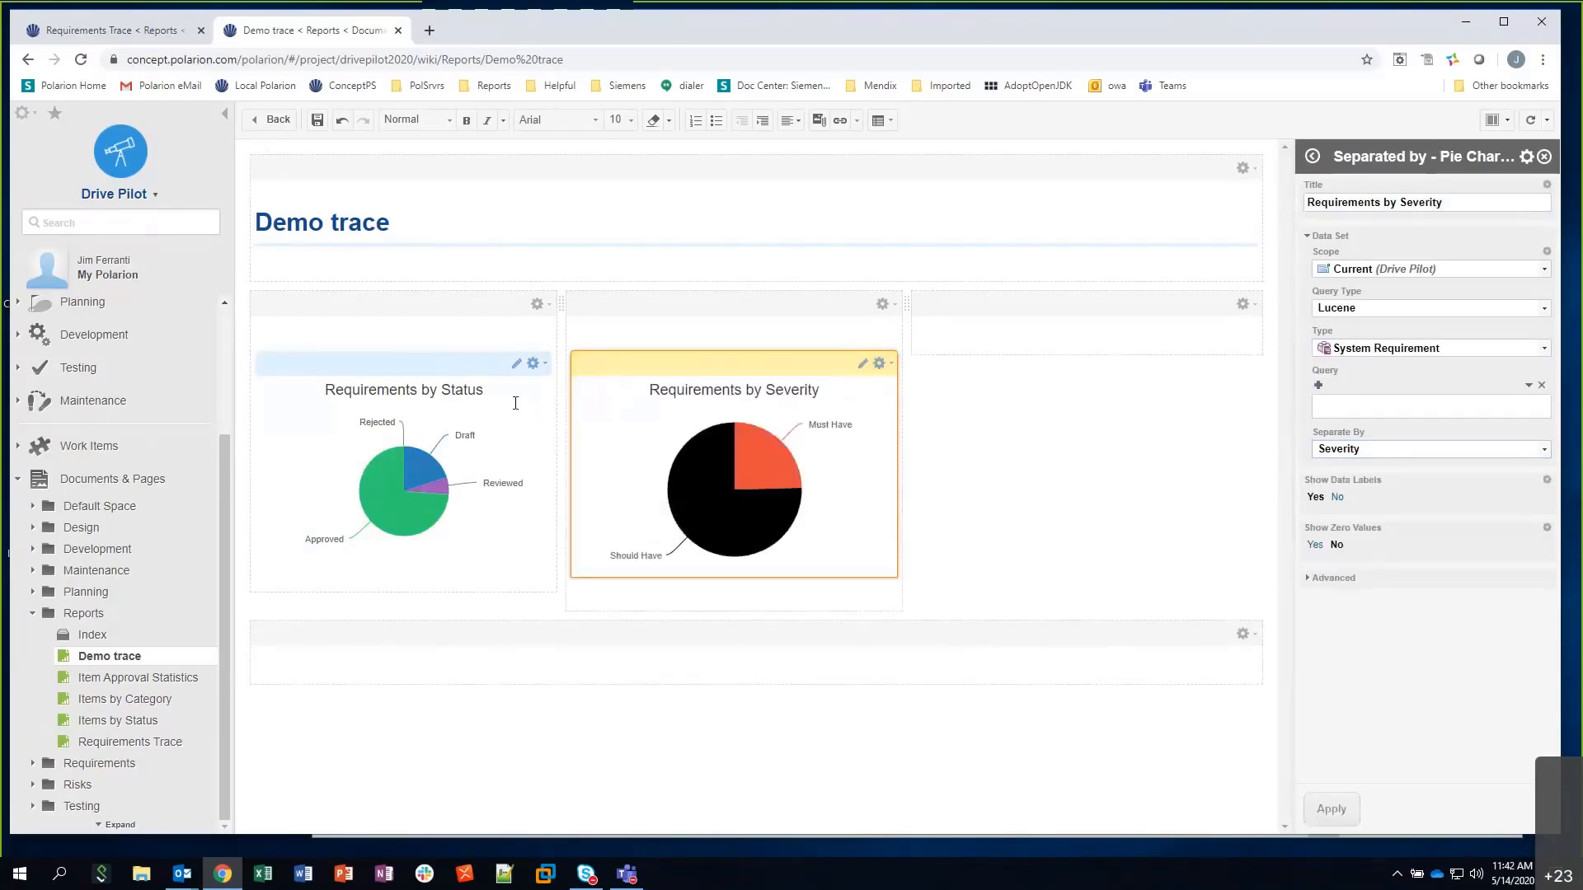
mouse_move(698, 474)
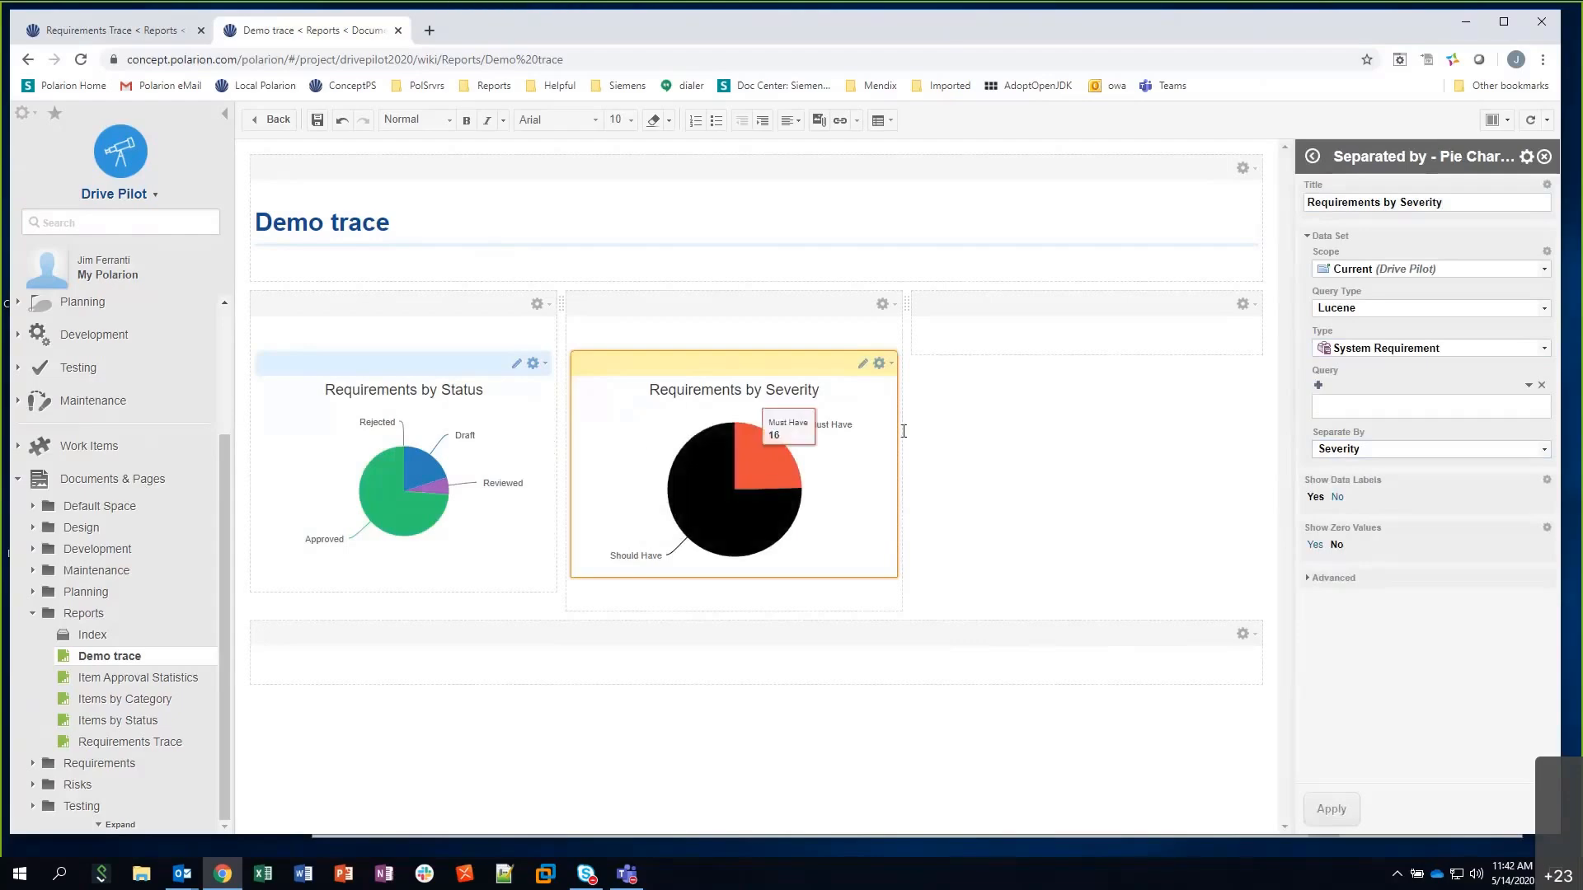
Add a Separated by - Pie Chart widget to the empty third chart region and title it "Verification by Status"
left_click(1078, 338)
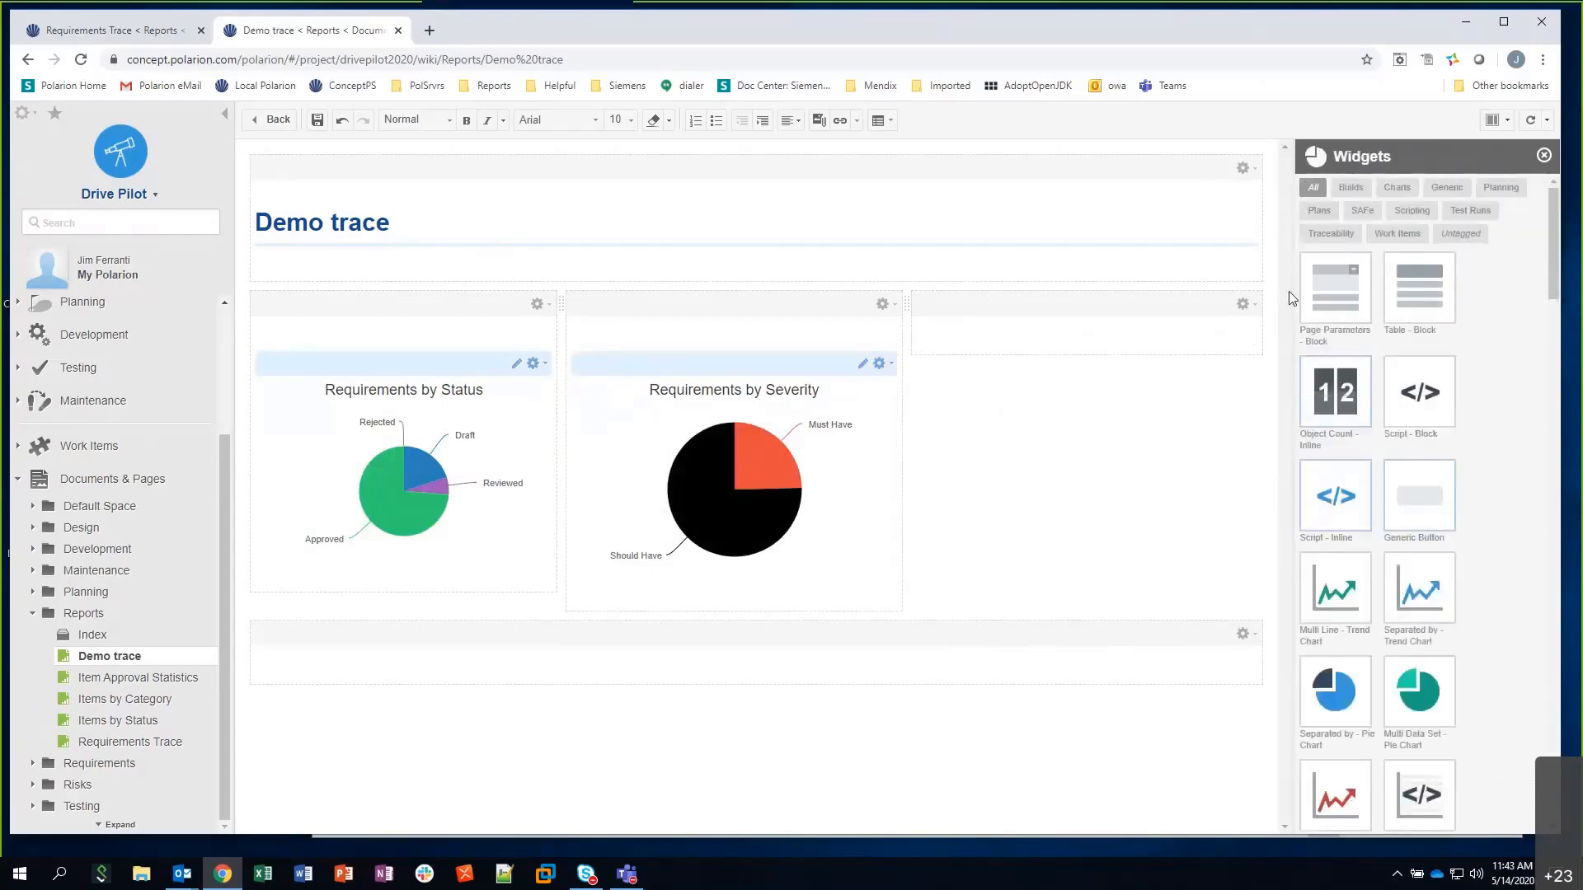
left_click_drag(1291, 280, 1259, 286)
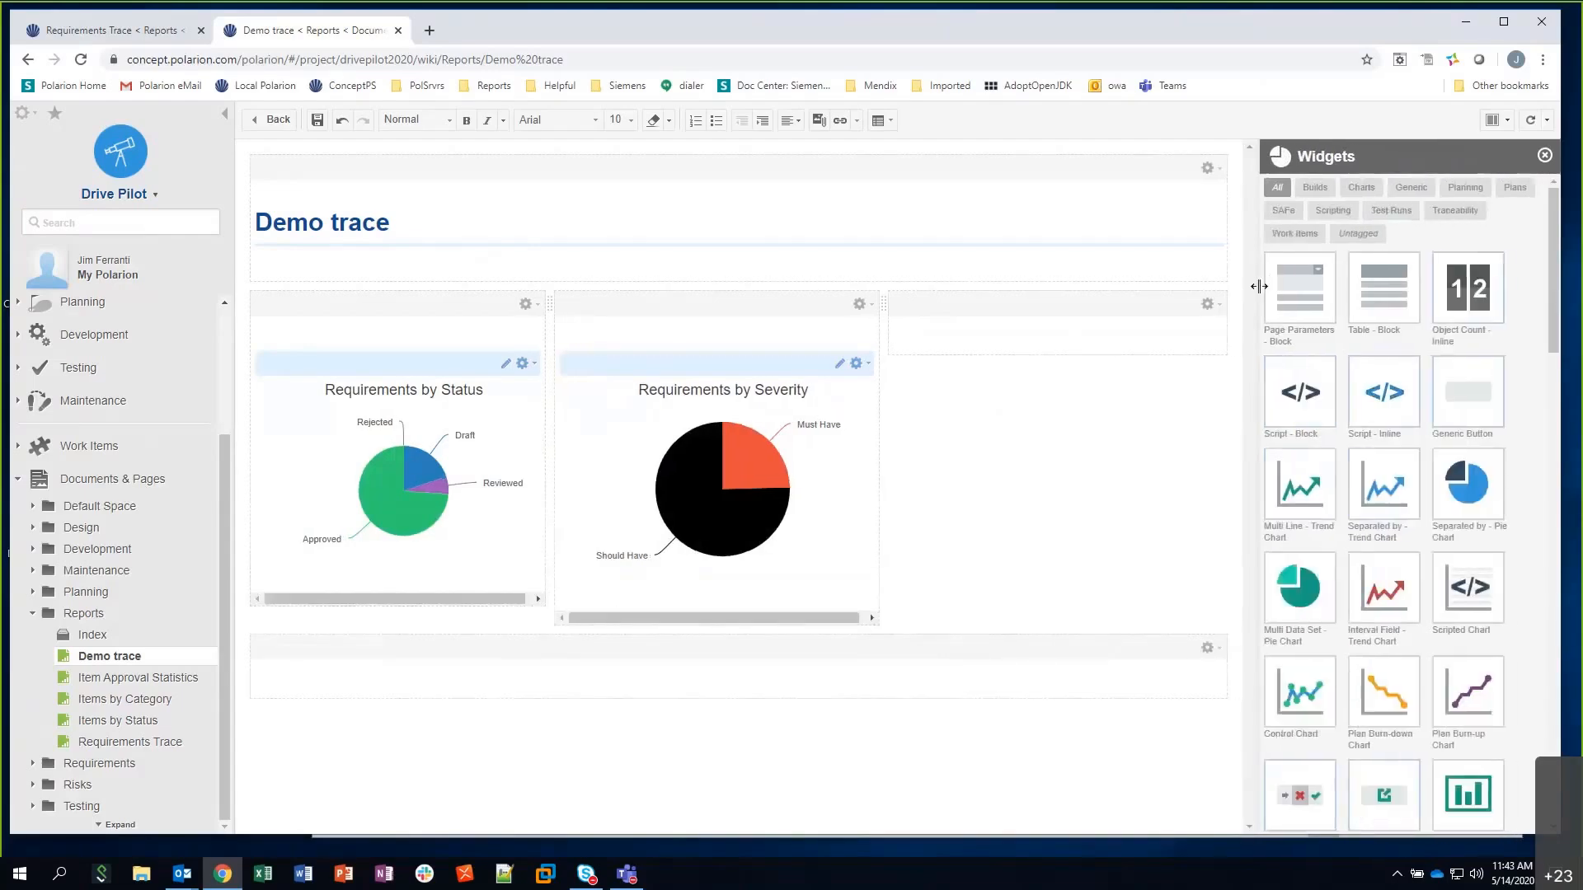
left_click(110, 33)
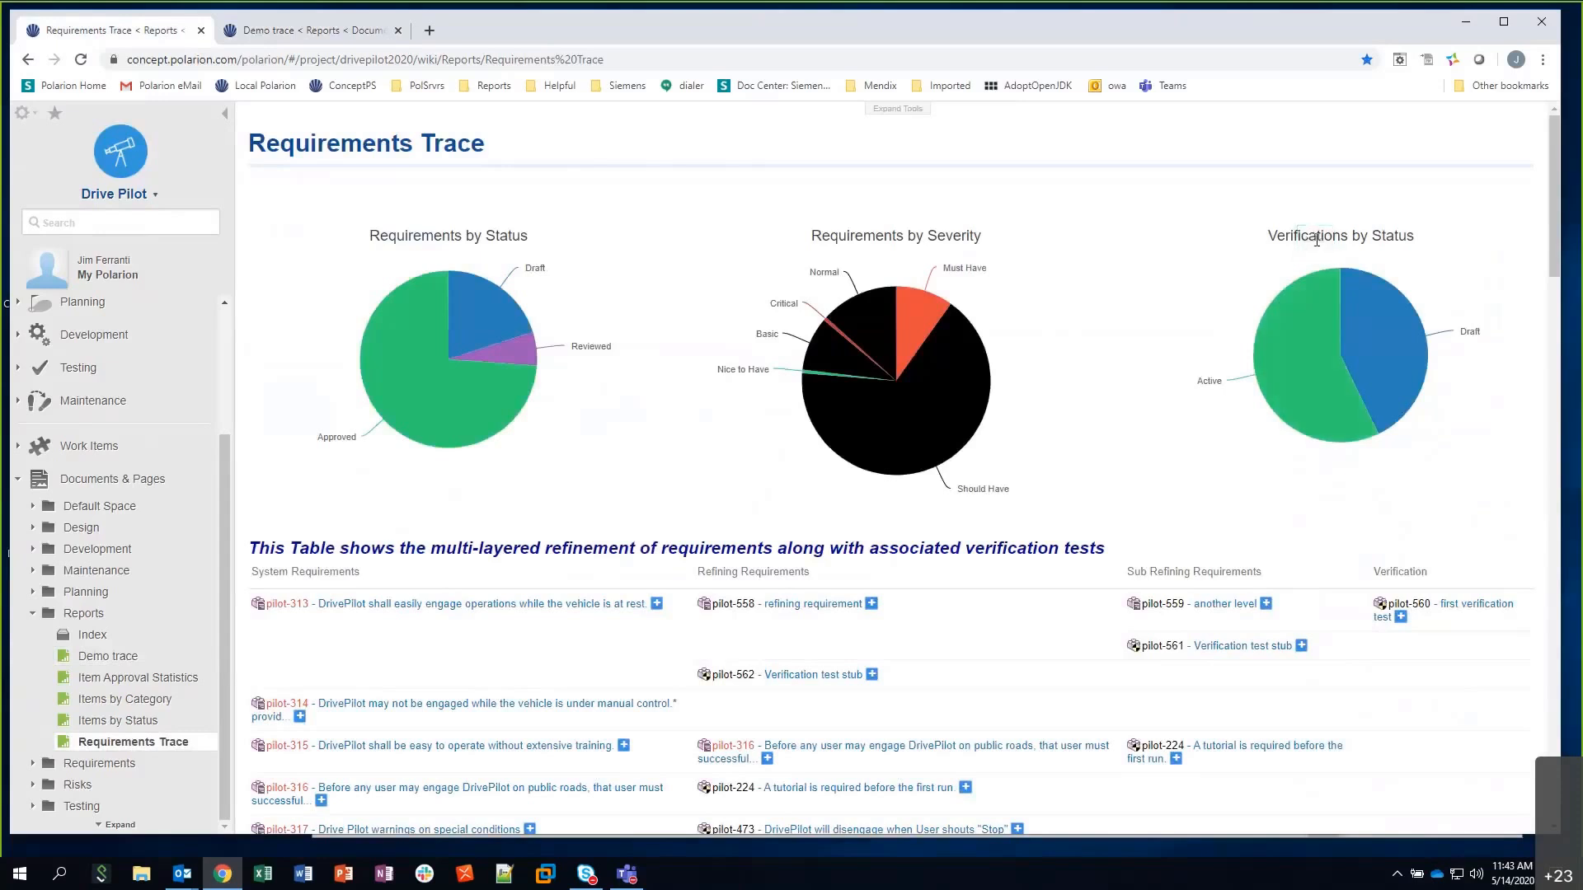
left_click(350, 33)
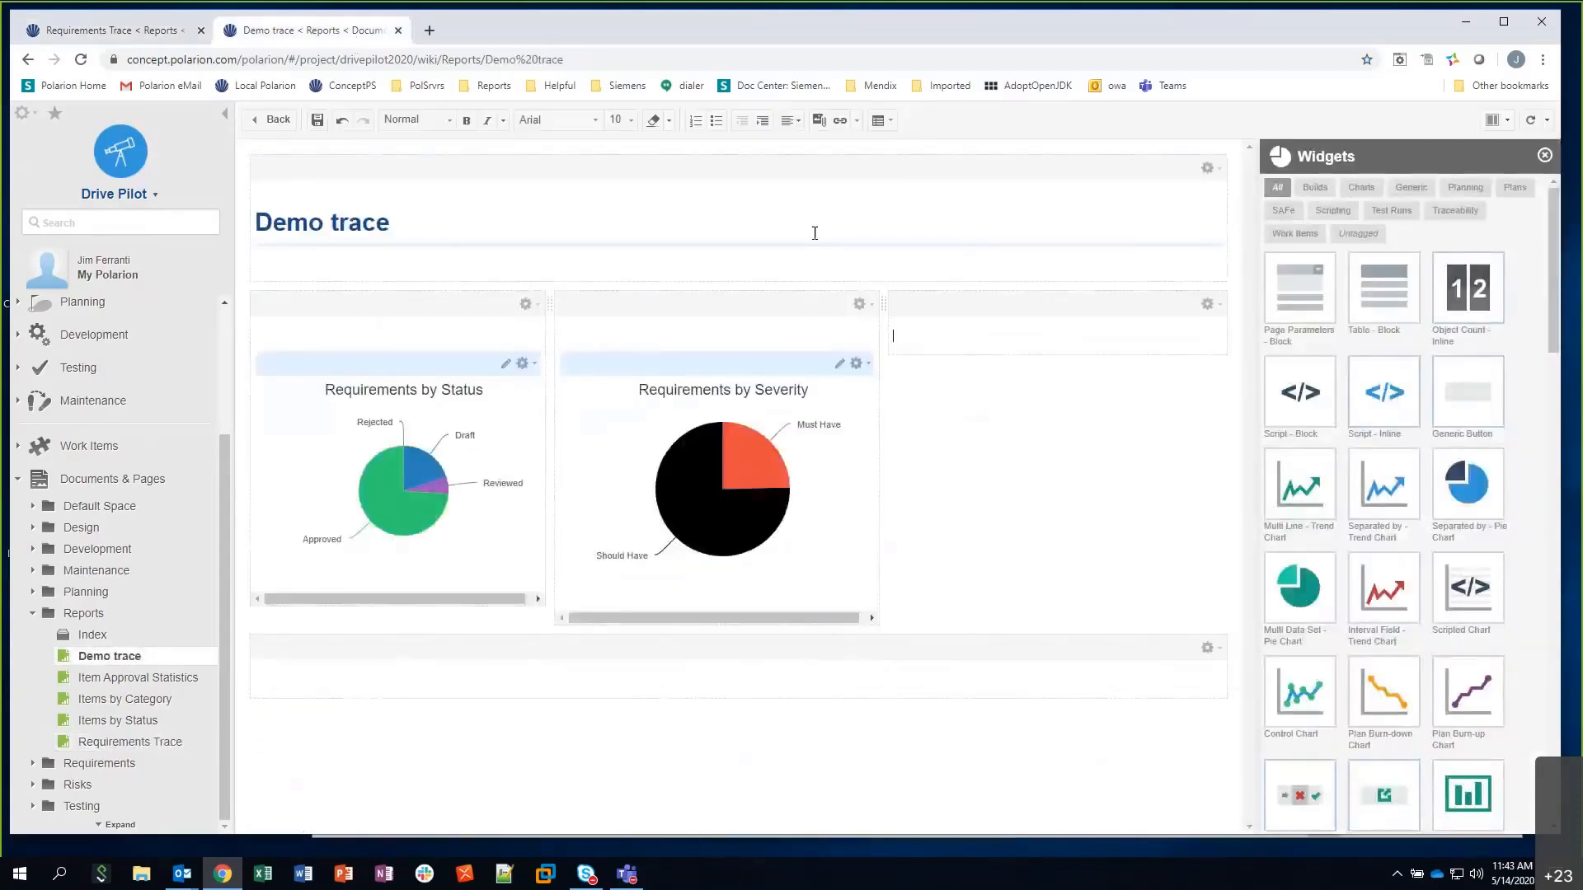
mouse_move(1481, 482)
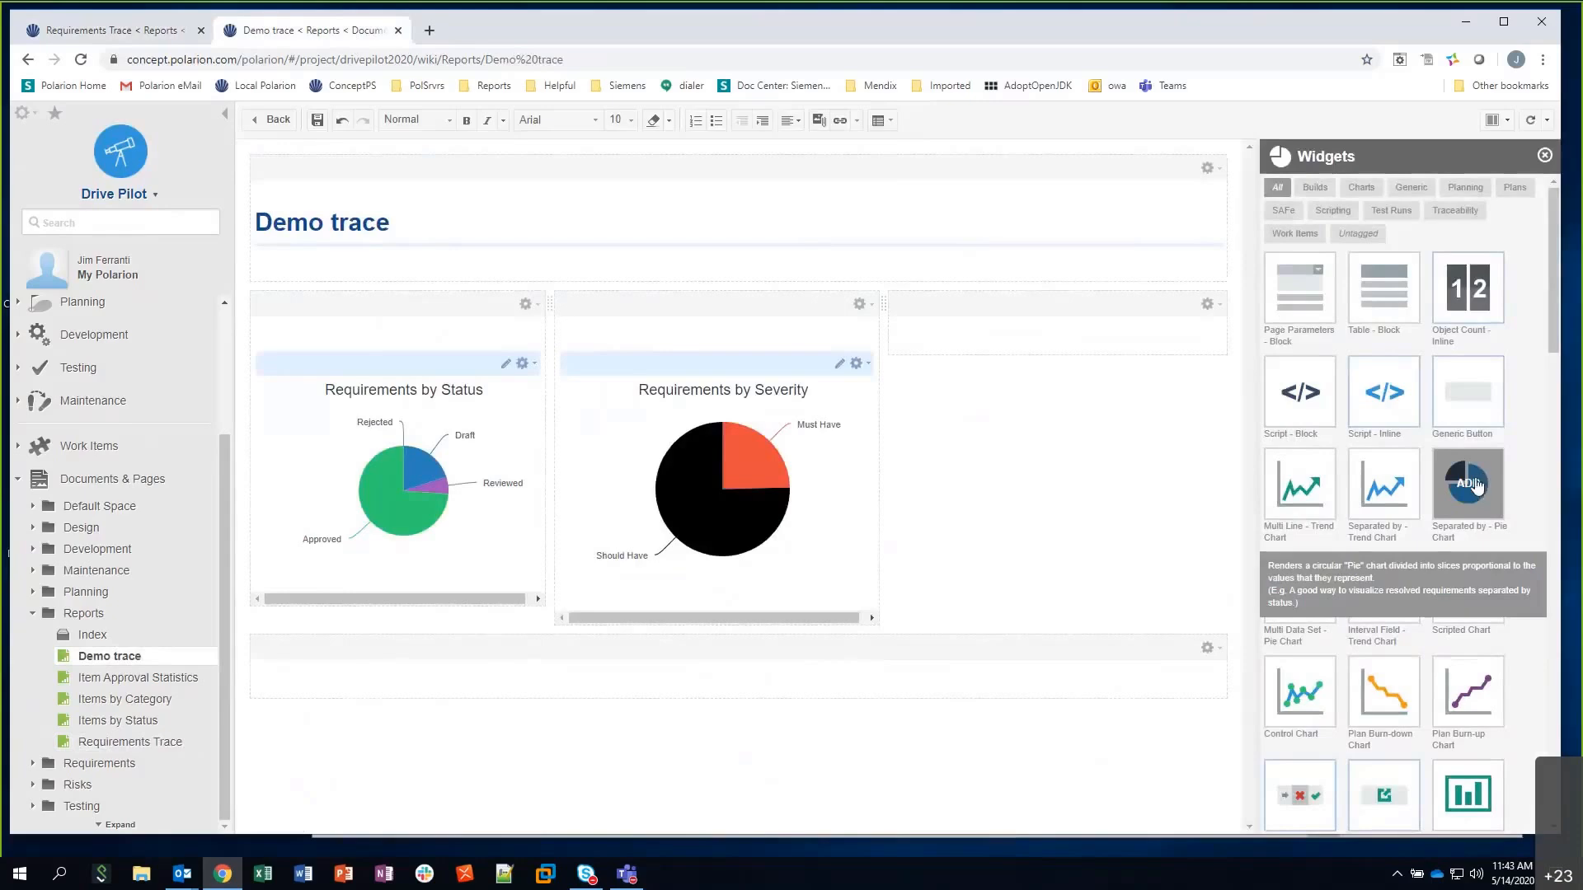
left_click(1475, 486)
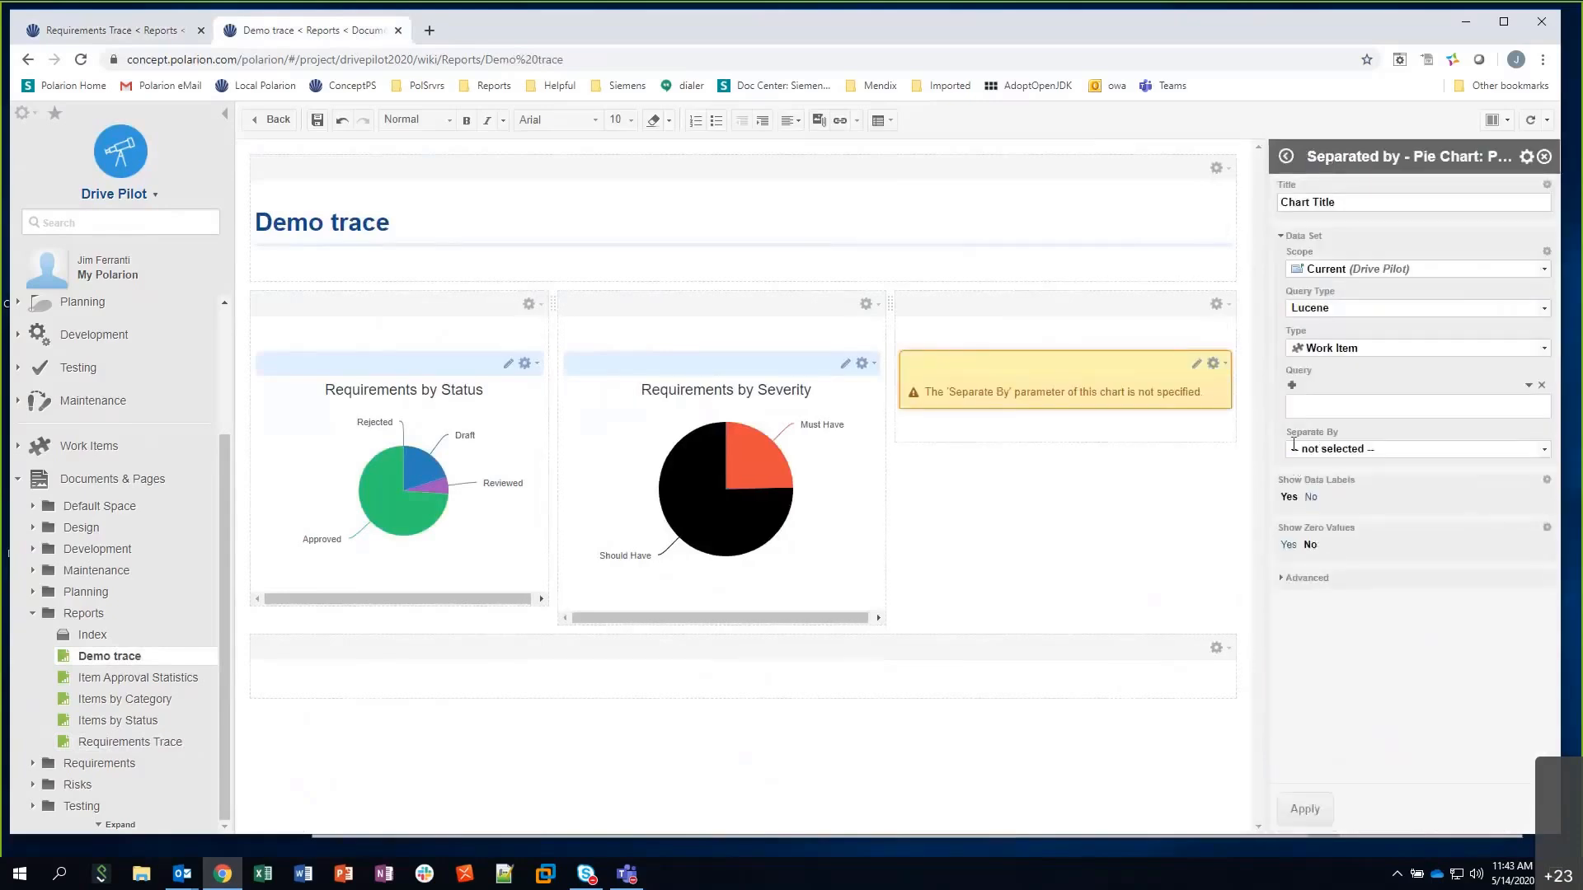
left_click_drag(1361, 203, 1268, 208)
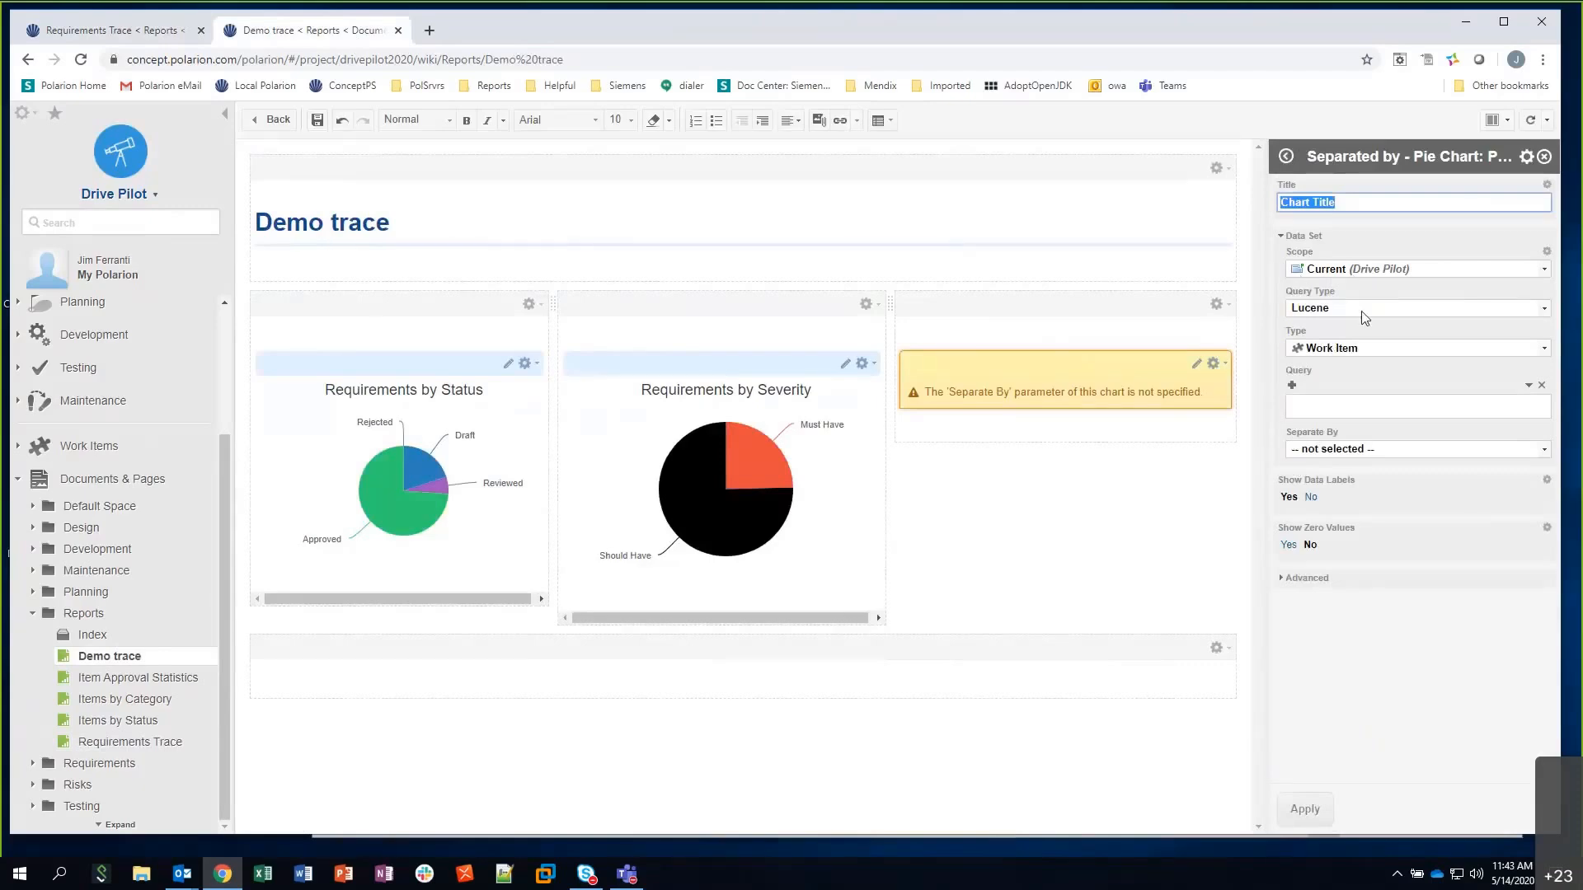
type("Ver")
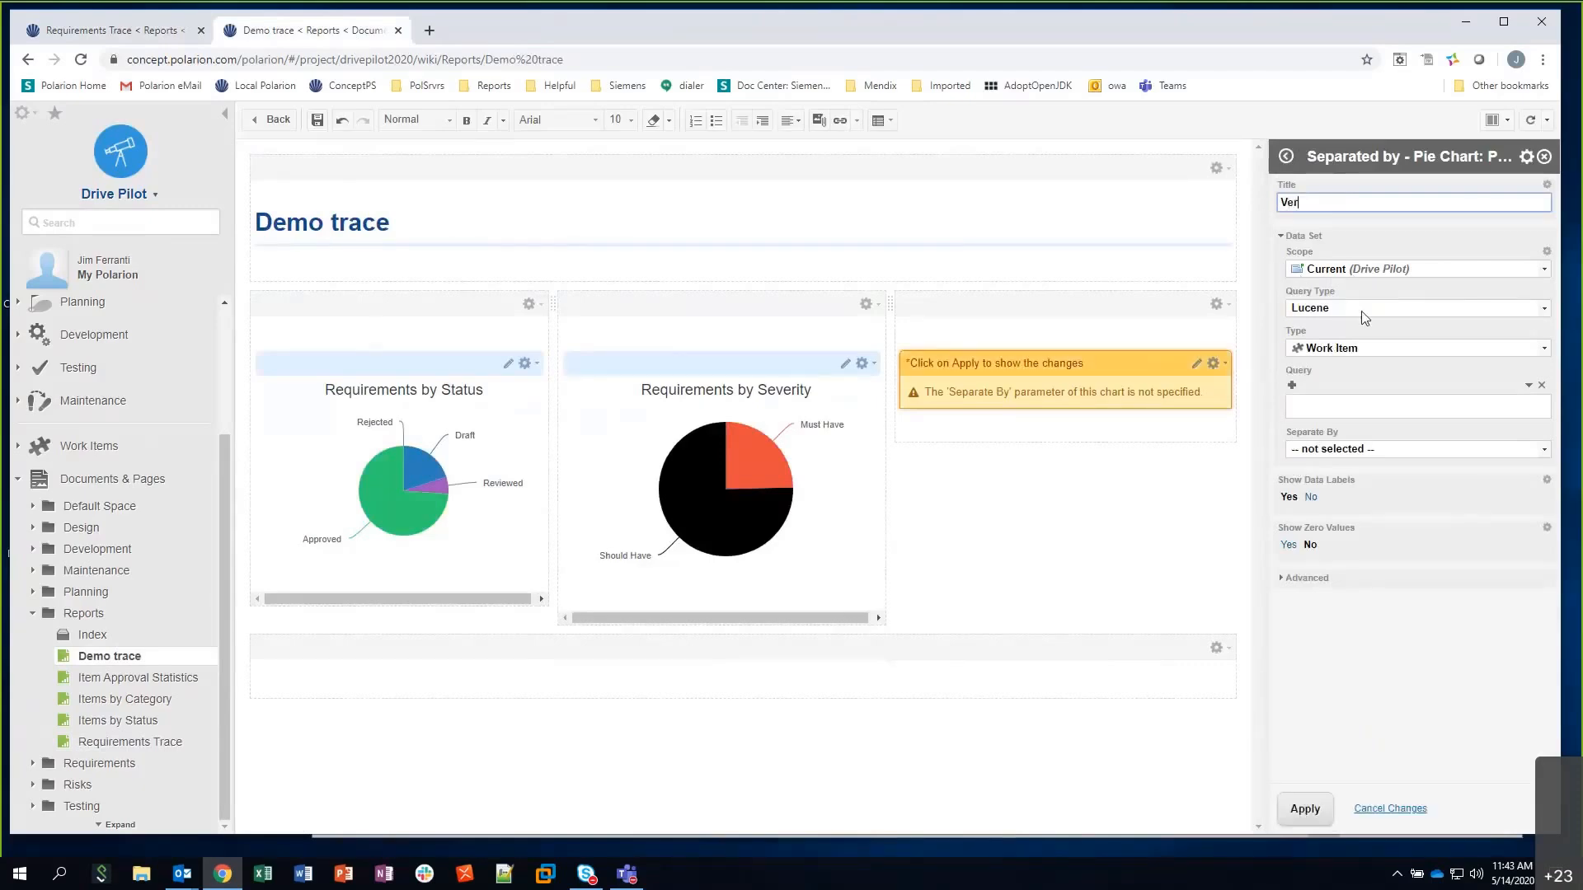
type("ification by Statue")
key("BackSpace")
type("s")
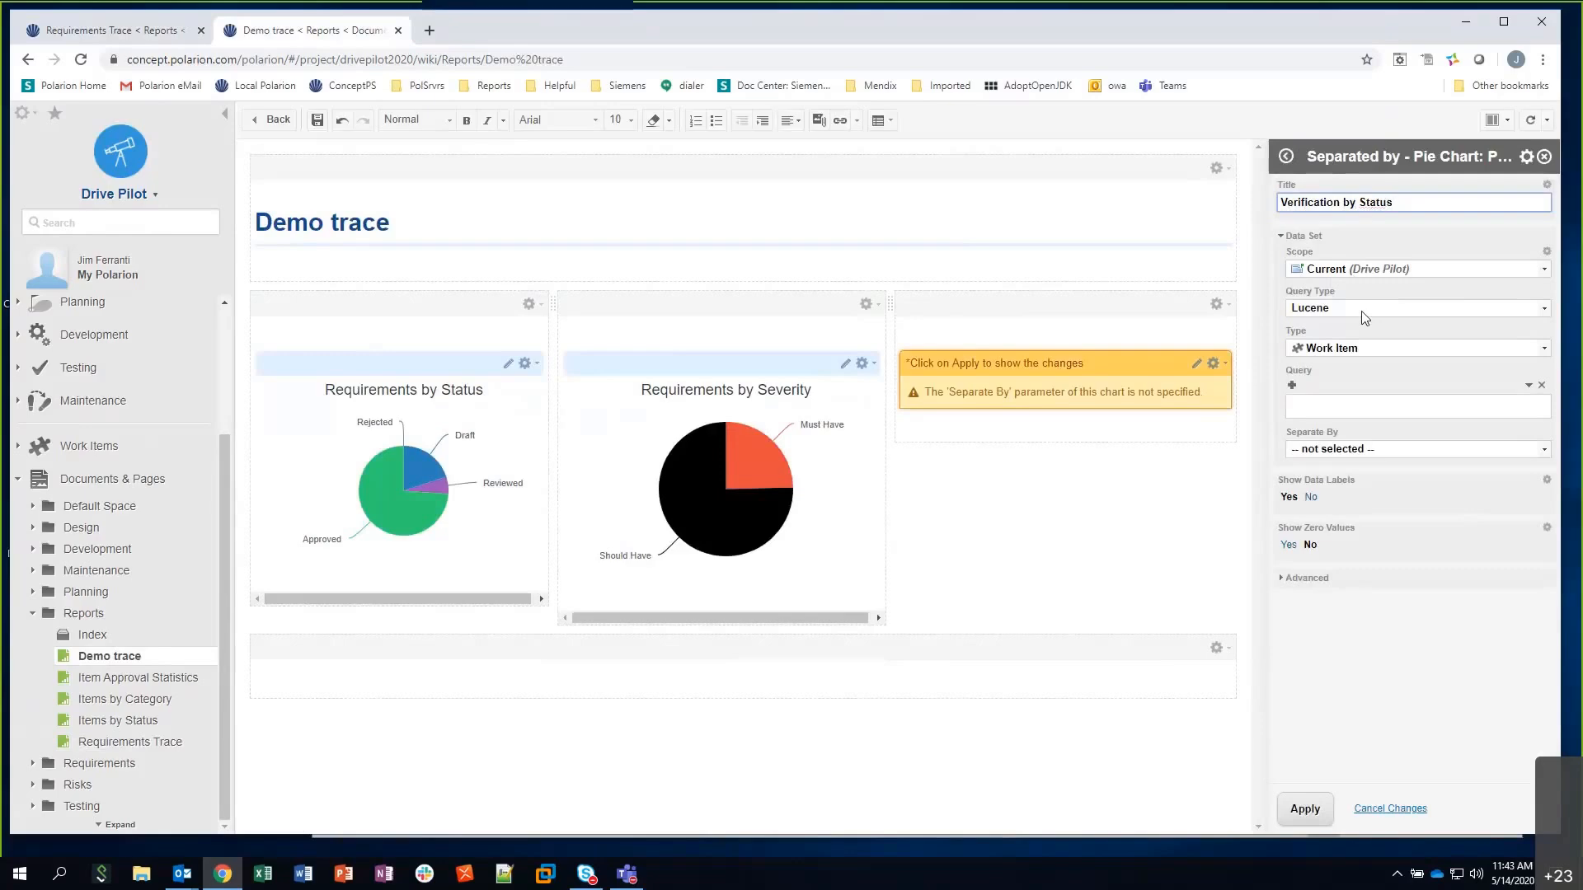
Set the Verification by Status chart's type to System Test Case, separate it by Status, and apply the settings
left_click(1346, 349)
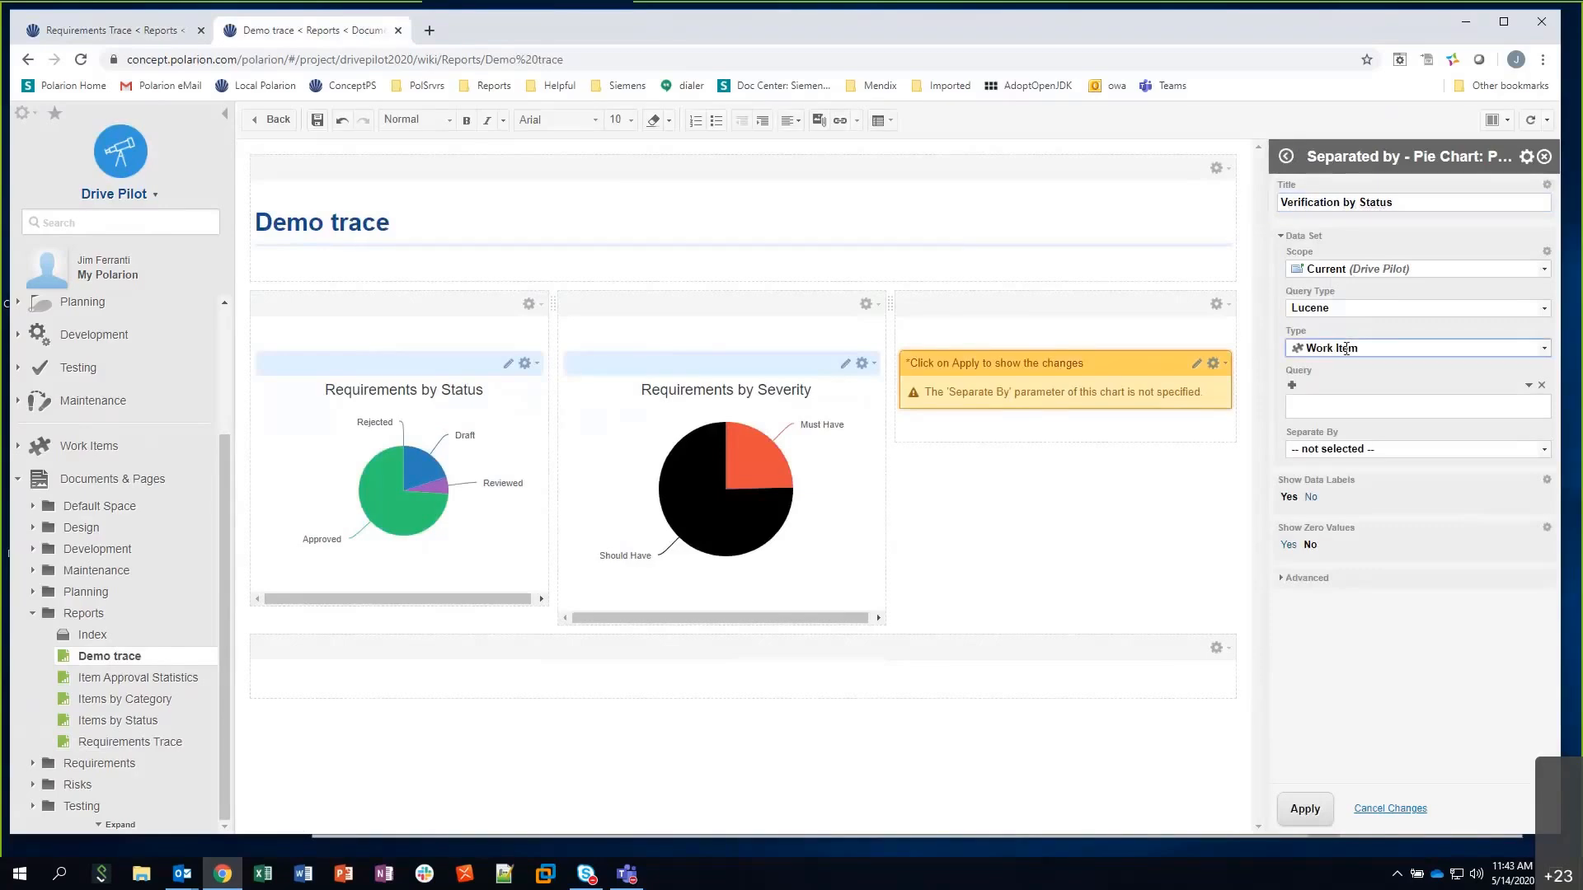
left_click(1347, 349)
scroll(1477, 462, "down", 1)
key("Down")
key("Down")
key("Down")
key("Down")
key("Down")
key("Down")
key("Down")
key("Down")
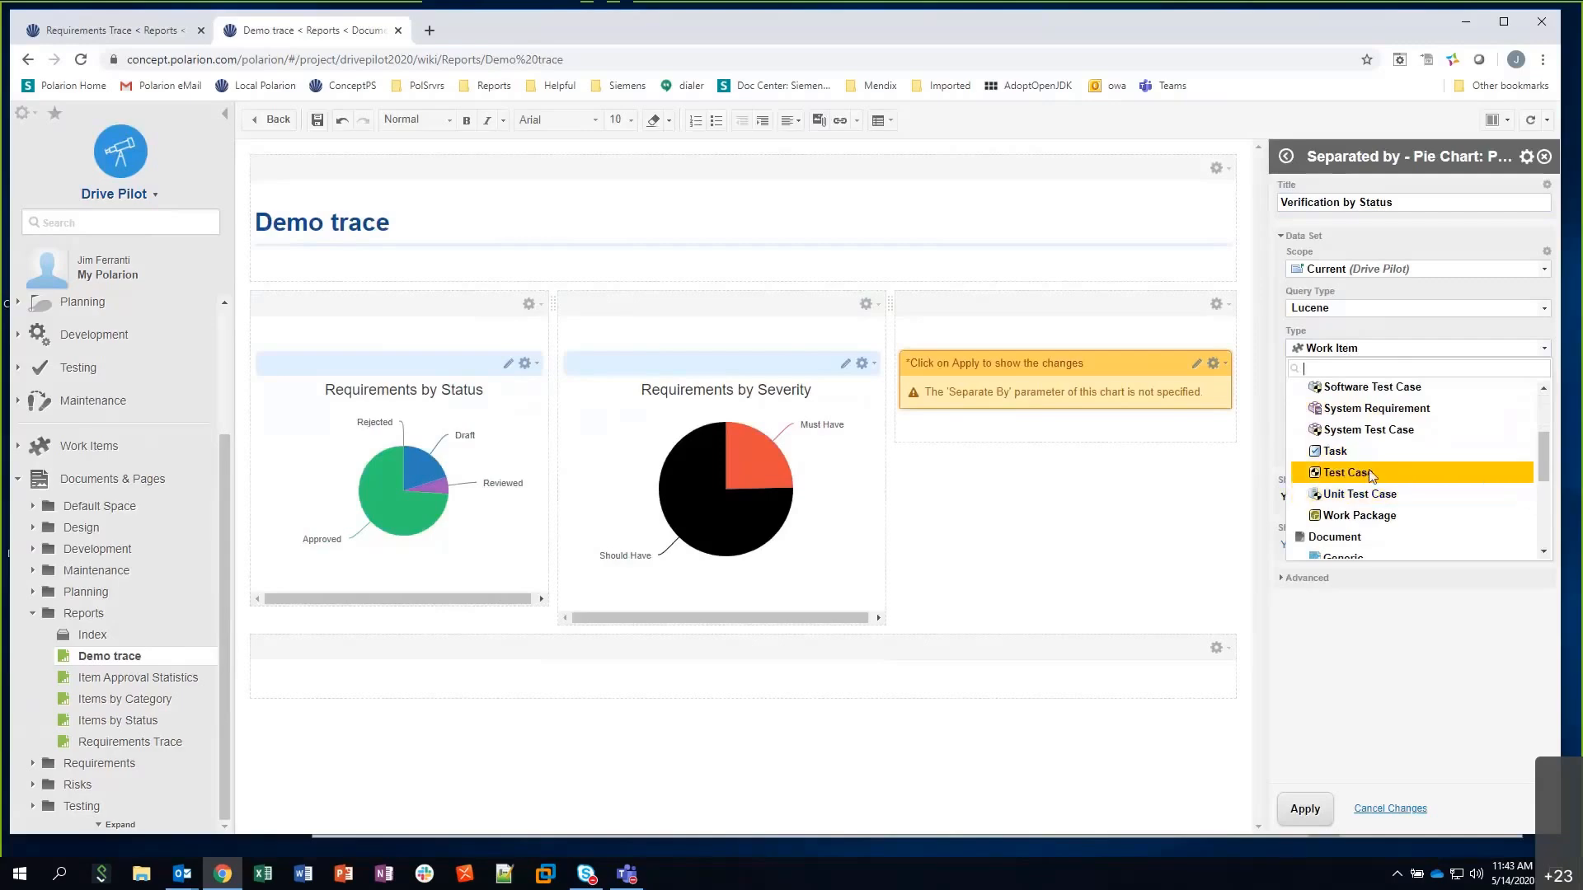
scroll(1386, 478, "up", 3)
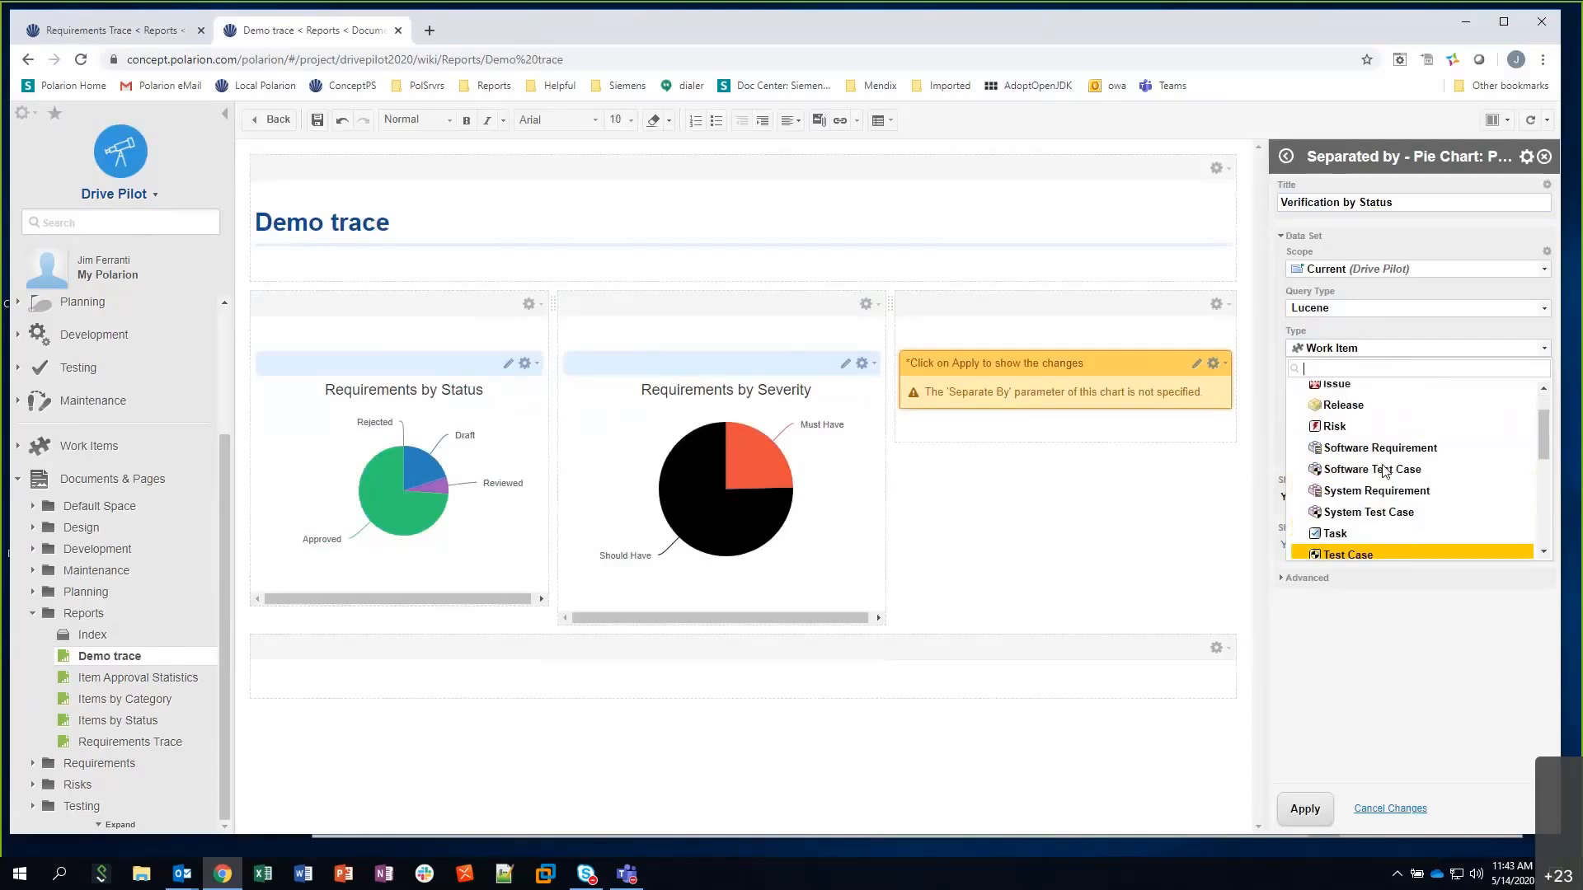
left_click(1389, 513)
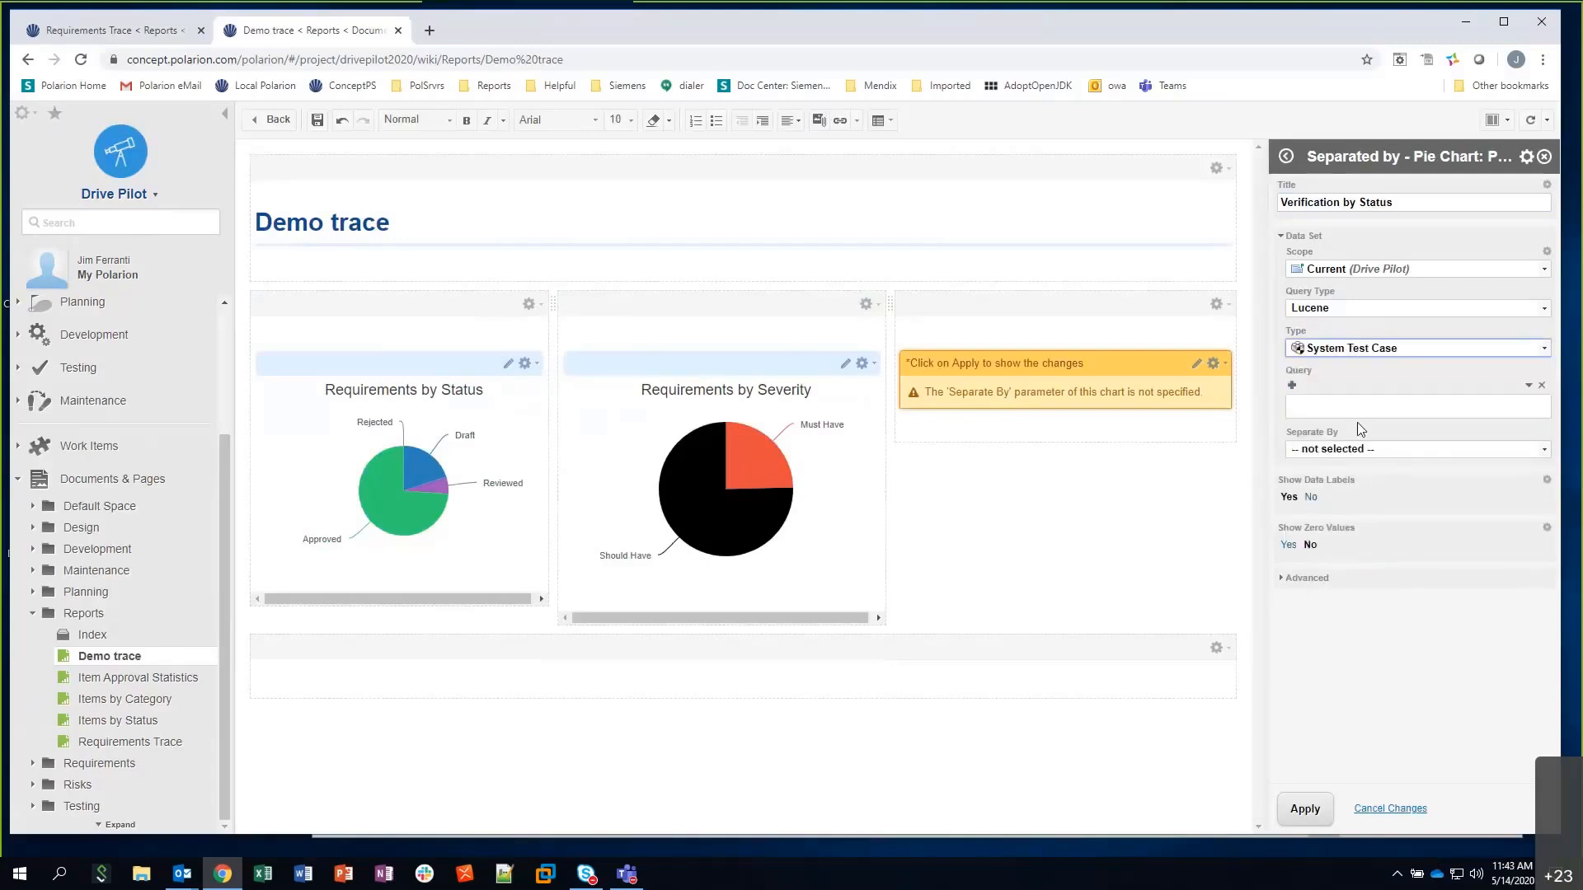
left_click(1322, 452)
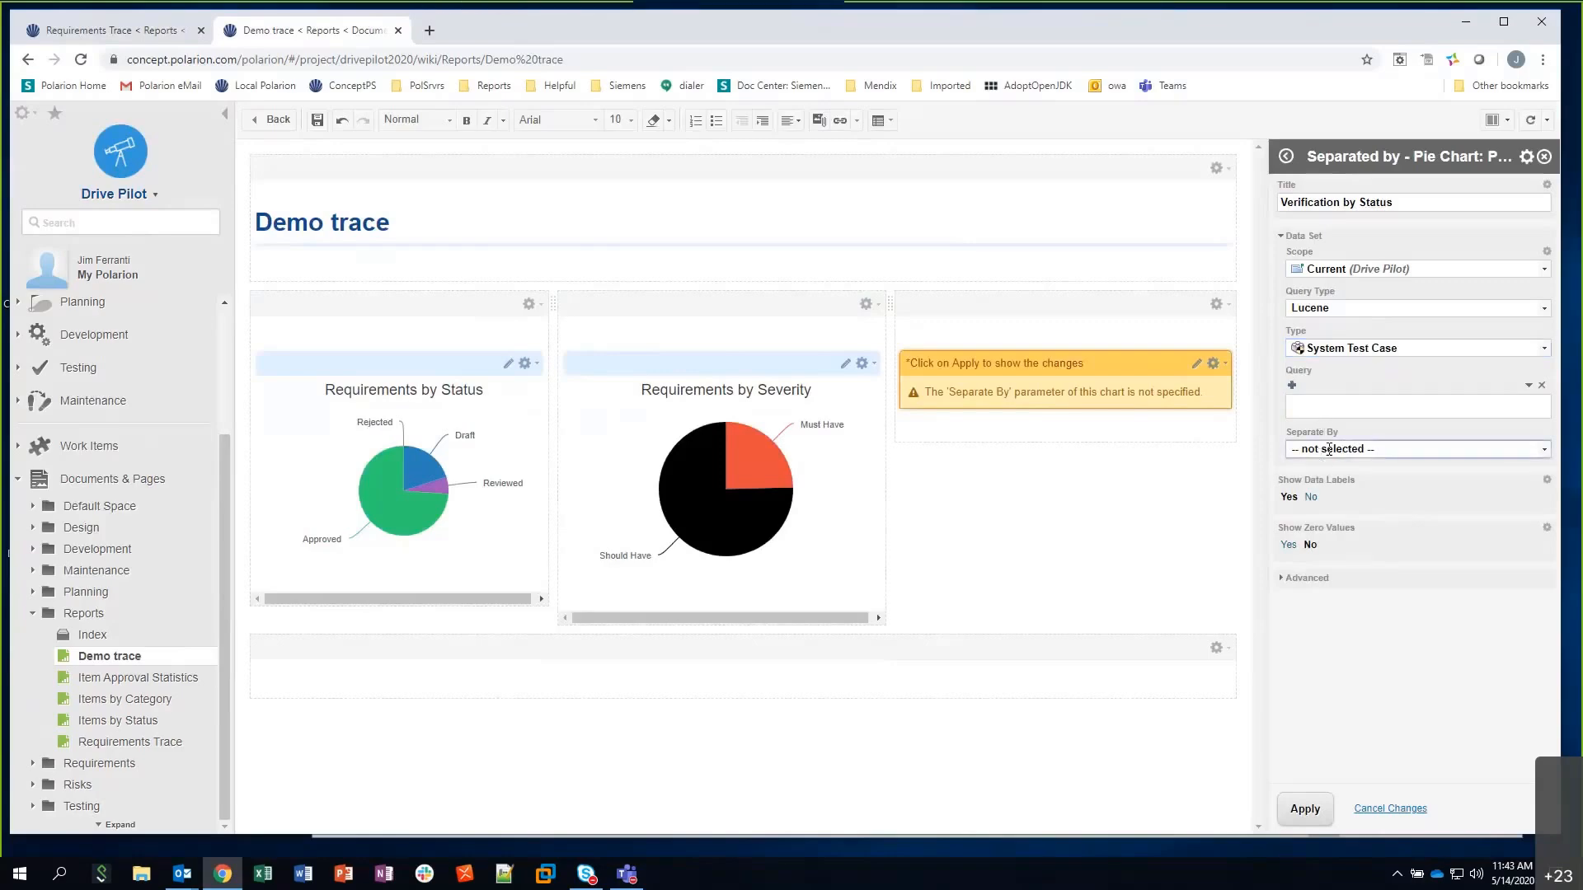
left_click(1311, 577)
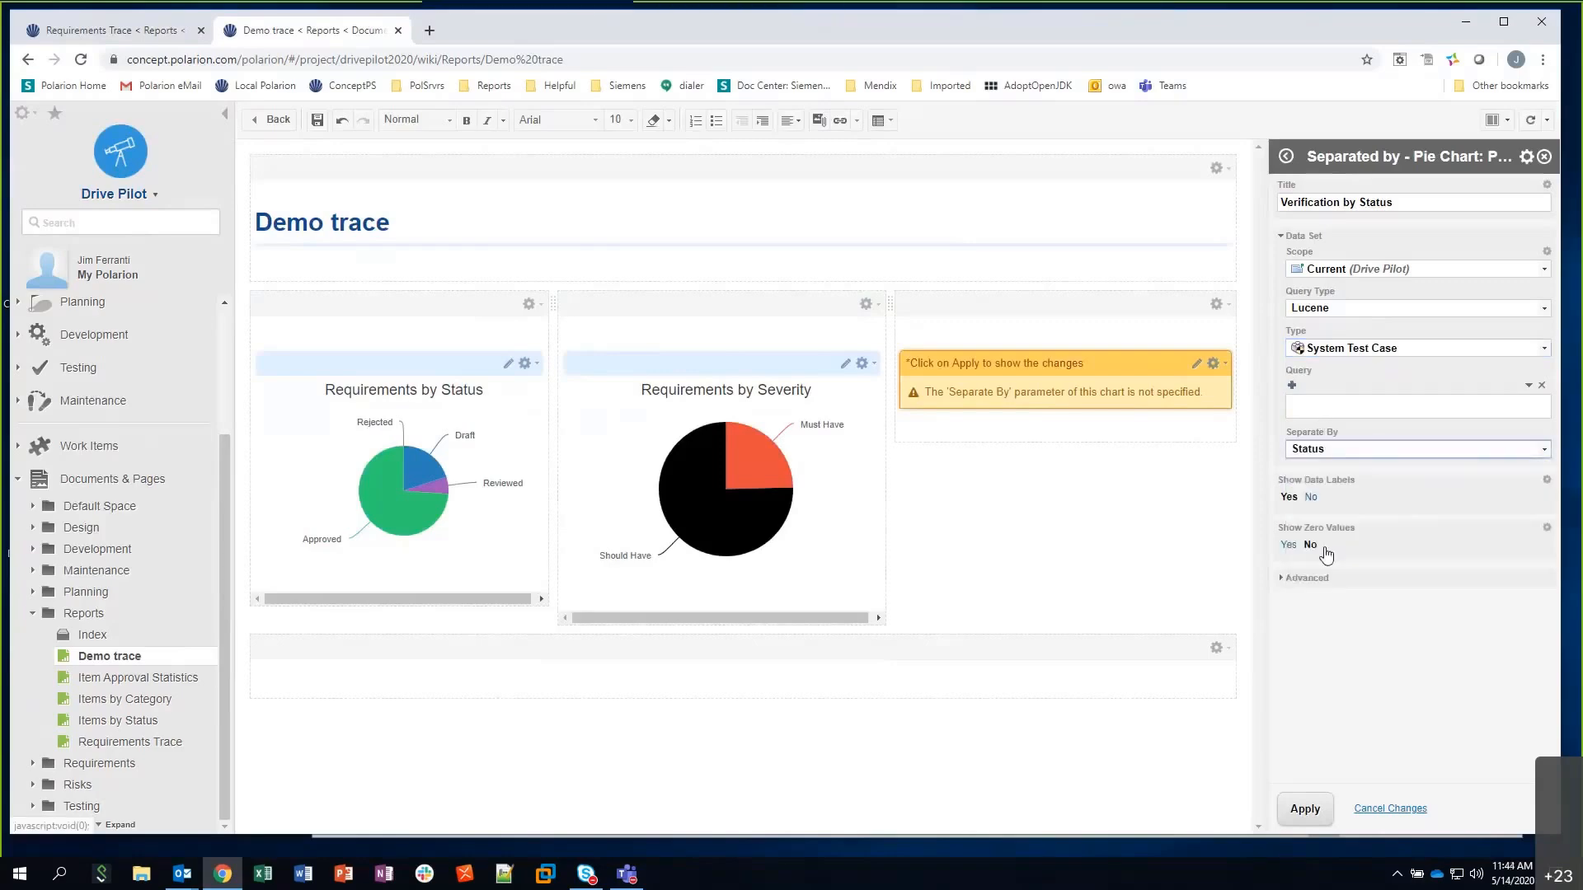
left_click(1305, 811)
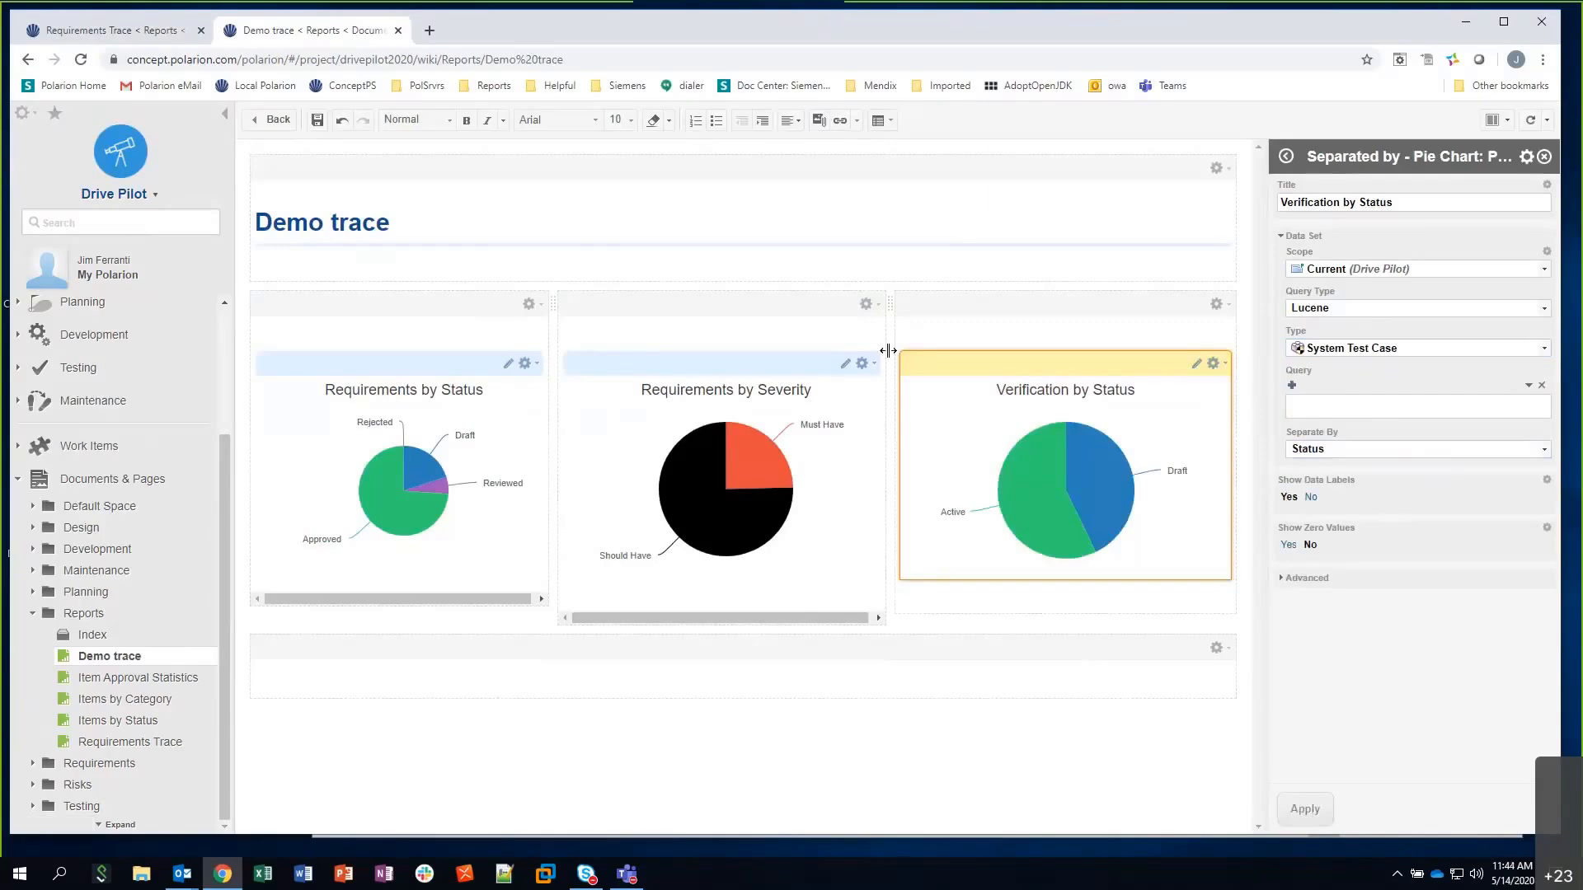
Even out the widths of the three chart regions and compare the page with the Requirements Trace report
left_click_drag(897, 311, 902, 309)
left_click_drag(555, 301, 572, 299)
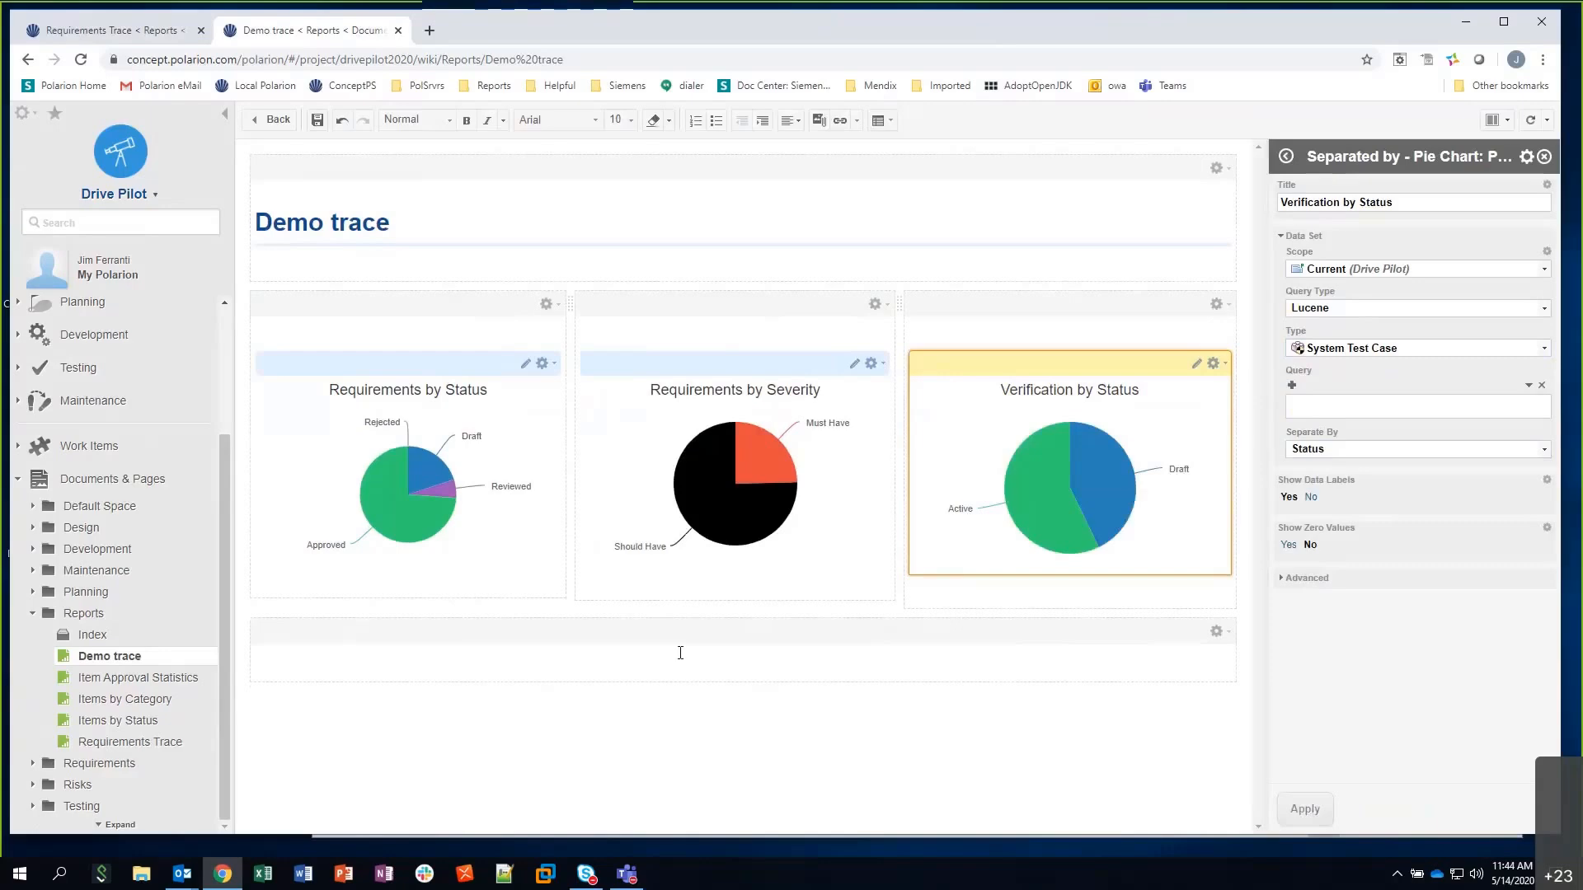
left_click(159, 33)
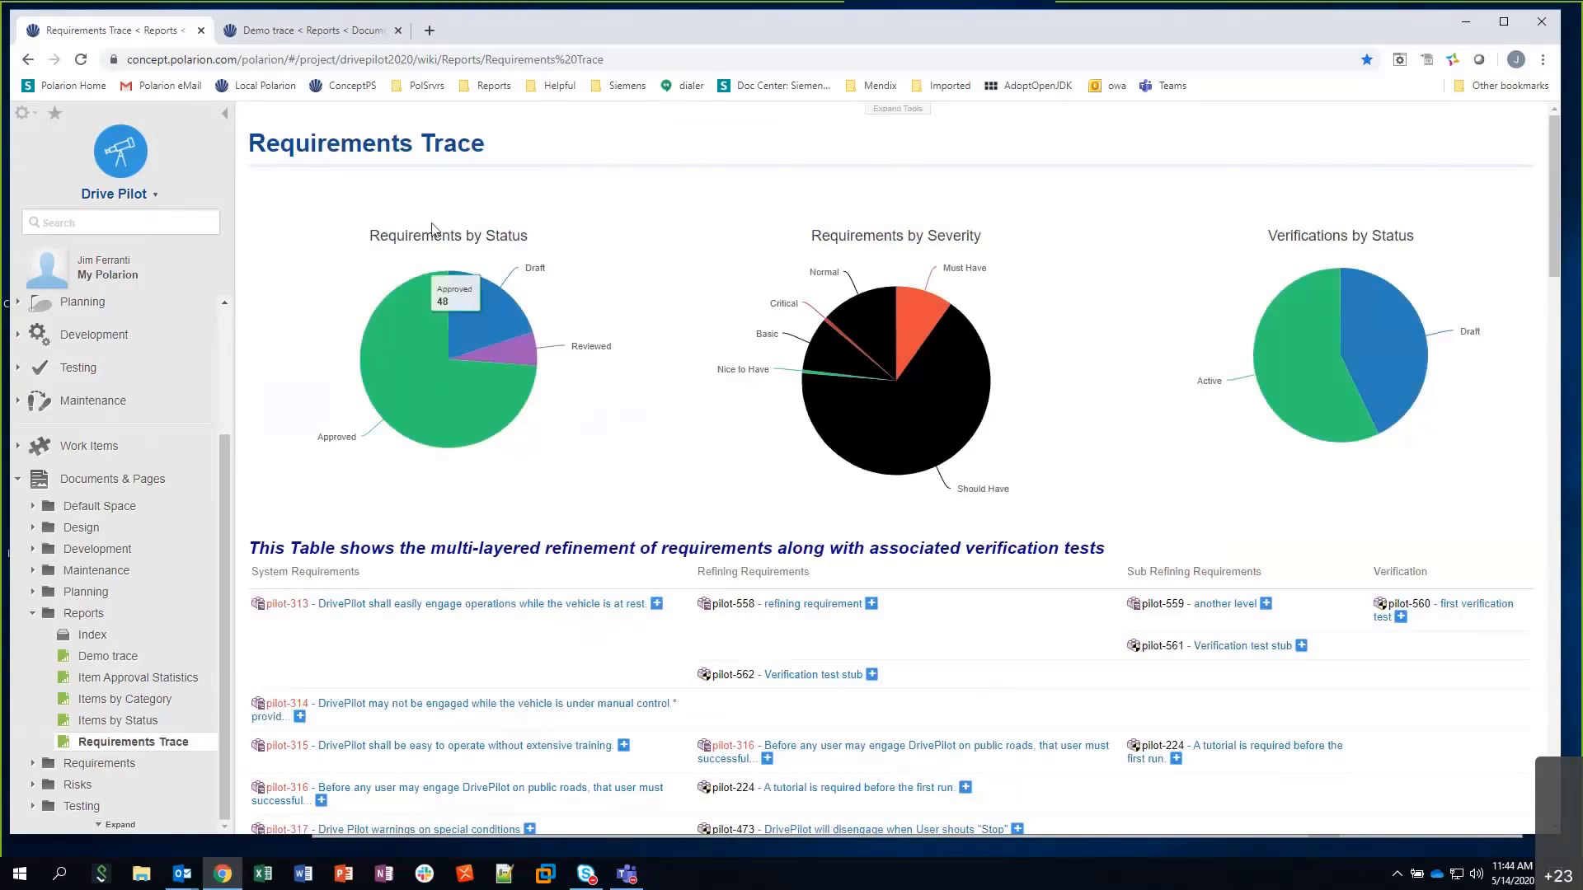
left_click(338, 32)
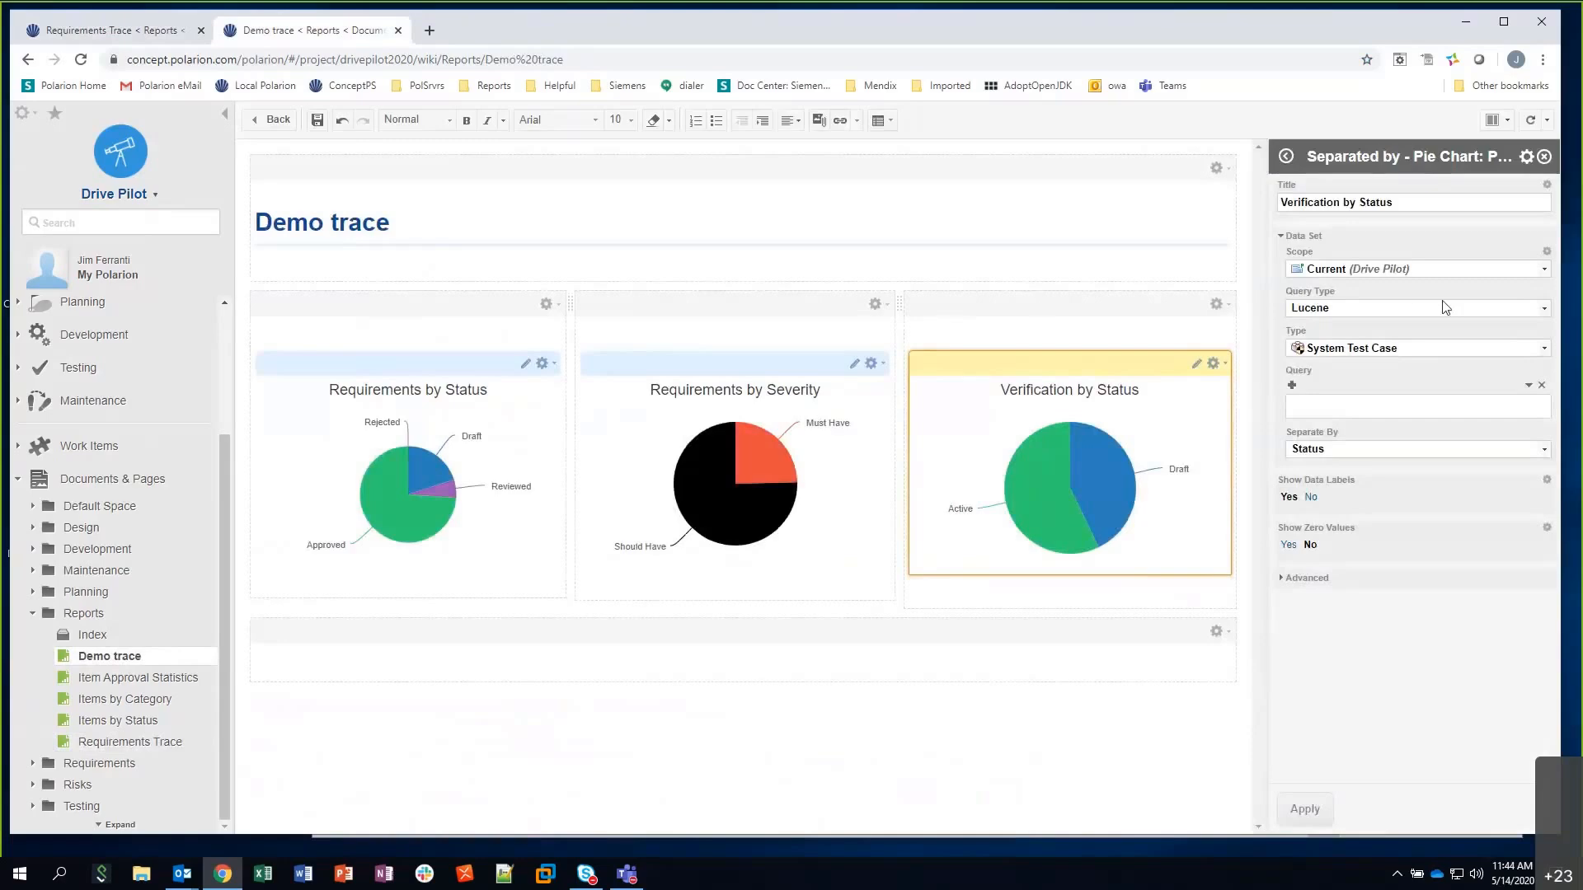
Add the first Multi Level Traceability Table (Fields, Source Code and Test Results) widget below the charts and set its type to System Requirement
left_click(1149, 664)
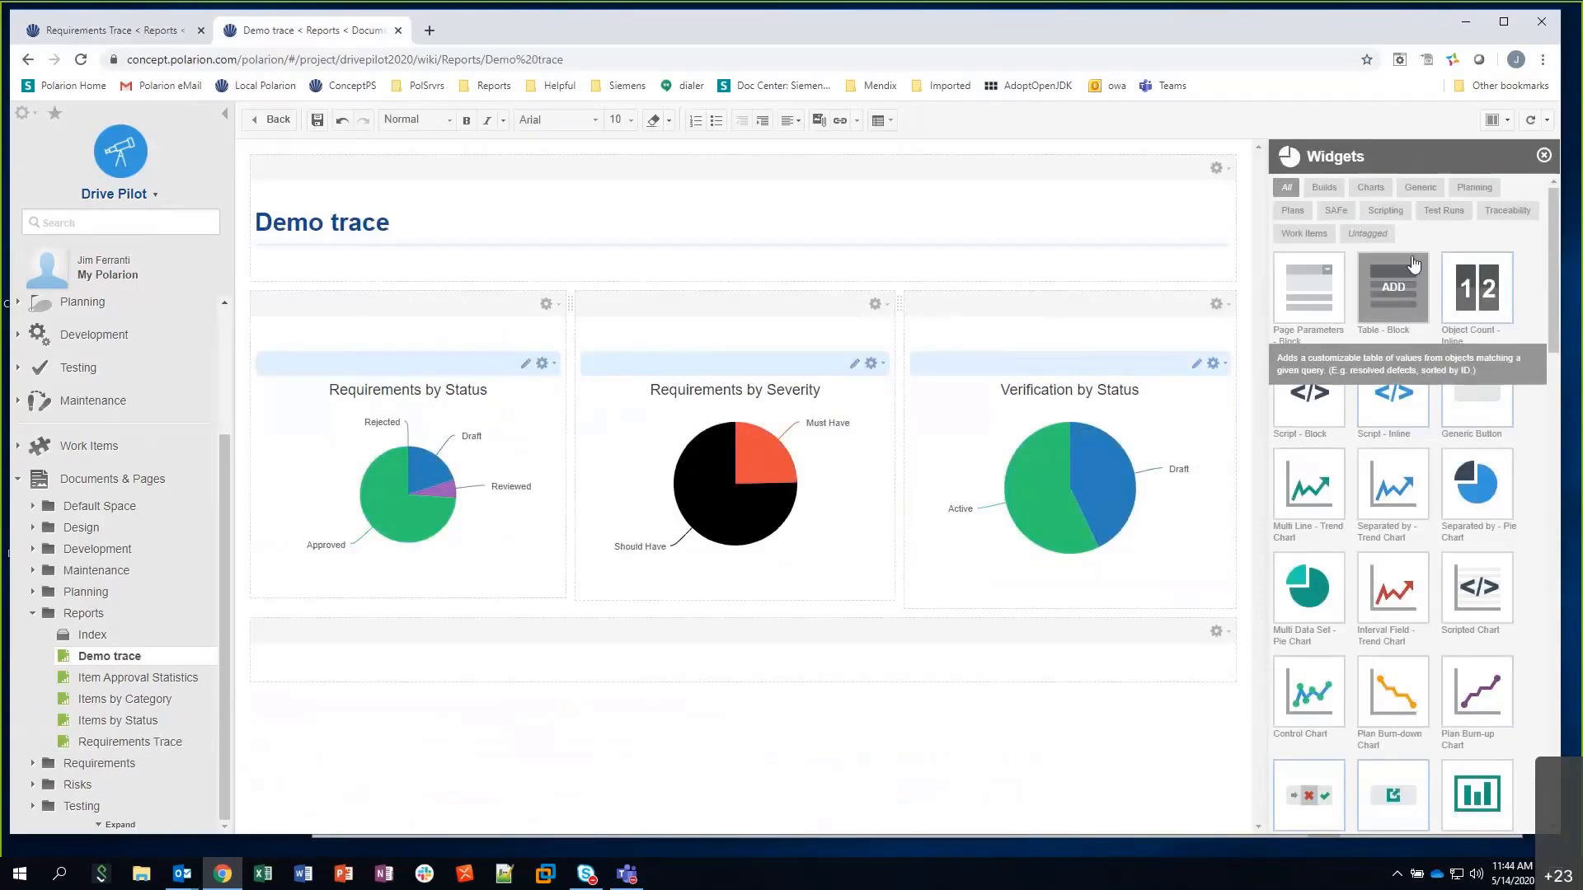
left_click(1504, 213)
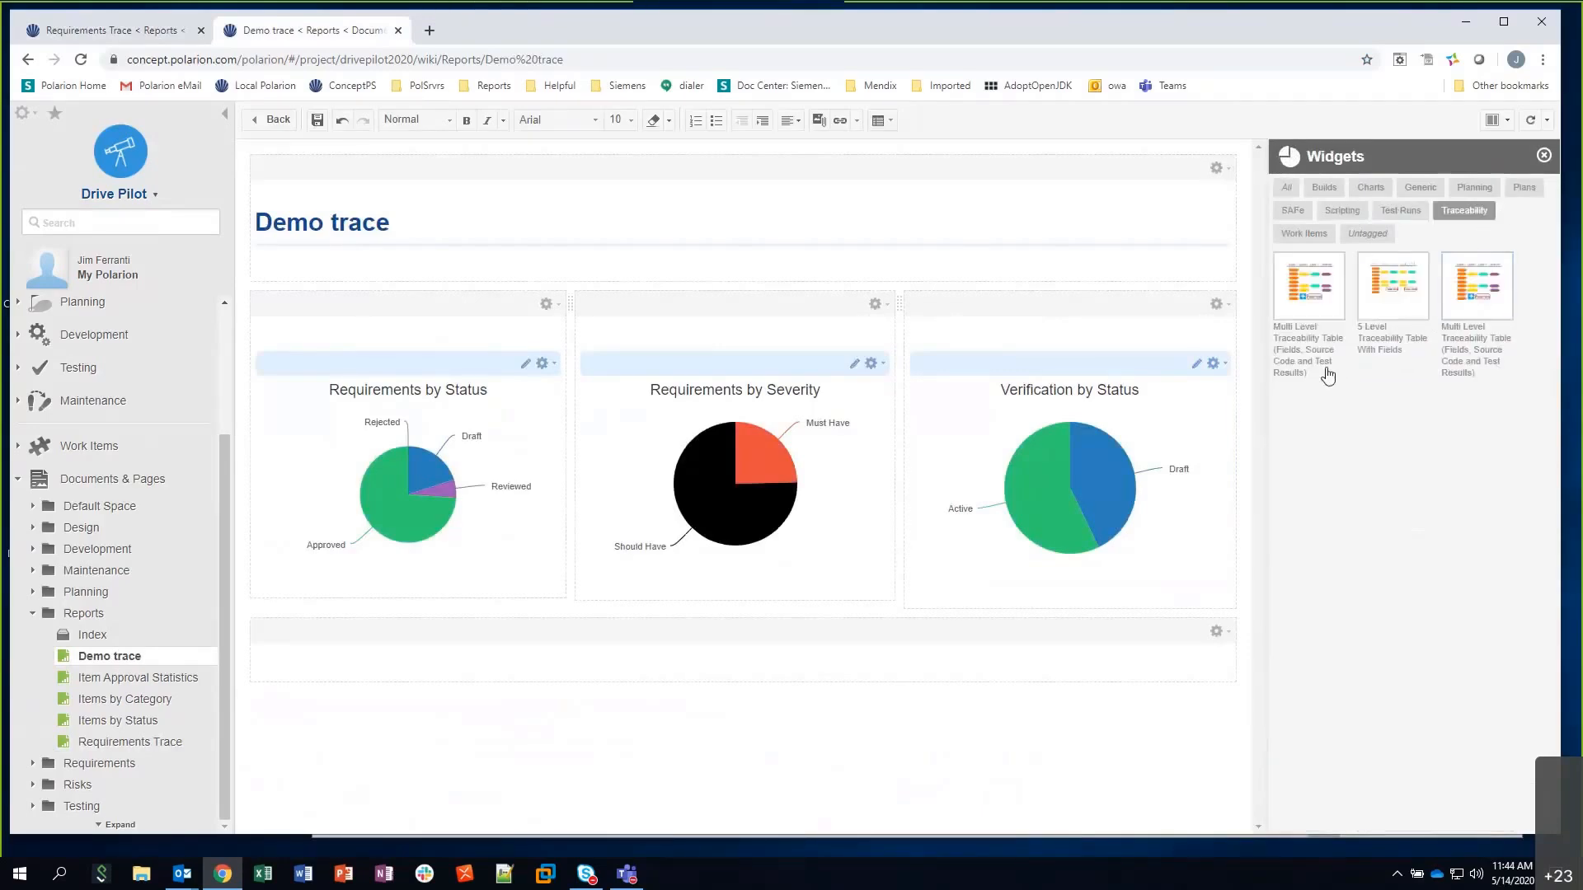
mouse_move(1325, 299)
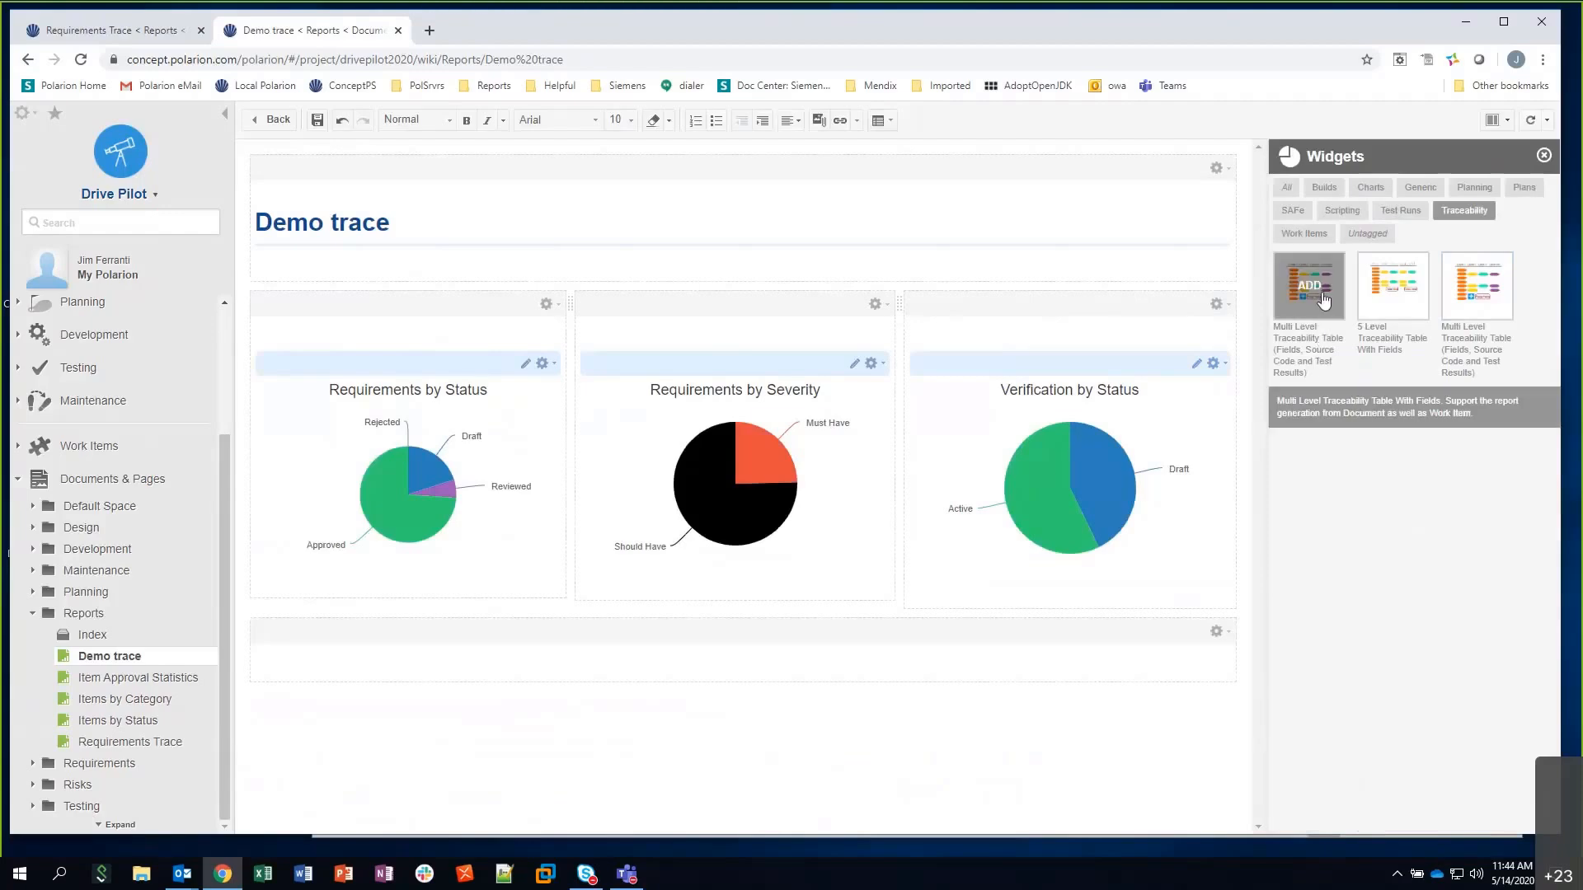
left_click(284, 658)
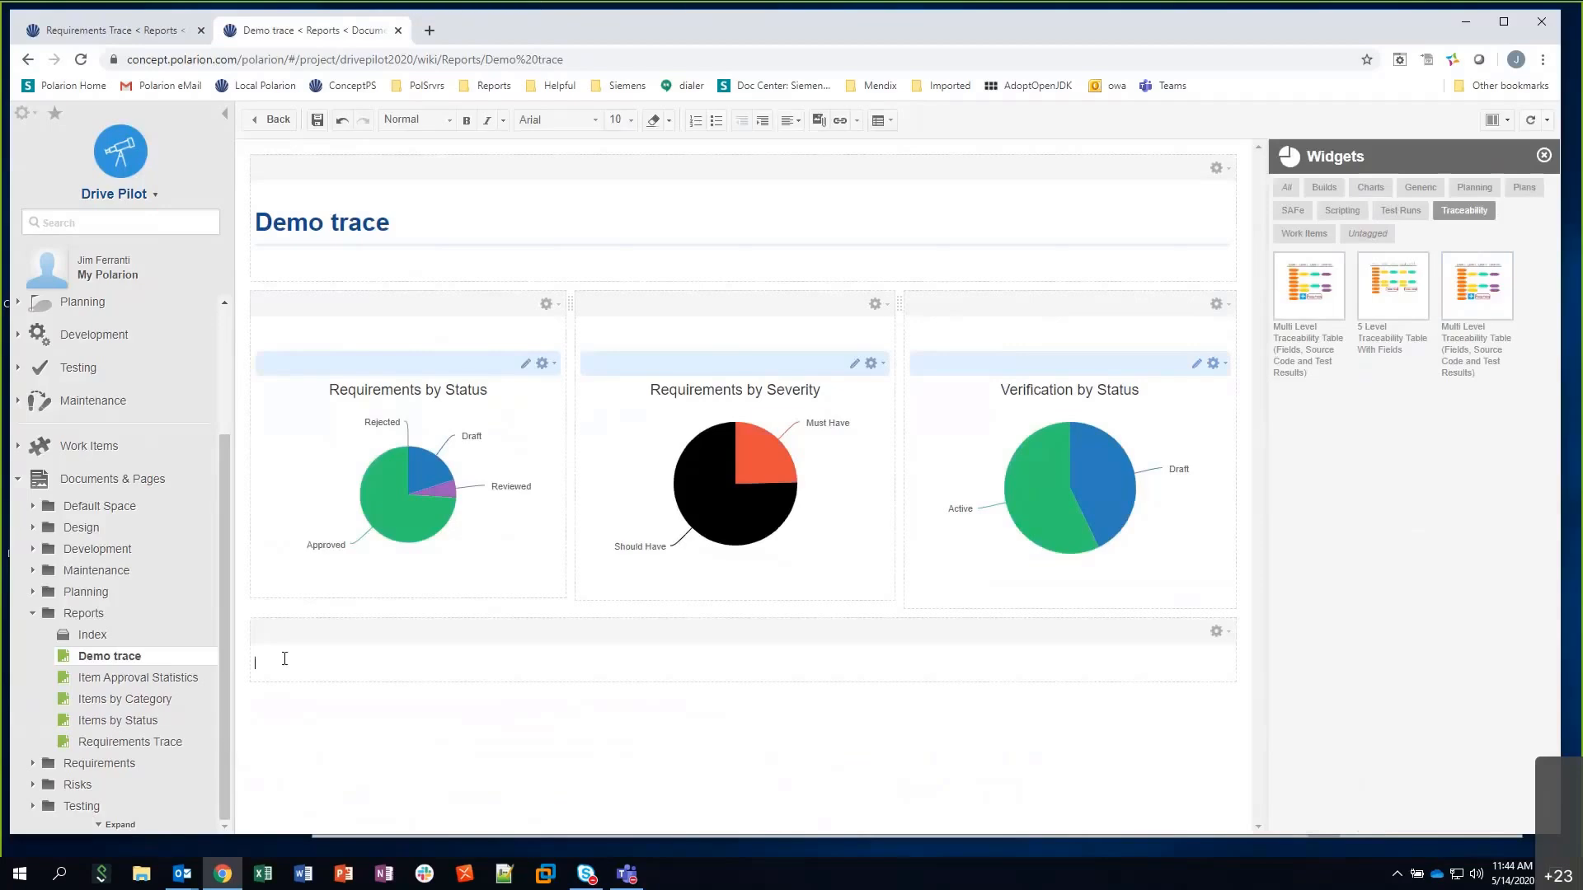
left_click(1306, 311)
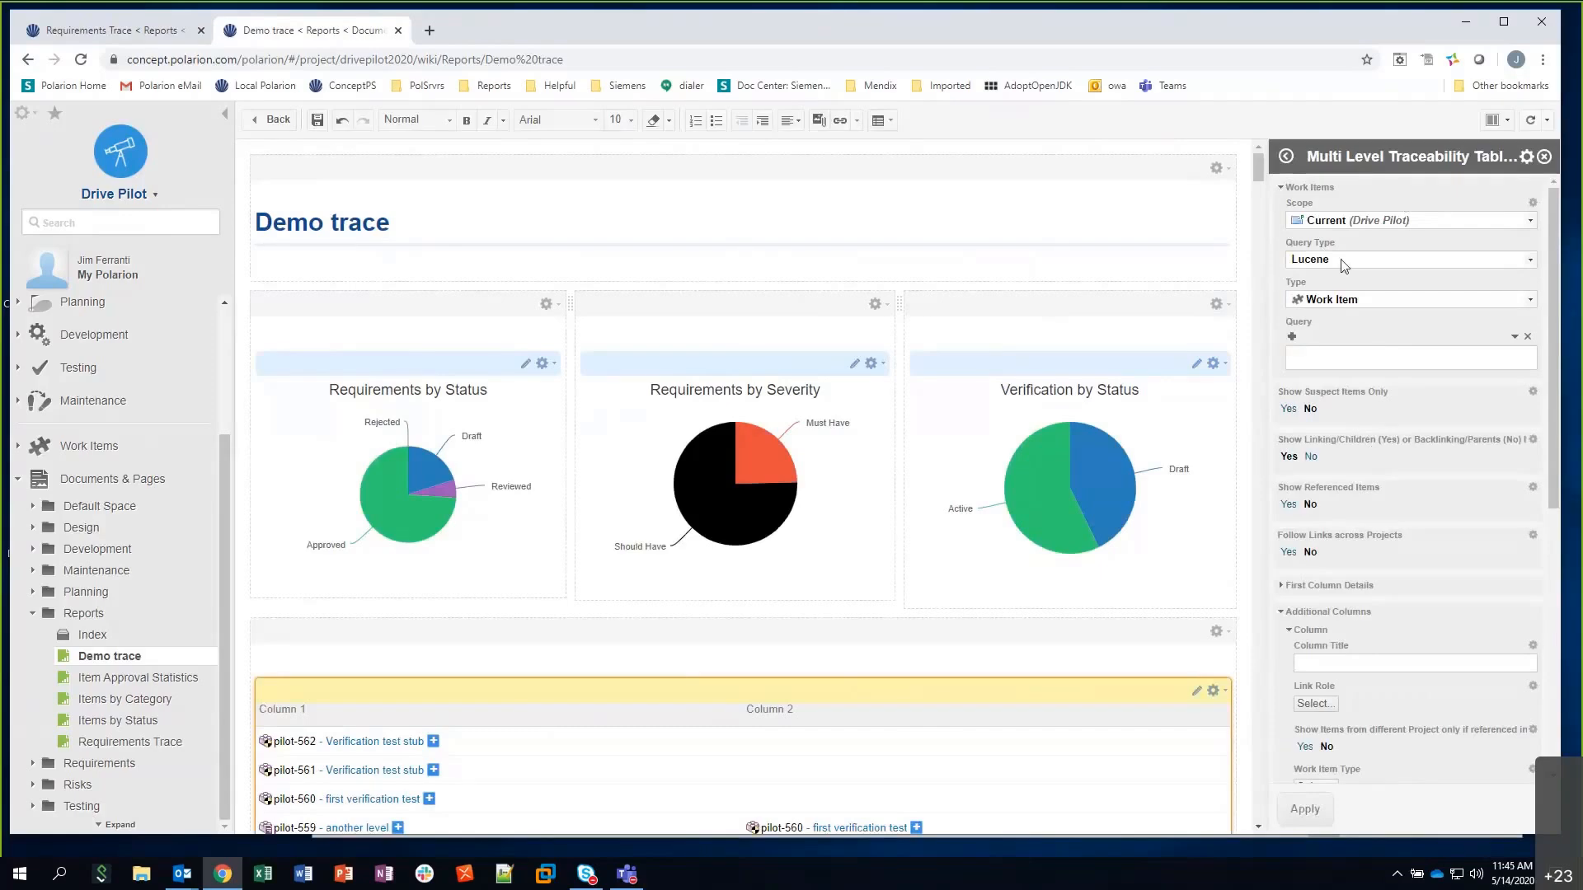
left_click(1346, 298)
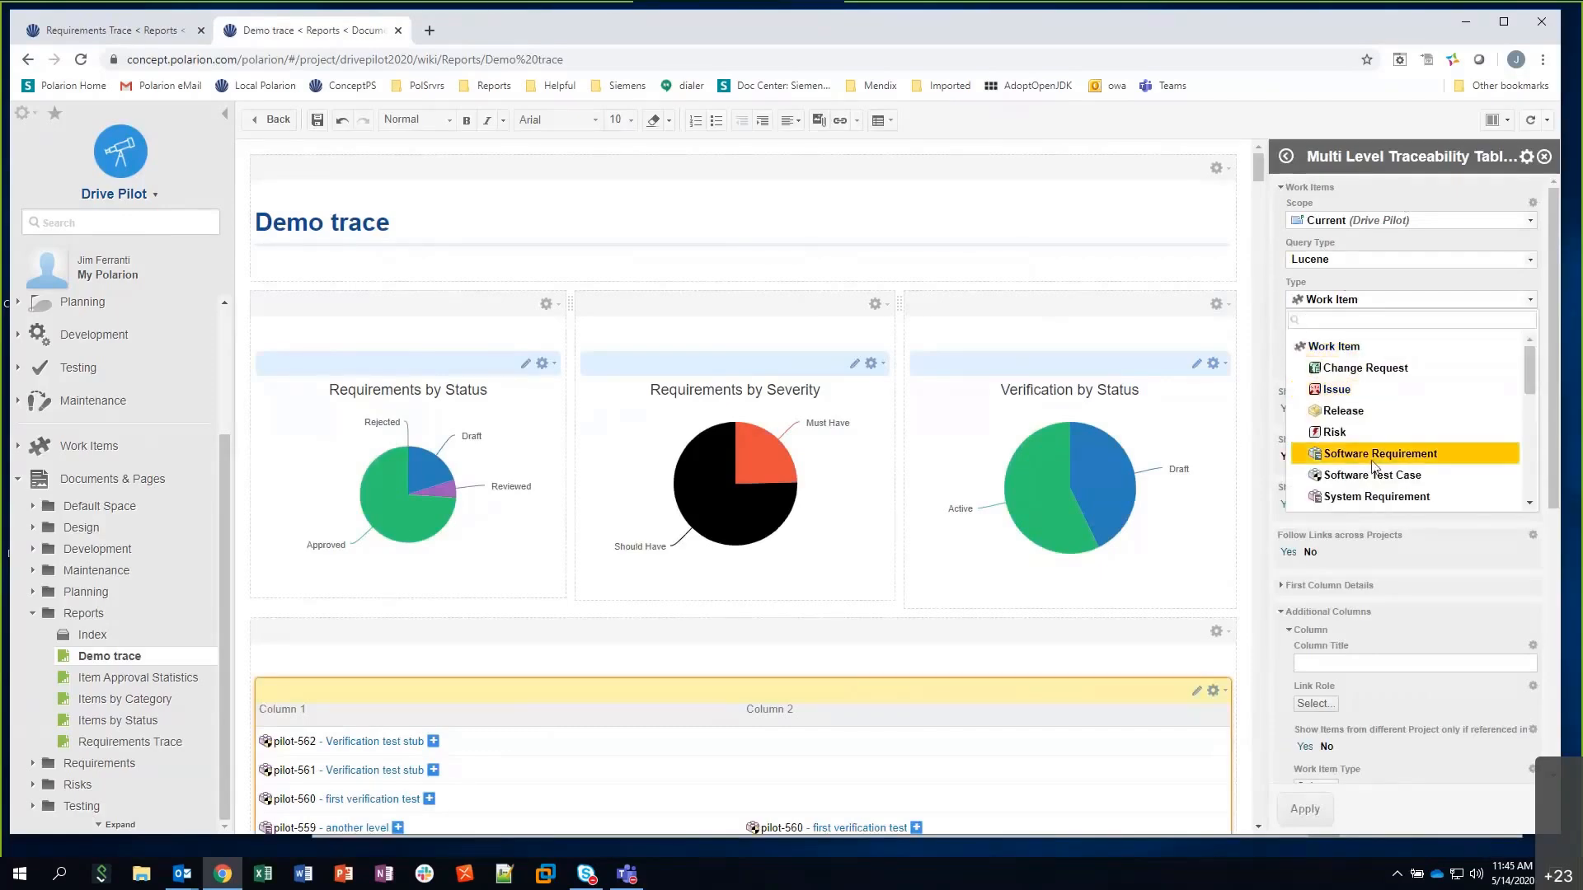
left_click(1367, 498)
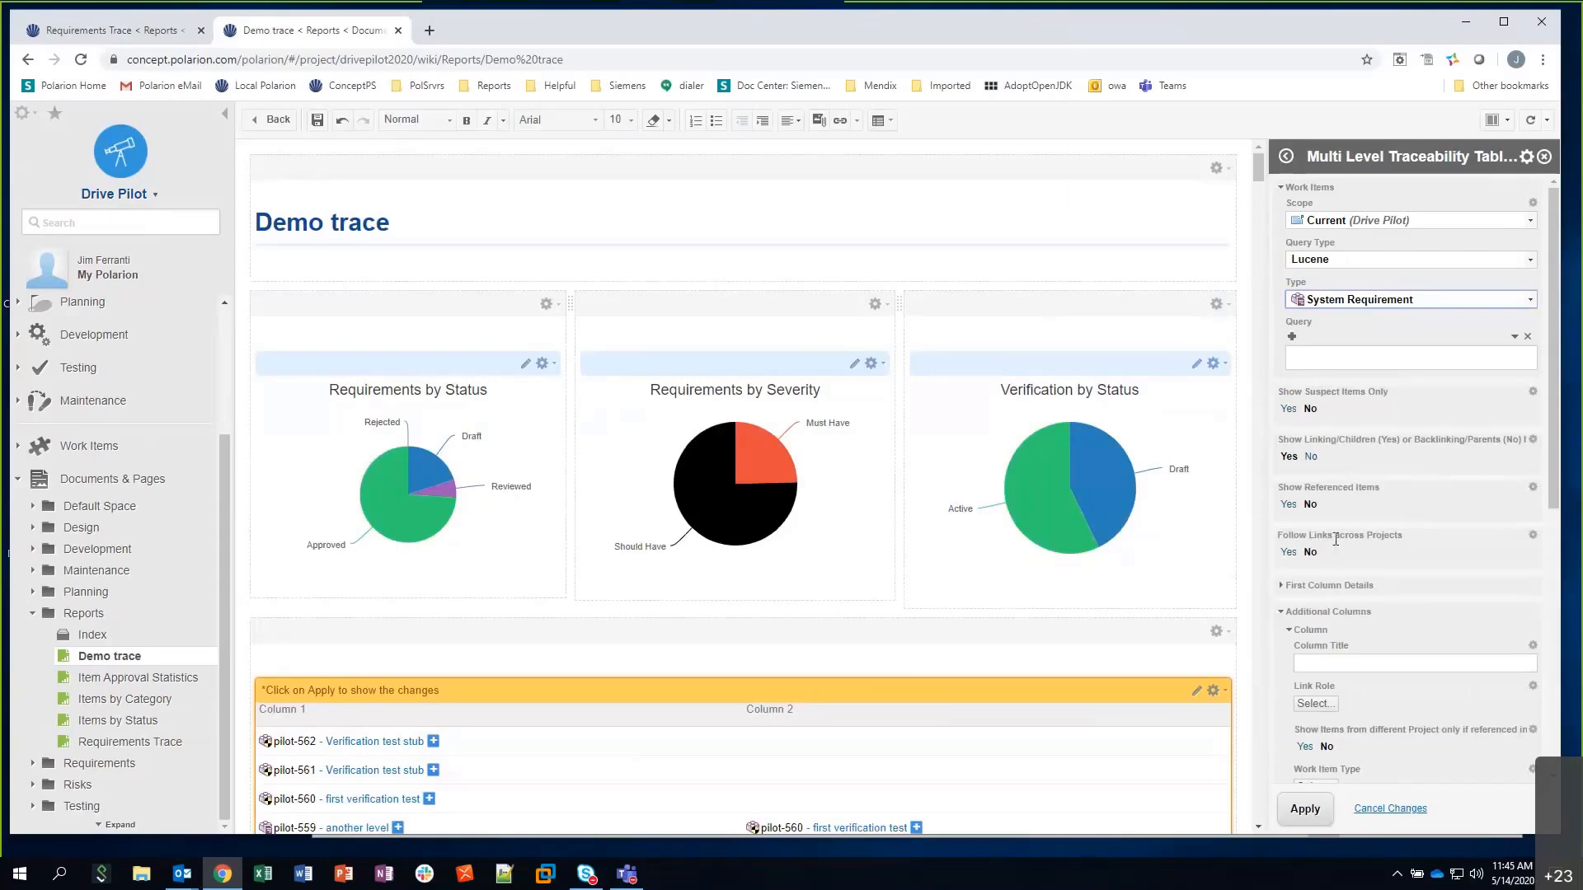
Title the traceability table's first column "System Requirements"
left_click(1283, 586)
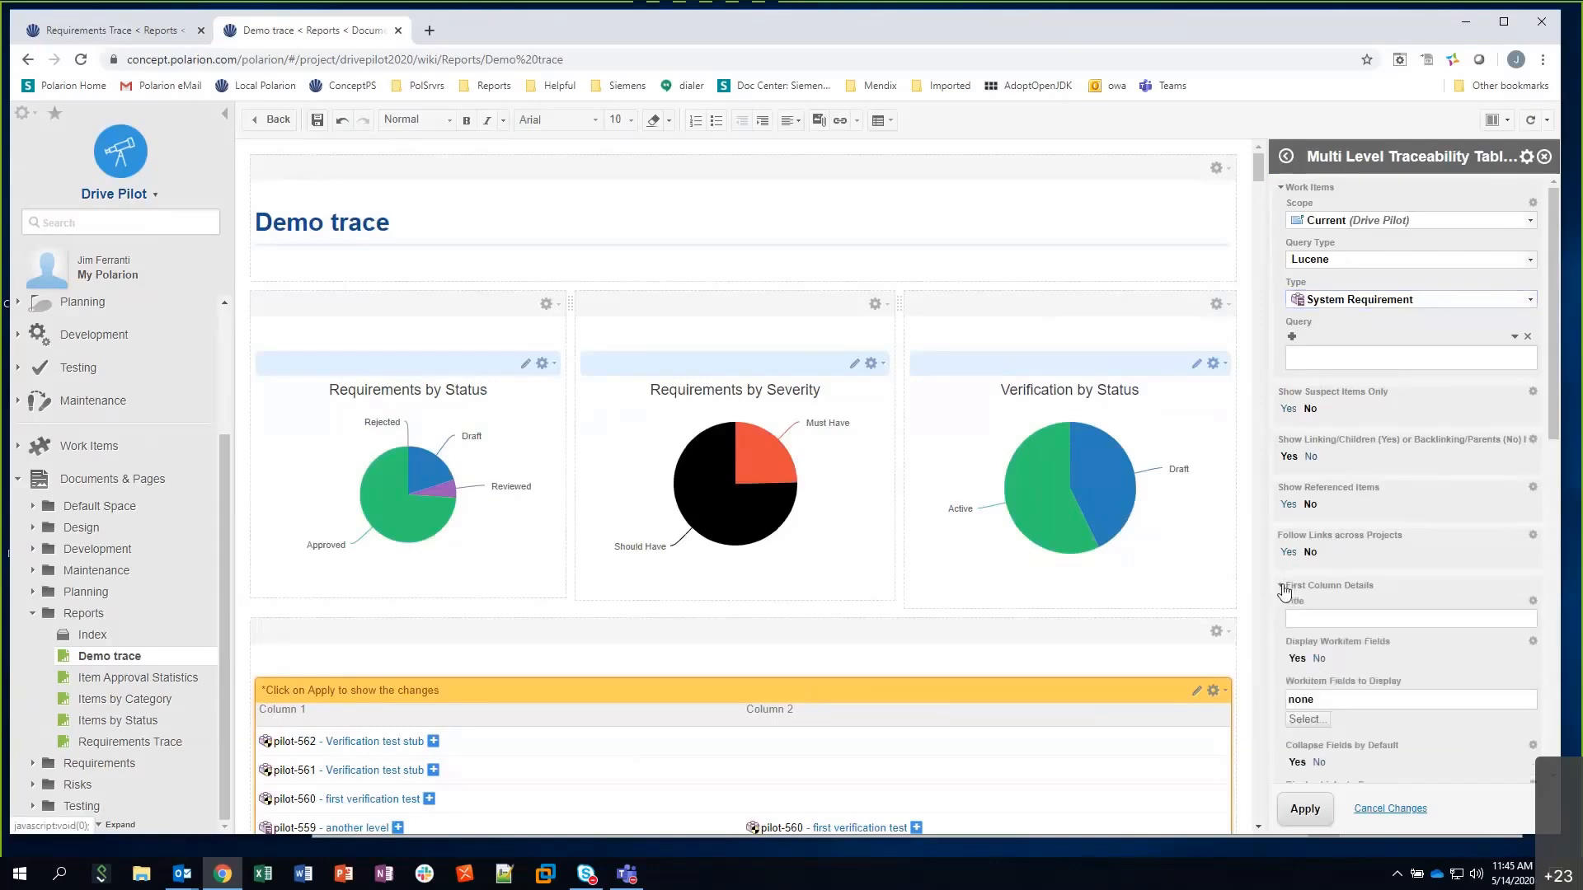
left_click(1304, 617)
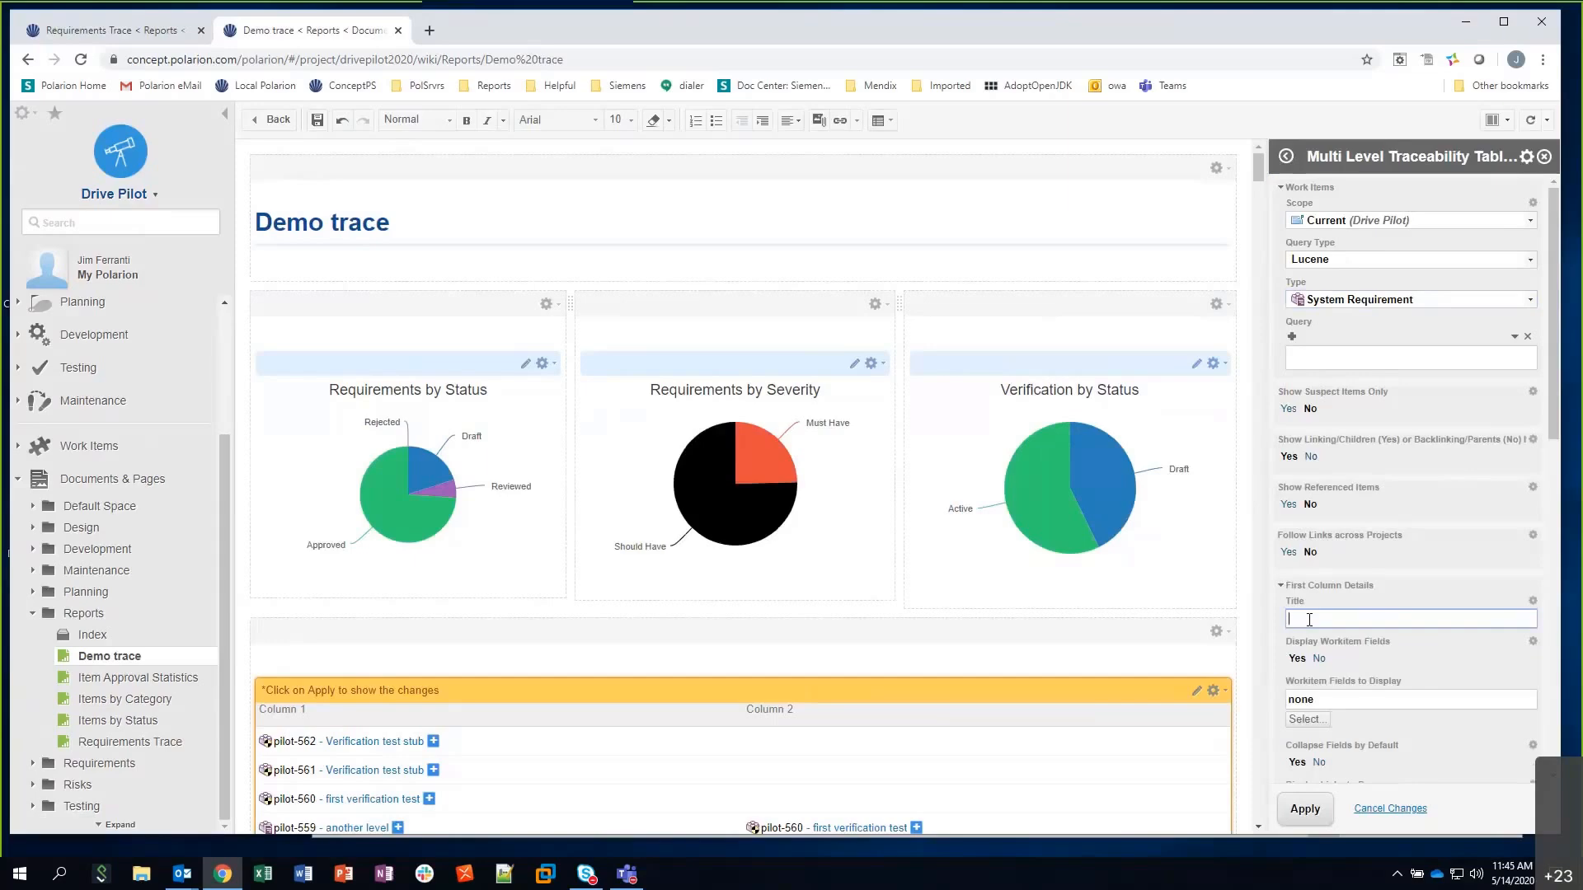
type("System Requirements")
Choose Description as the work item field to display in the first column and remove none from the selection
left_click(1307, 720)
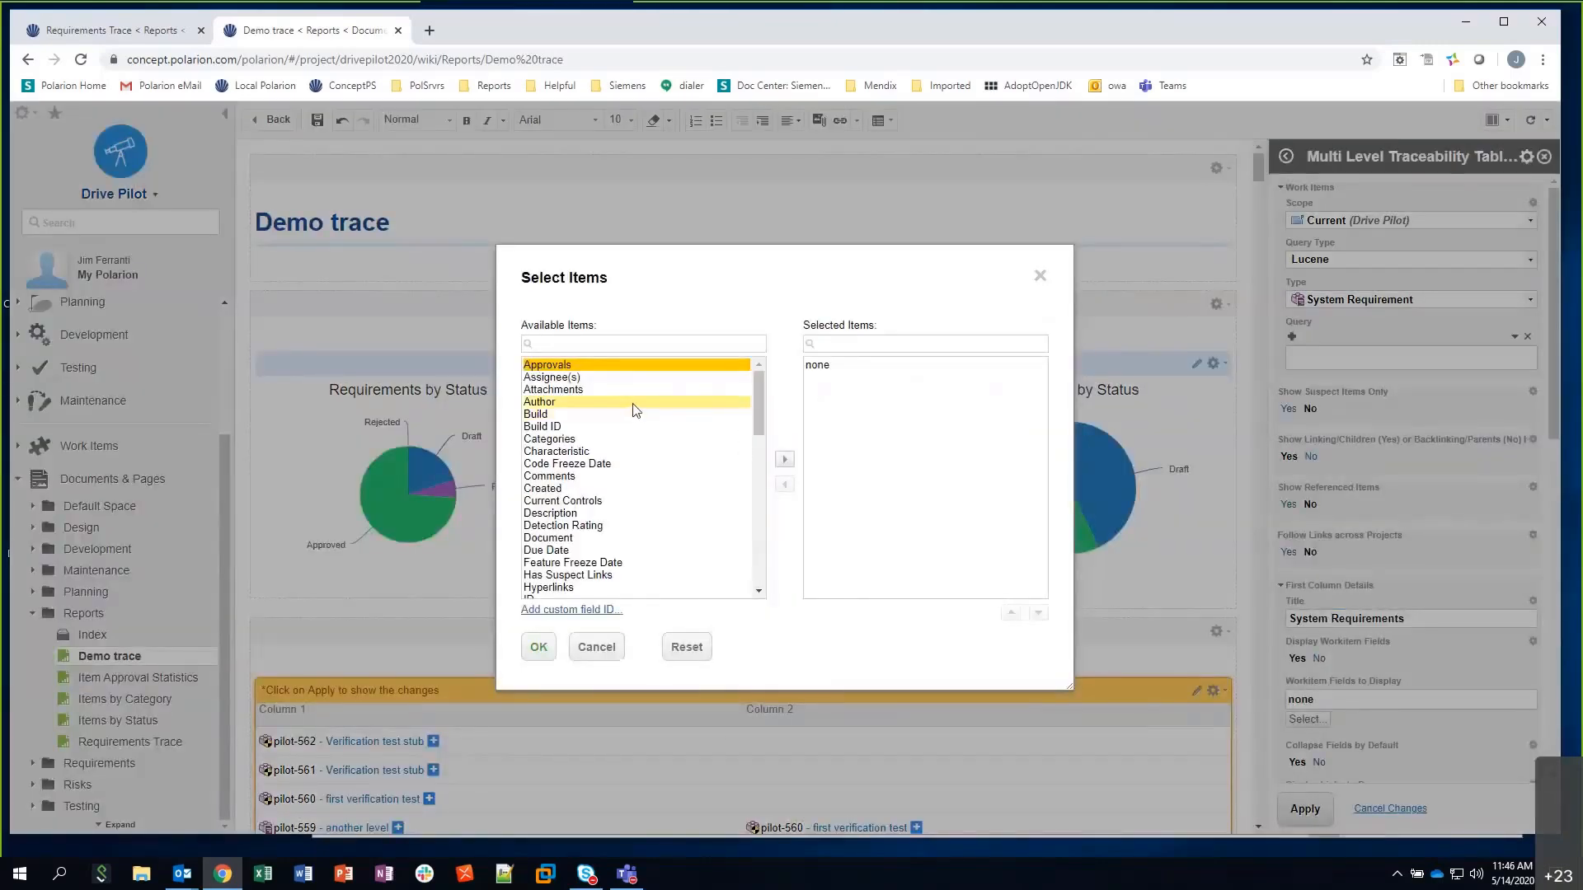
scroll(635, 420, "down", 3)
scroll(636, 423, "down", 9)
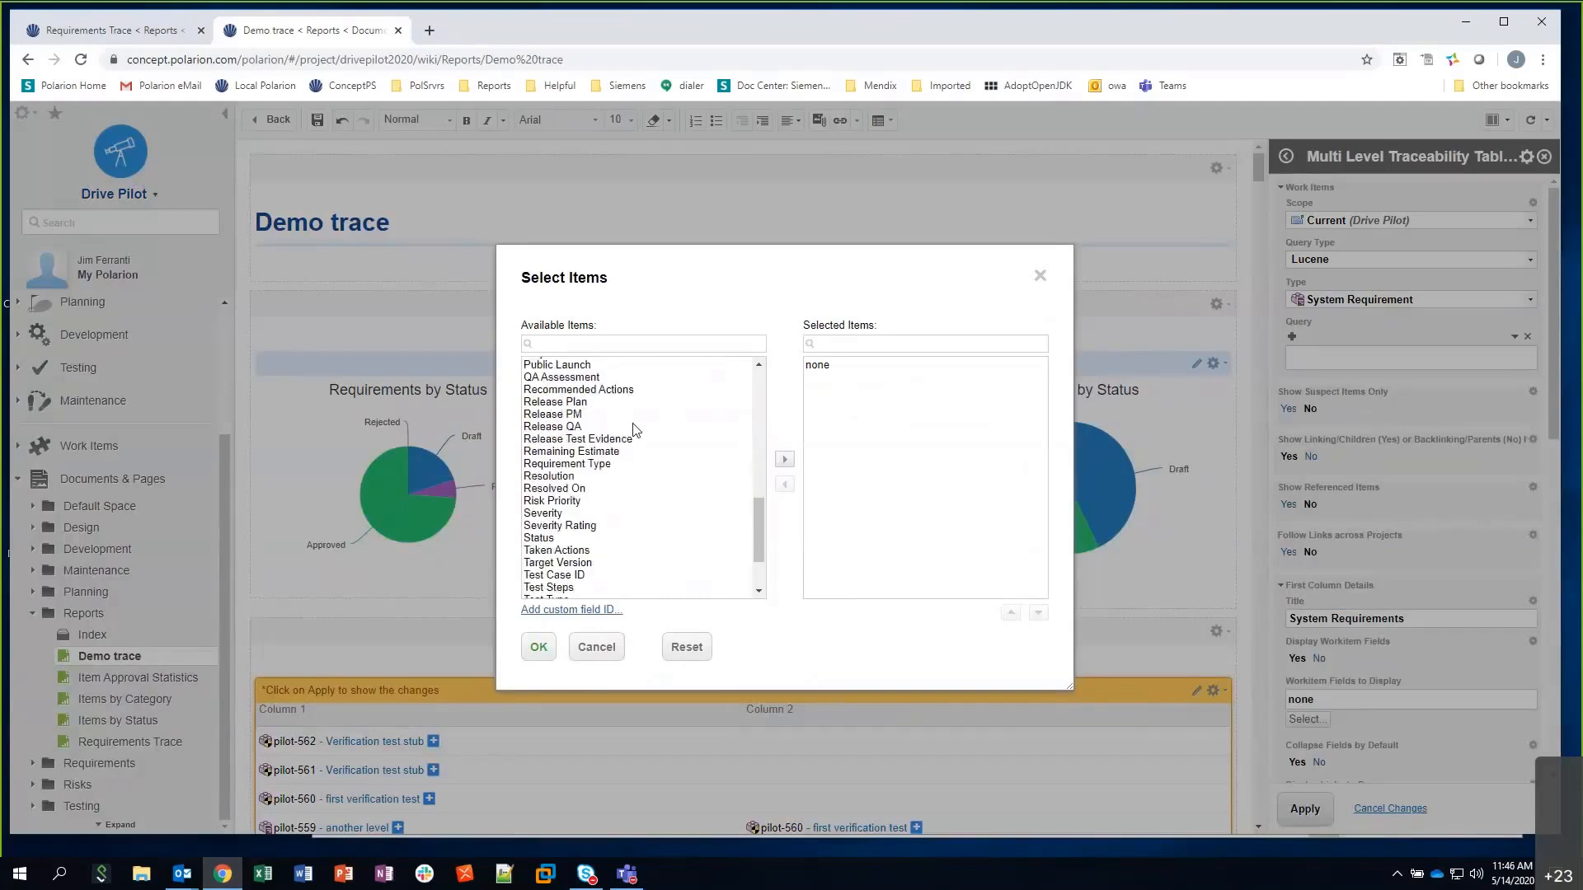
scroll(636, 427, "up", 5)
scroll(636, 427, "up", 4)
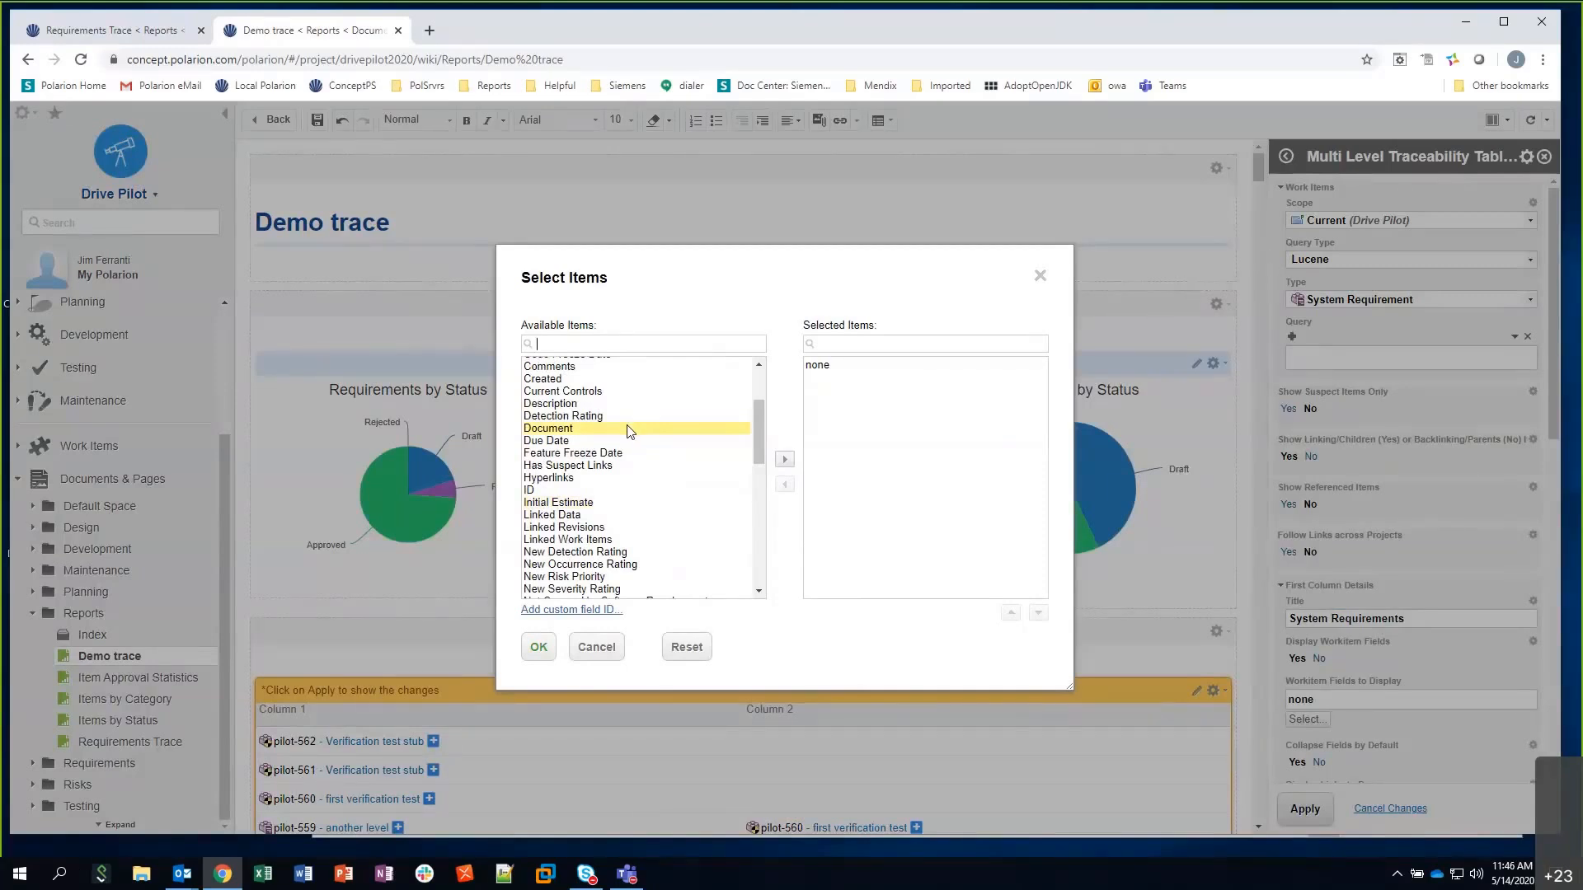
left_click(572, 404)
double_click(573, 404)
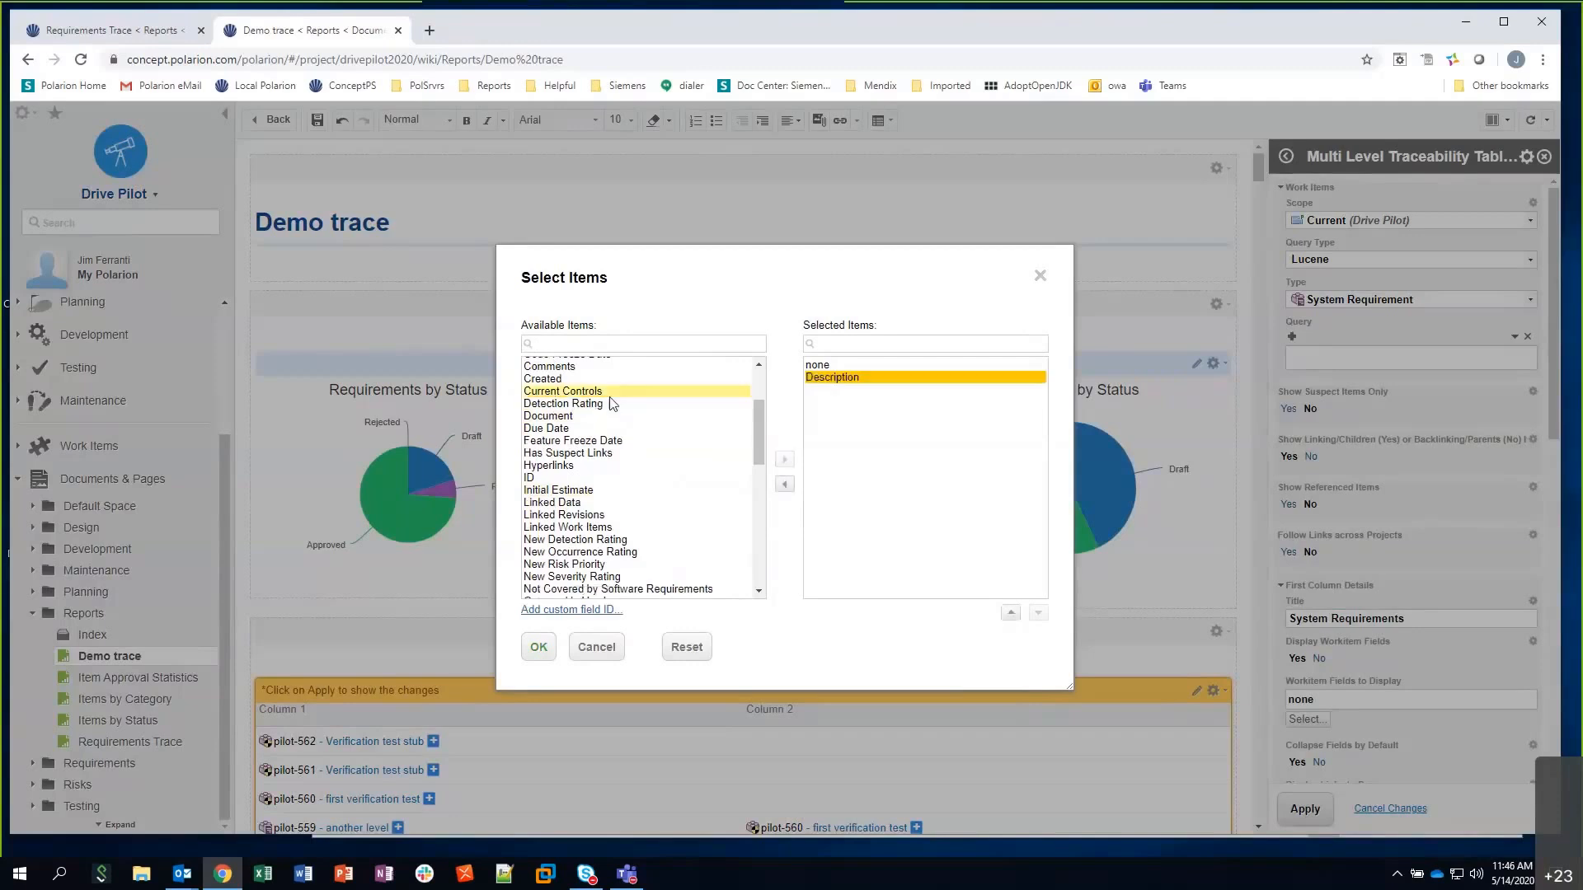
left_click(827, 367)
double_click(827, 367)
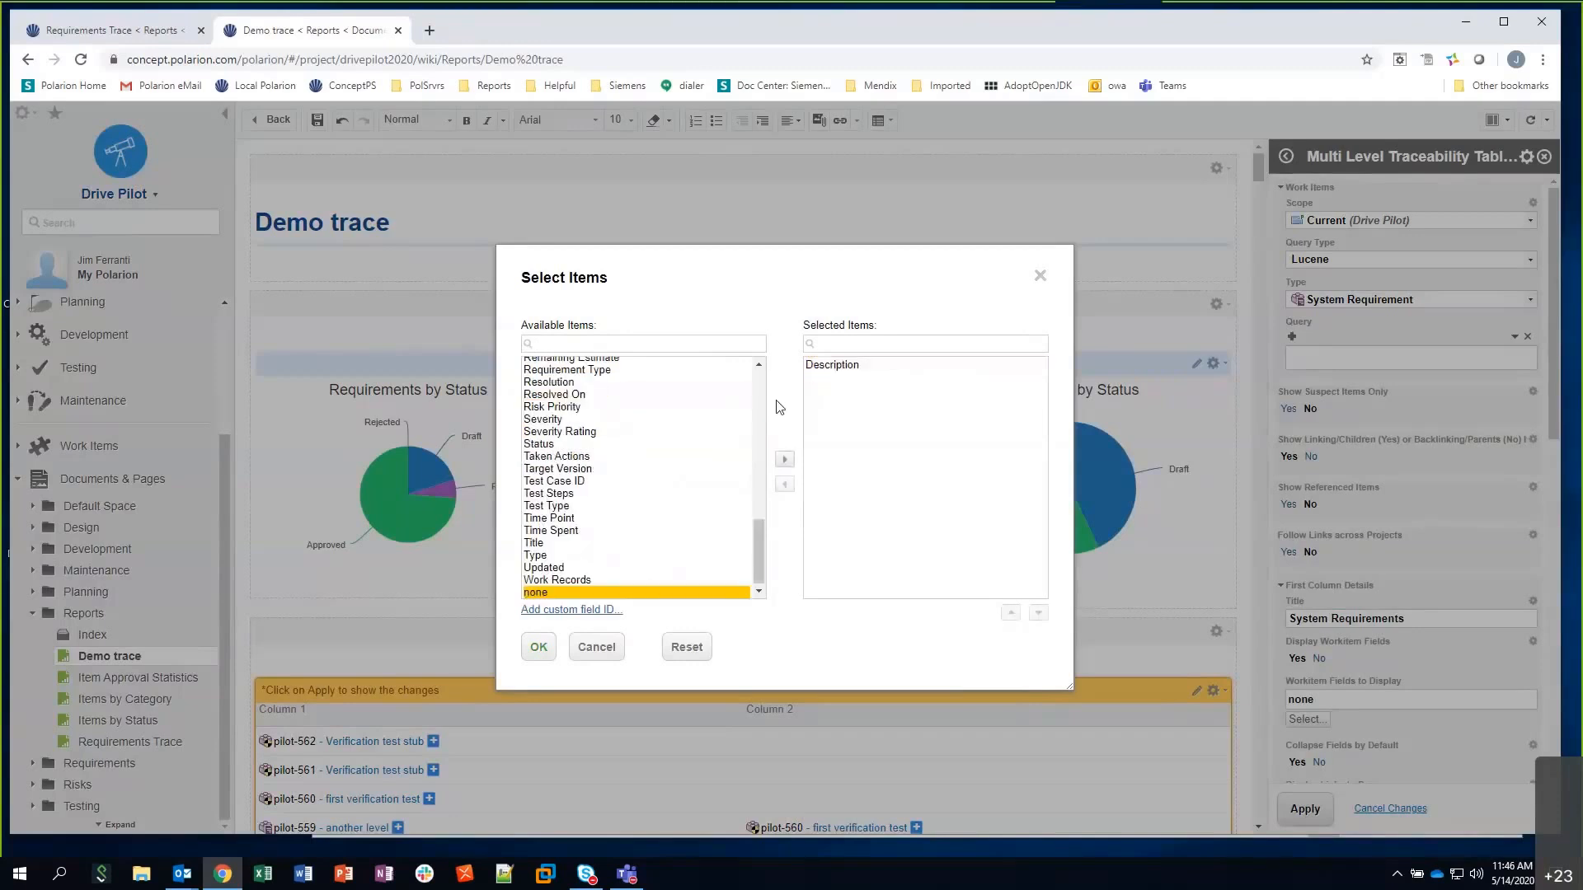
left_click(540, 647)
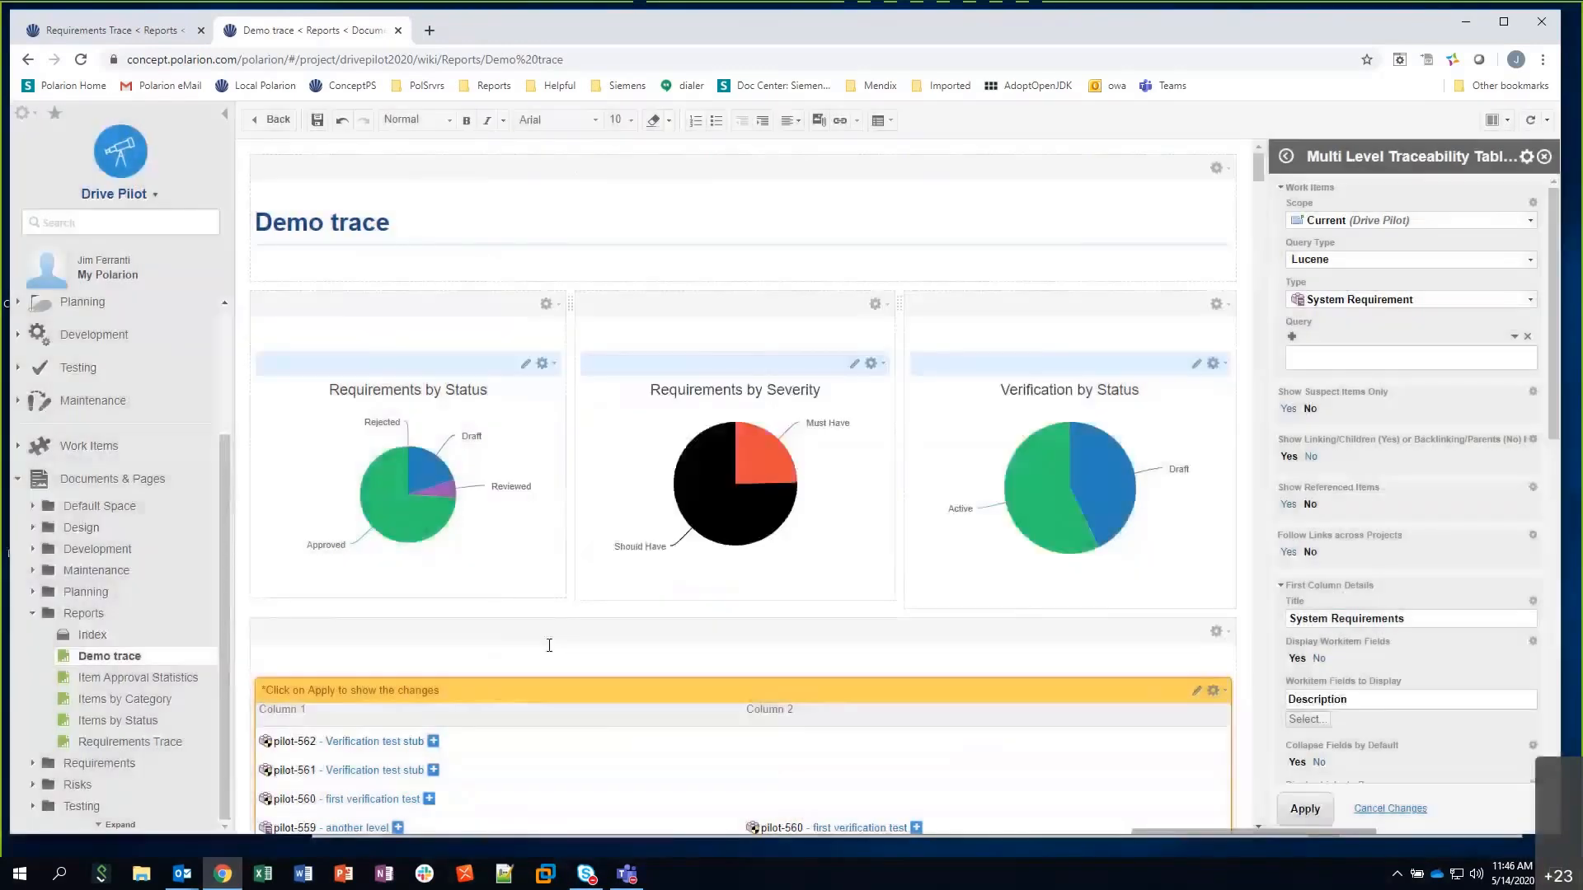
scroll(1350, 617, "down", 1)
scroll(1349, 610, "down", 1)
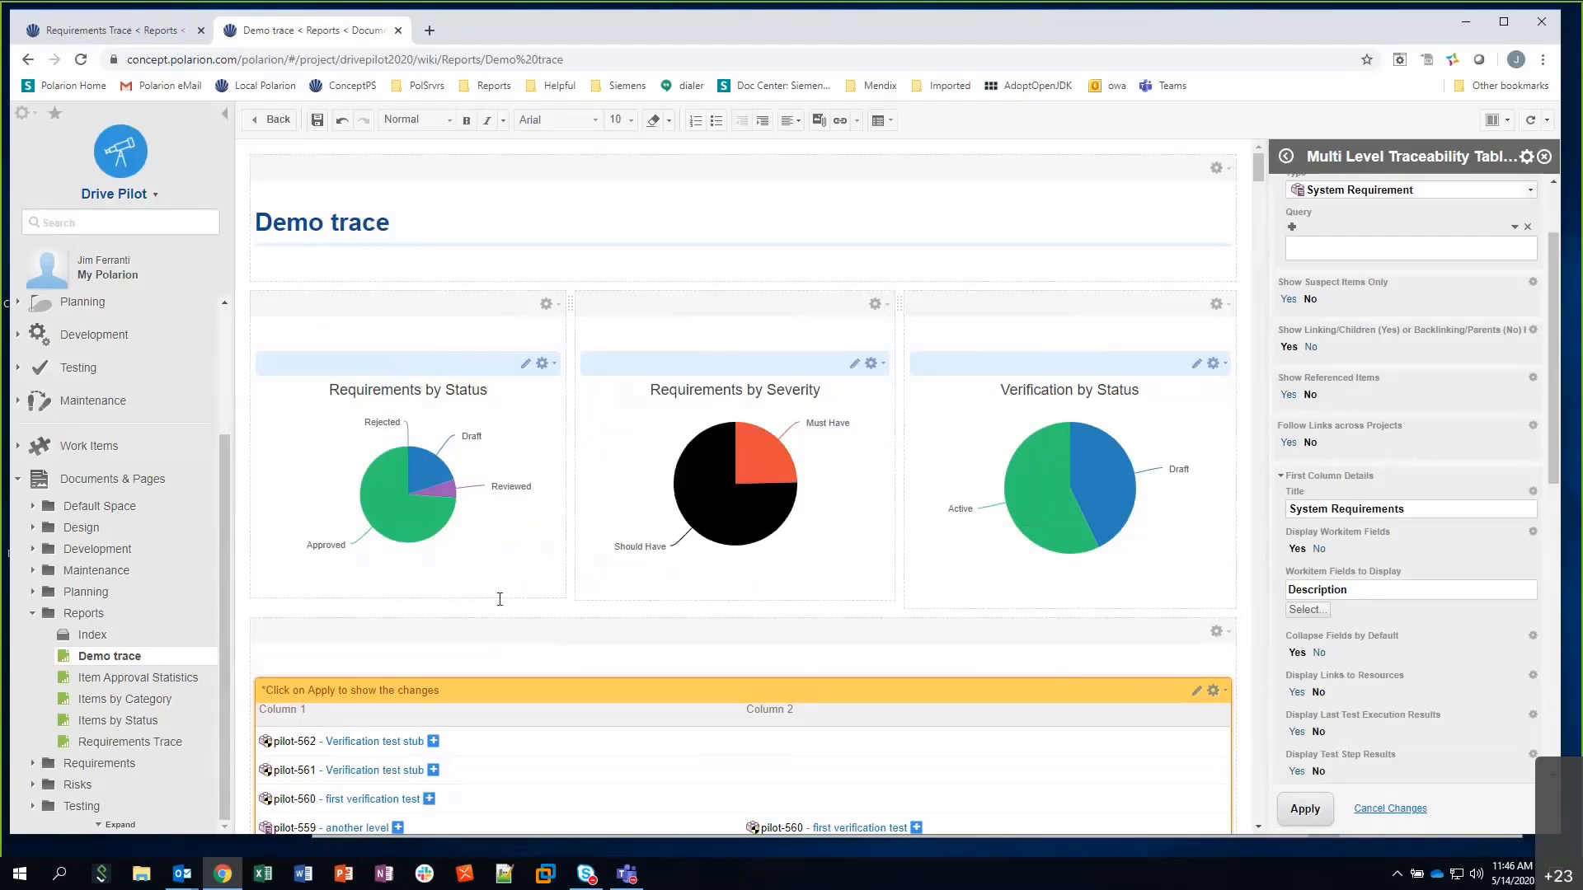
Title the traceability table's first additional column "Refining Requirements"
scroll(586, 645, "down", 2)
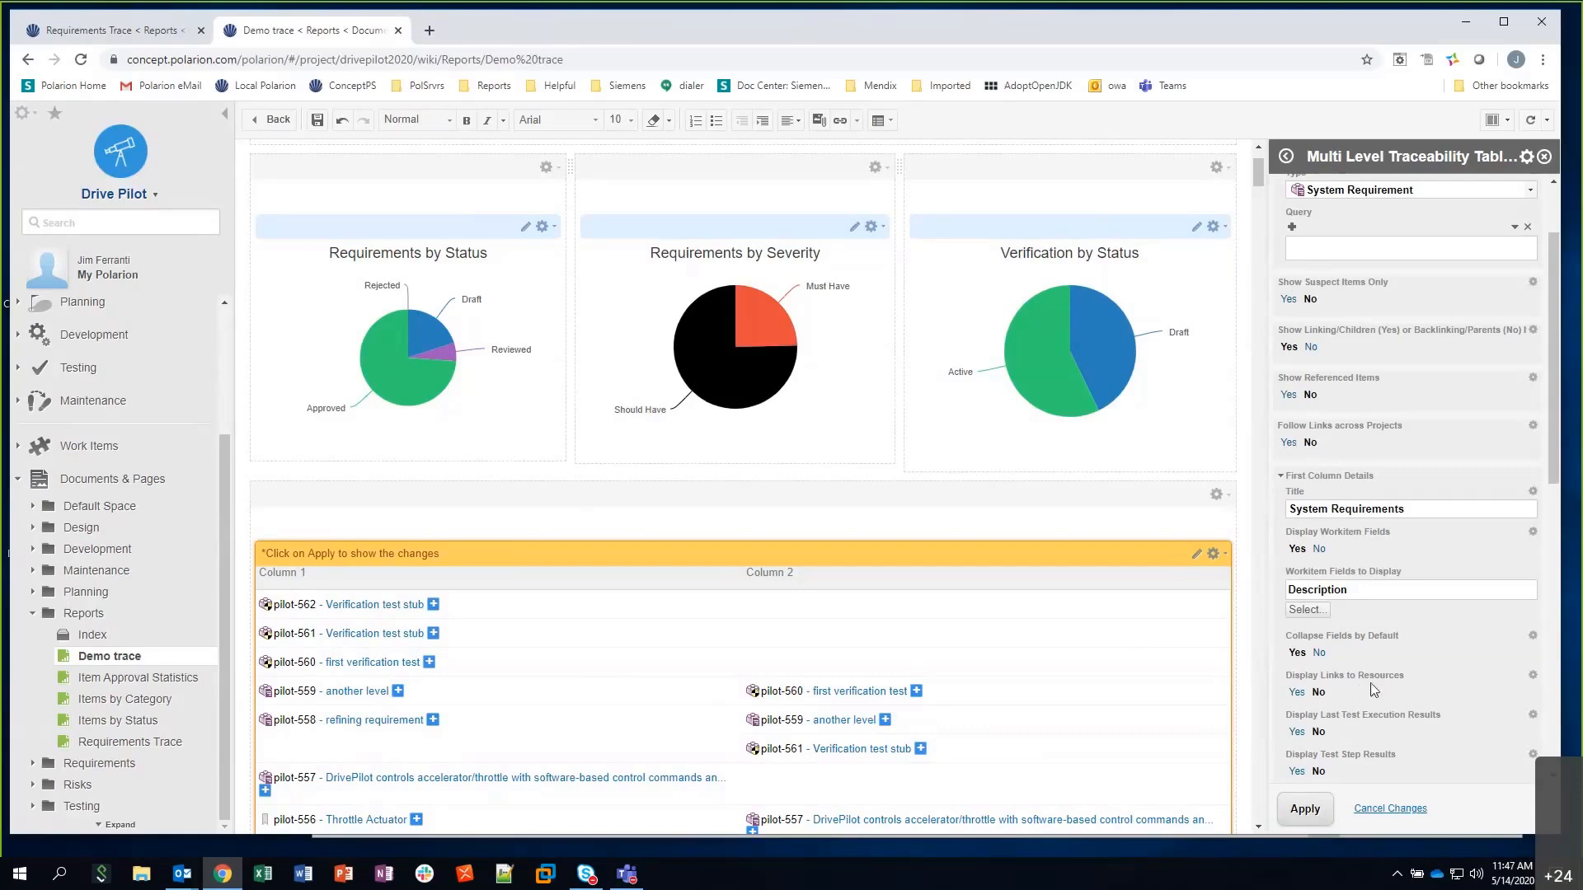
scroll(1334, 660, "down", 1)
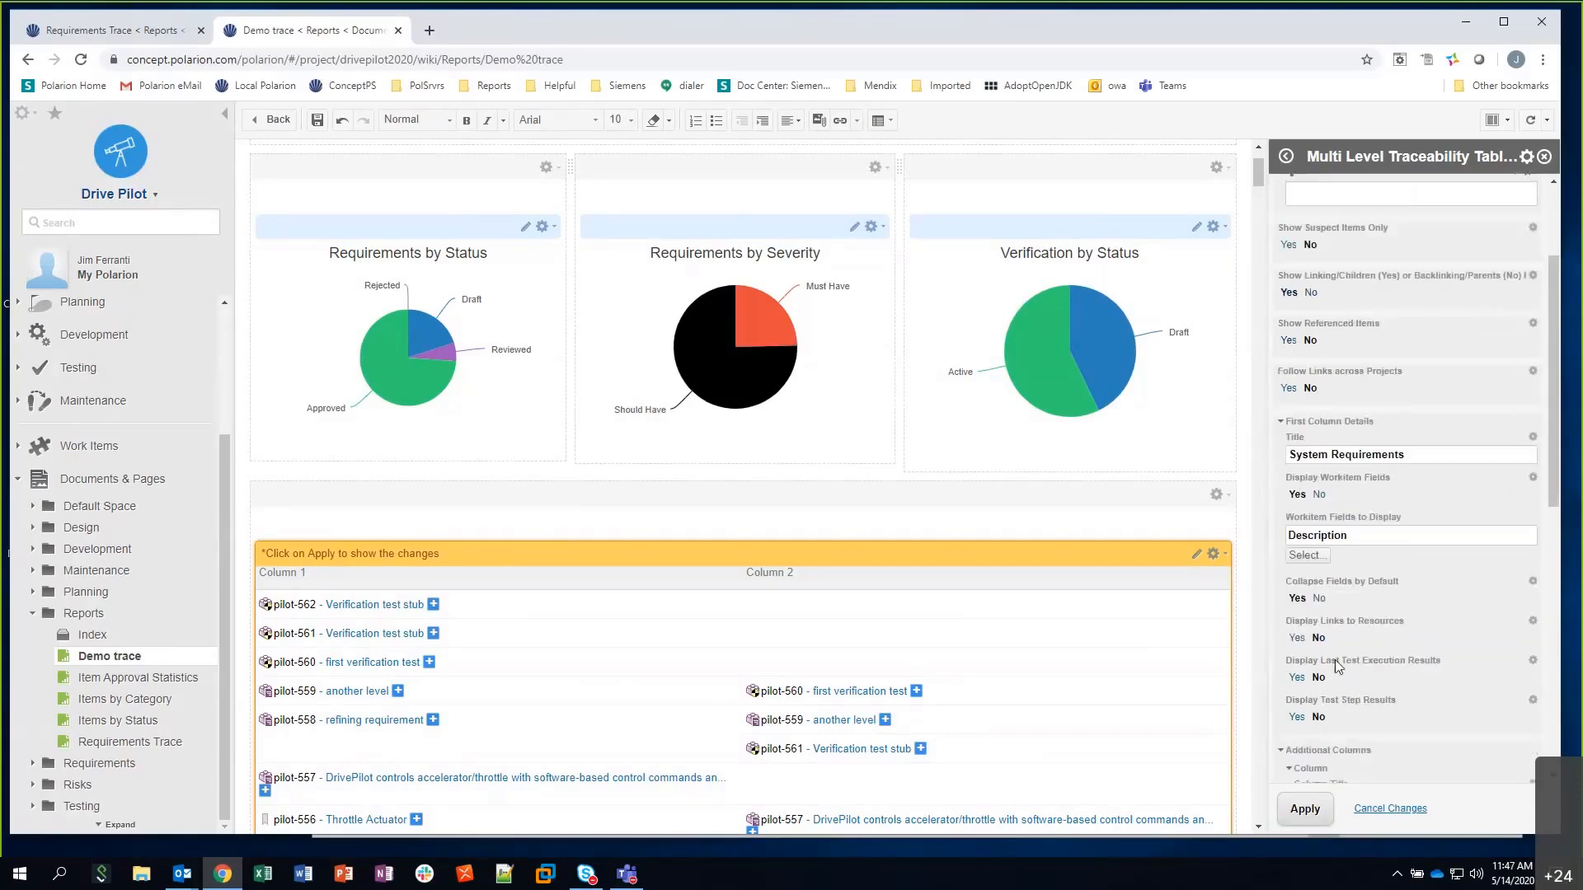
scroll(1334, 660, "down", 1)
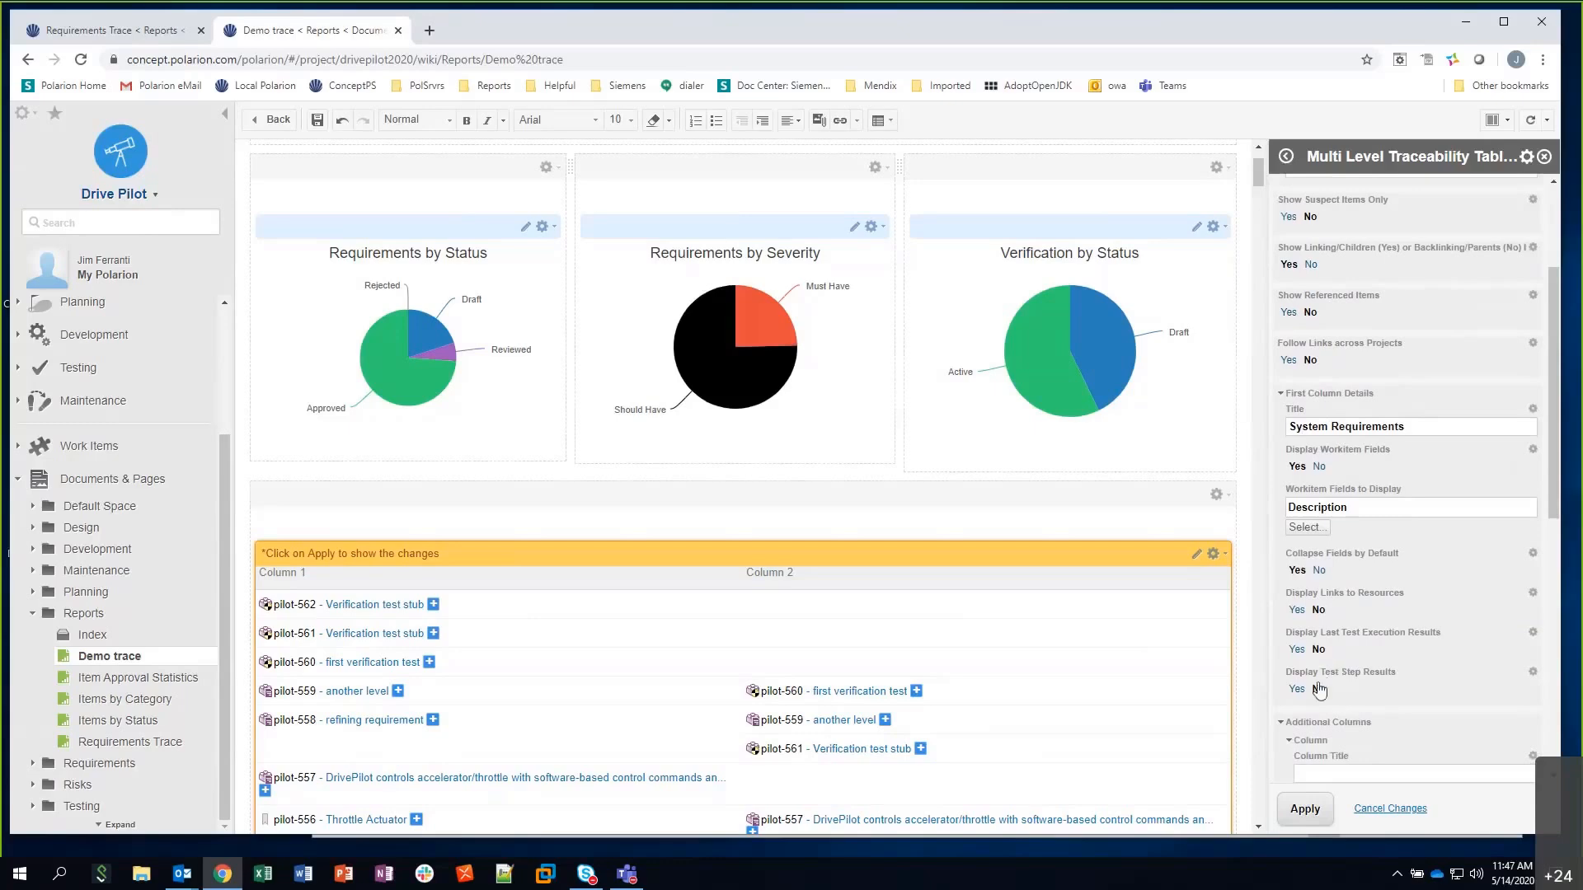
scroll(1318, 688, "down", 2)
scroll(1317, 679, "down", 2)
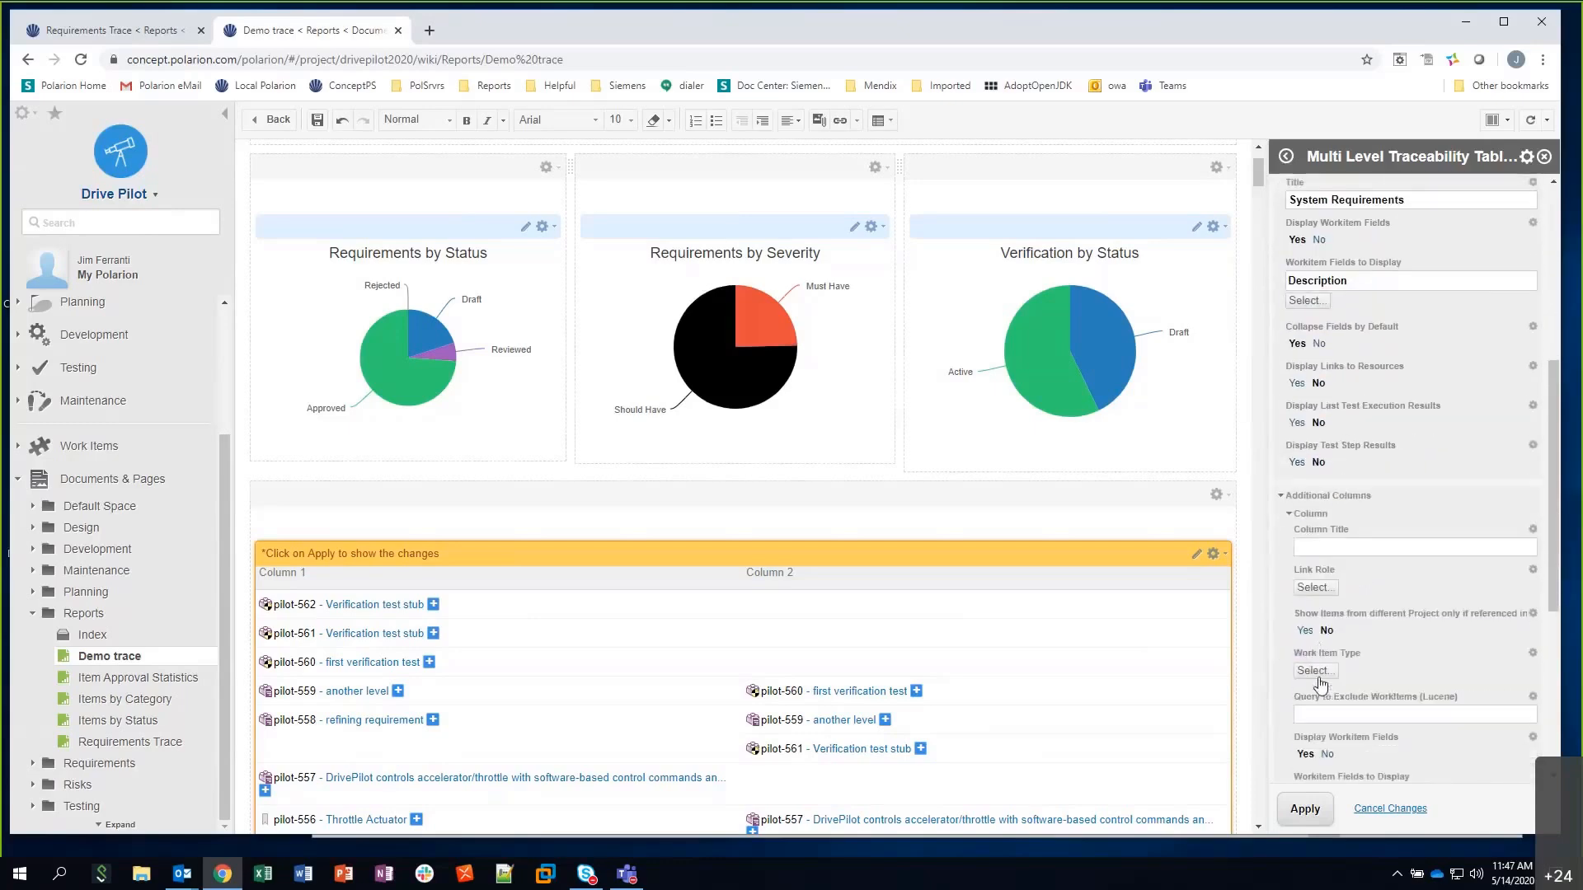
scroll(1321, 683, "down", 1)
scroll(1324, 665, "down", 1)
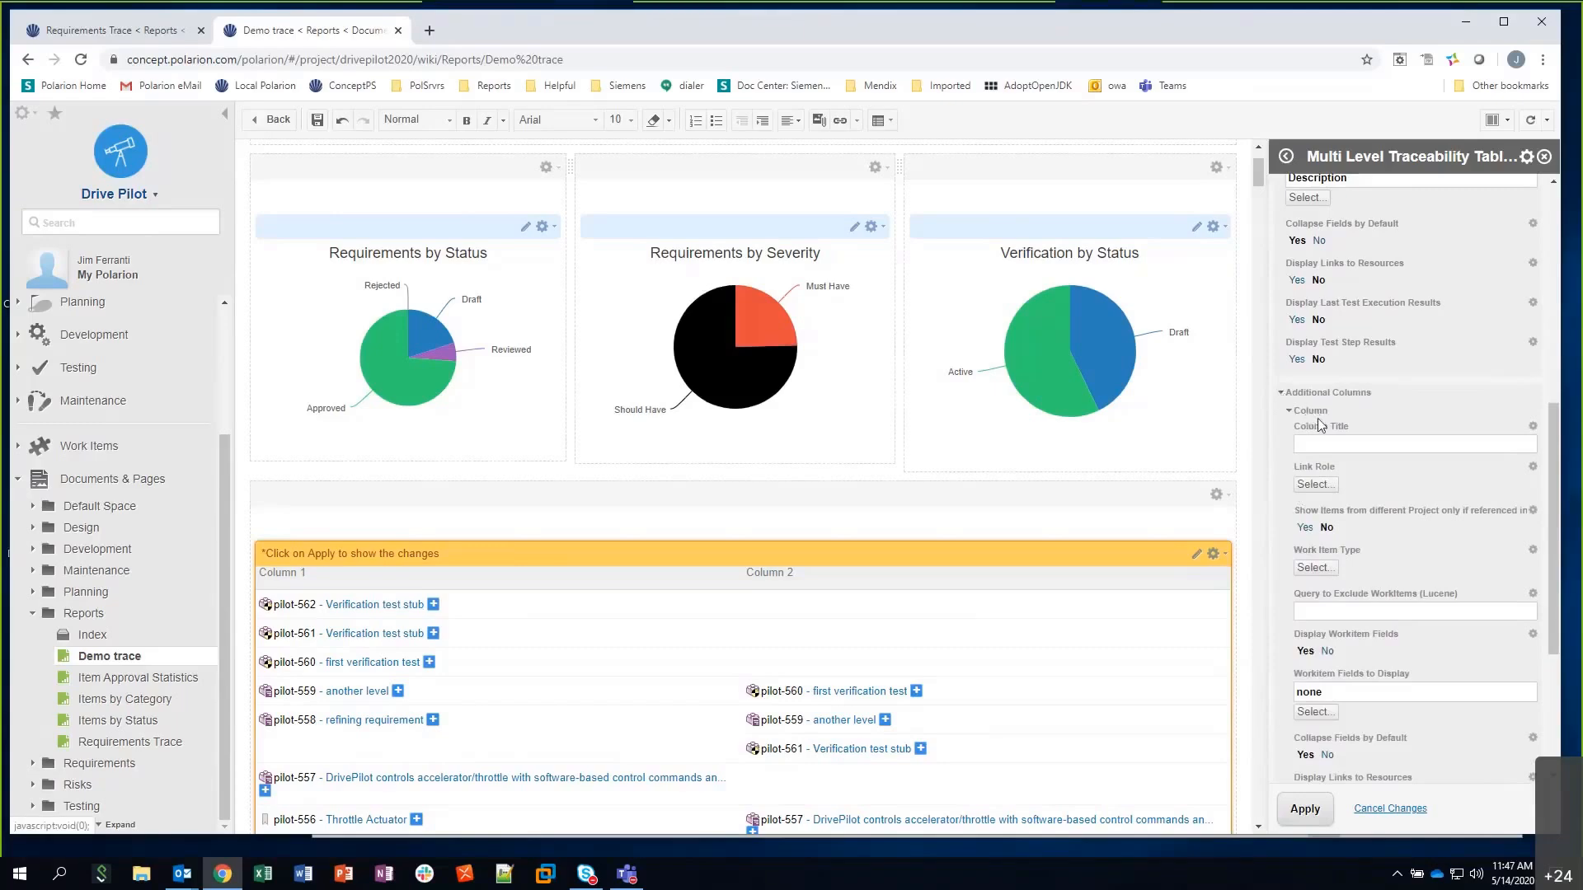
left_click(1329, 444)
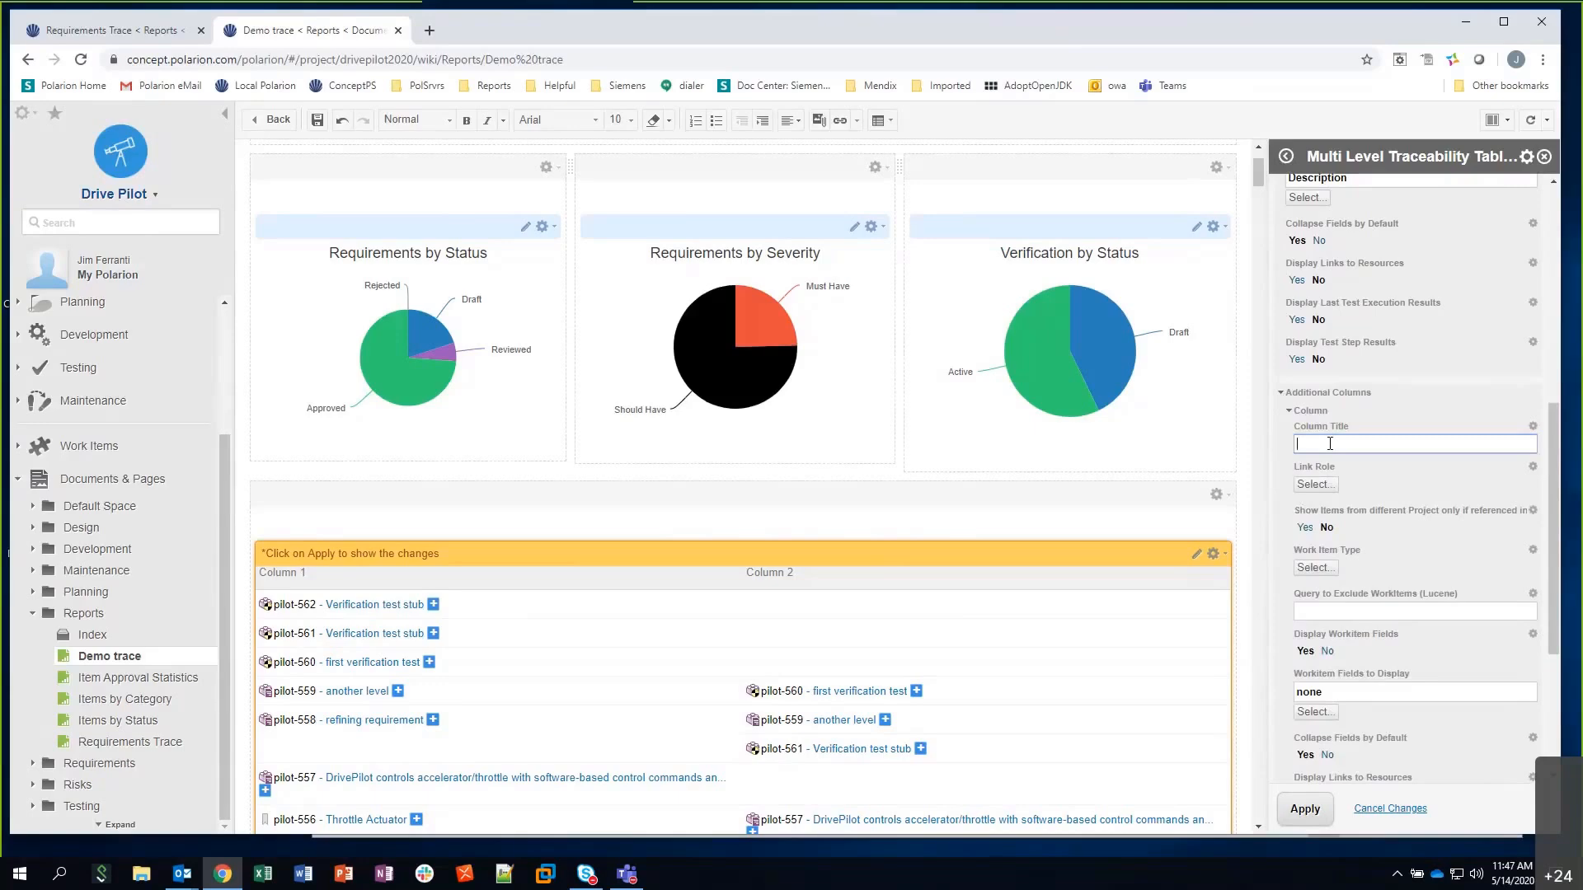
type("Refining Requirements")
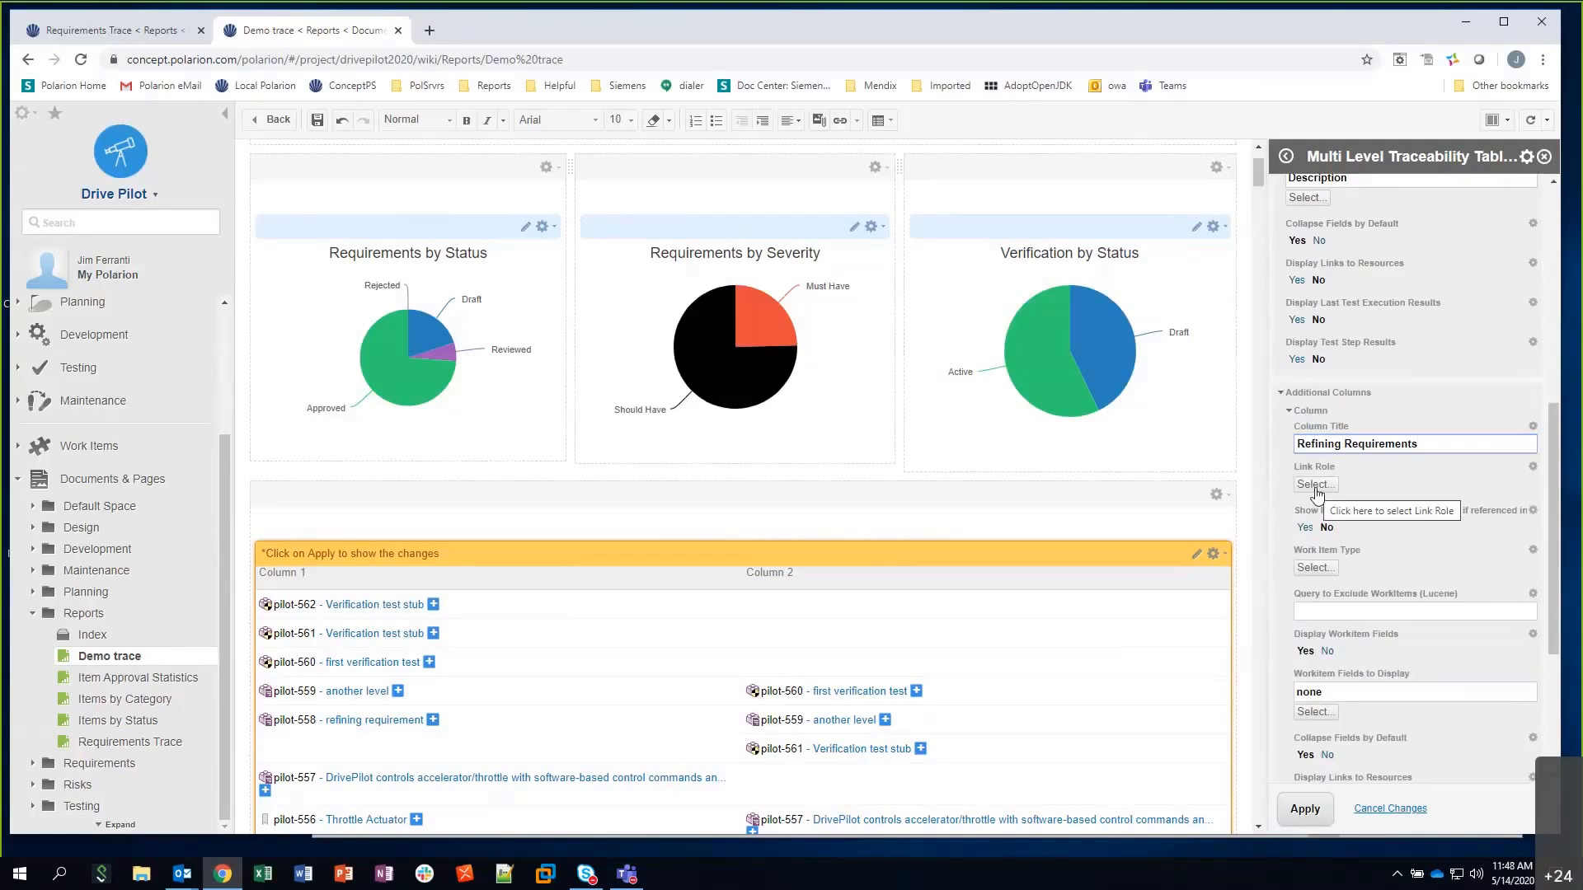
Limit the Refining Requirements column to the work item types System Requirement and System Test Case
left_click(1319, 569)
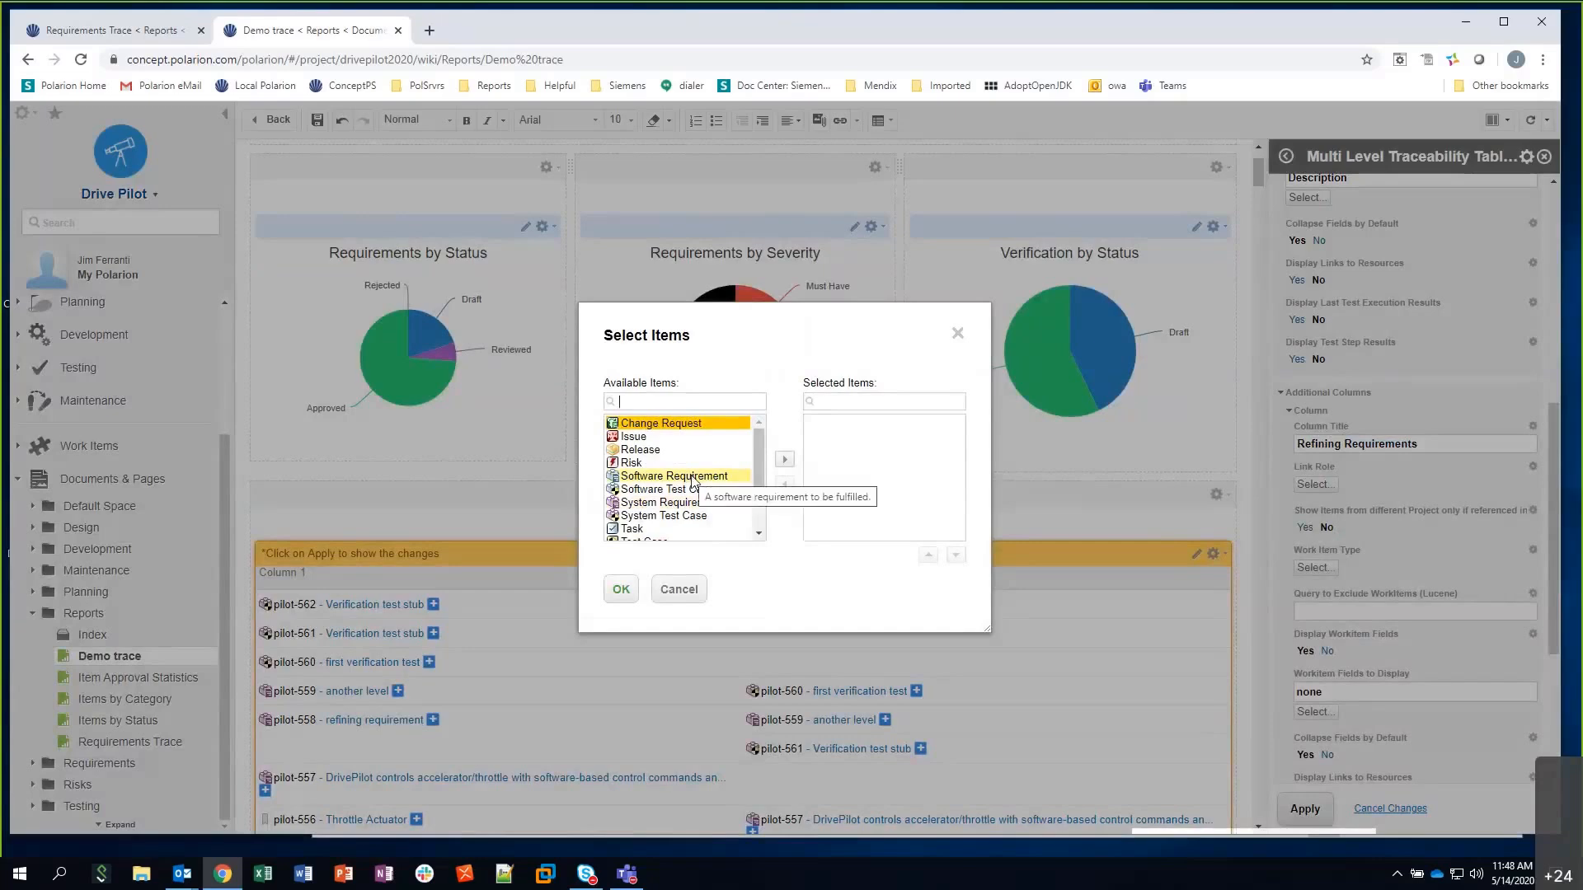
scroll(692, 483, "down", 1)
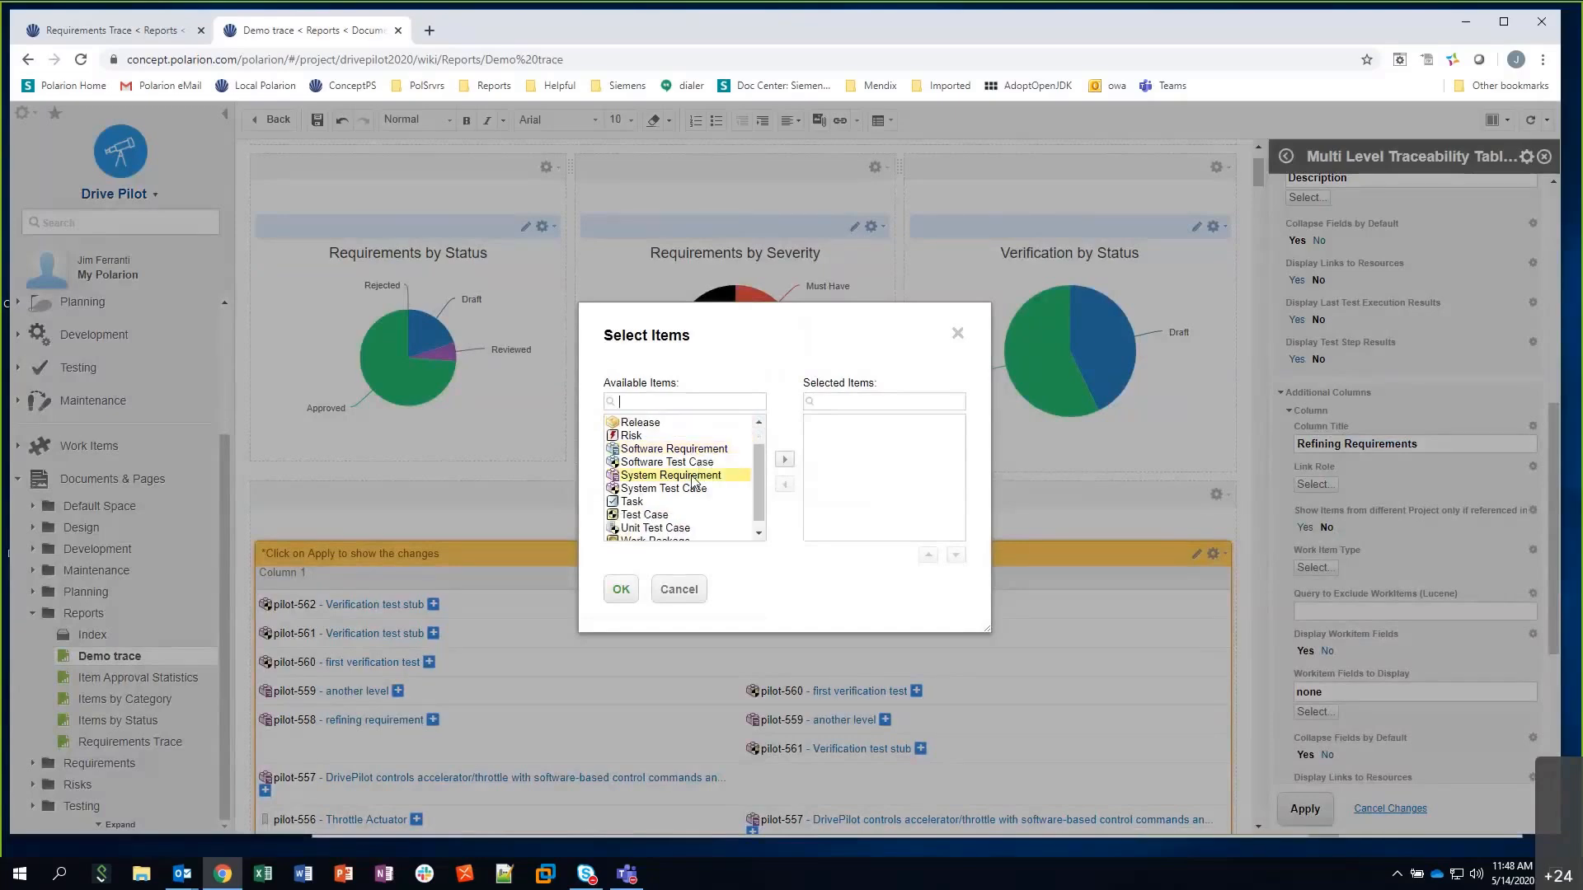
scroll(693, 483, "down", 1)
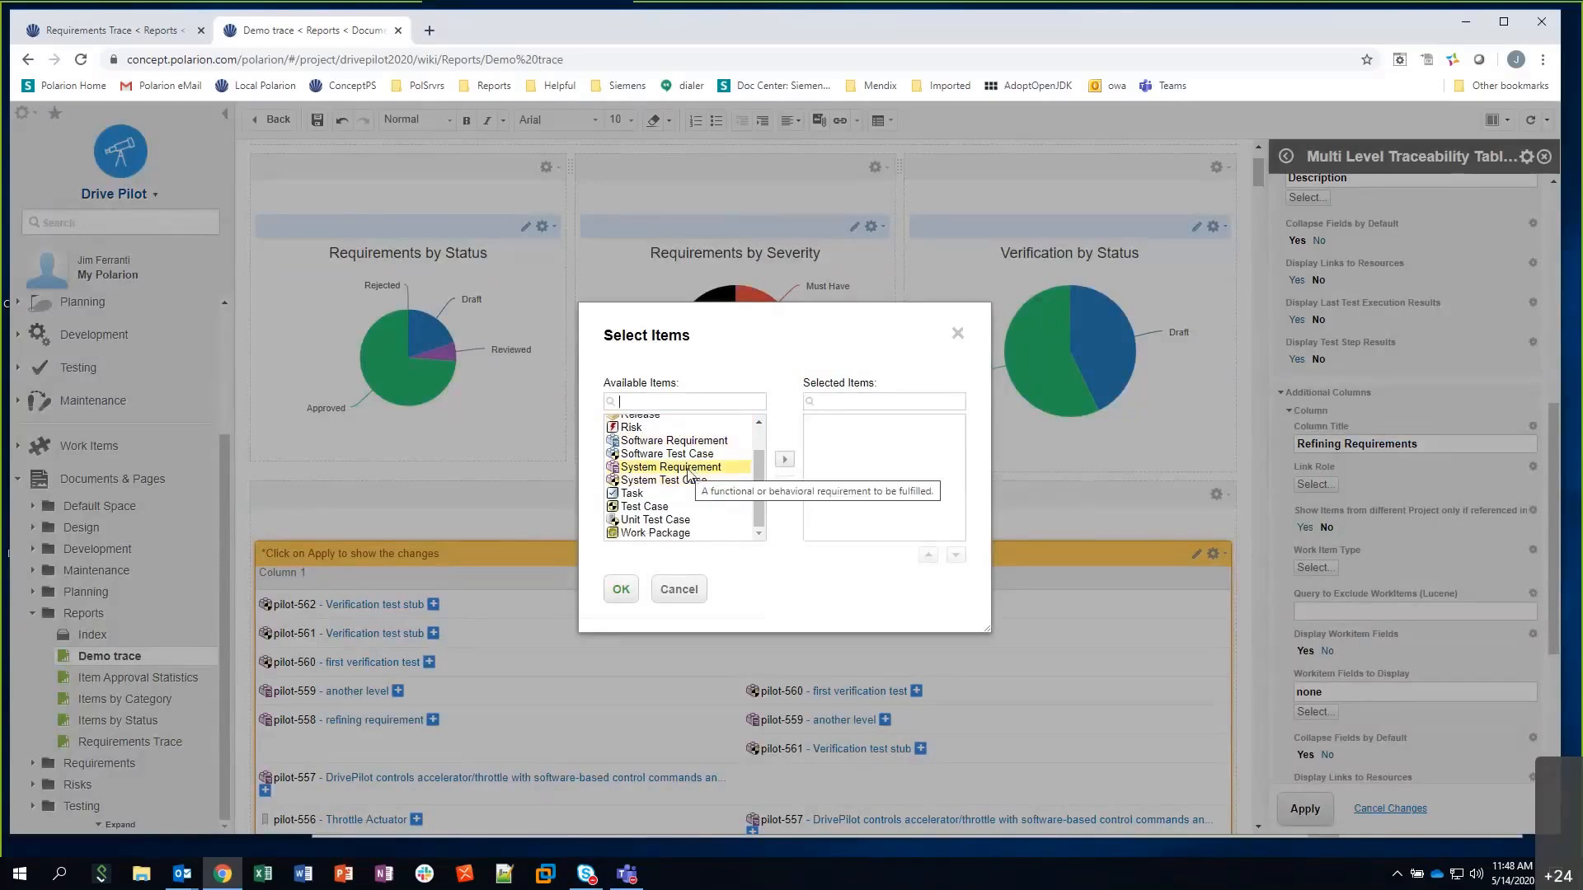
double_click(689, 473)
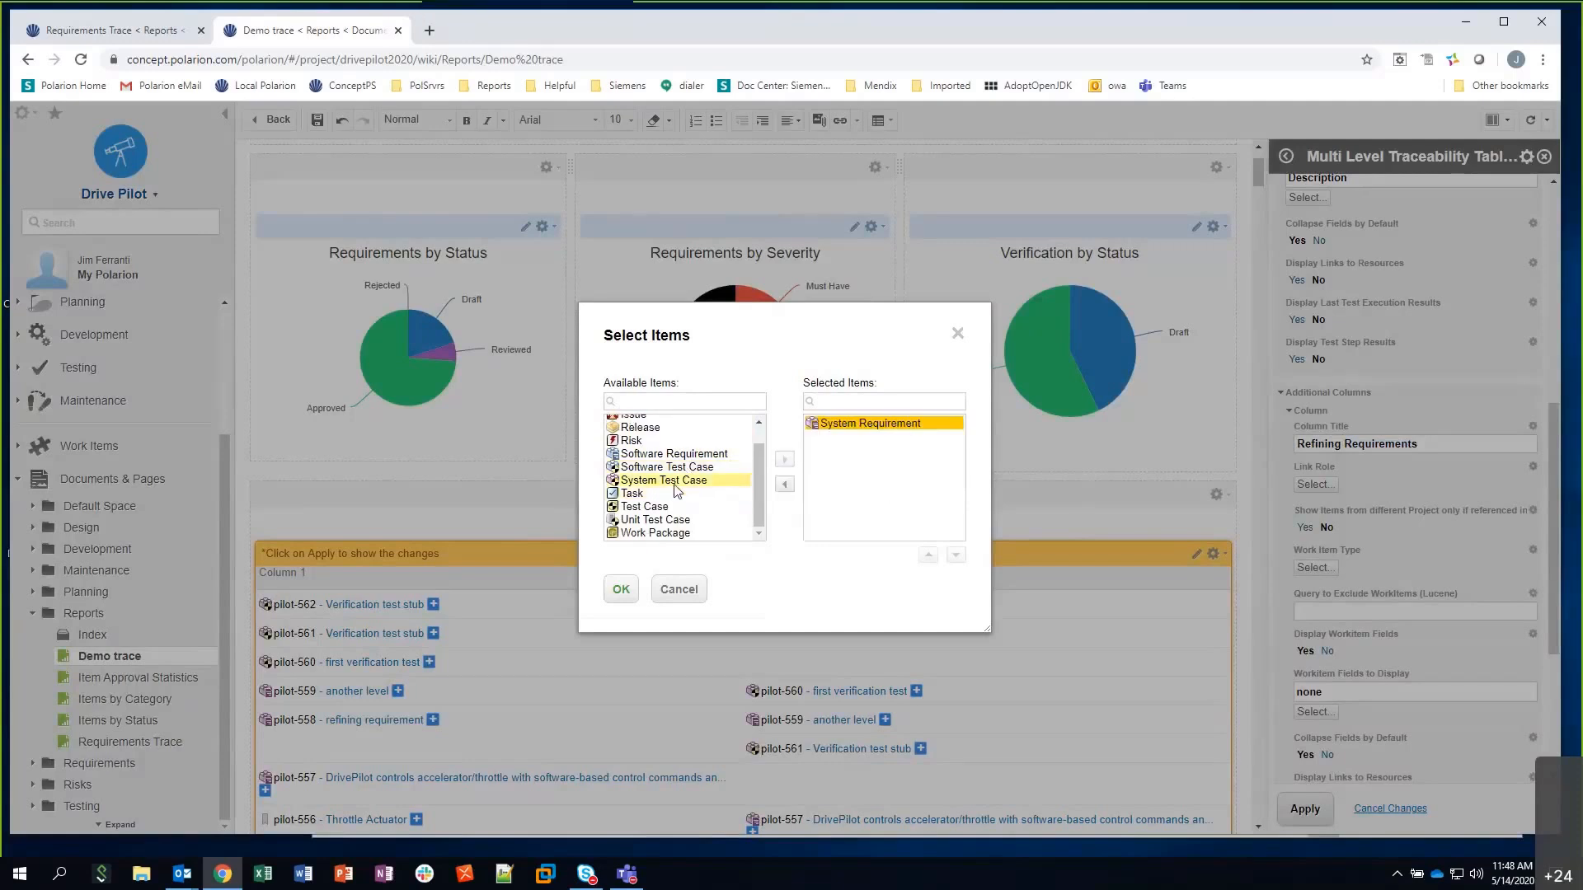
double_click(677, 481)
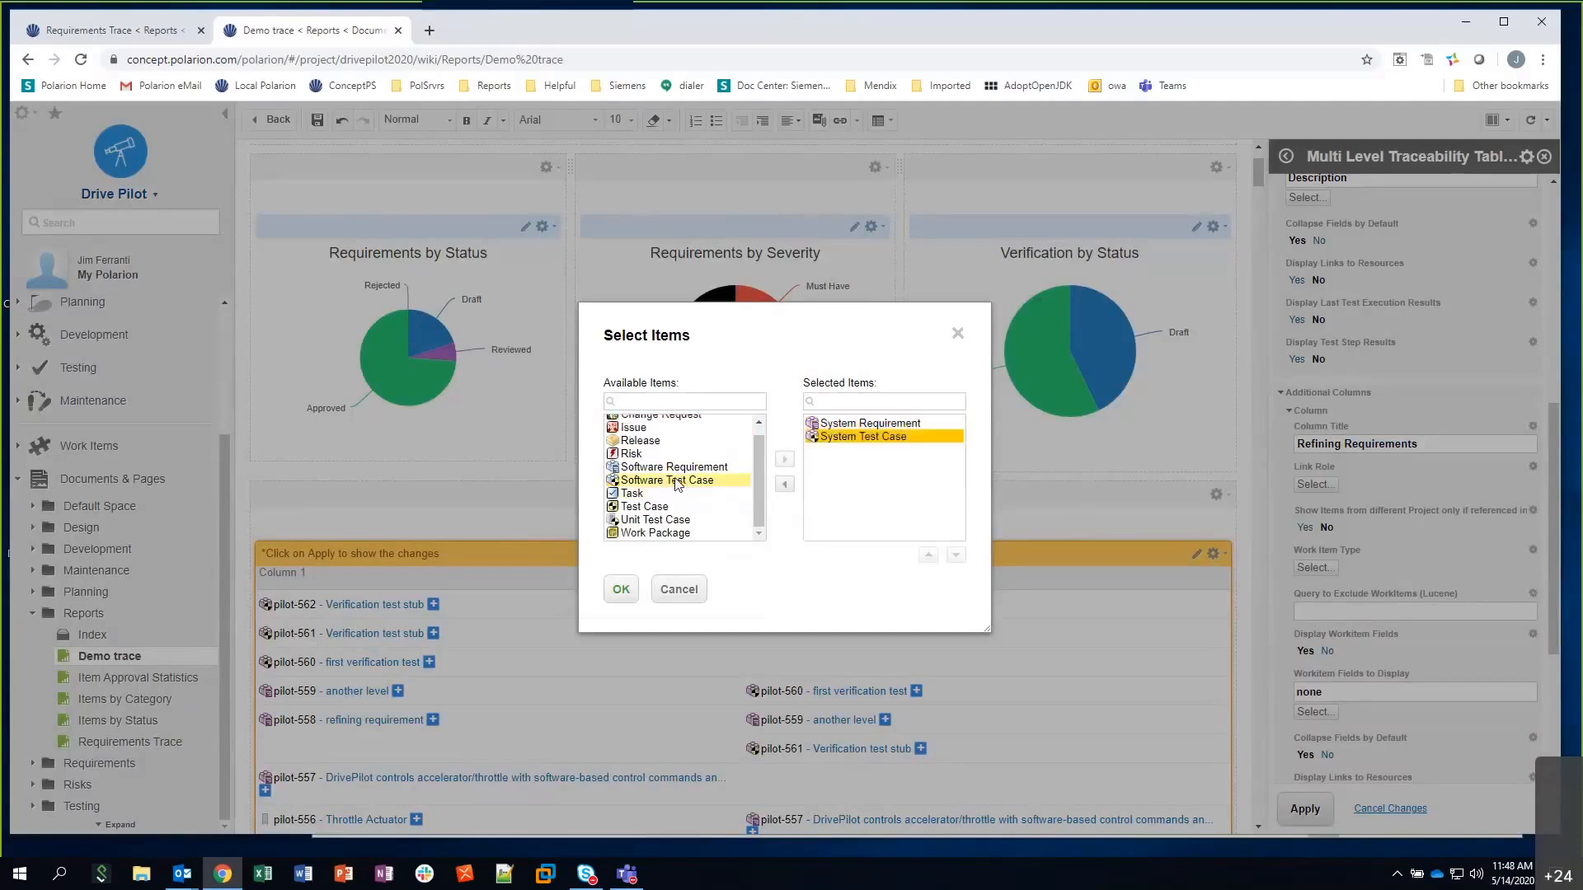
left_click(621, 590)
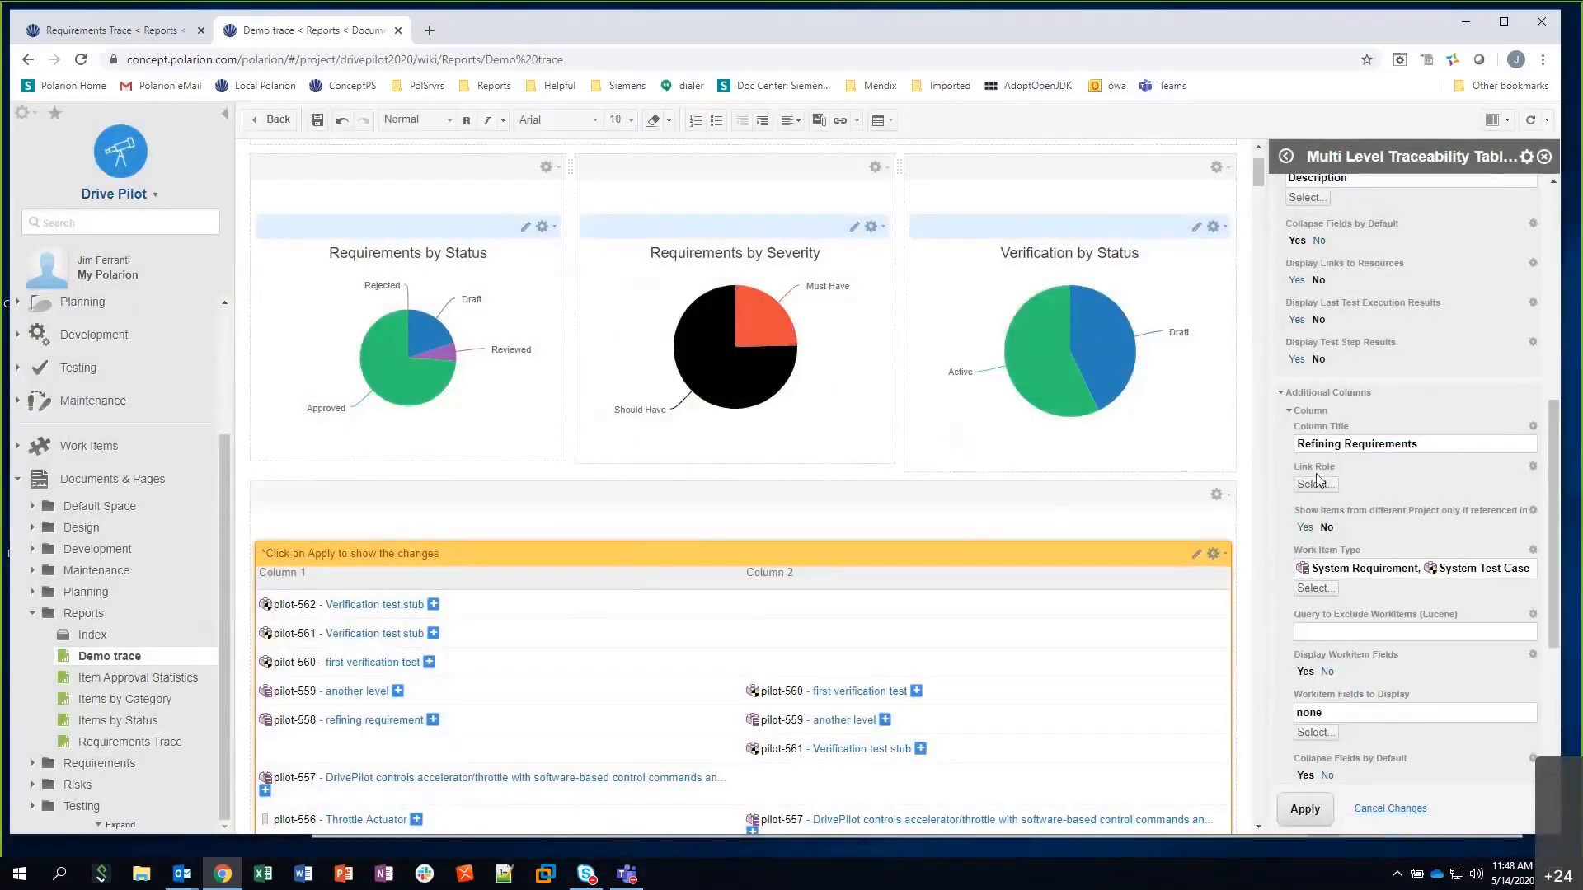
Choose Description as the work item field to display in the Refining Requirements column and remove none from the selection
scroll(1291, 488, "down", 3)
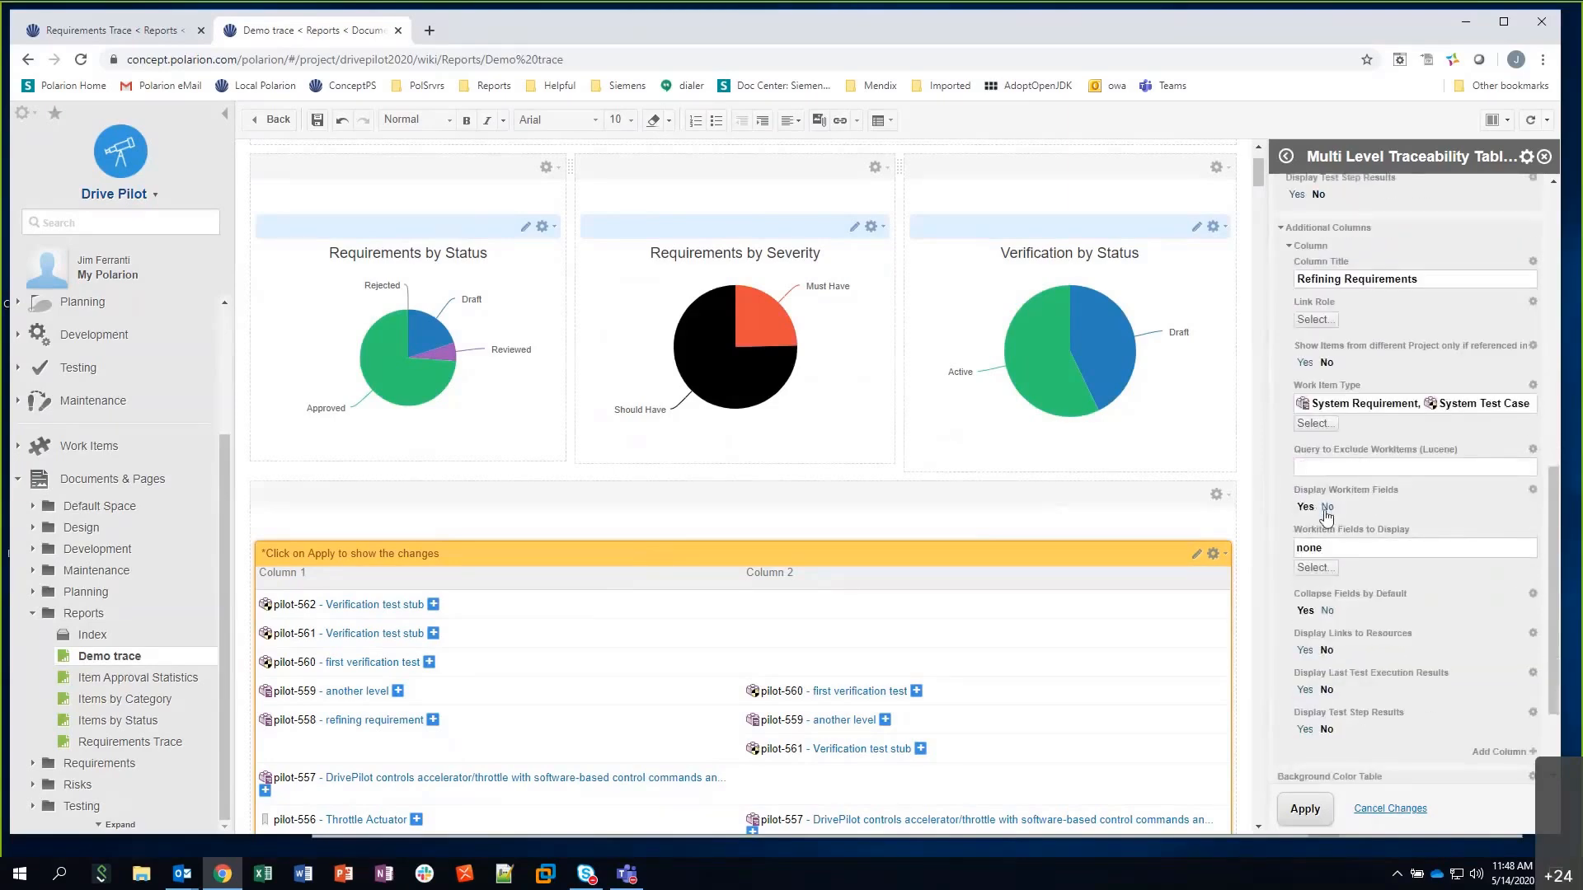
left_click(1314, 568)
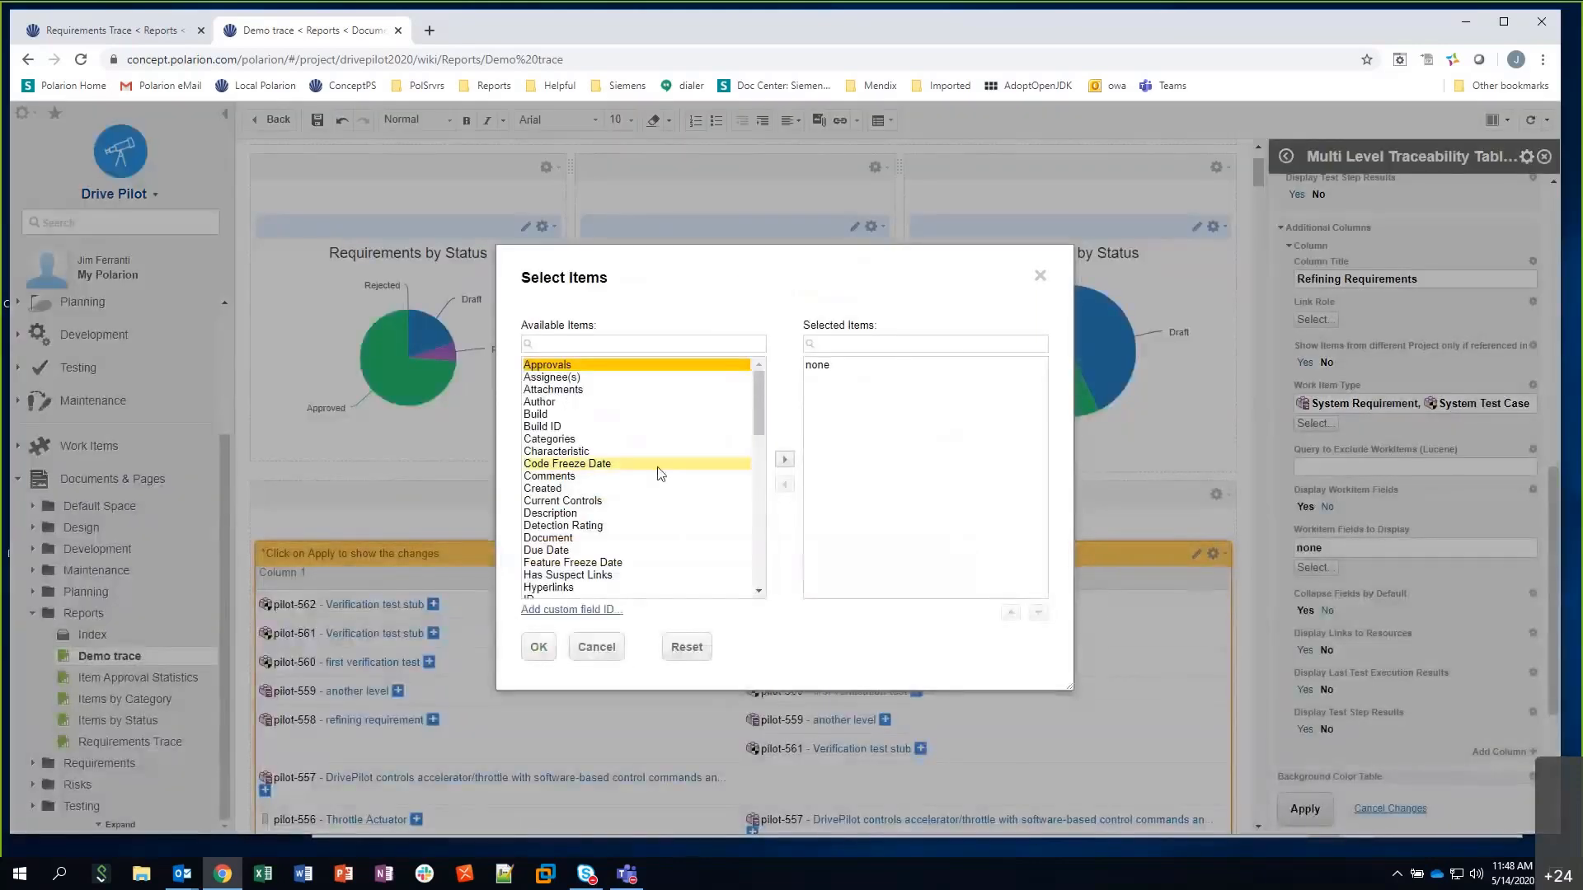
double_click(561, 514)
left_click(830, 366)
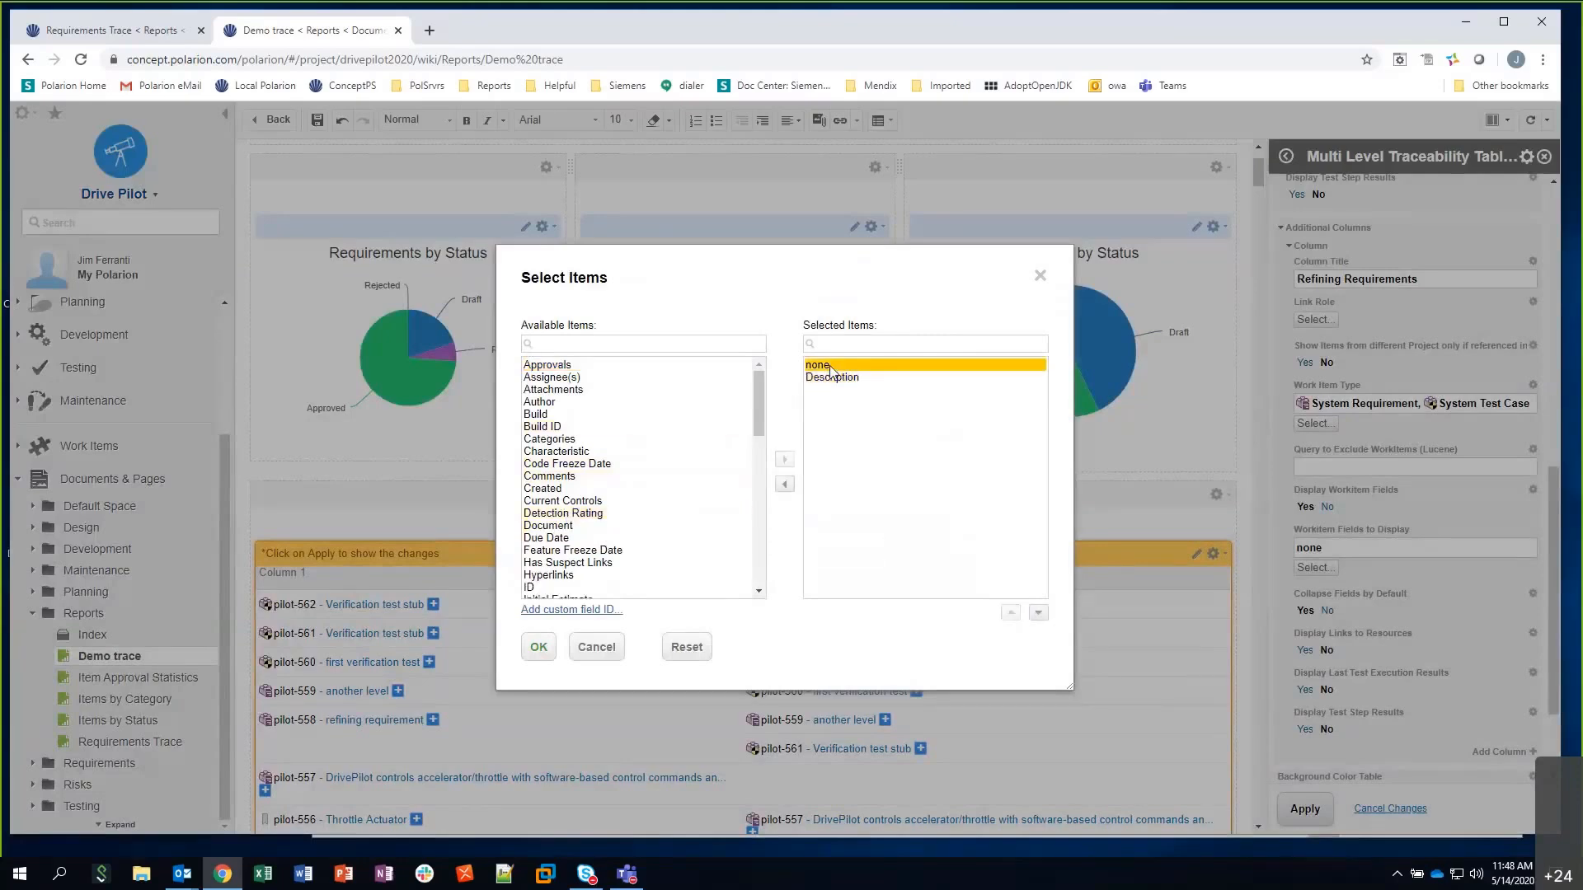
double_click(830, 366)
left_click(539, 646)
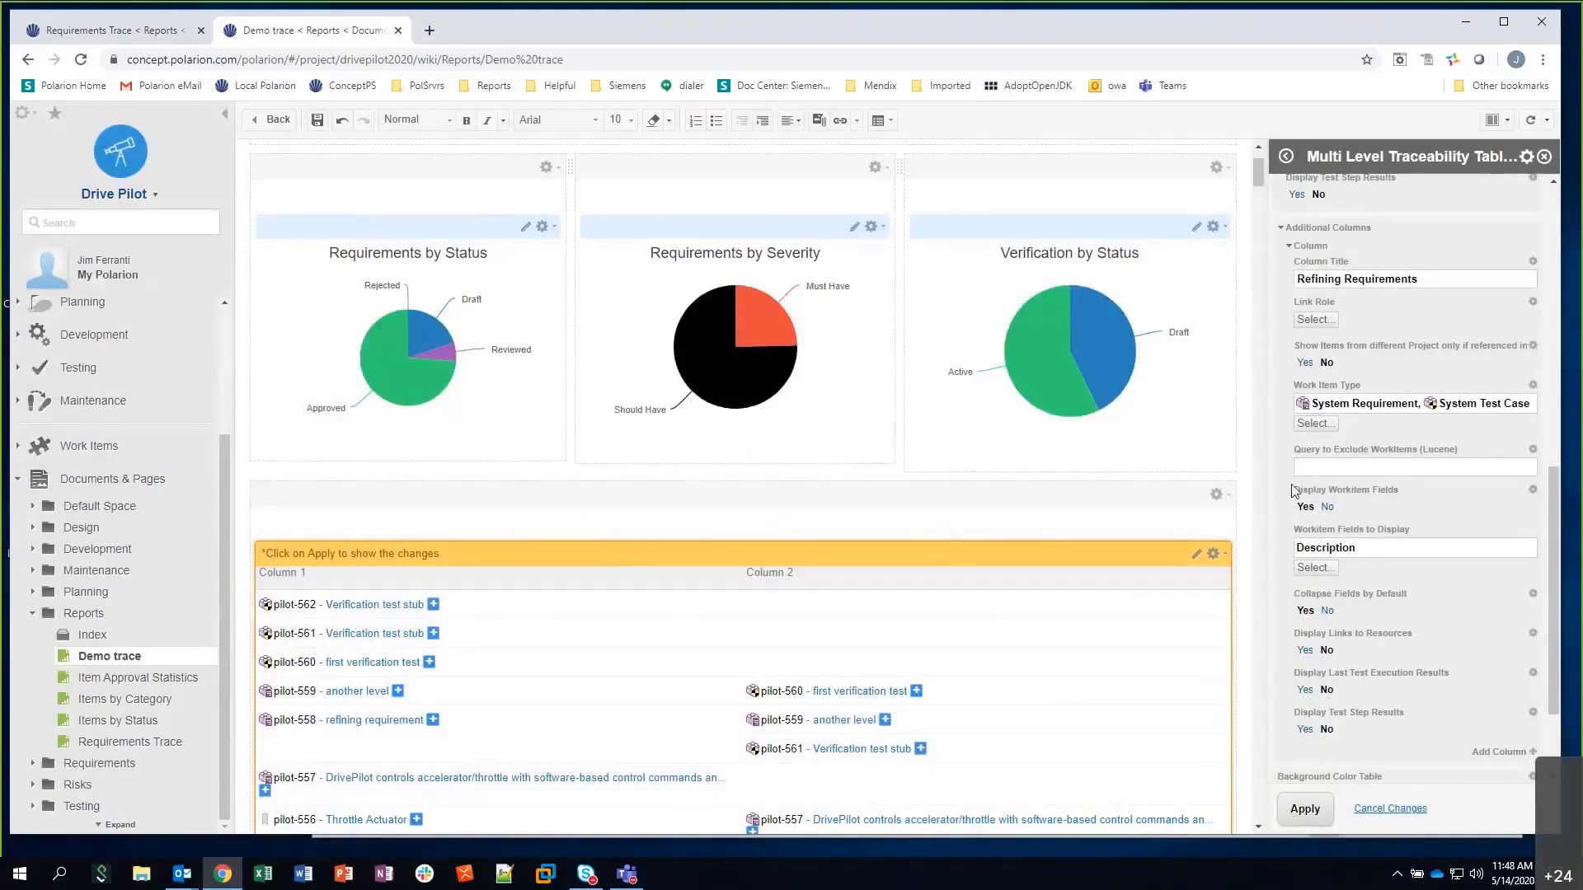
Add another column to the traceability table and title it "Sub Refining Requirements"
scroll(1300, 545, "down", 2)
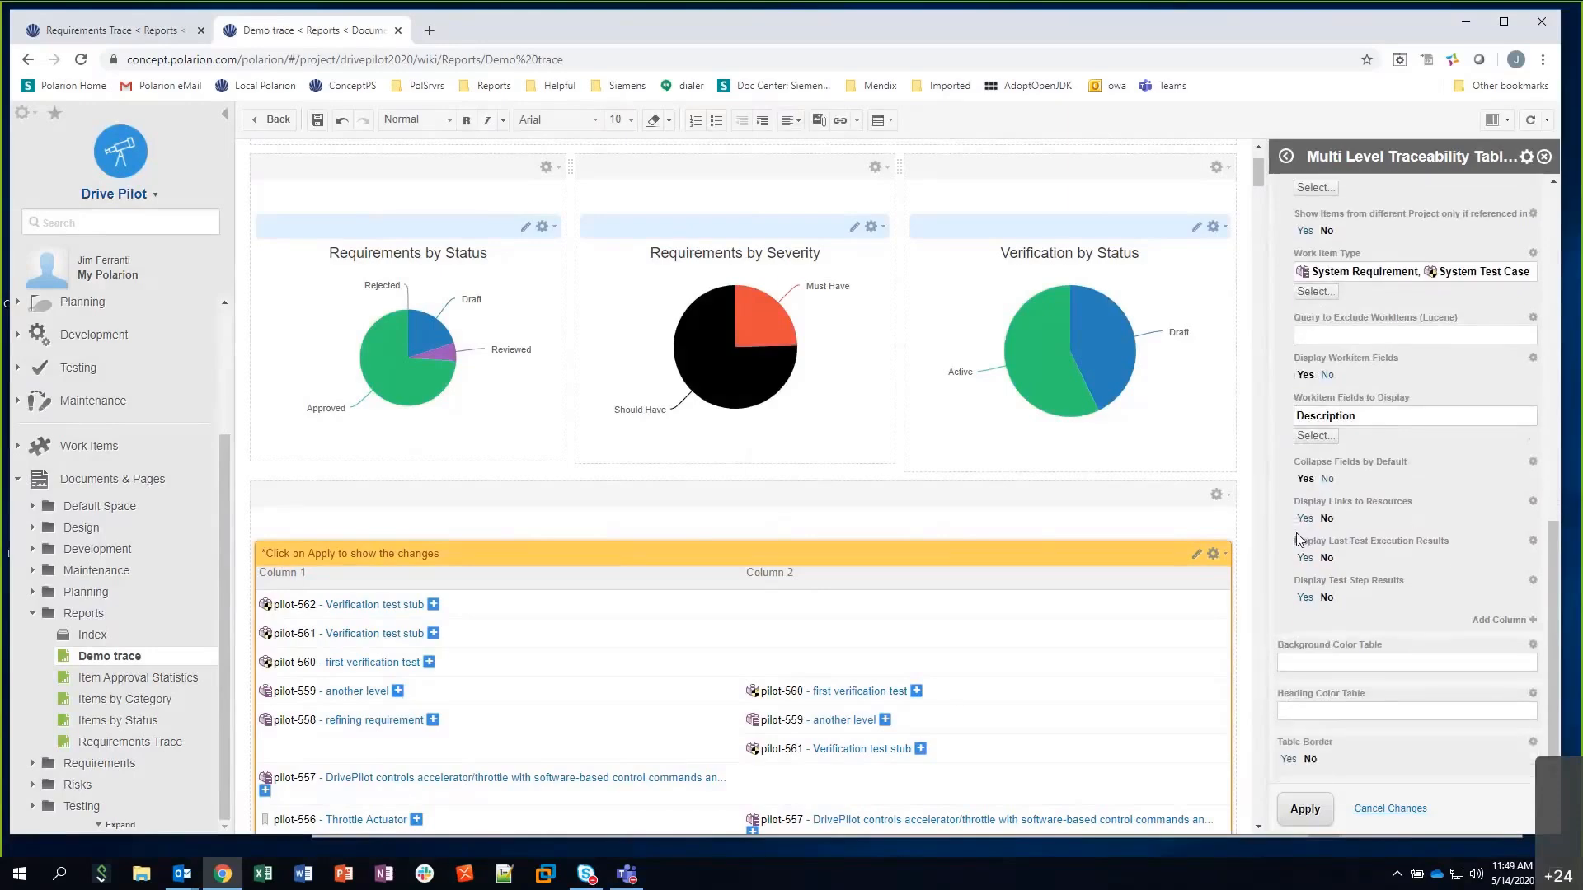
left_click(1504, 623)
scroll(1400, 597, "down", 2)
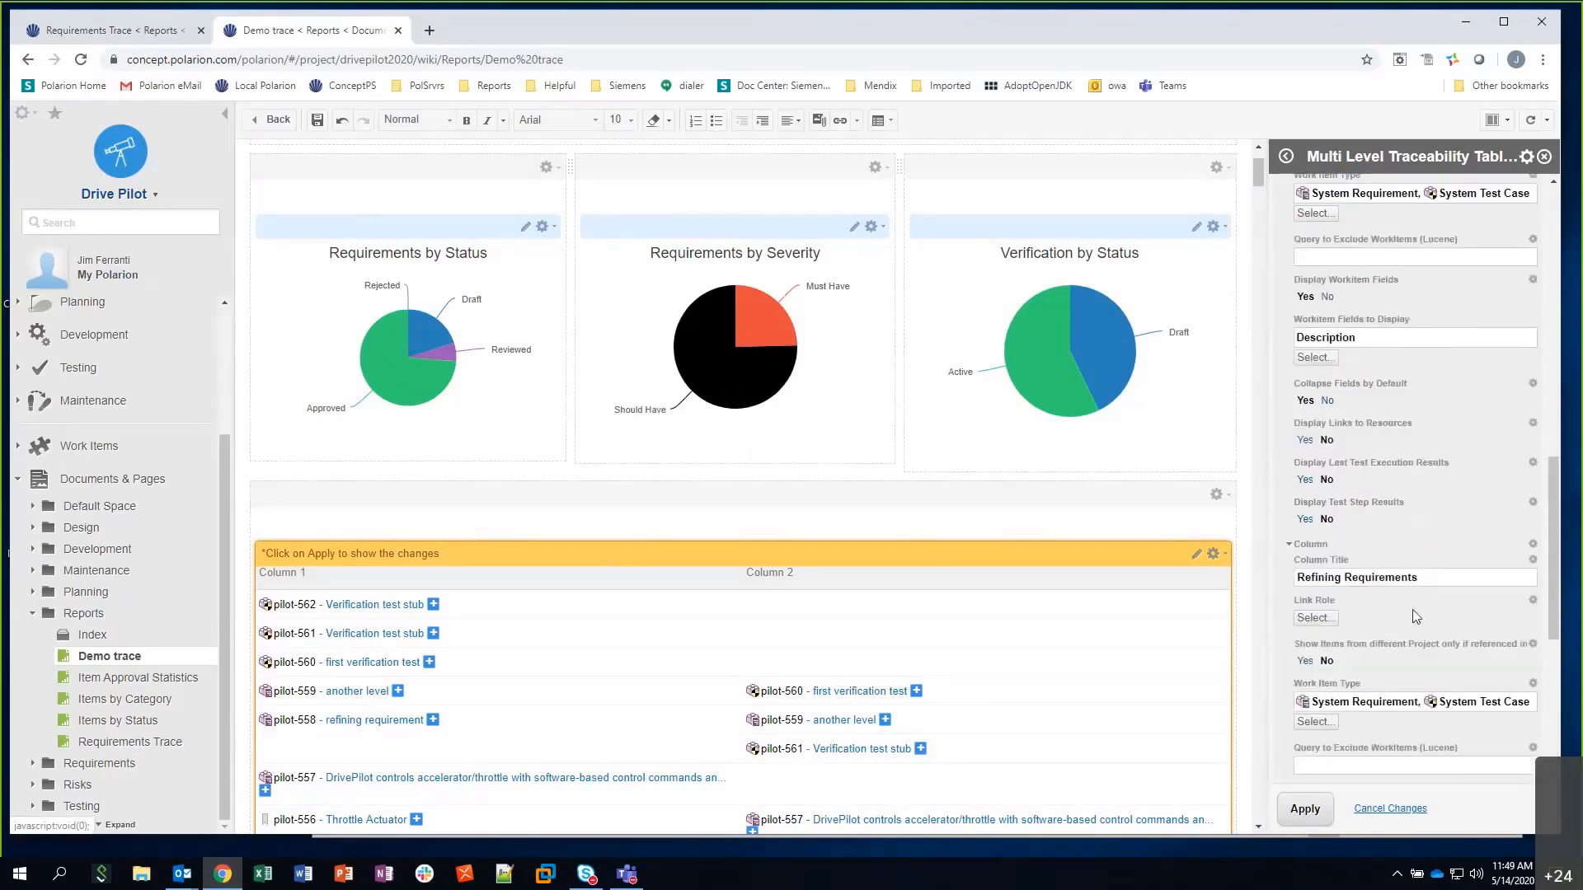
left_click(1299, 547)
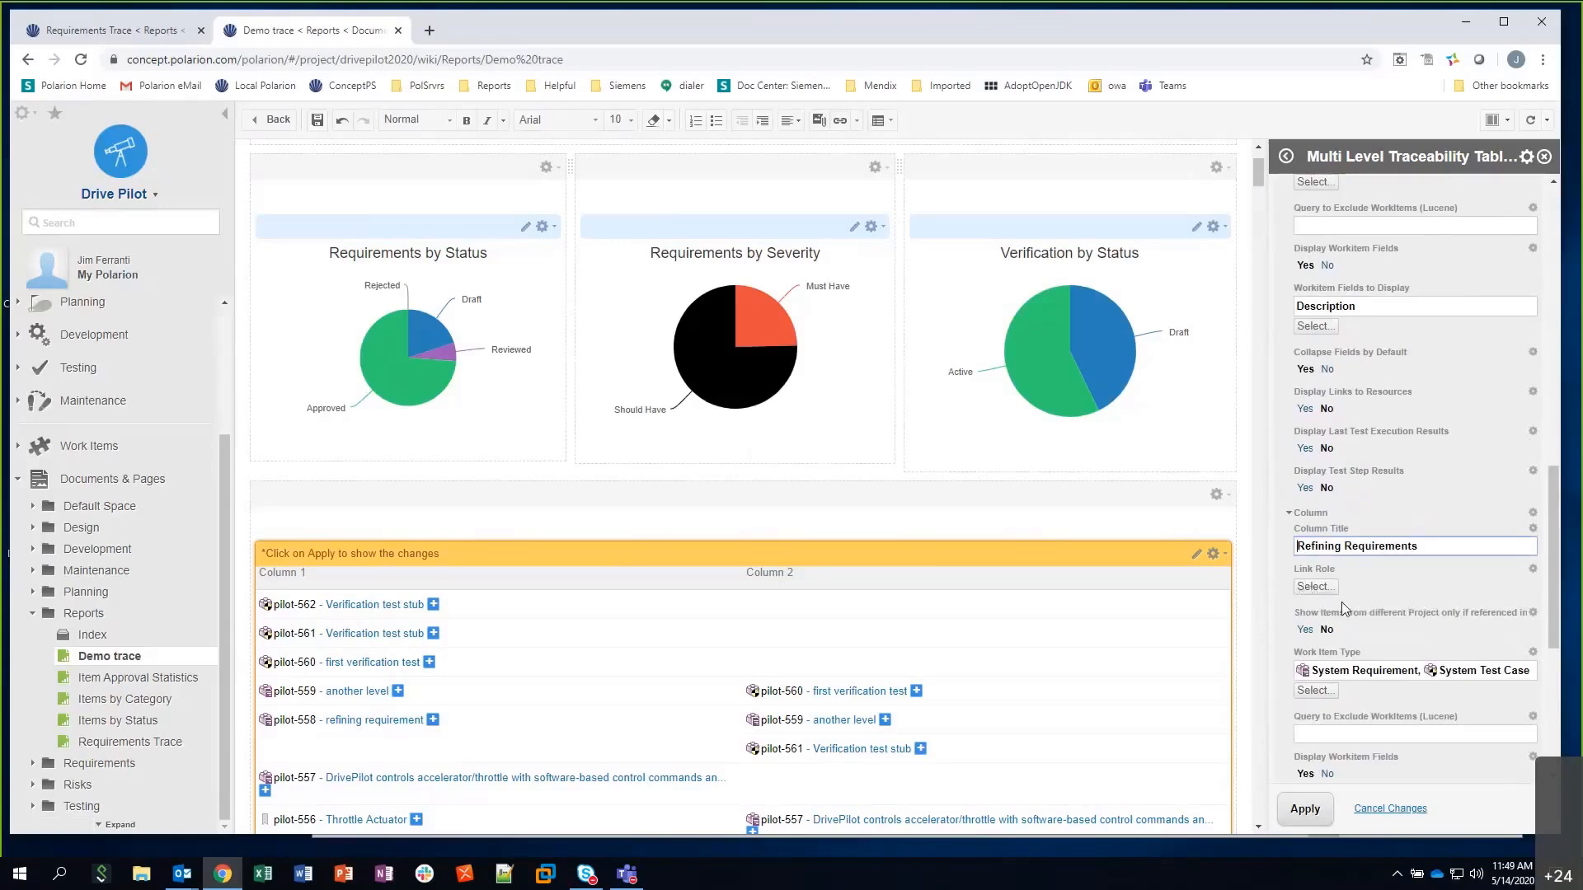
type("Sub")
scroll(1383, 564, "down", 3)
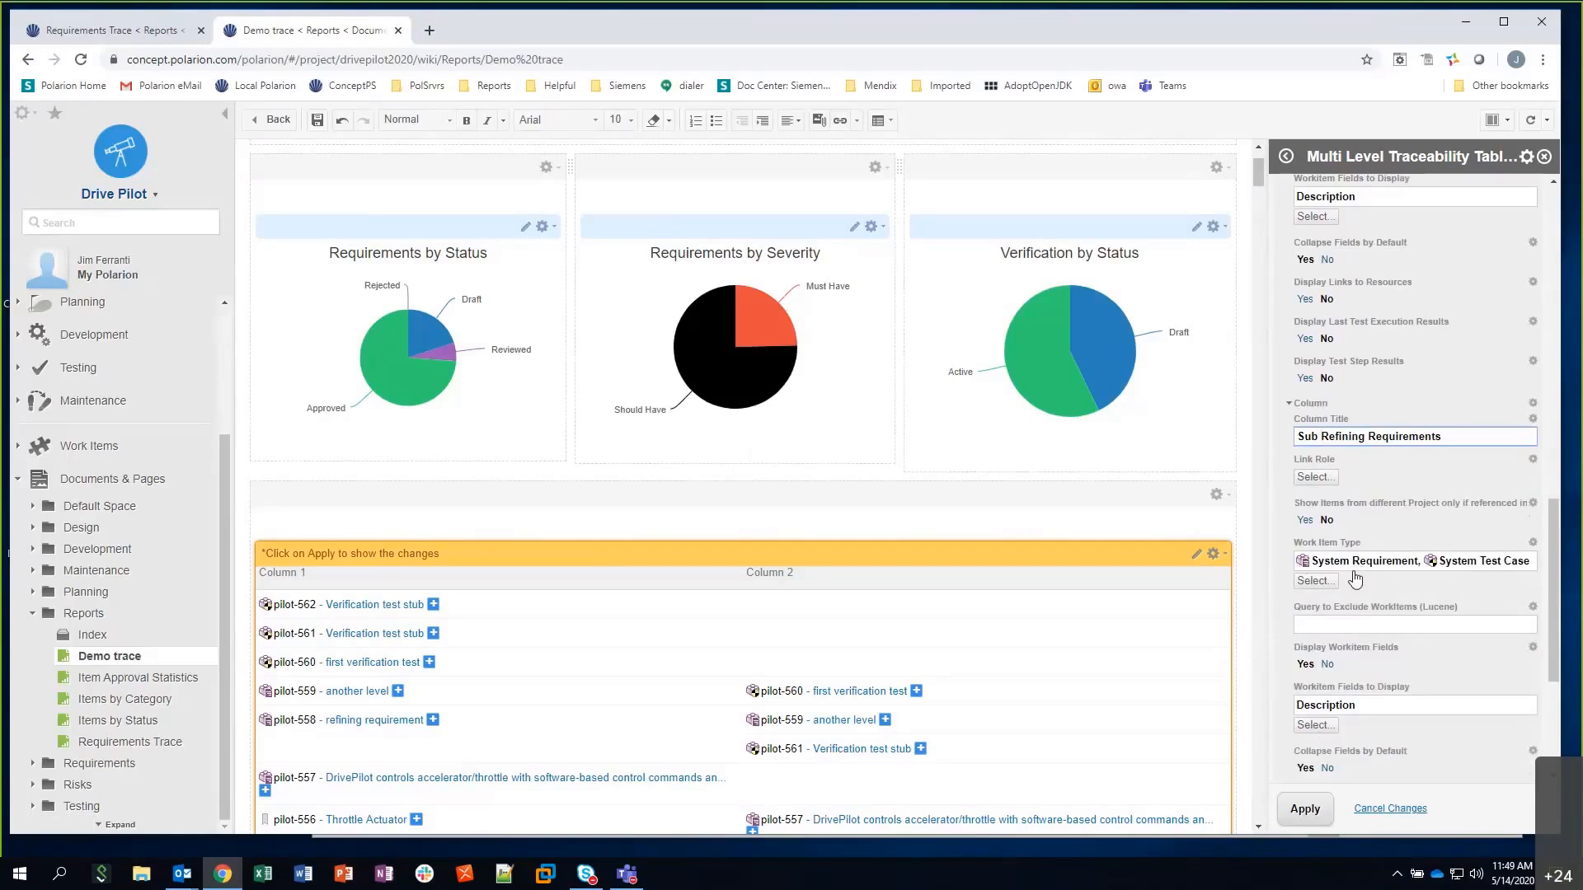
Add a further column after Sub Refining Requirements and title it "Verification"
scroll(1361, 571, "down", 3)
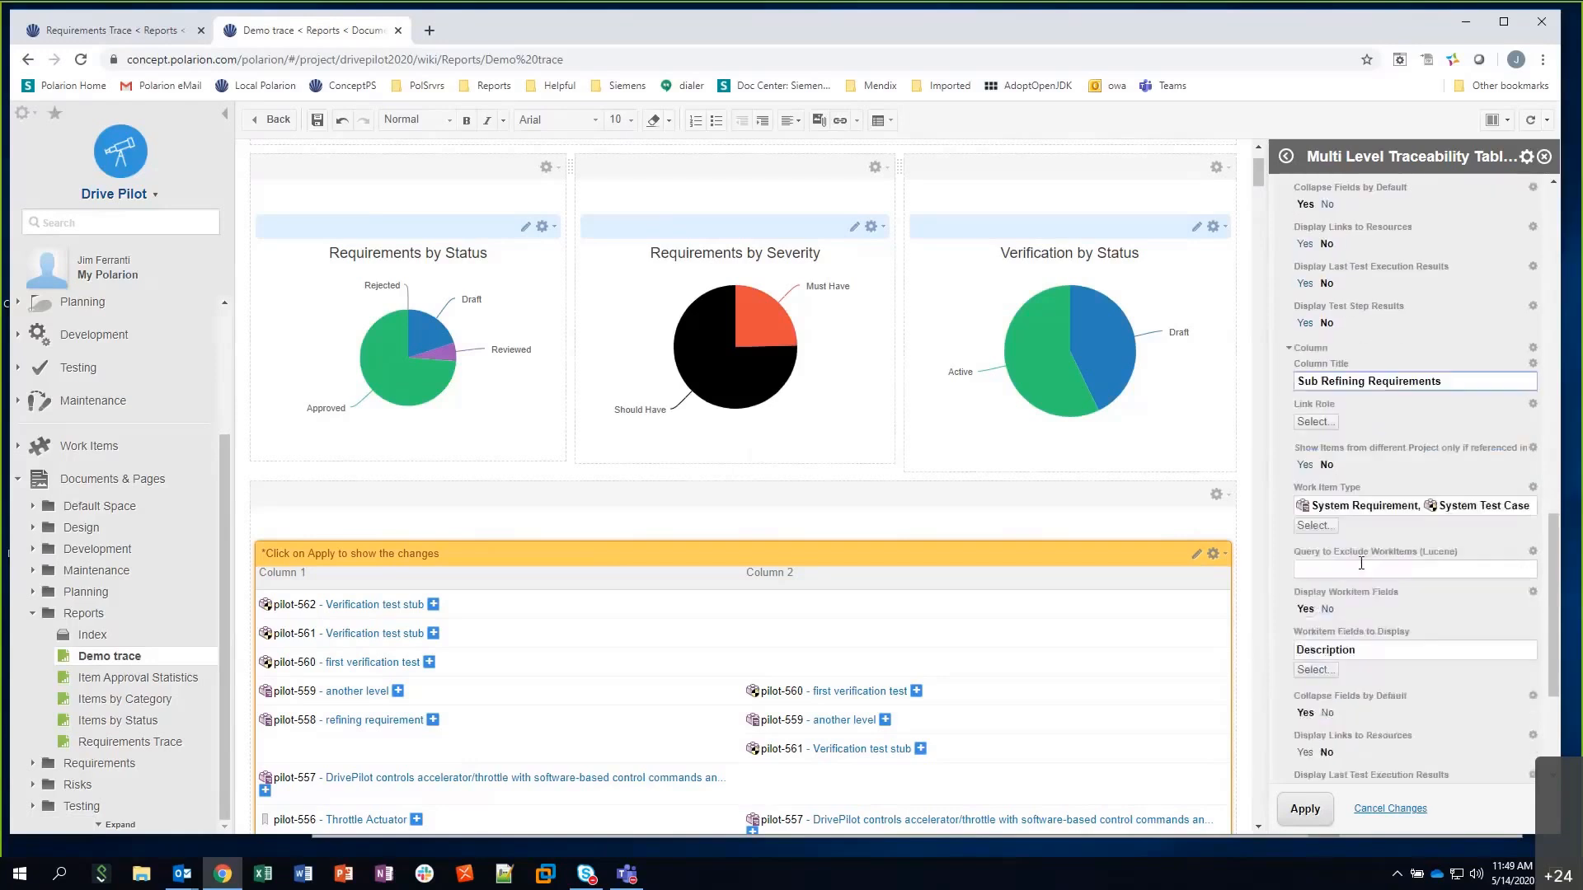
scroll(1356, 576, "down", 3)
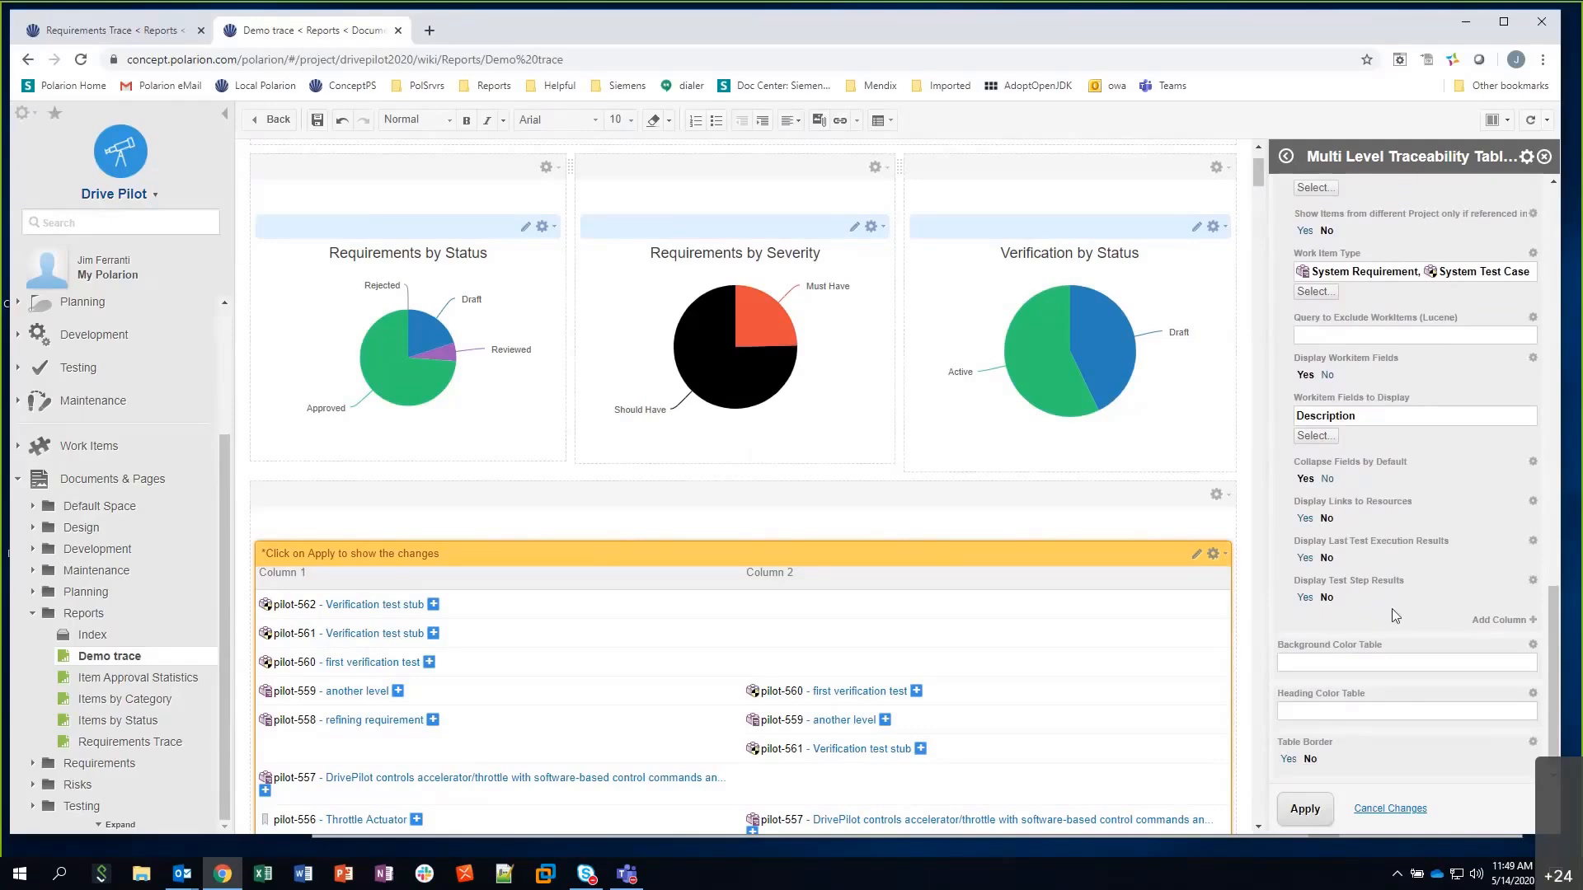
left_click(1515, 624)
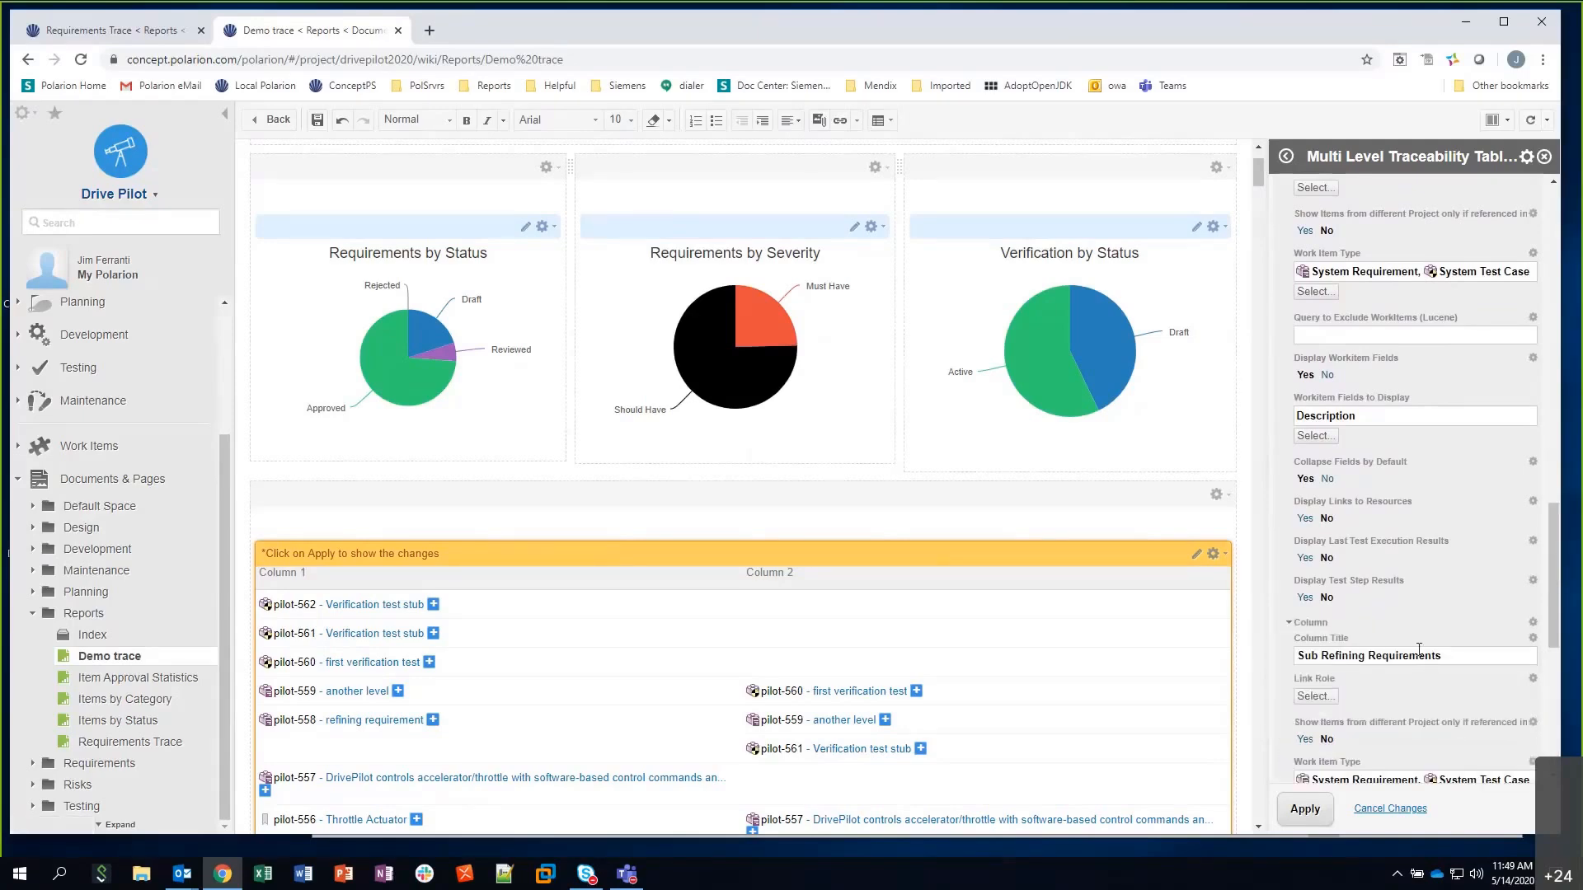
left_click_drag(1449, 655, 1299, 657)
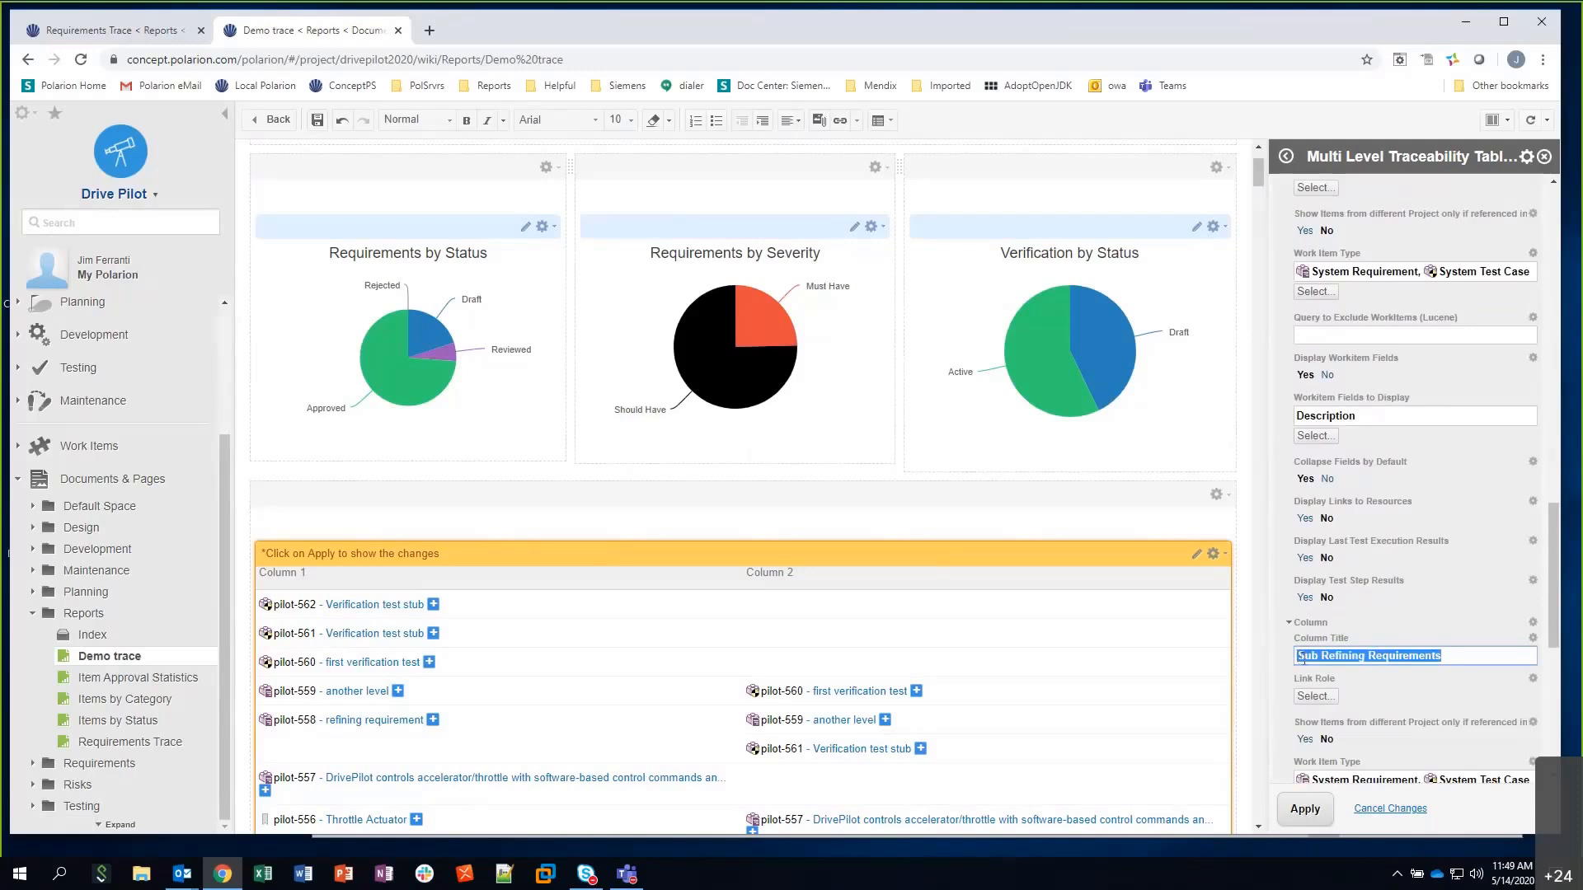
type("V")
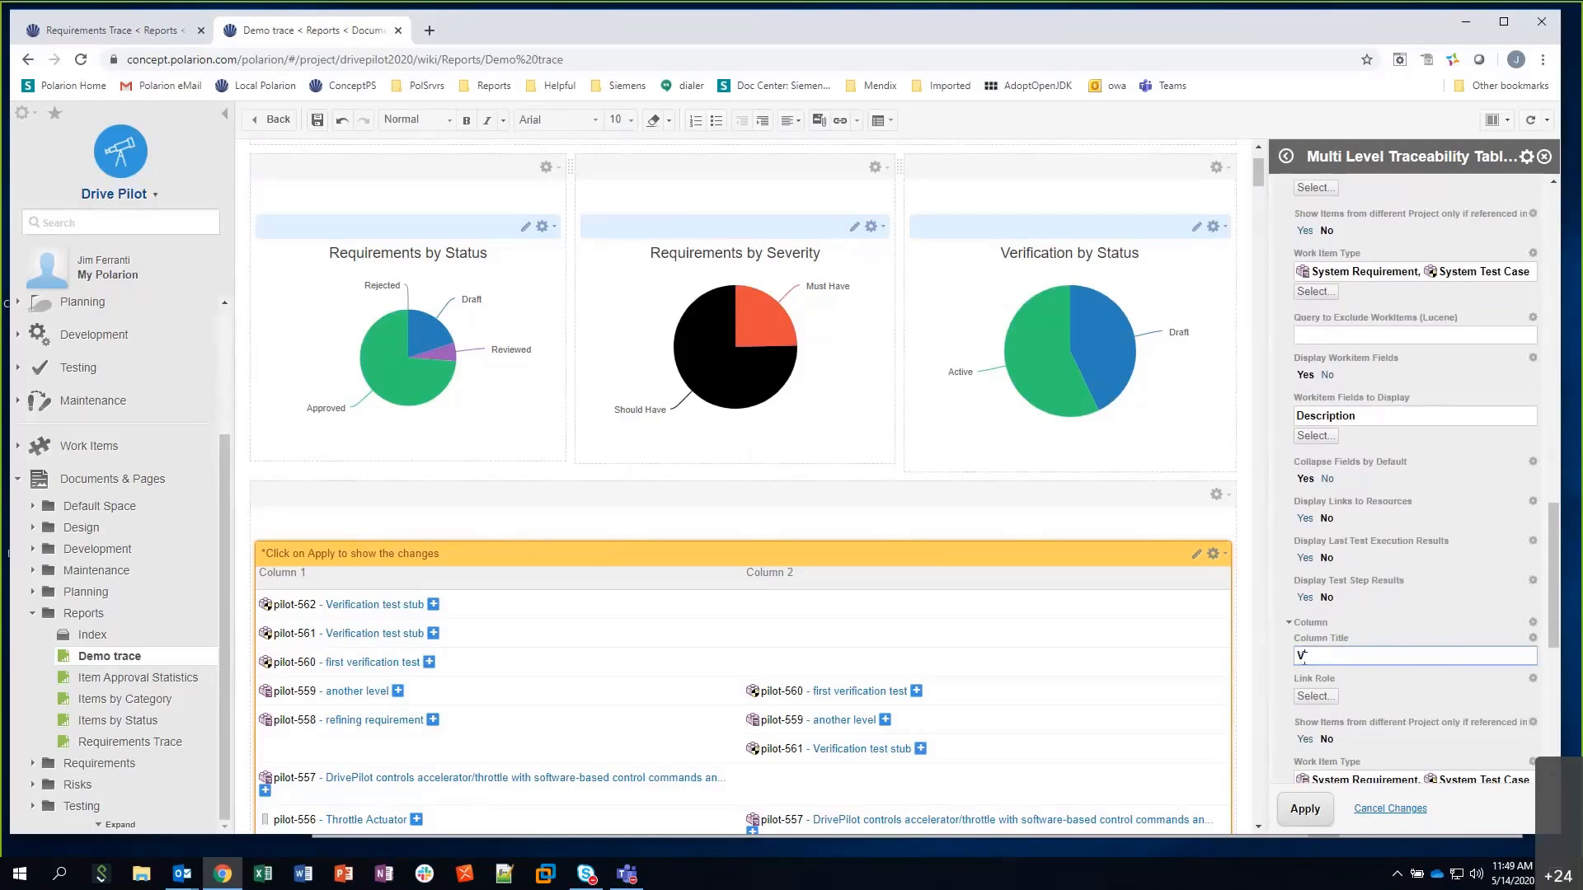
type("erification")
Check the Verification column's remaining settings, apply the changes to the traceability table and look through its rows on the page
scroll(1357, 658, "down", 2)
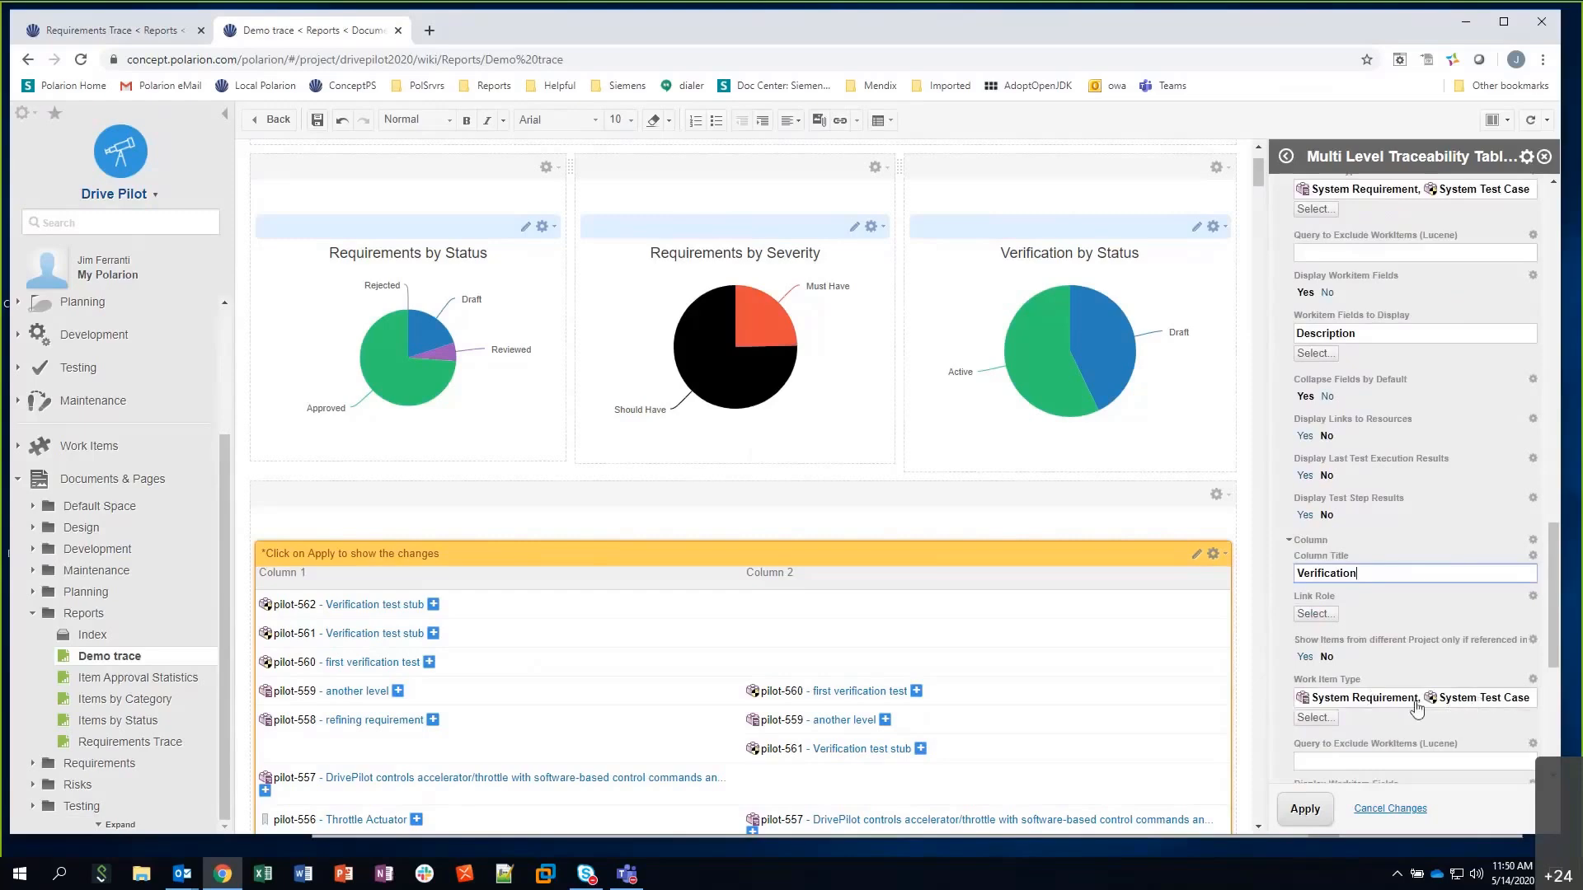
scroll(1385, 682, "down", 3)
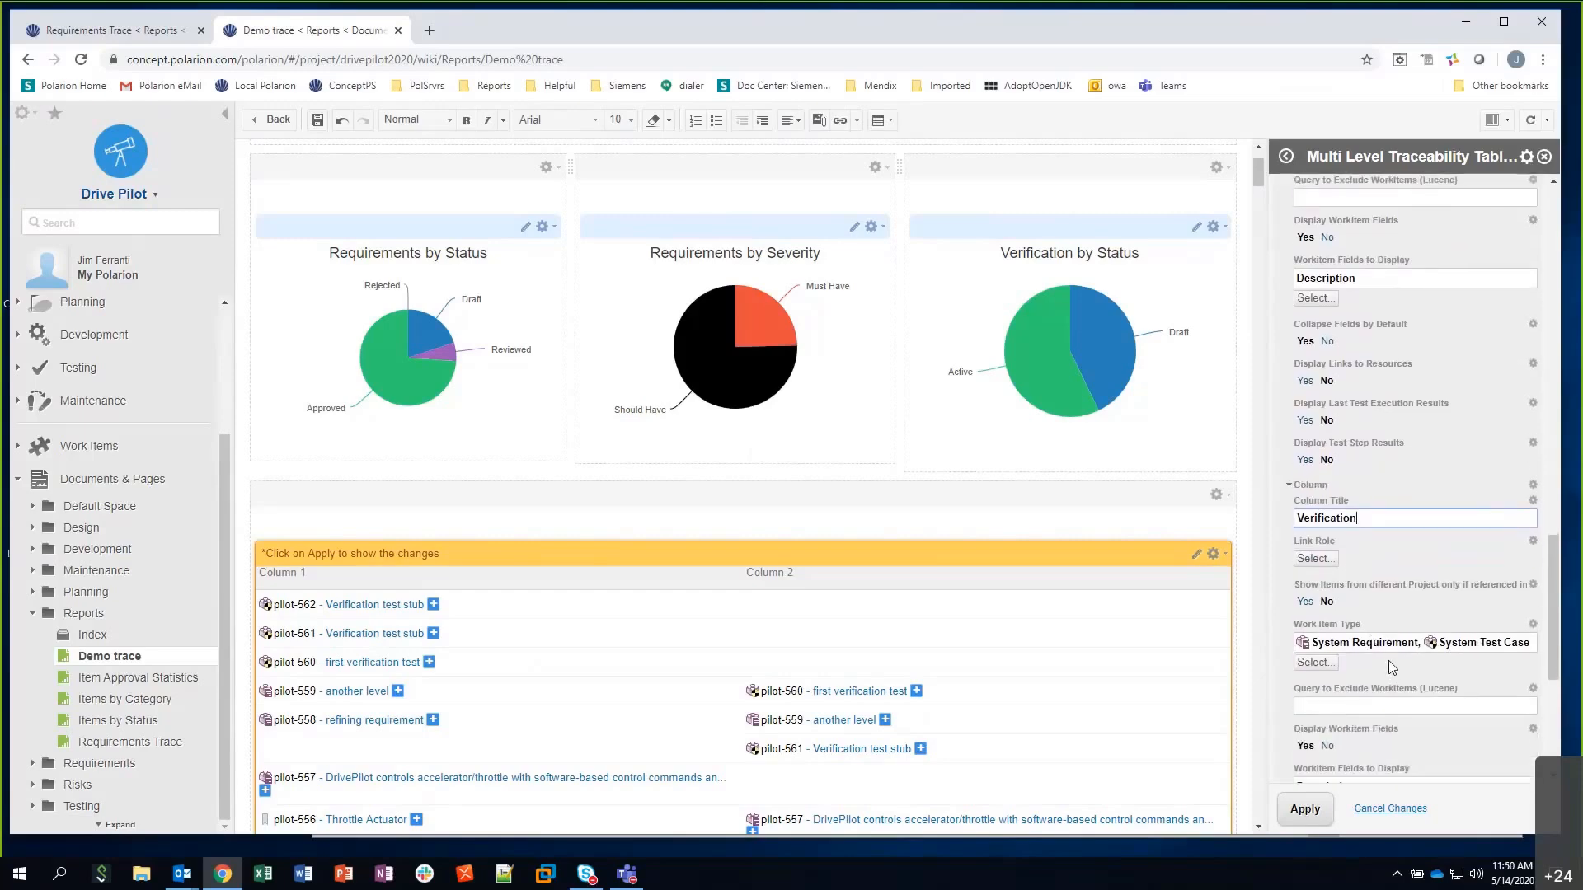
scroll(1394, 652, "down", 1)
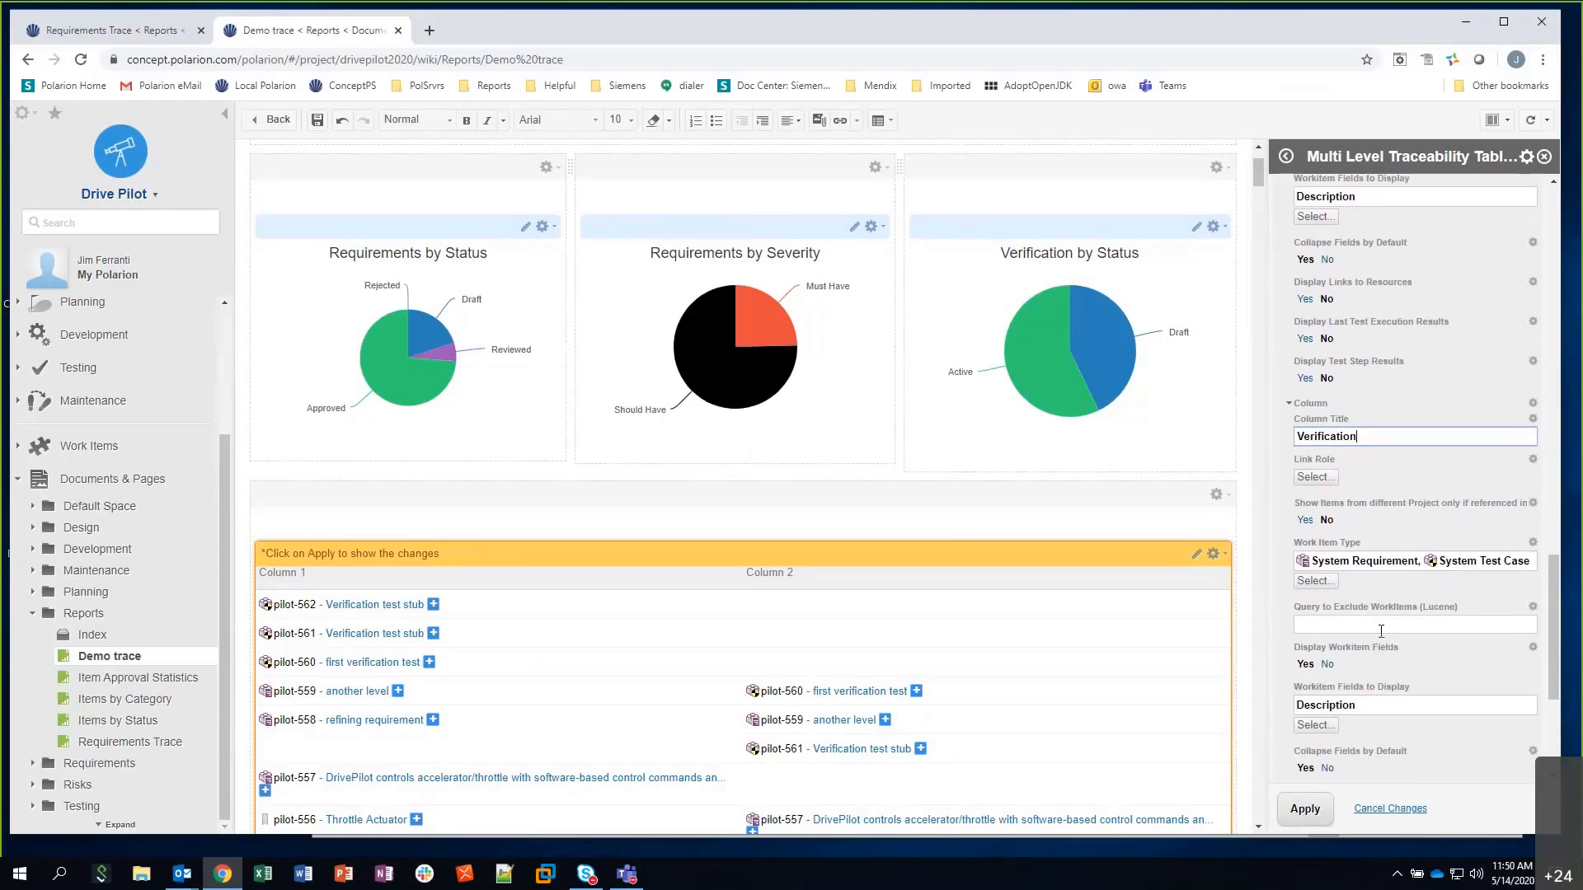
scroll(1352, 637, "down", 2)
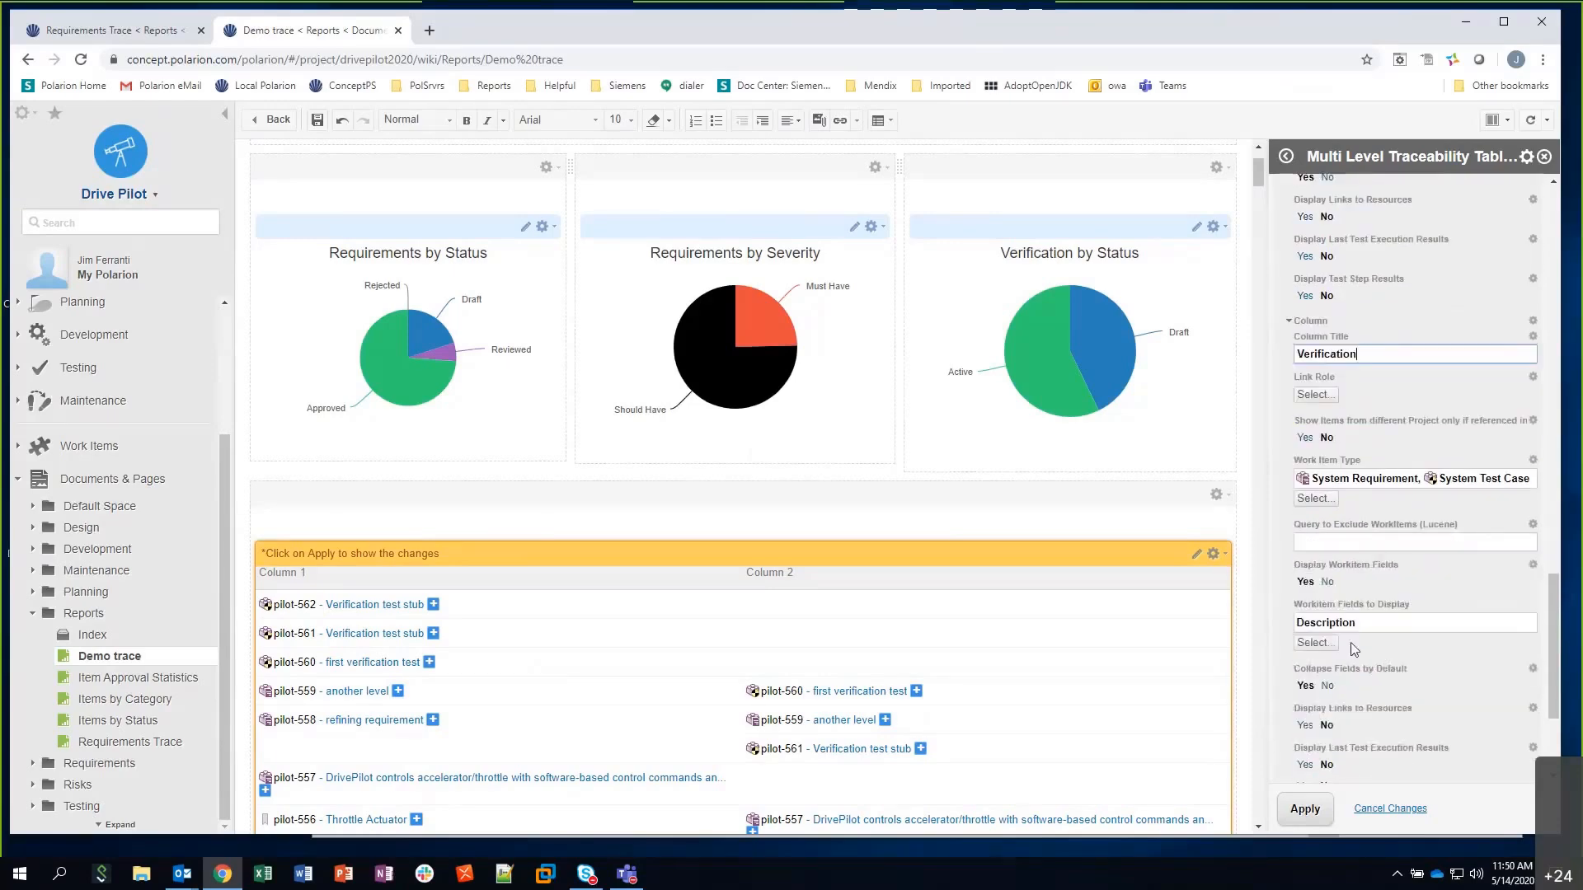
scroll(1359, 638, "down", 5)
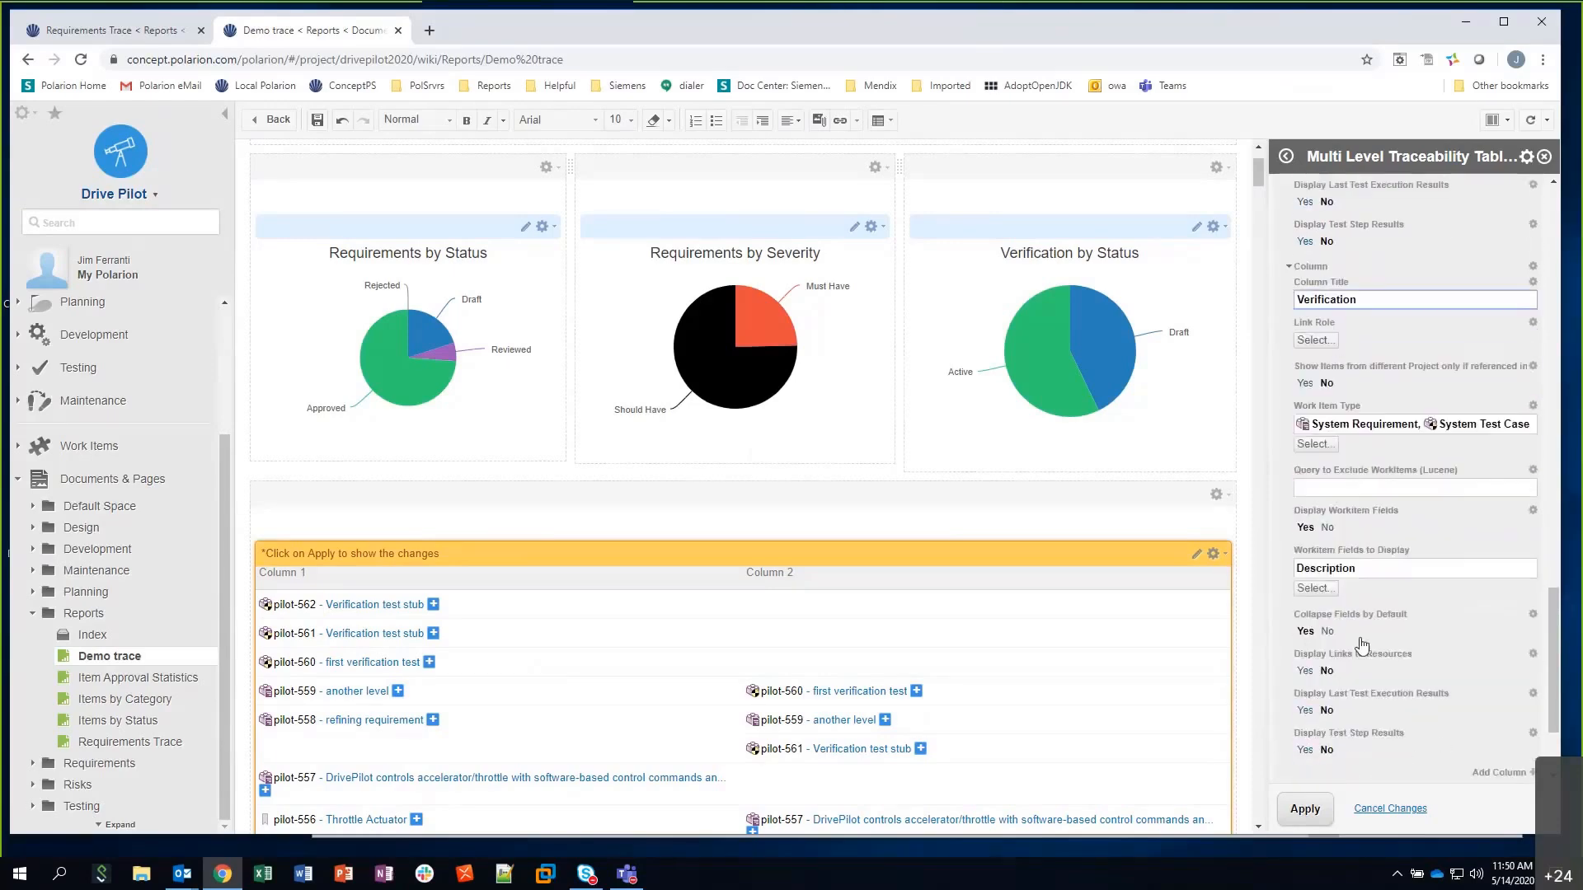
scroll(1362, 643, "down", 1)
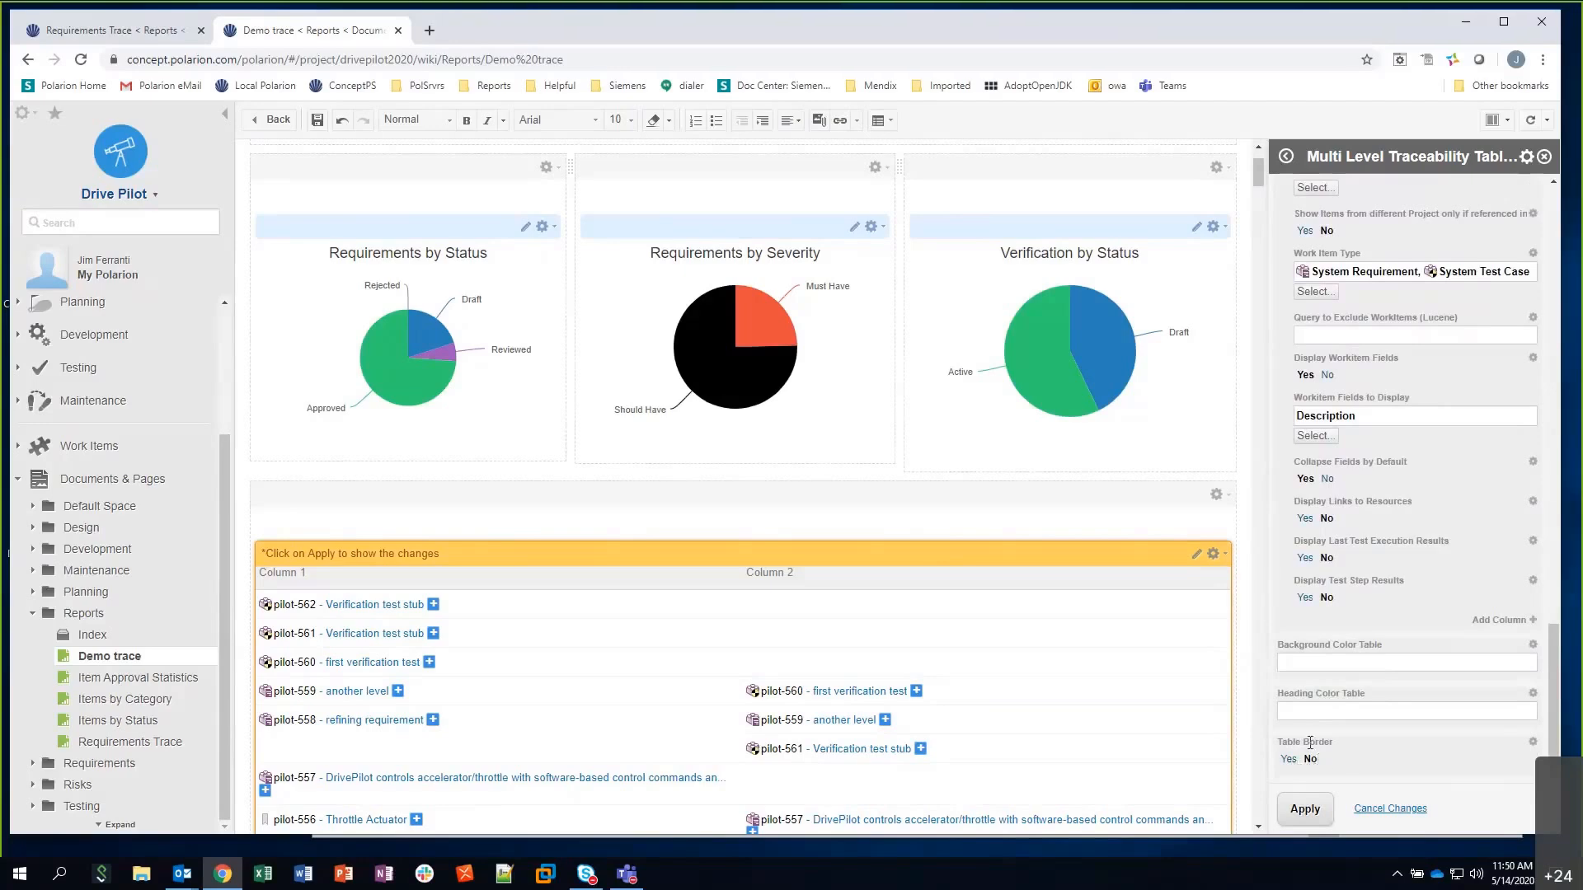
left_click(1306, 810)
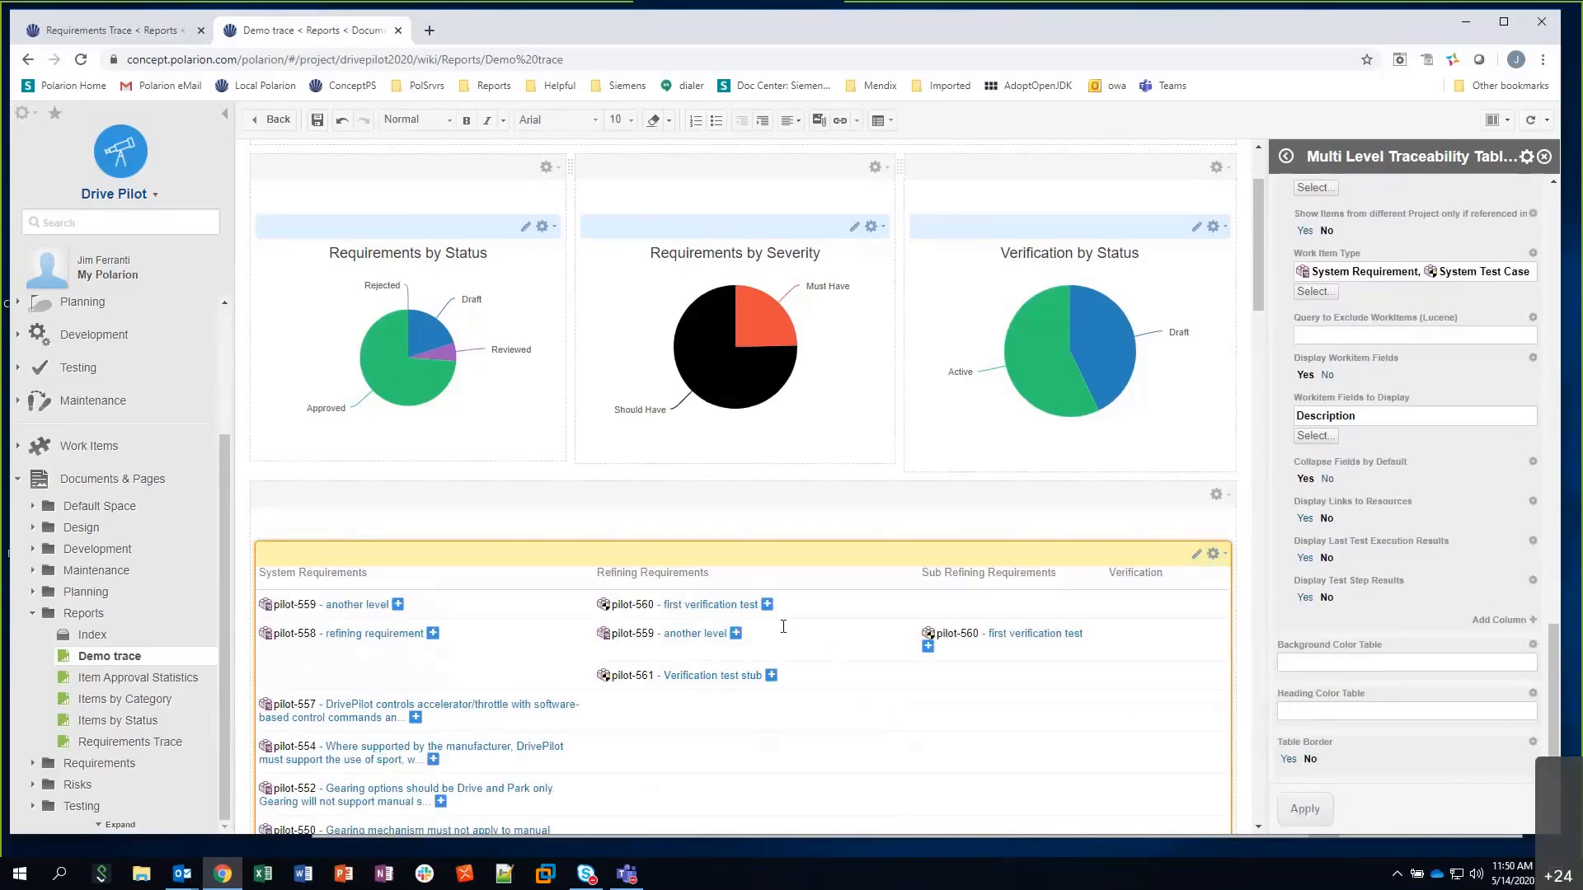
scroll(782, 625, "down", 8)
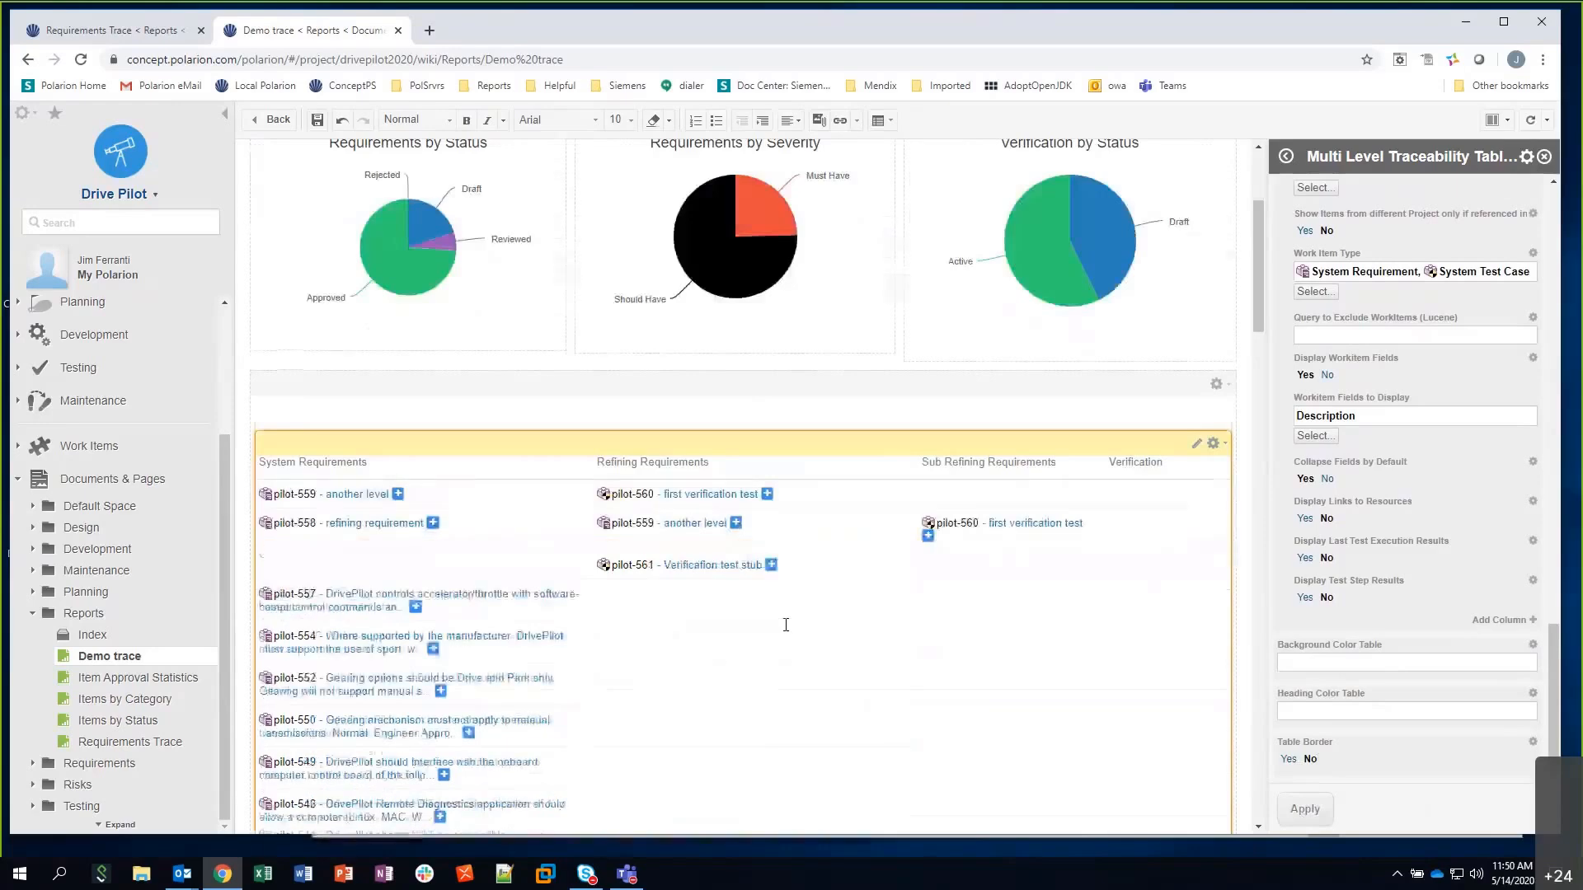
scroll(794, 616, "down", 4)
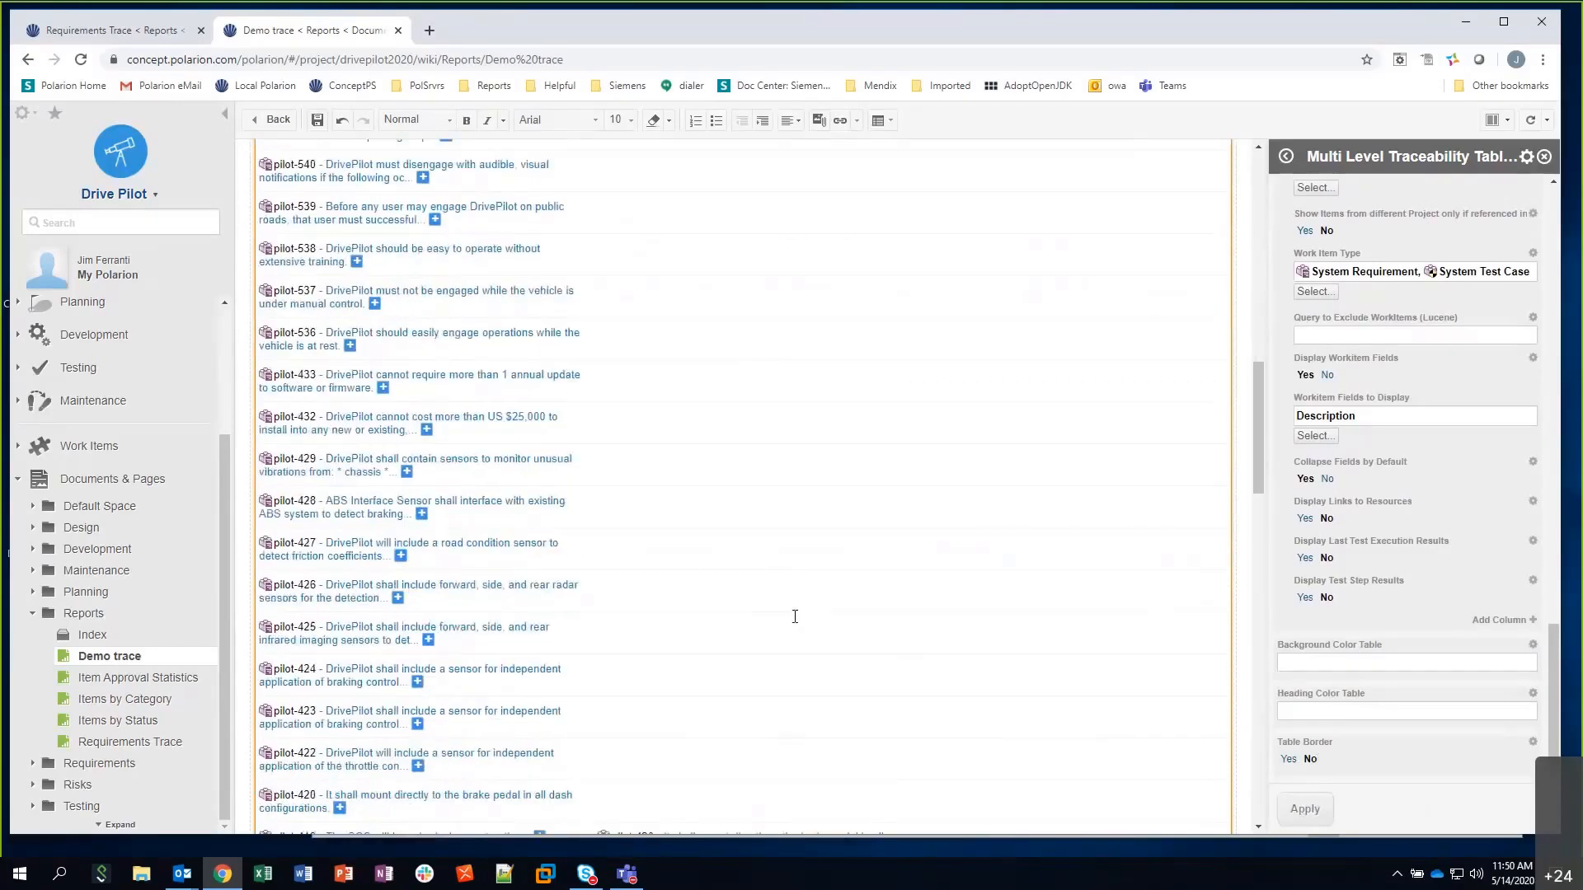
Examine the traceability table's rows through to the last requirement, checking how refining requirements and verification tests fill the four columns
scroll(795, 617, "down", 15)
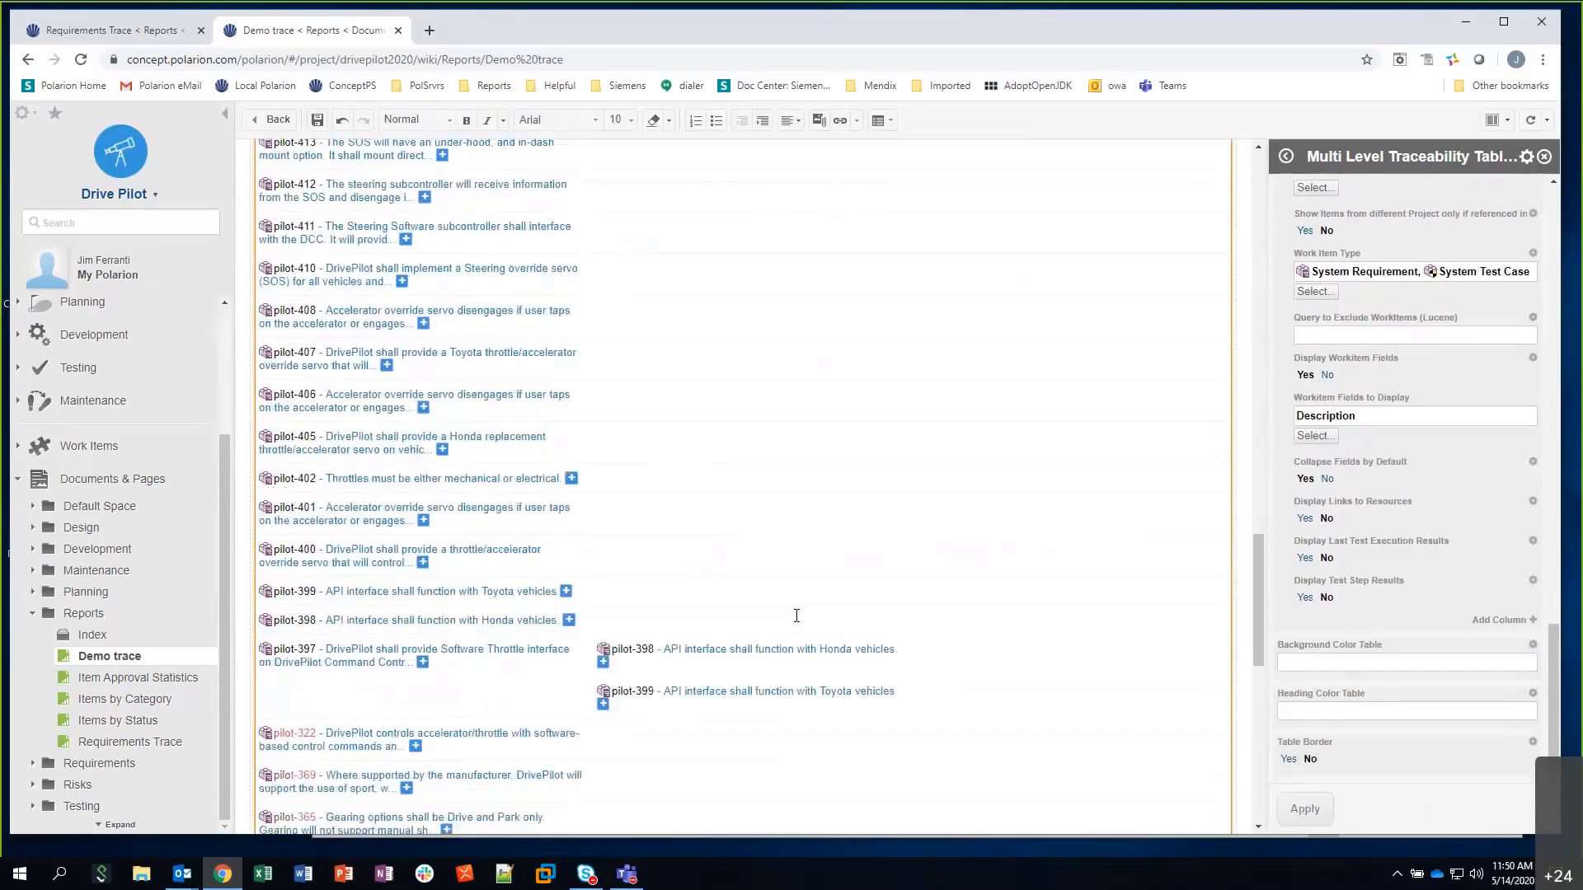
scroll(796, 618, "down", 3)
scroll(797, 615, "down", 6)
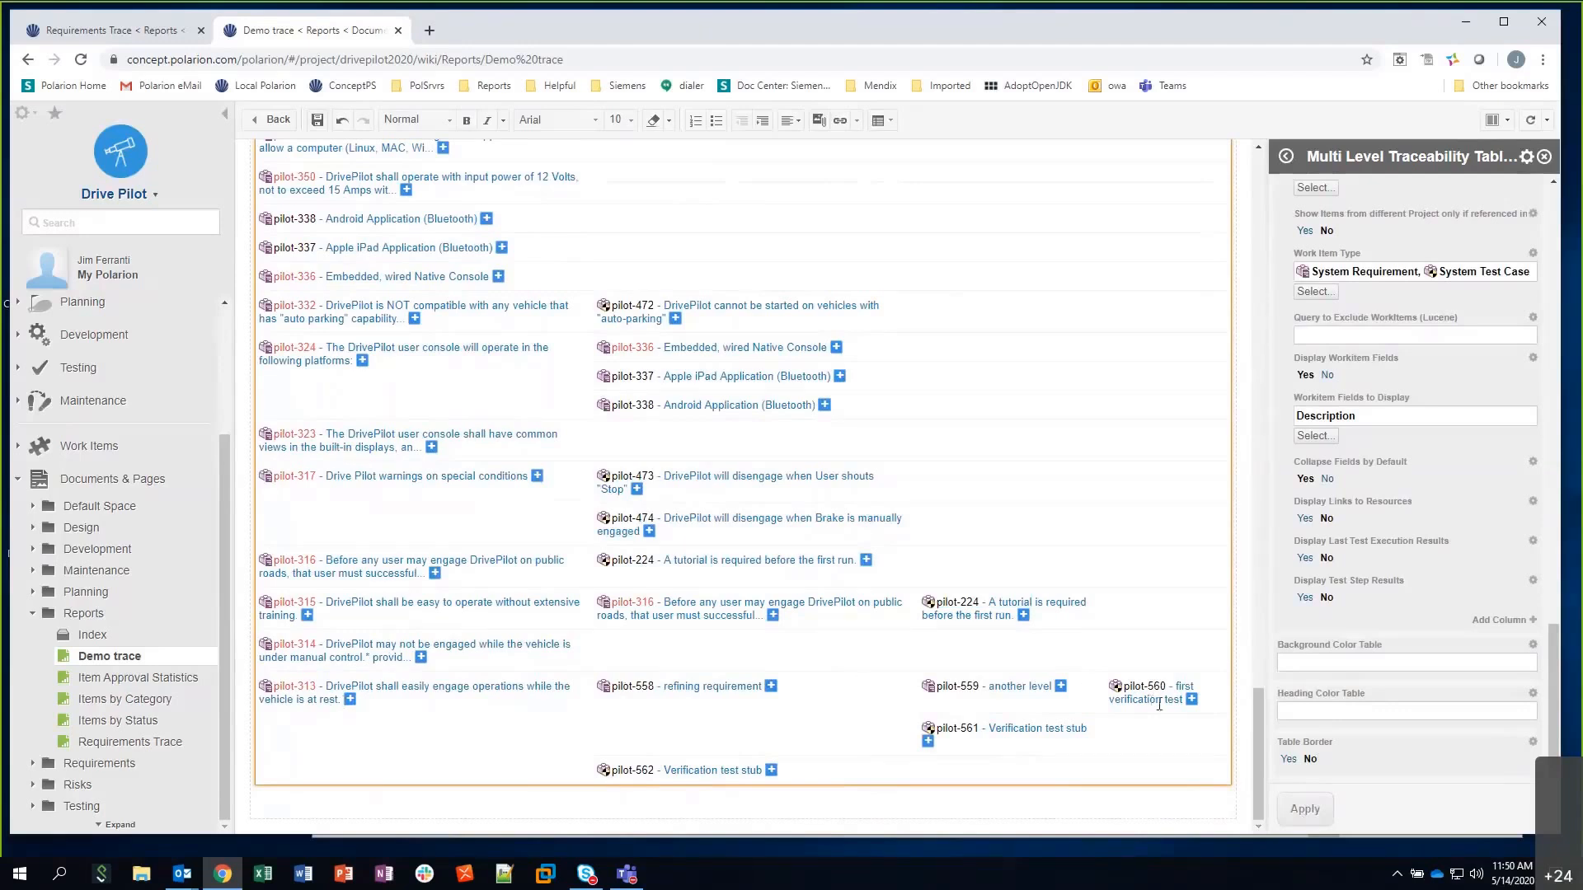
scroll(797, 584, "up", 5)
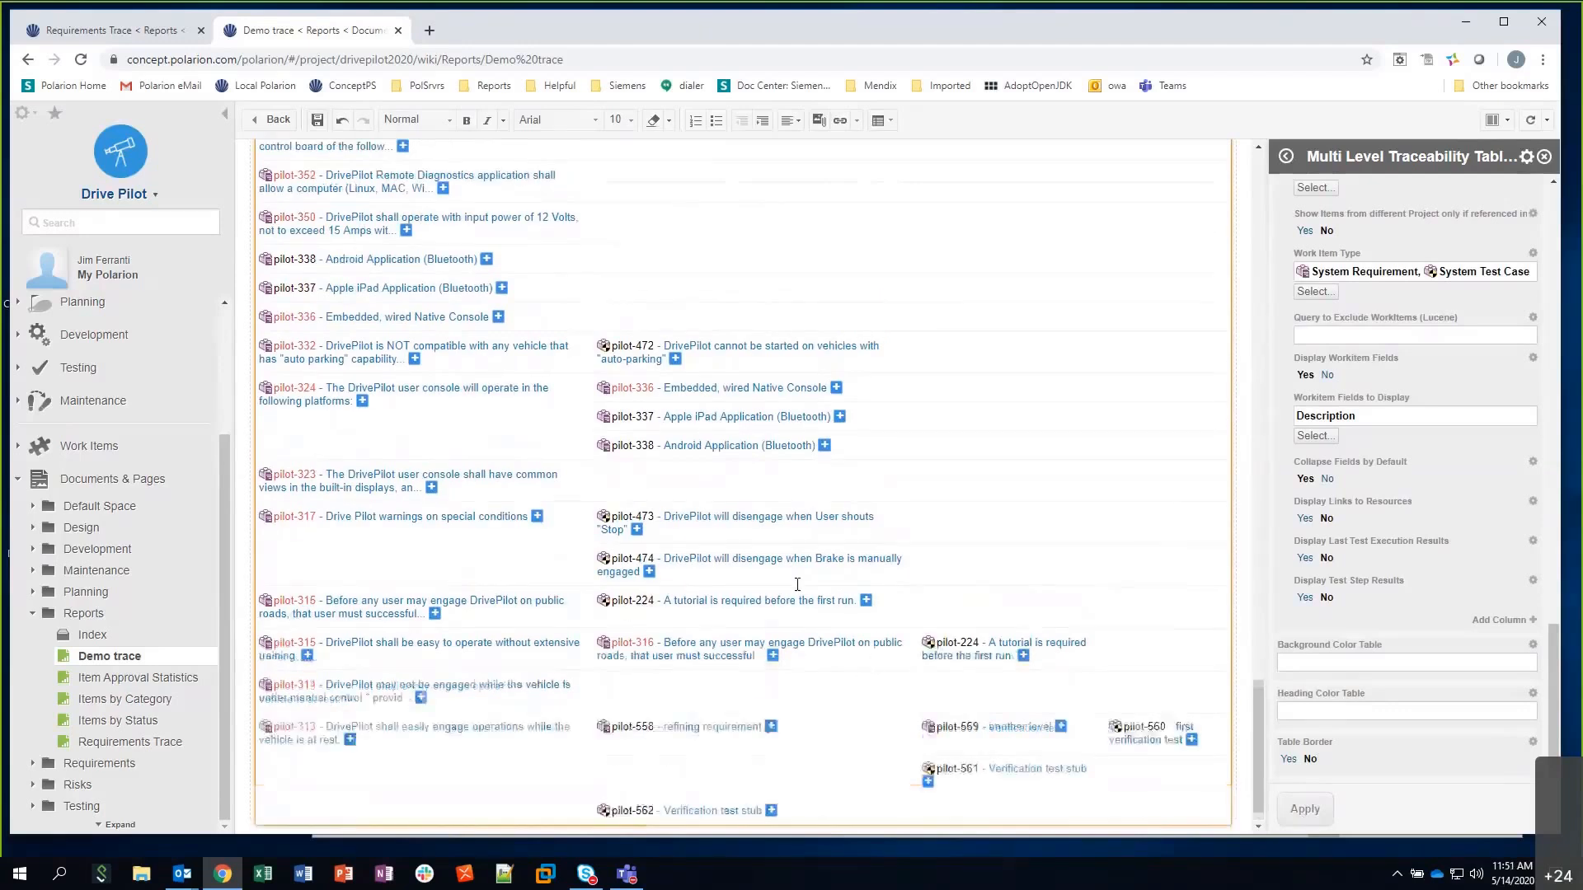
scroll(797, 584, "up", 12)
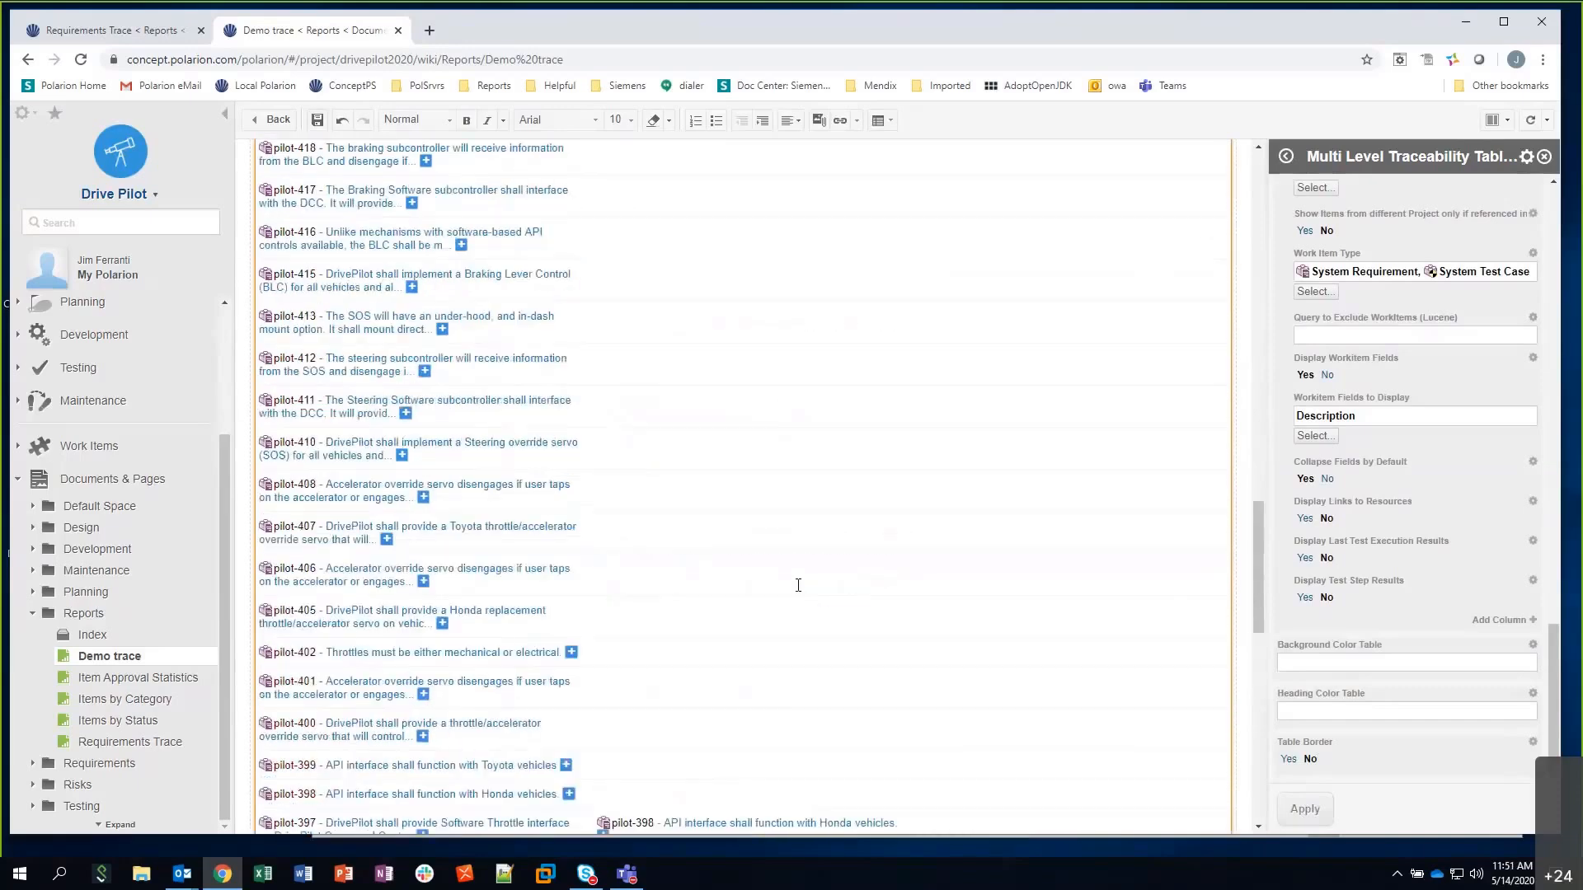
scroll(798, 585, "up", 15)
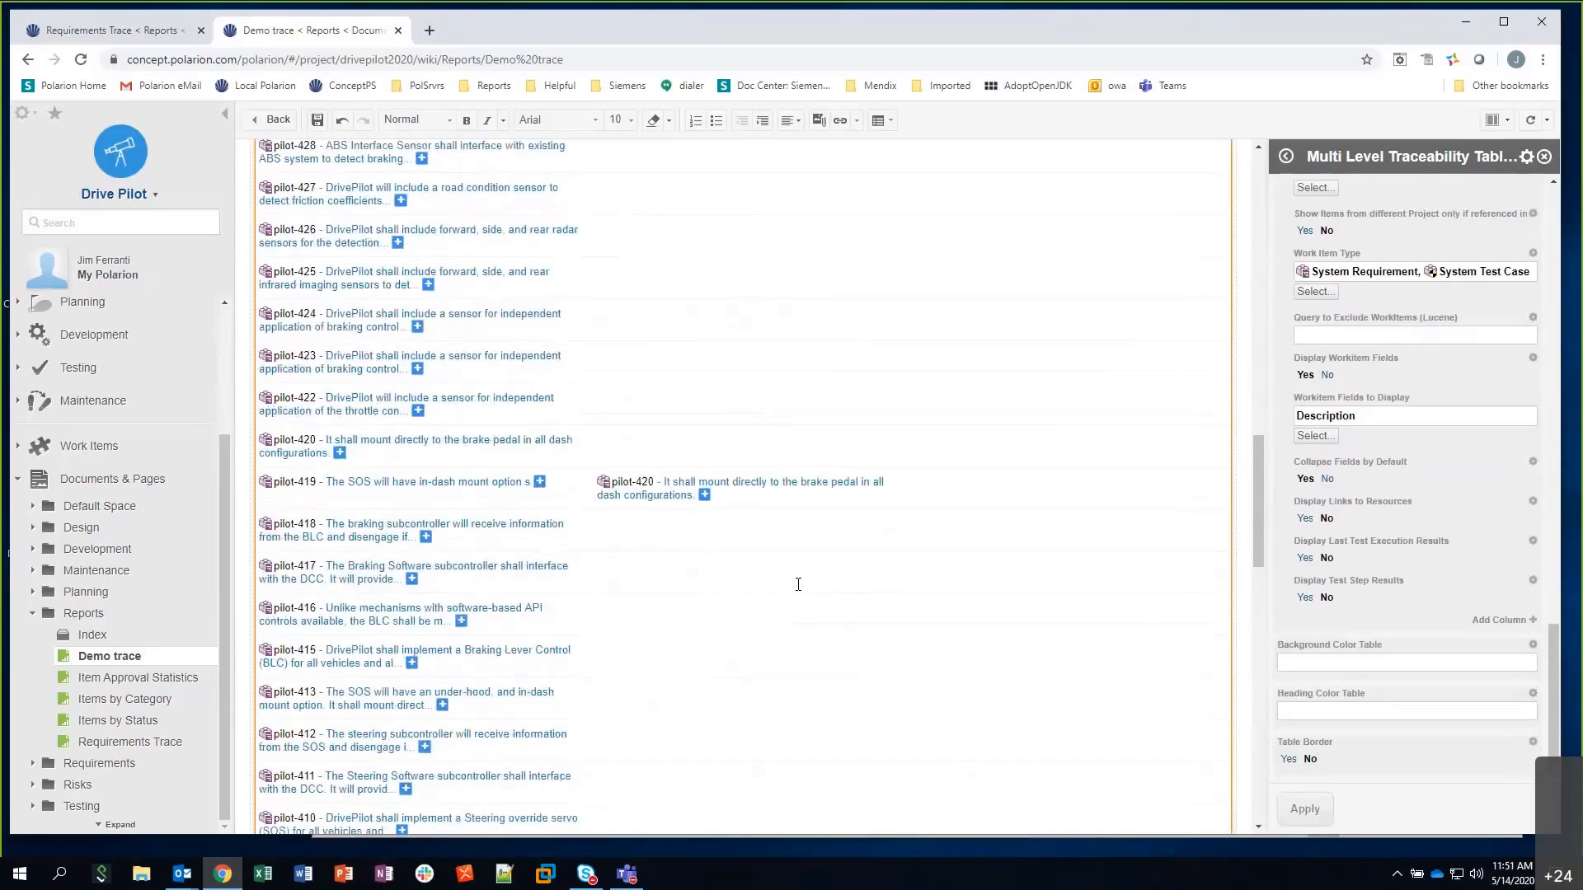
scroll(724, 422, "up", 4)
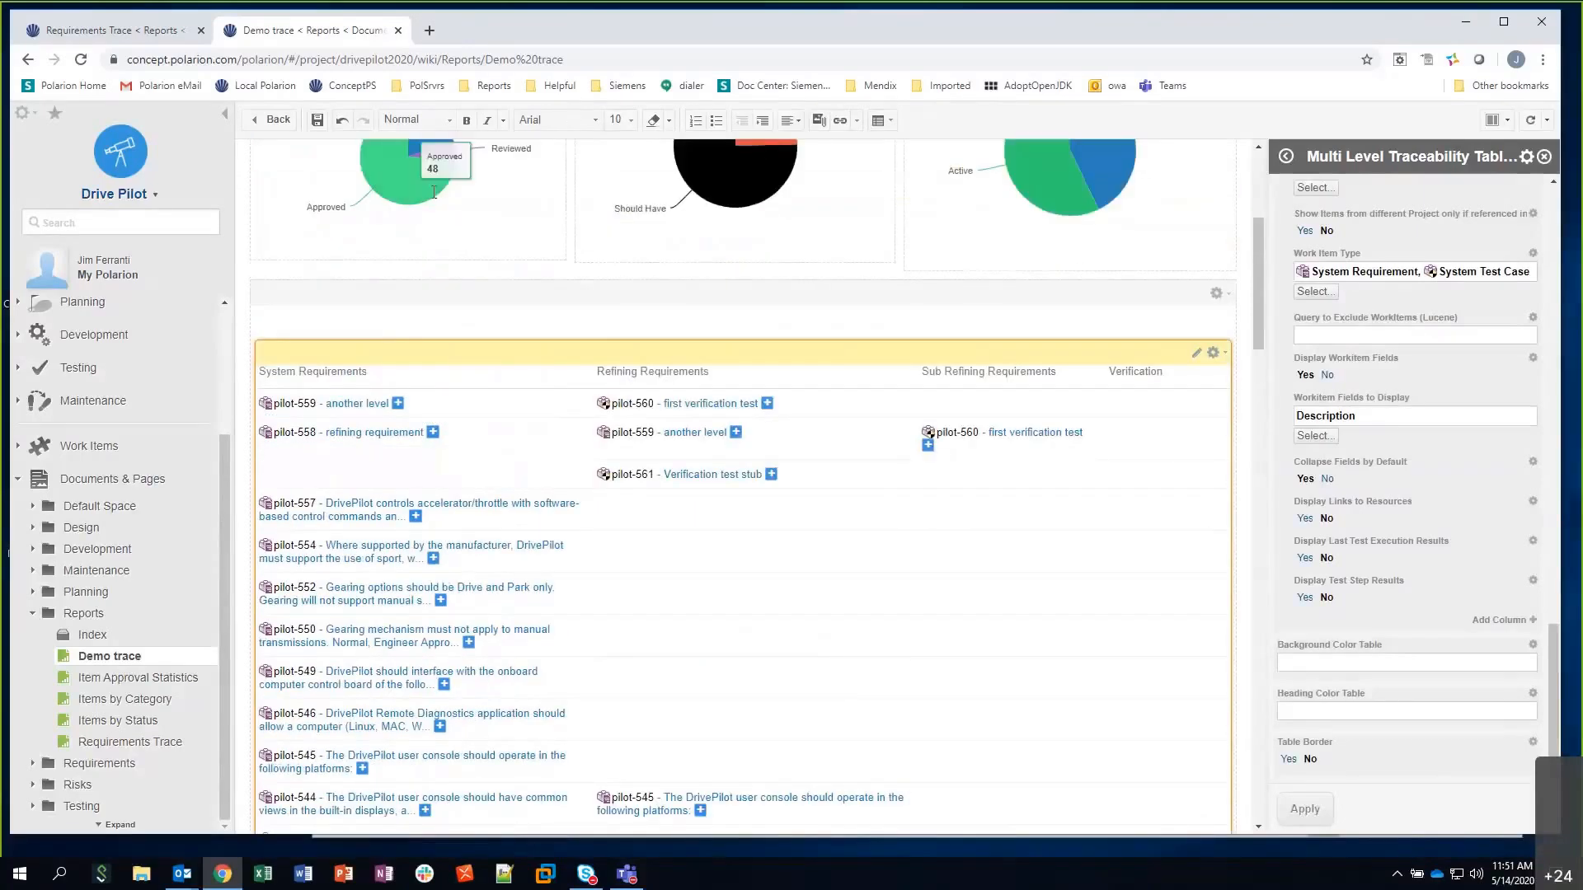
Save the Demo trace page, leave edit mode and view the finished report with its charts and traceability table
left_click(318, 124)
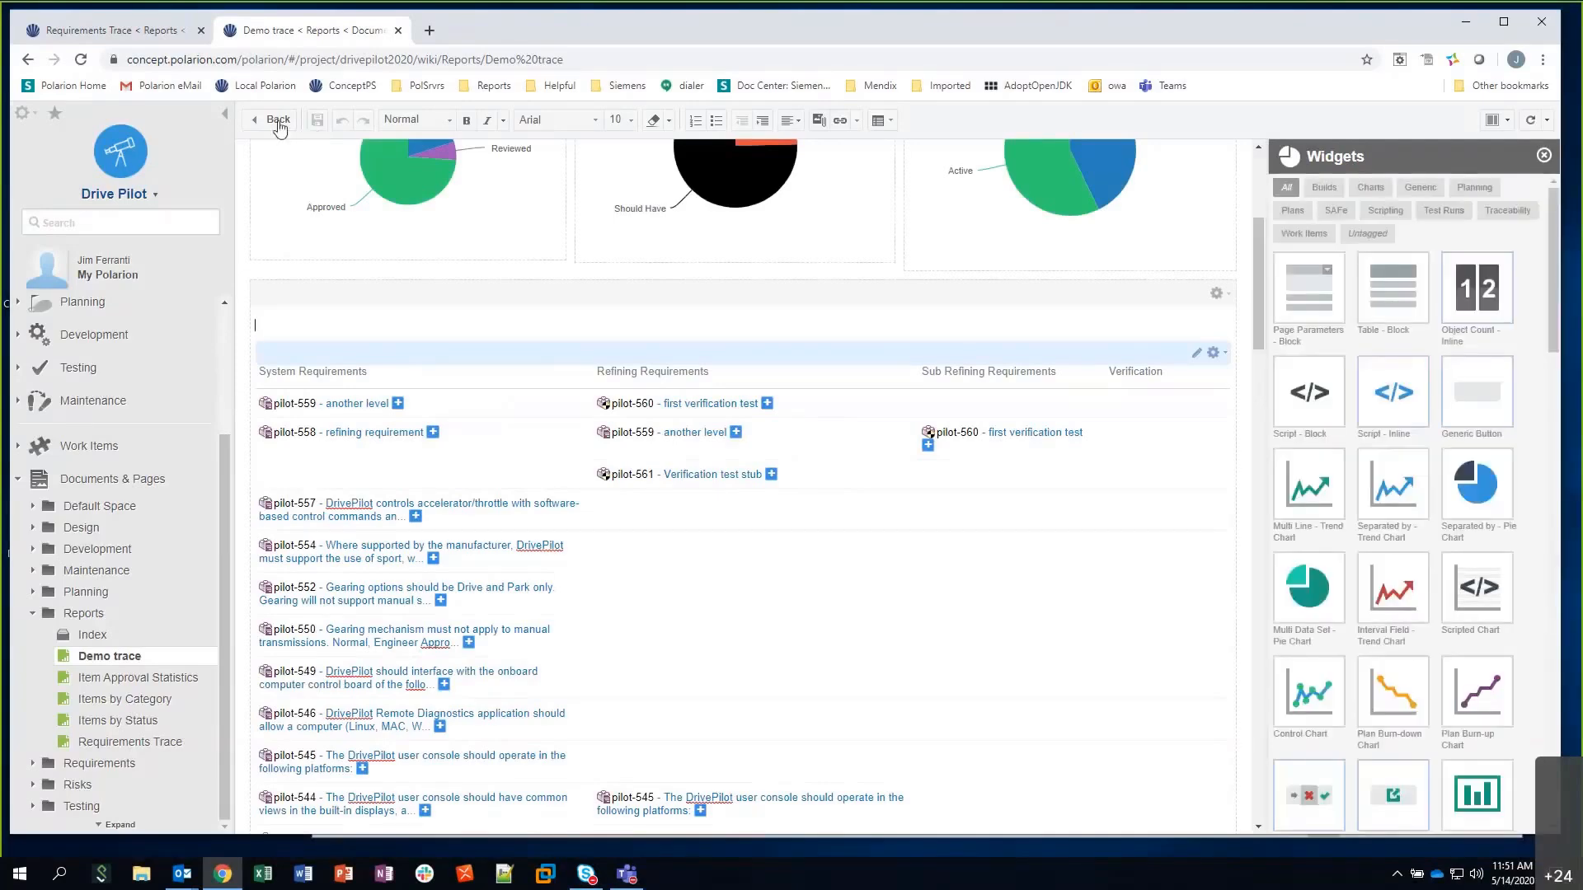
left_click(278, 123)
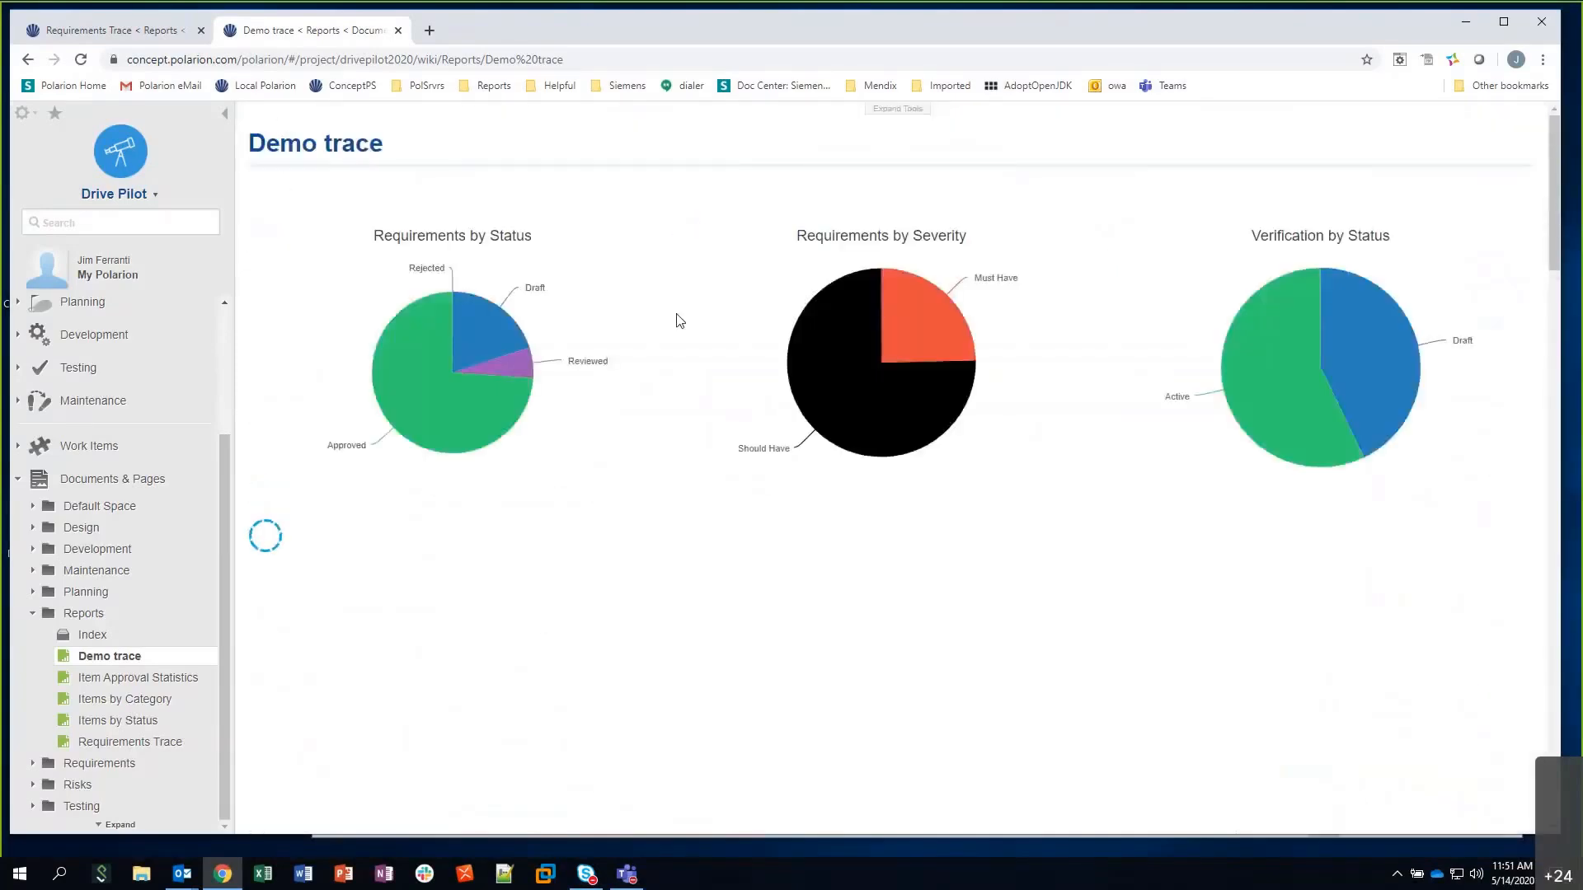
scroll(677, 314, "down", 3)
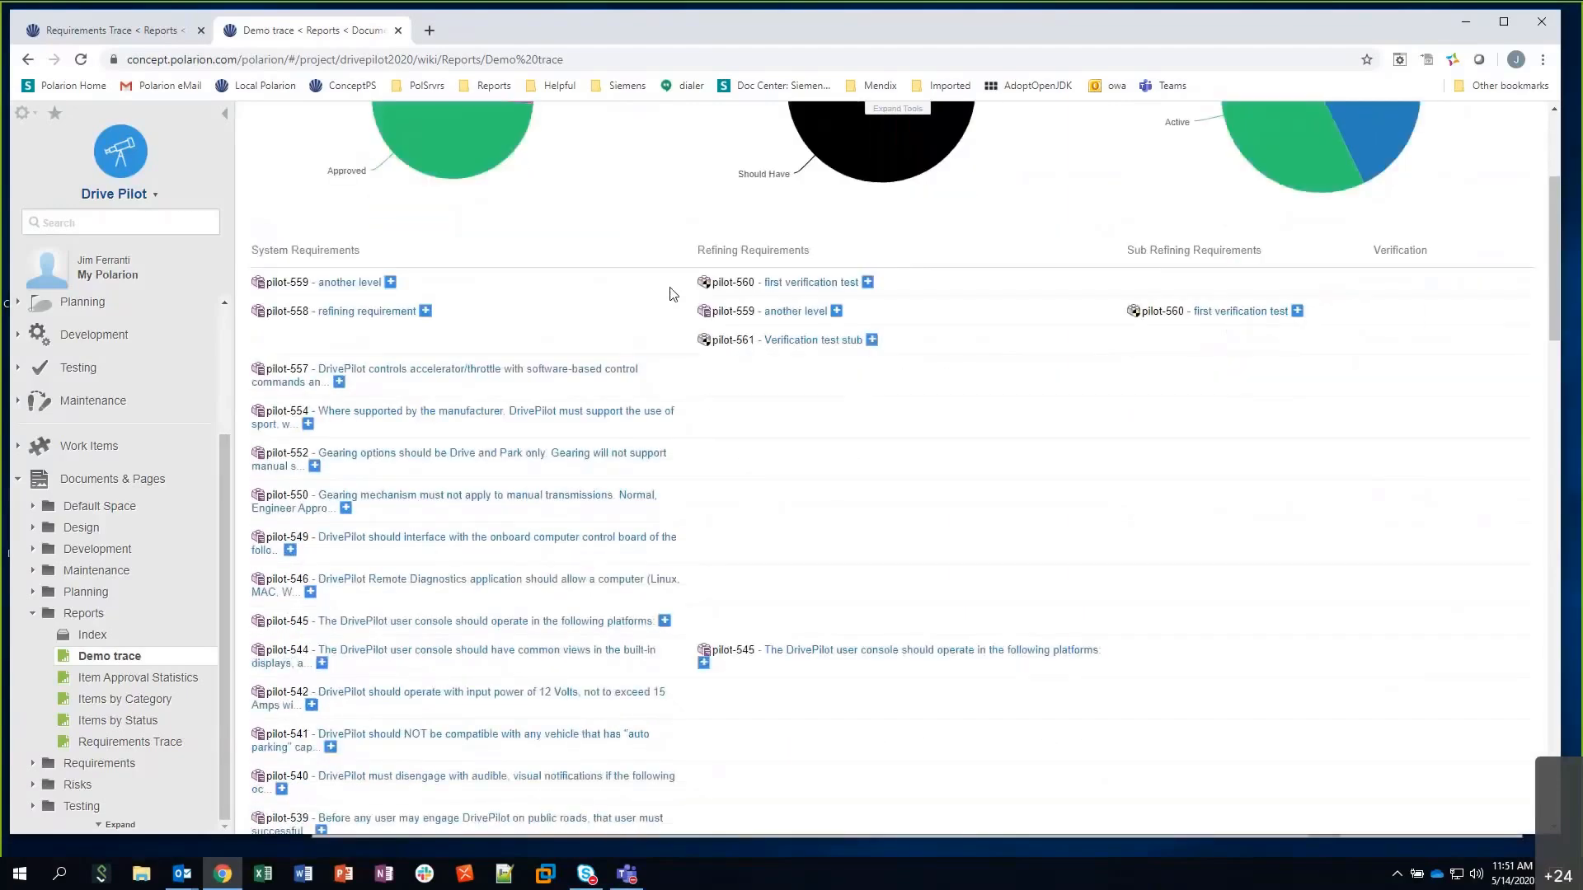
scroll(674, 295, "up", 1)
scroll(674, 294, "up", 3)
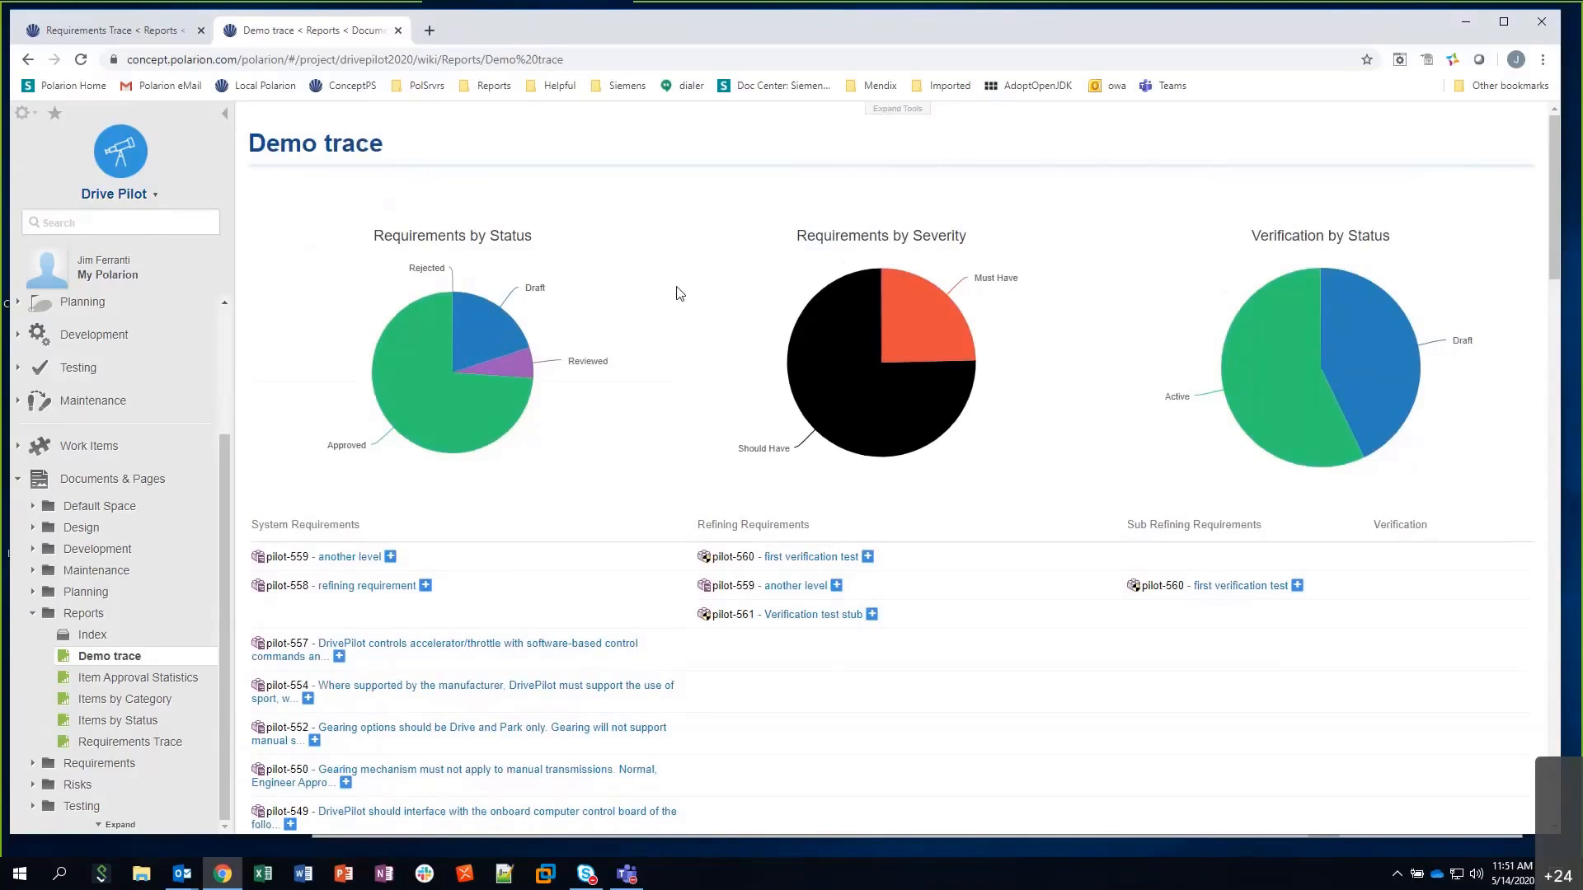
Reveal the Demo trace page's tools and check which export, print and download actions are available for the report
left_click(893, 115)
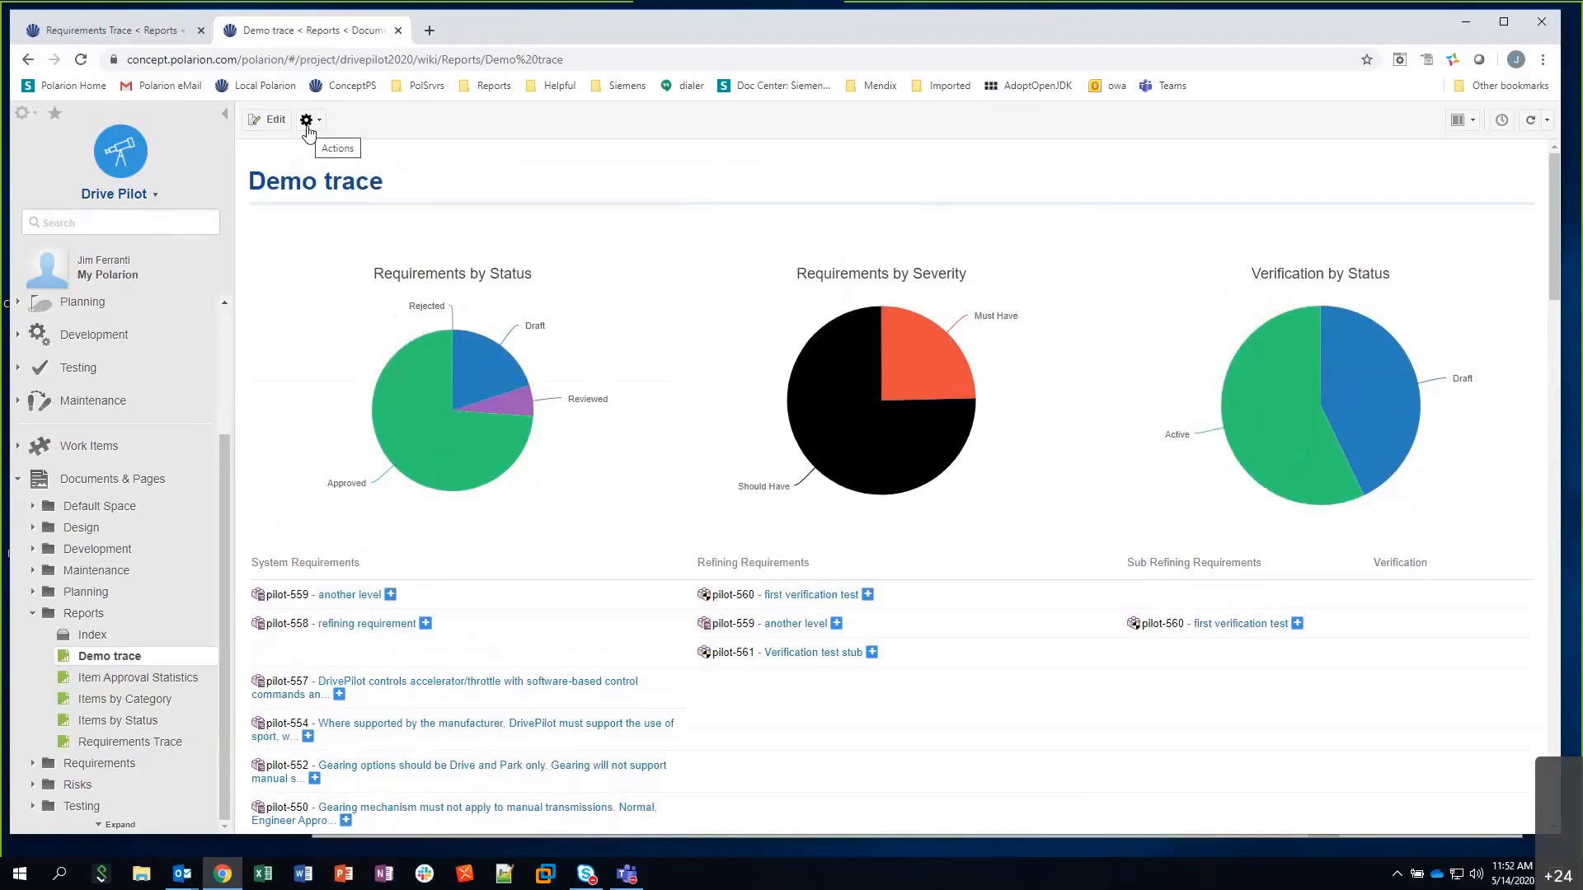
left_click(308, 129)
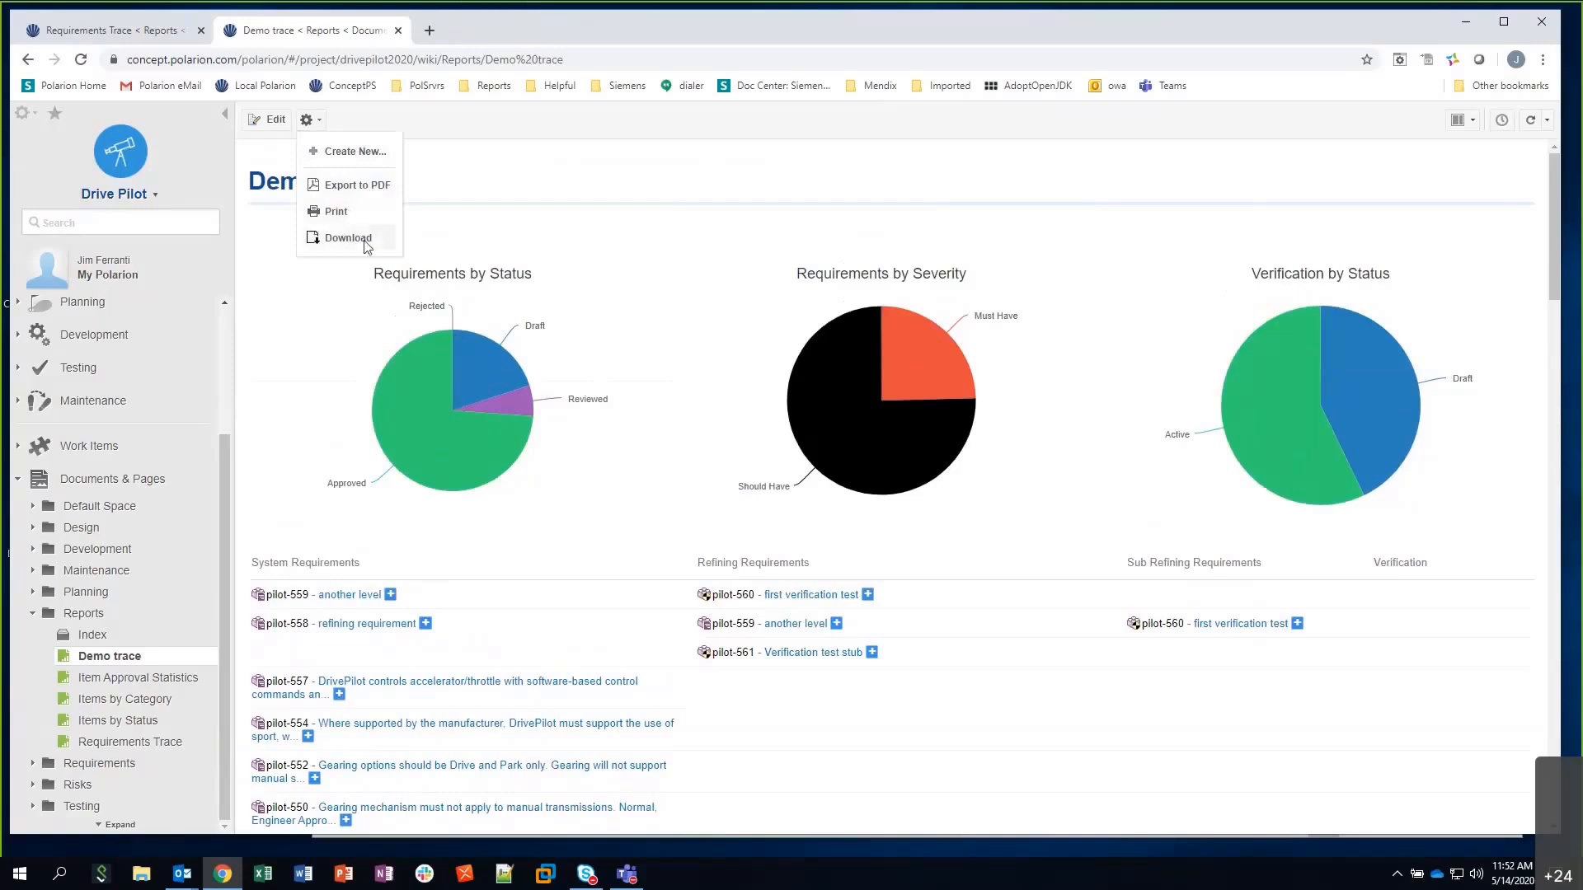
left_click(453, 164)
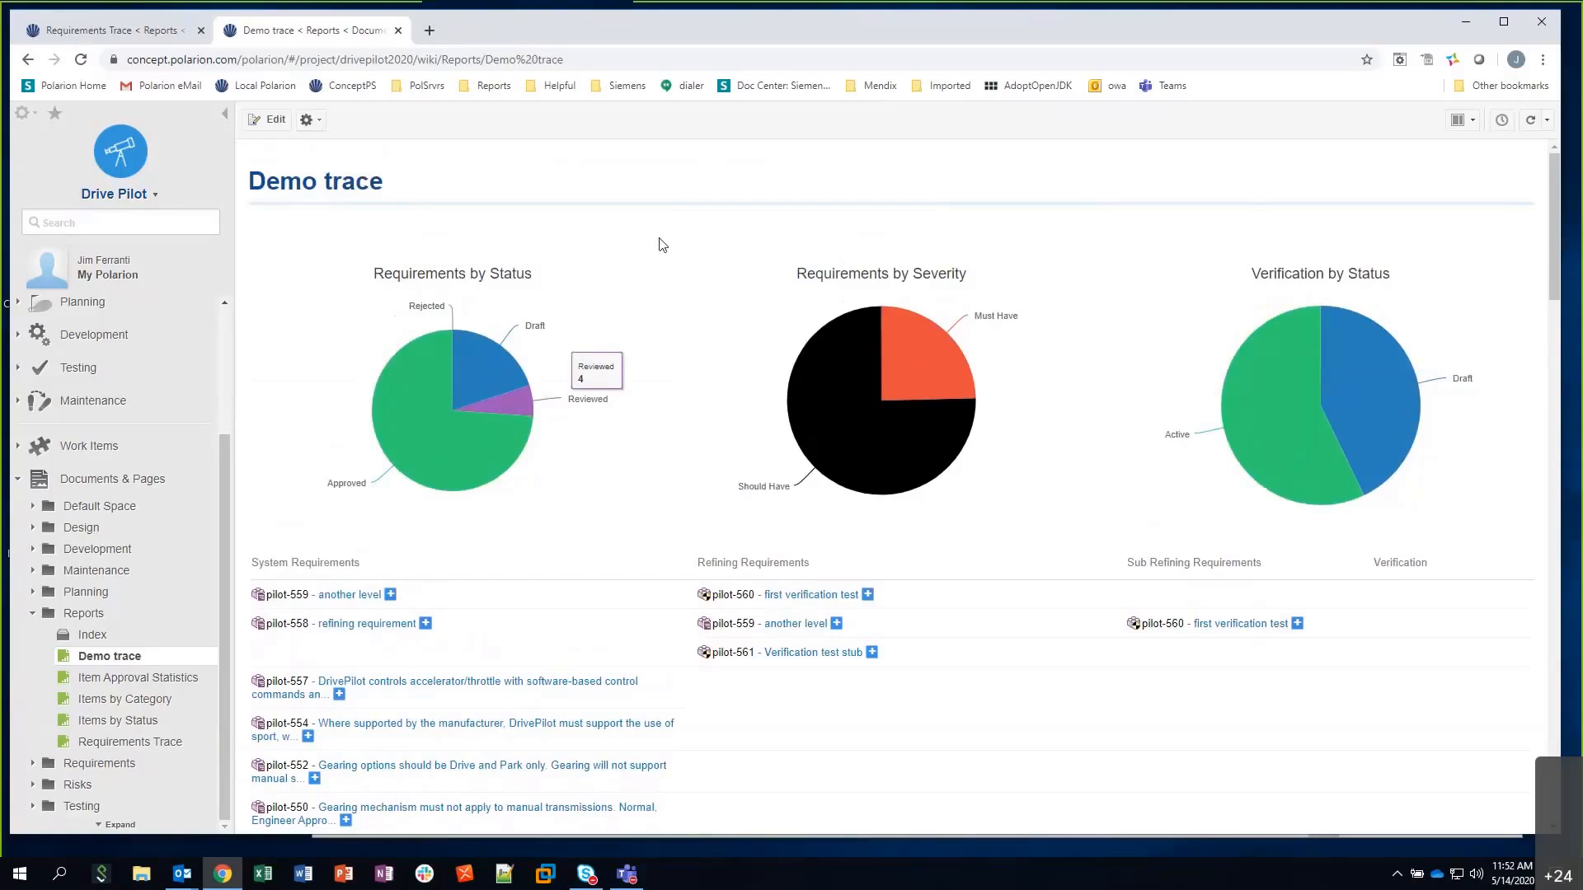
Compare the Demo trace page with the Requirements Trace report, examining the pie charts and traceability table on both
scroll(511, 178, "down", 1)
mouse_move(421, 330)
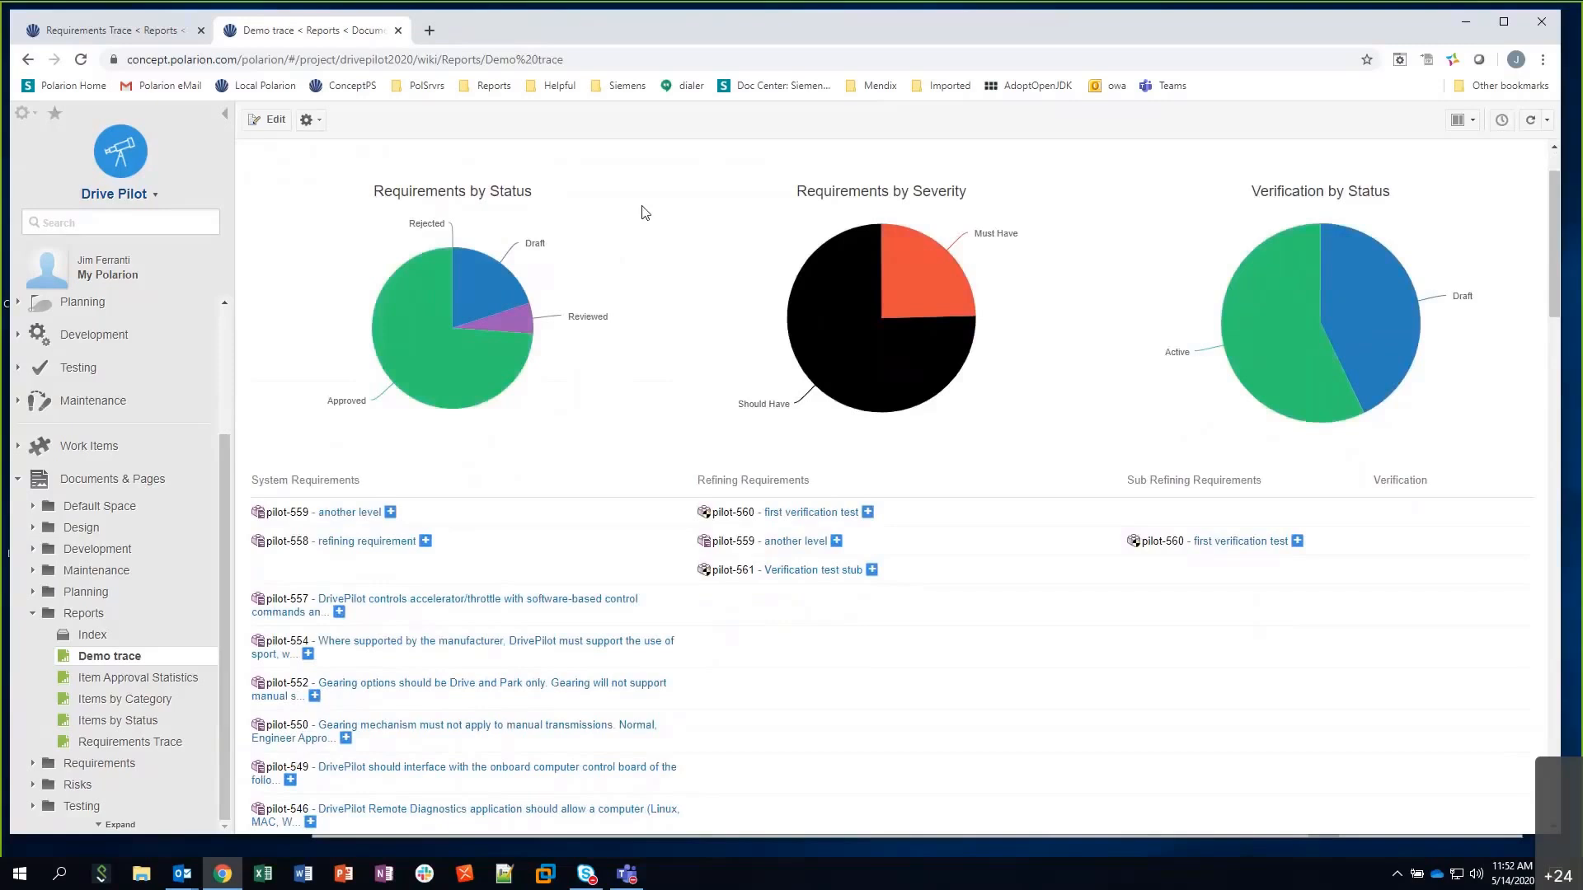
left_click(138, 33)
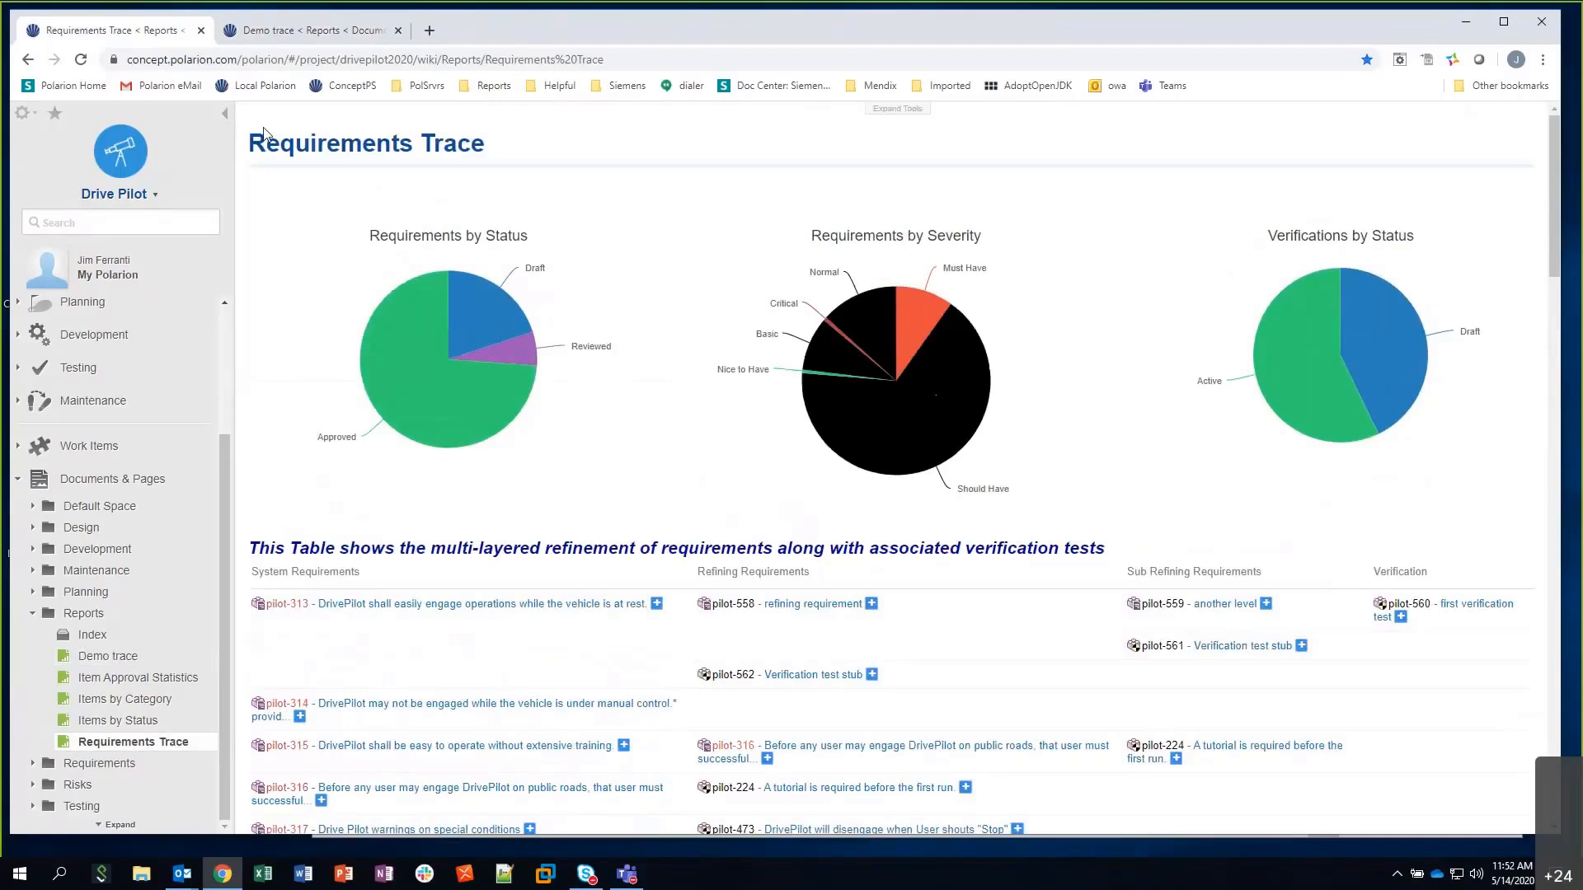
scroll(264, 255, "down", 2)
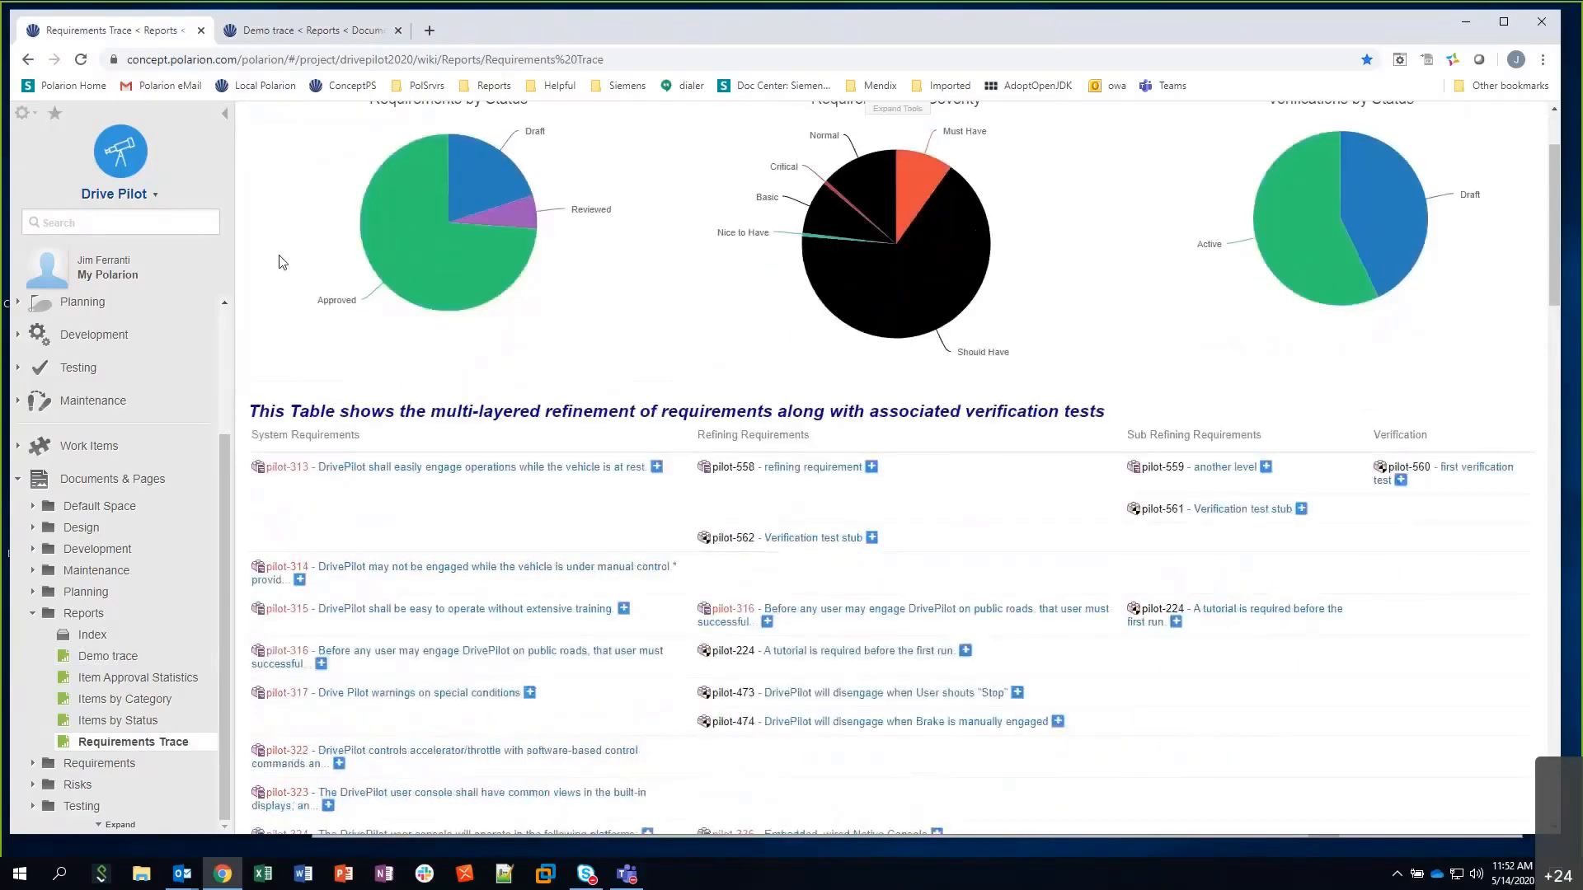
scroll(281, 264, "down", 2)
scroll(288, 261, "down", 4)
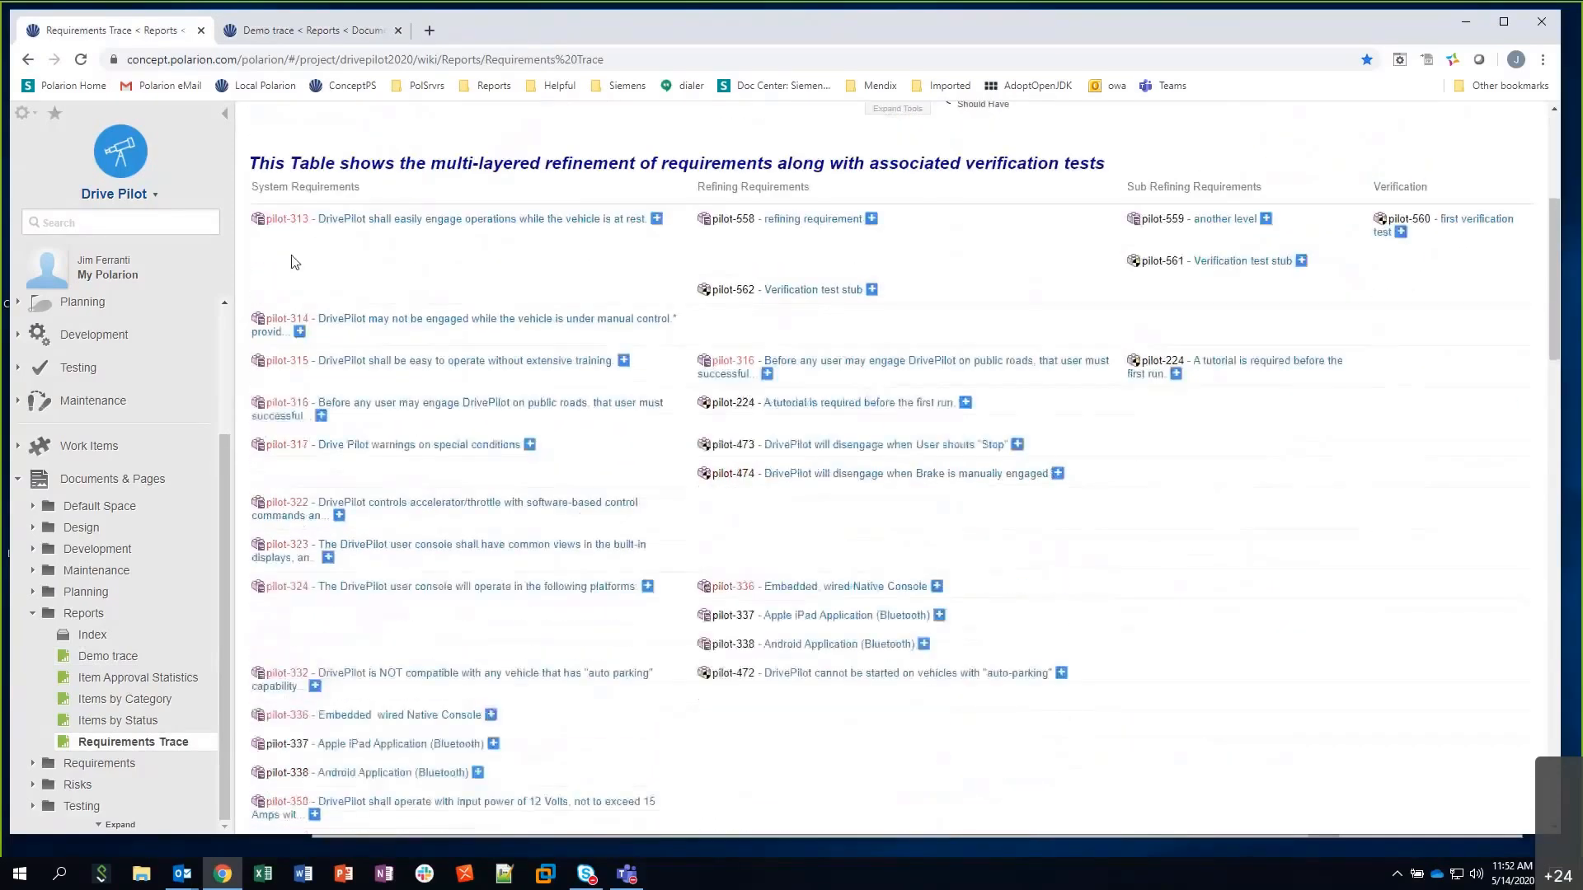
scroll(291, 262, "up", 5)
scroll(292, 262, "up", 3)
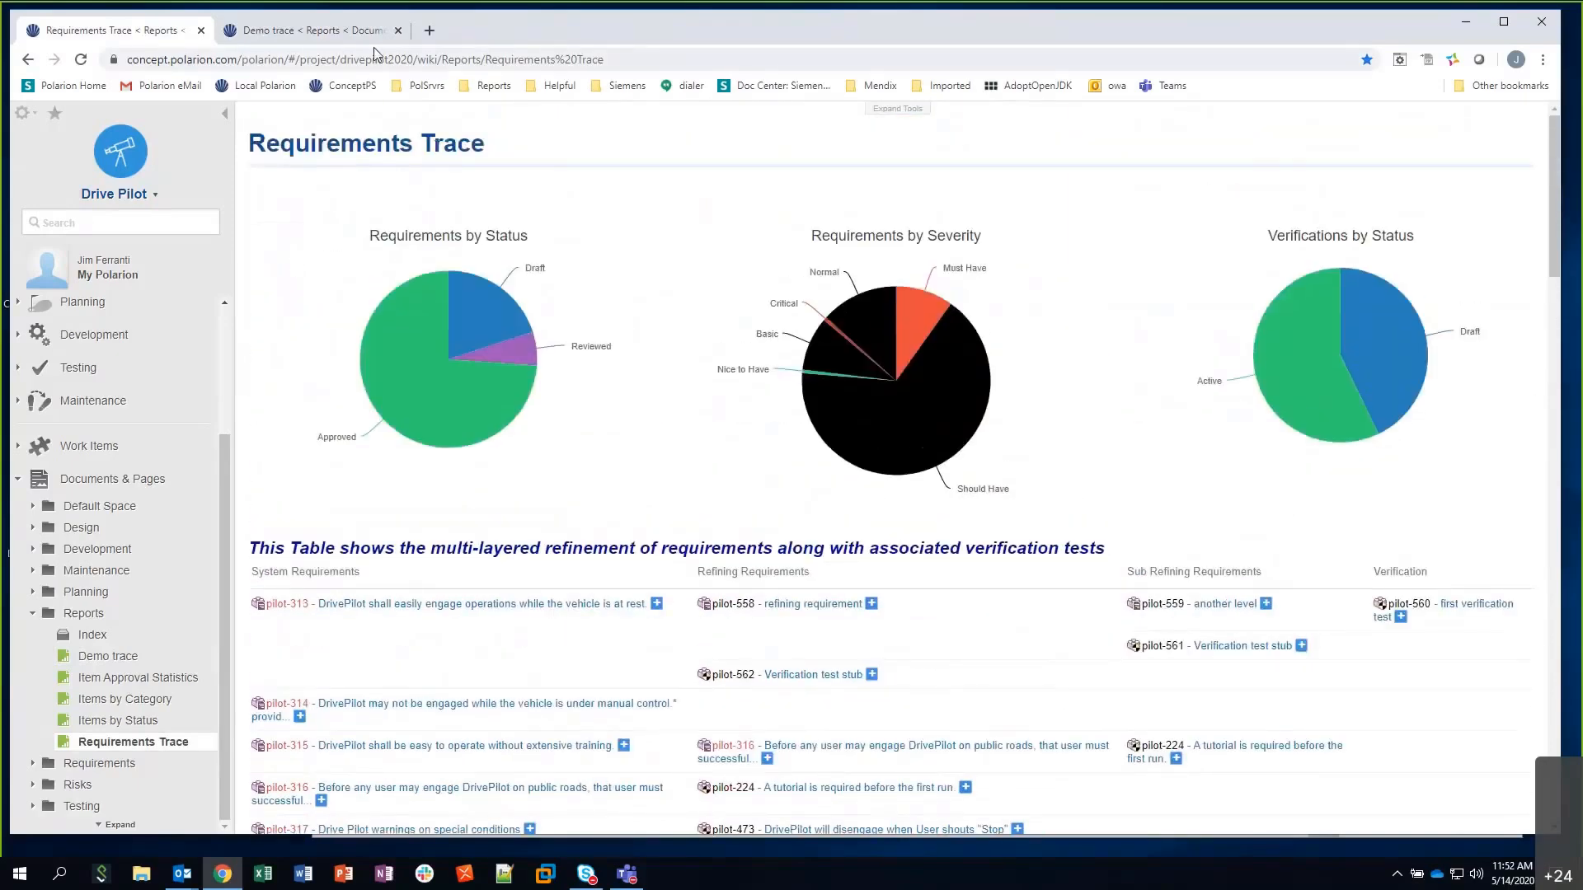
left_click(353, 33)
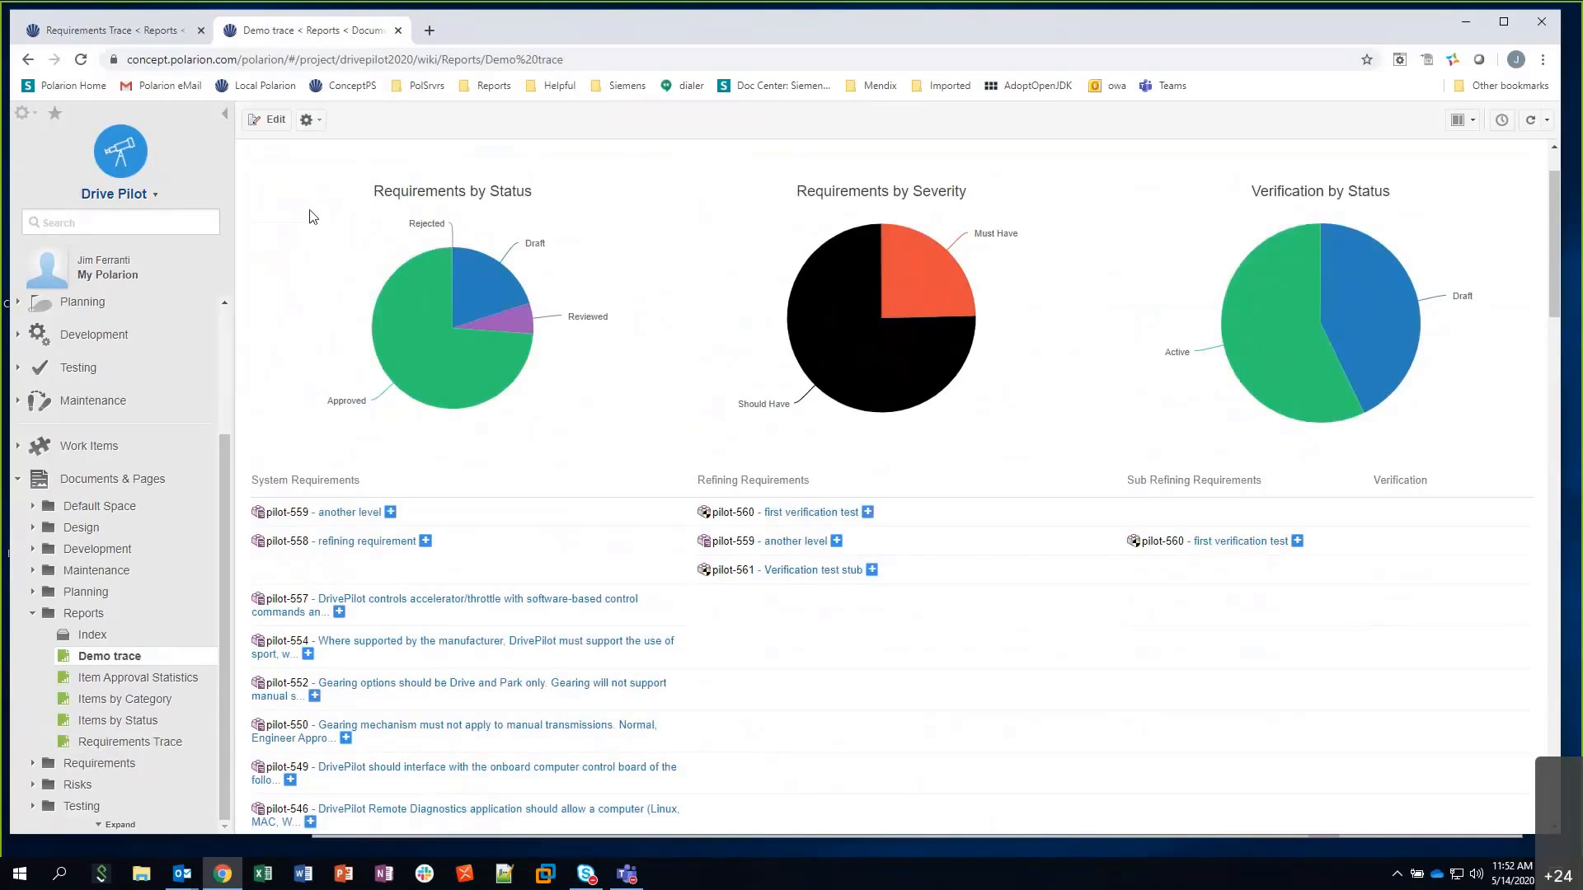
scroll(313, 216, "up", 1)
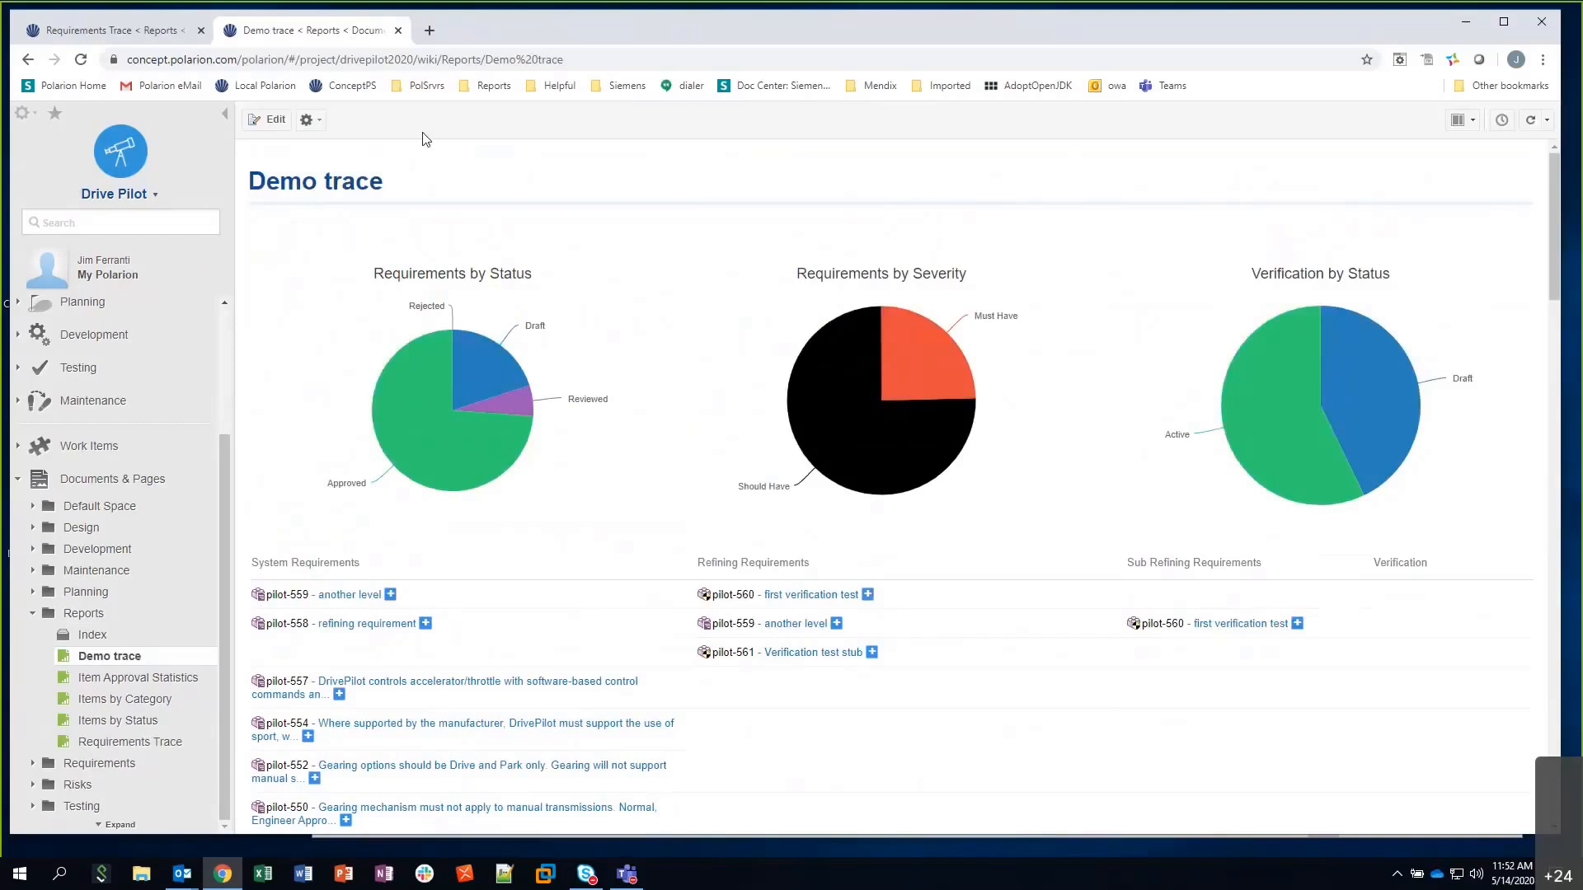
Open the bookmarked Issue Dashboard report and view its Issues by Status table and Defect by Status Chart
left_click(486, 91)
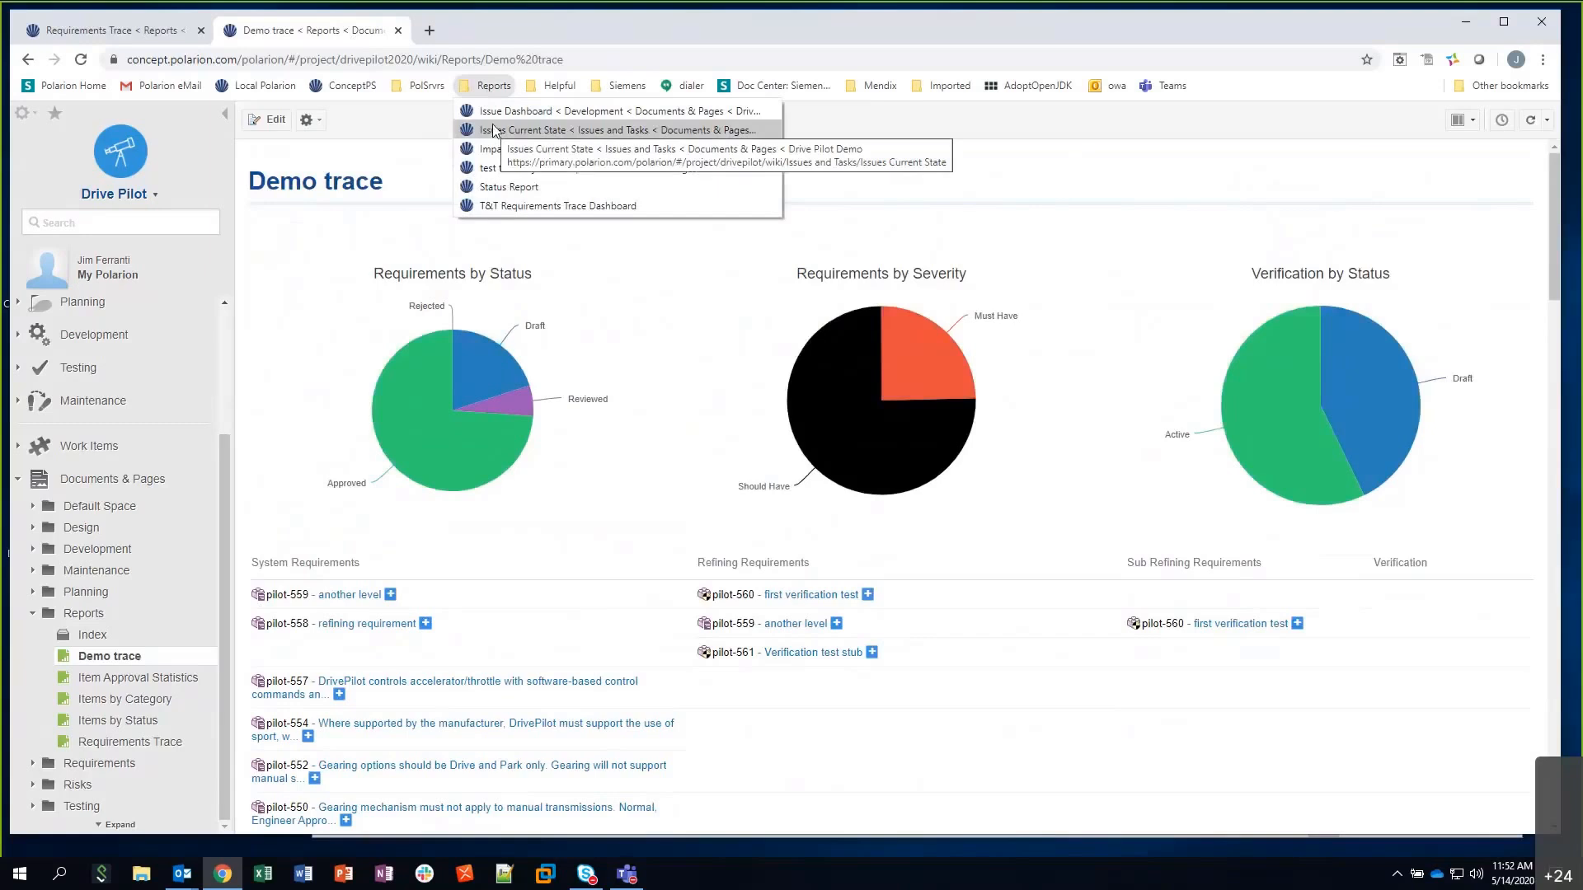
left_click(538, 115)
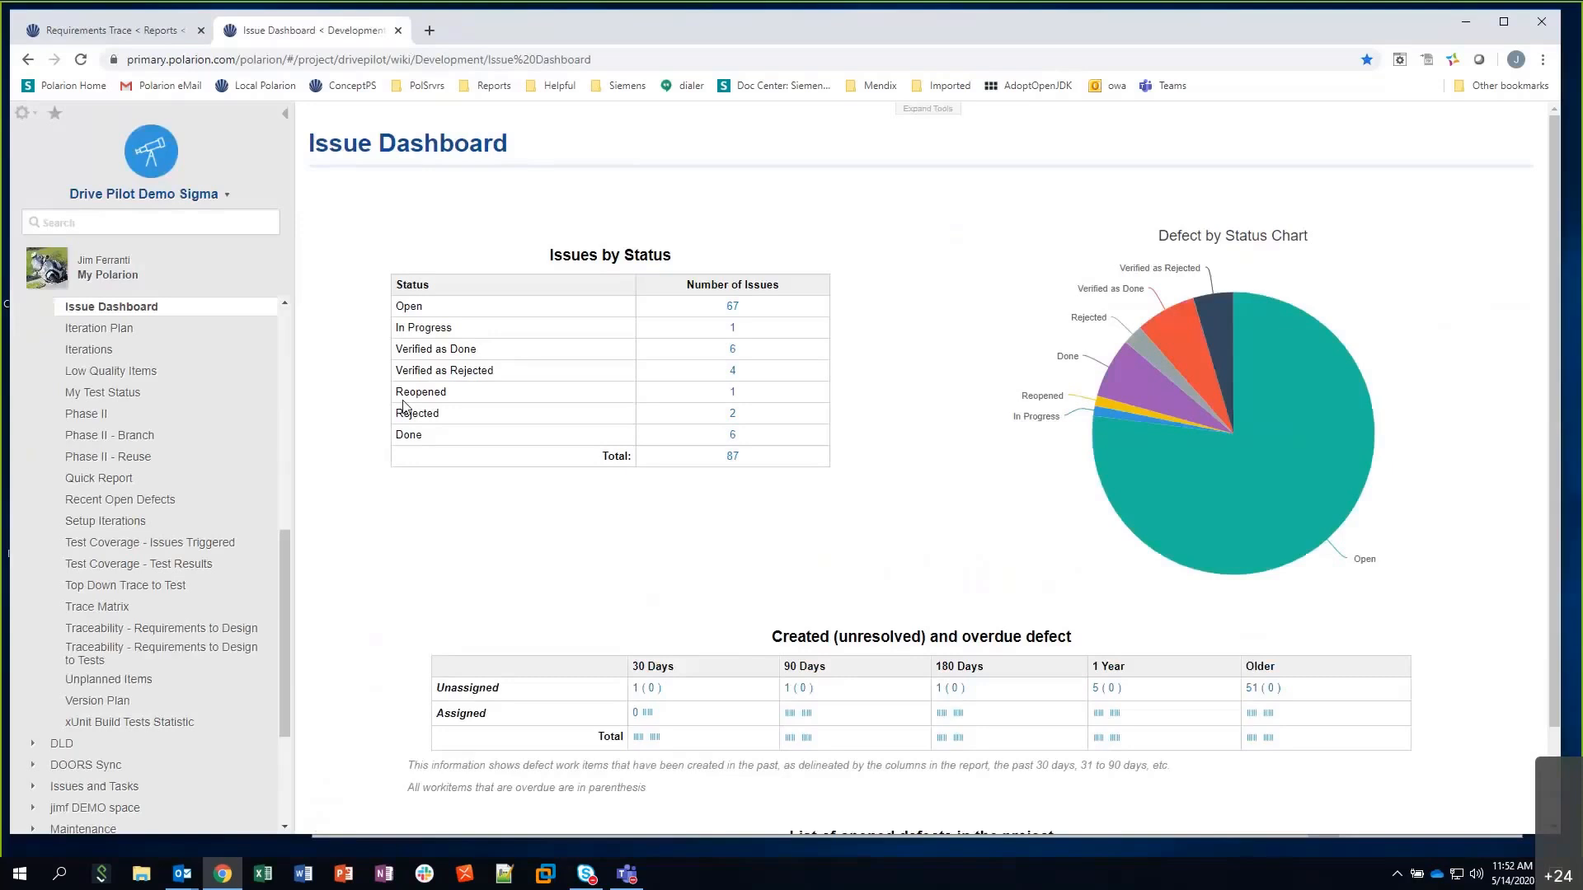
mouse_move(1314, 459)
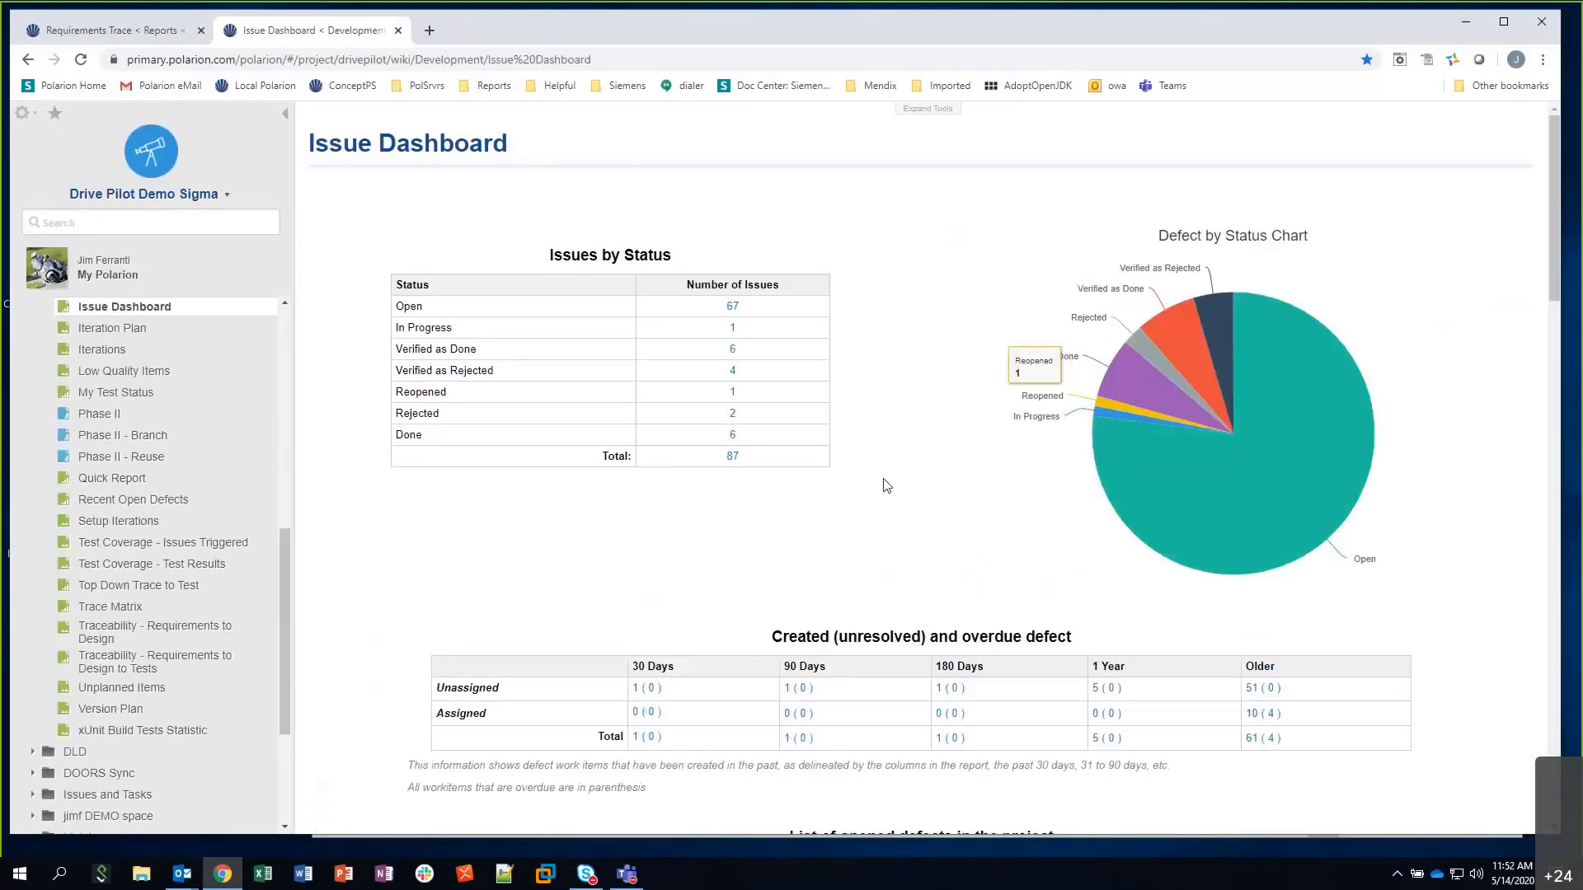
Put the Issue Dashboard in edit mode, inspect the Defect by Status Chart's parameters and return to the report view
left_click(902, 115)
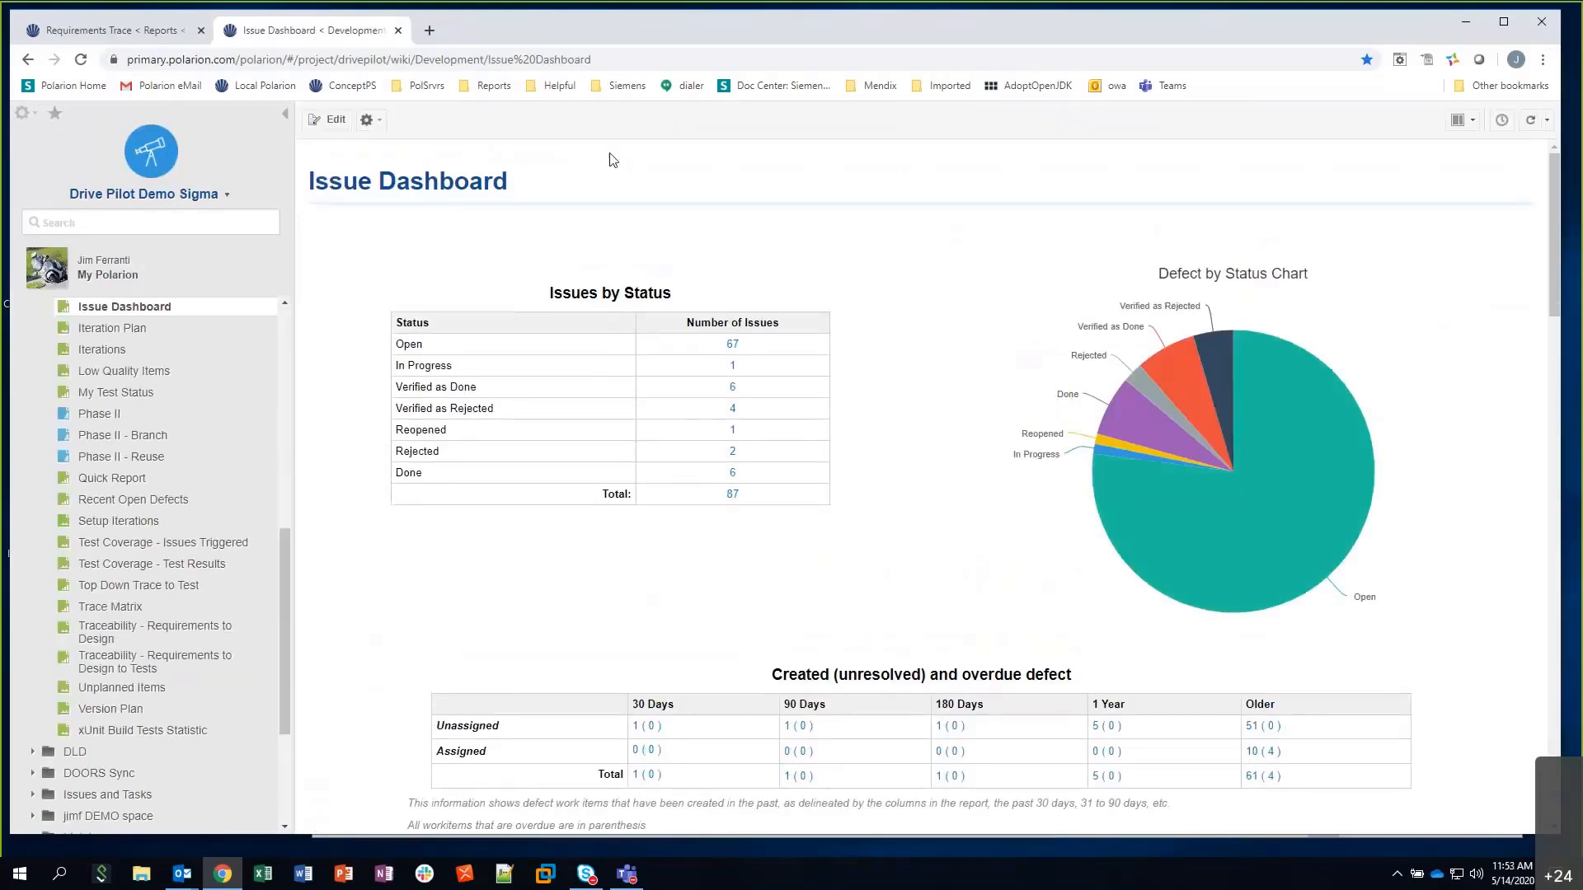
left_click(337, 120)
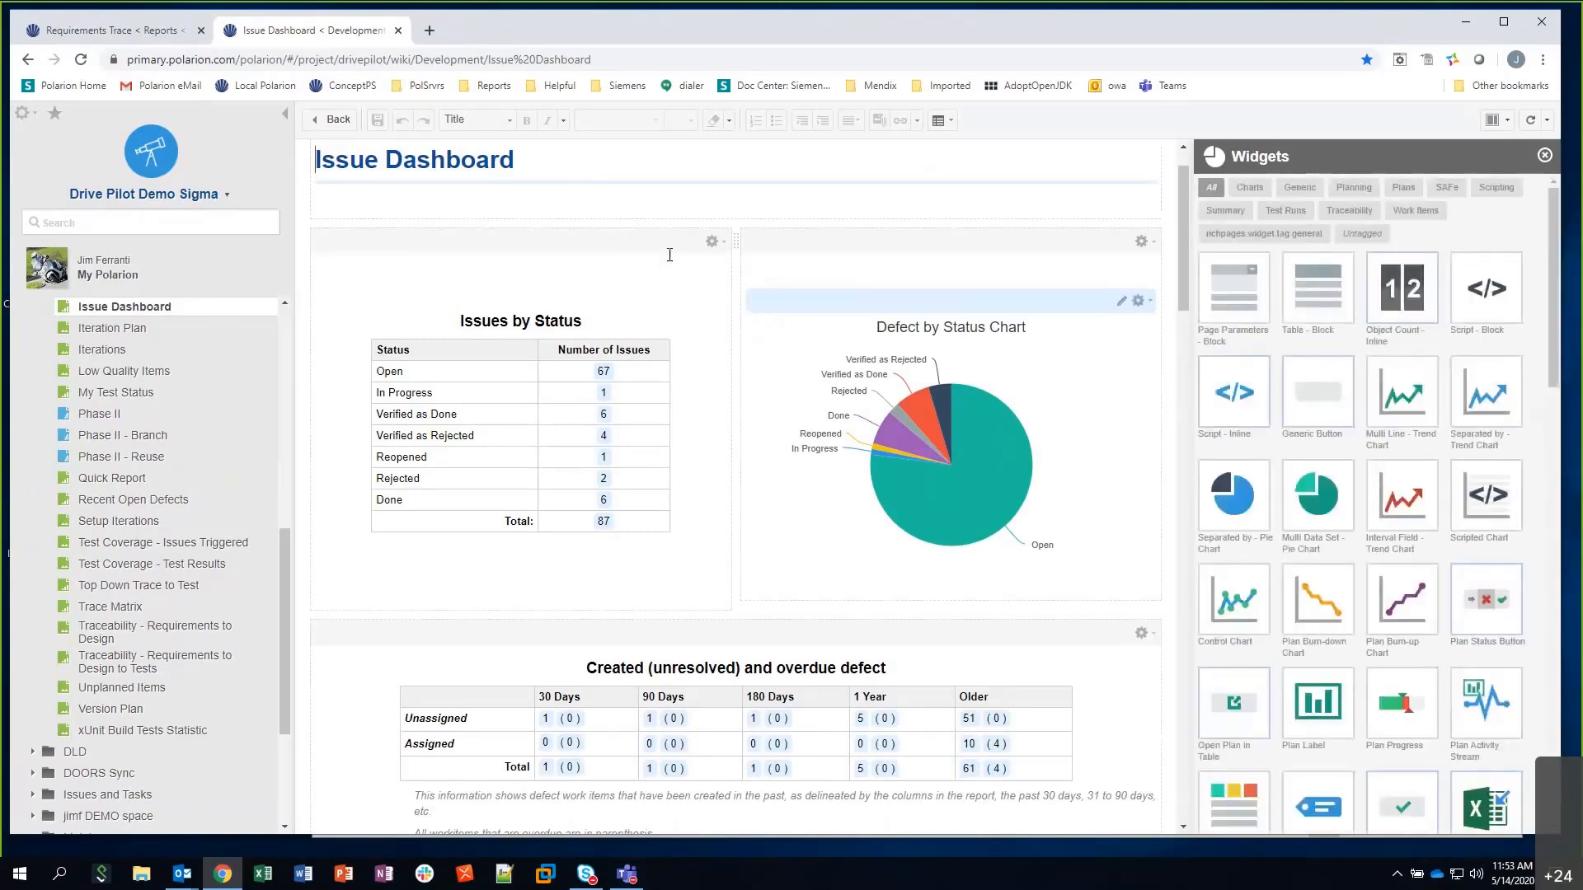
left_click(781, 348)
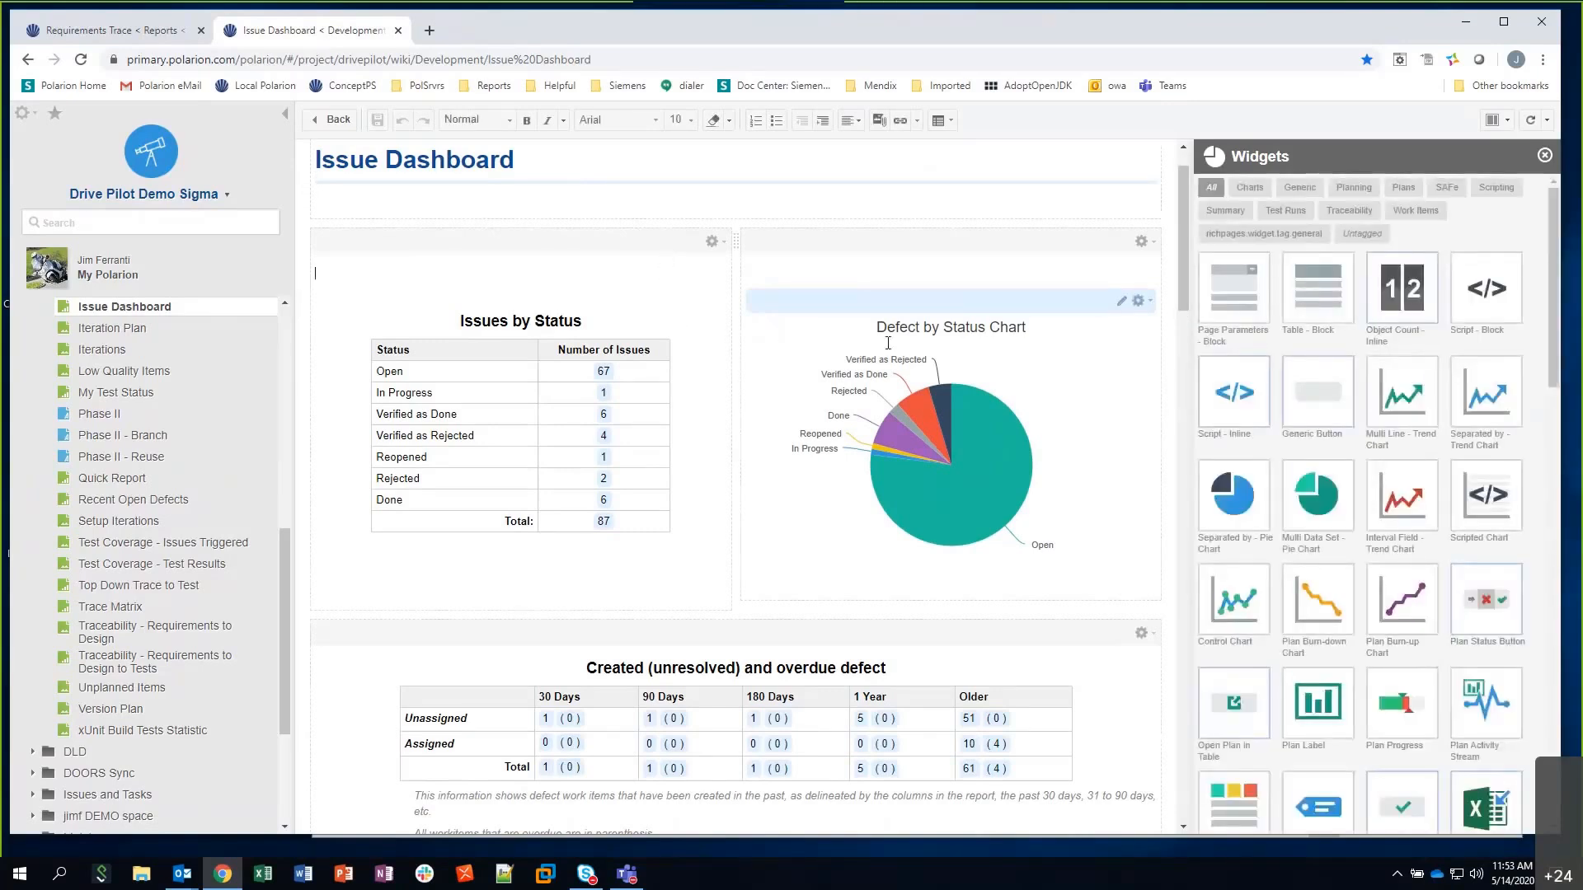
left_click(1103, 307)
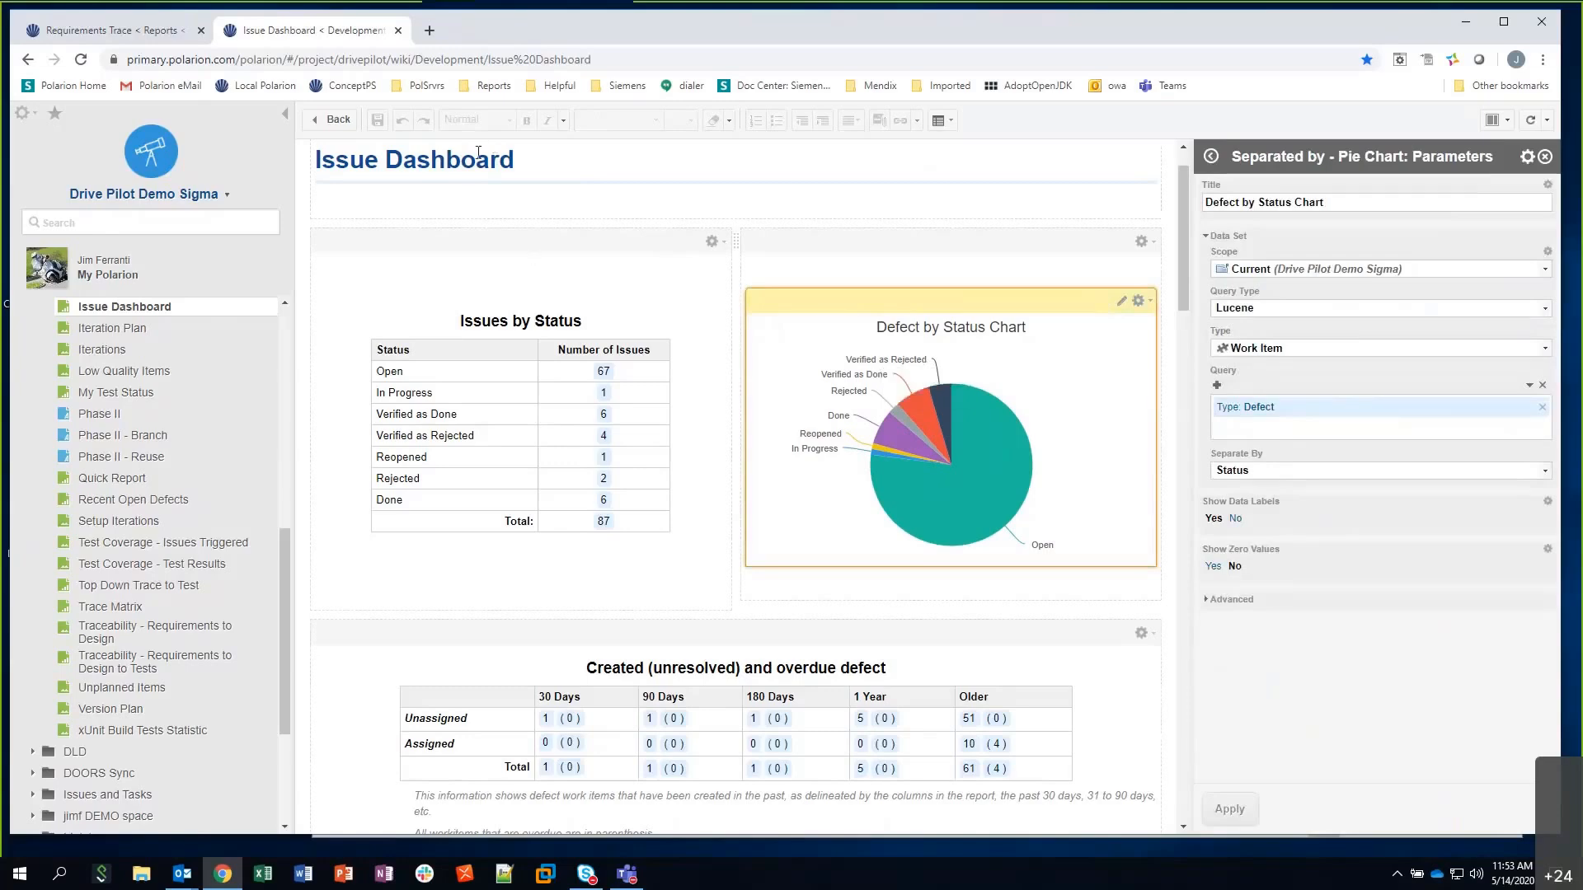
left_click(333, 122)
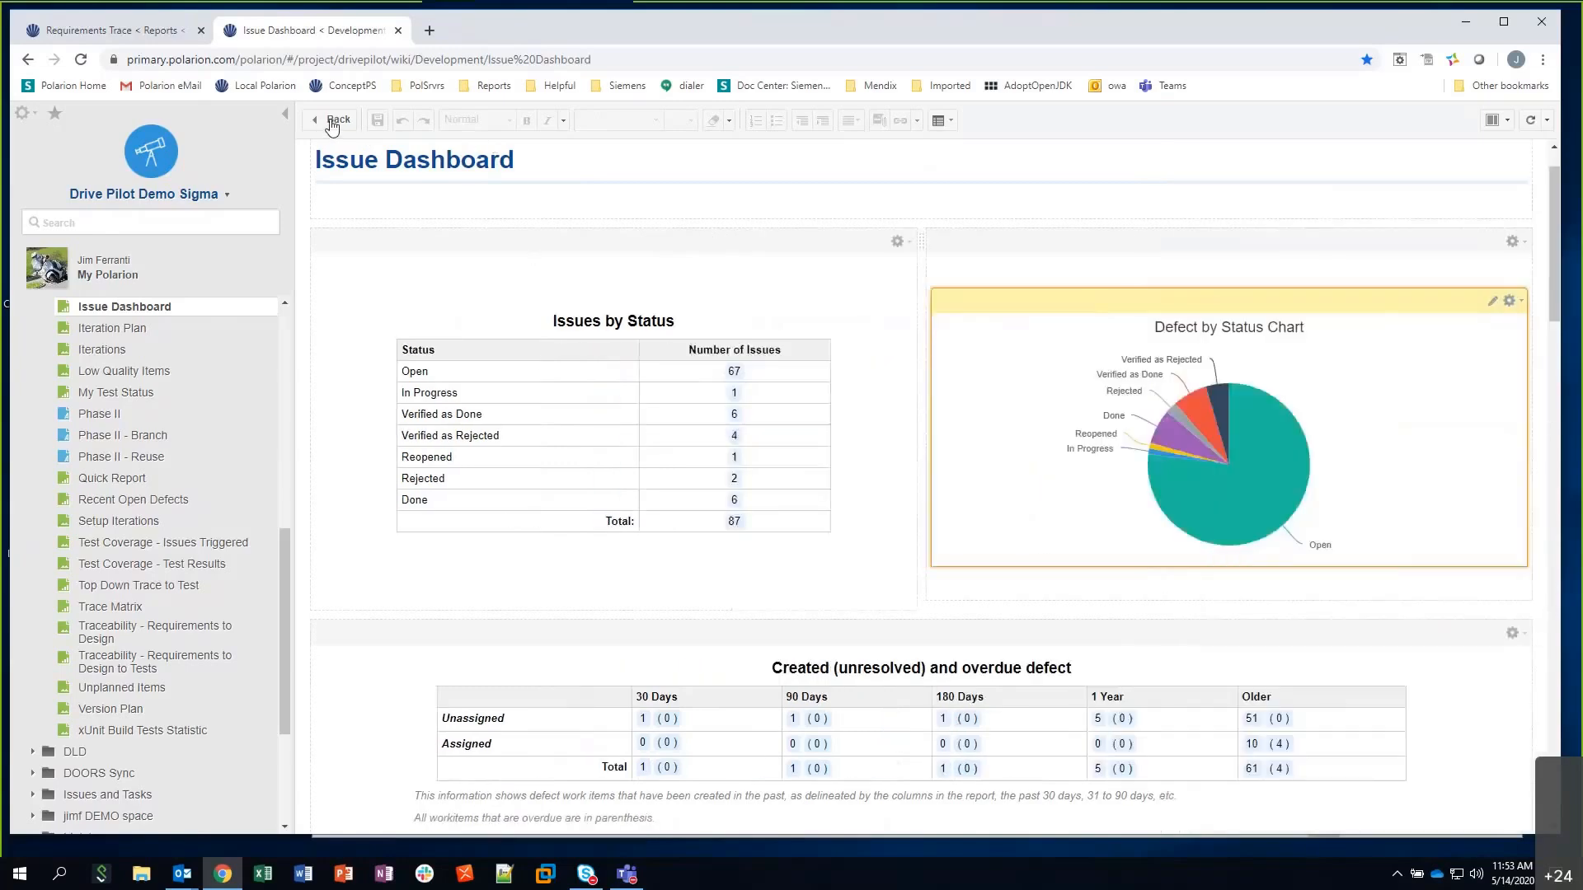
left_click(333, 122)
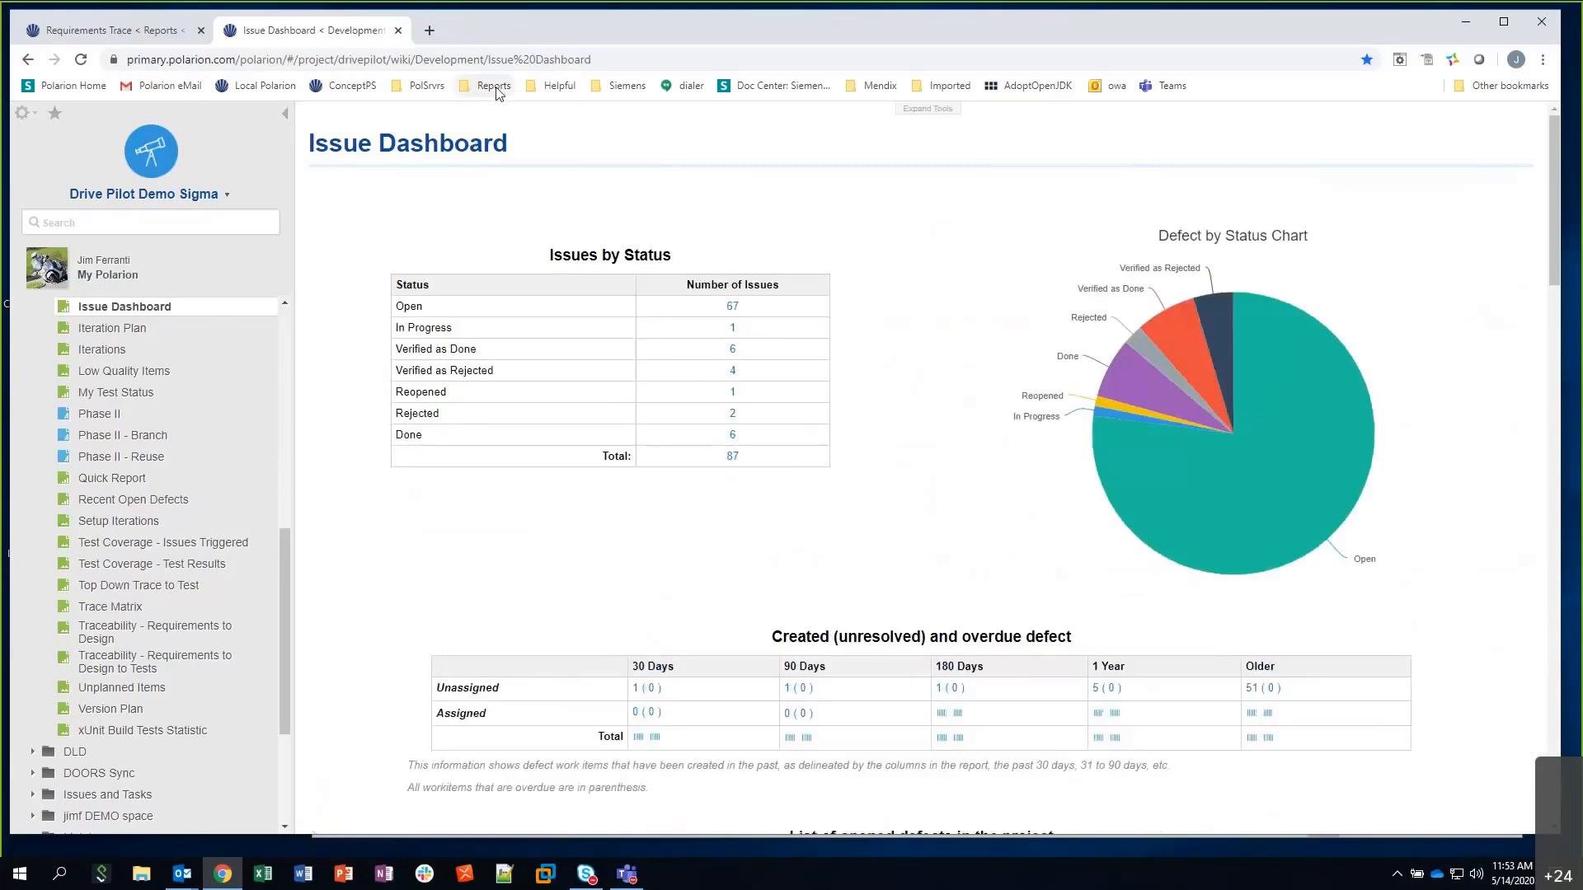
Open the bookmarked Issues Current State report in edit mode and inspect the parameters of its Unresolved Defects status table widget
left_click(497, 87)
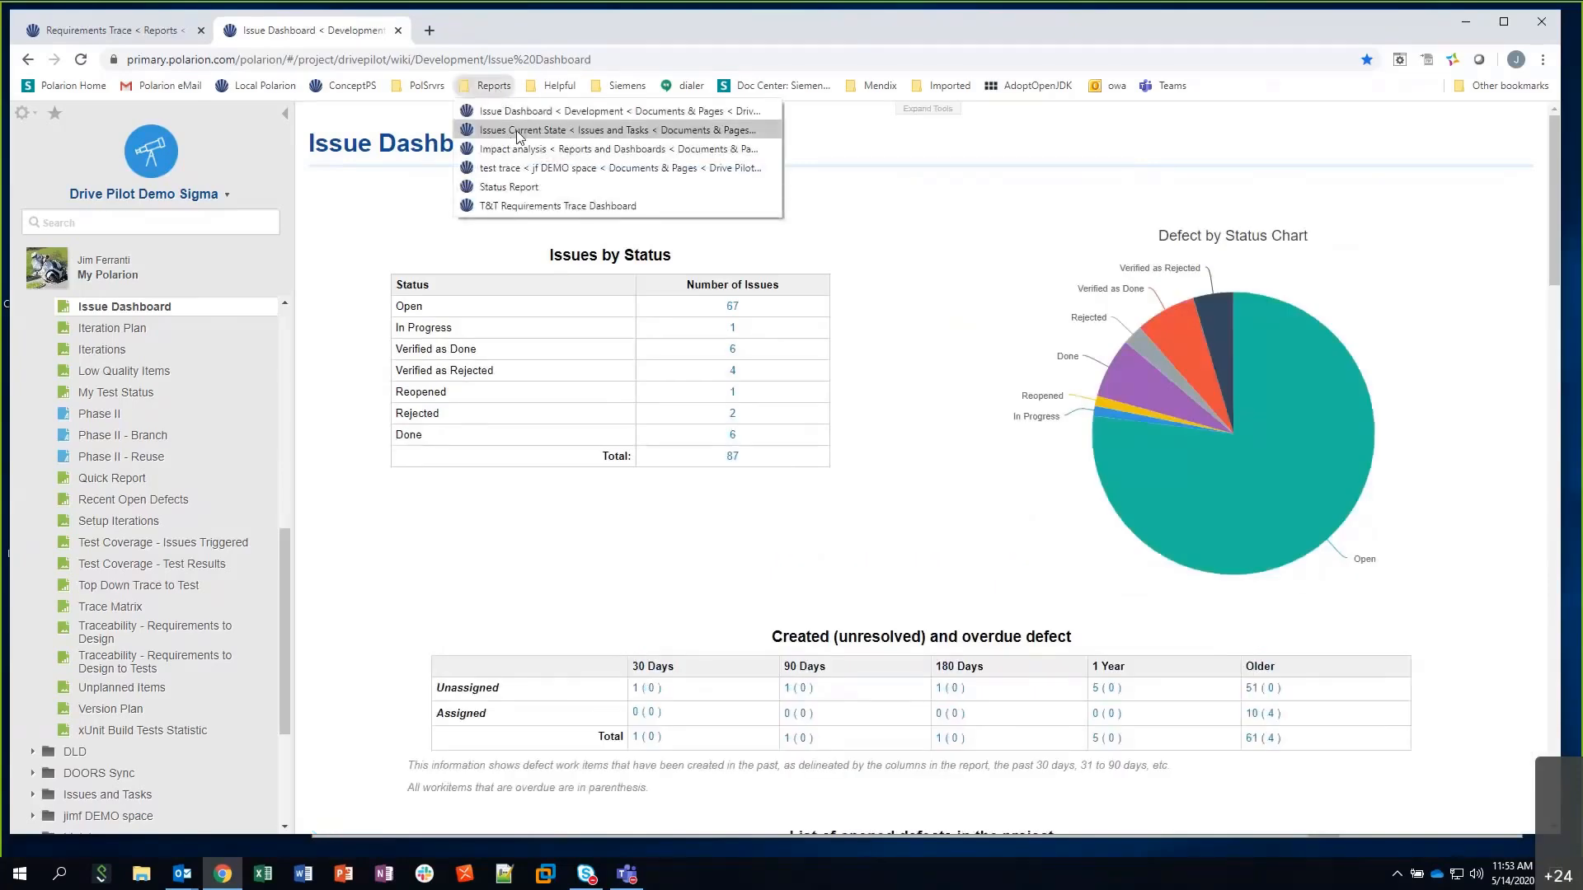
left_click(518, 133)
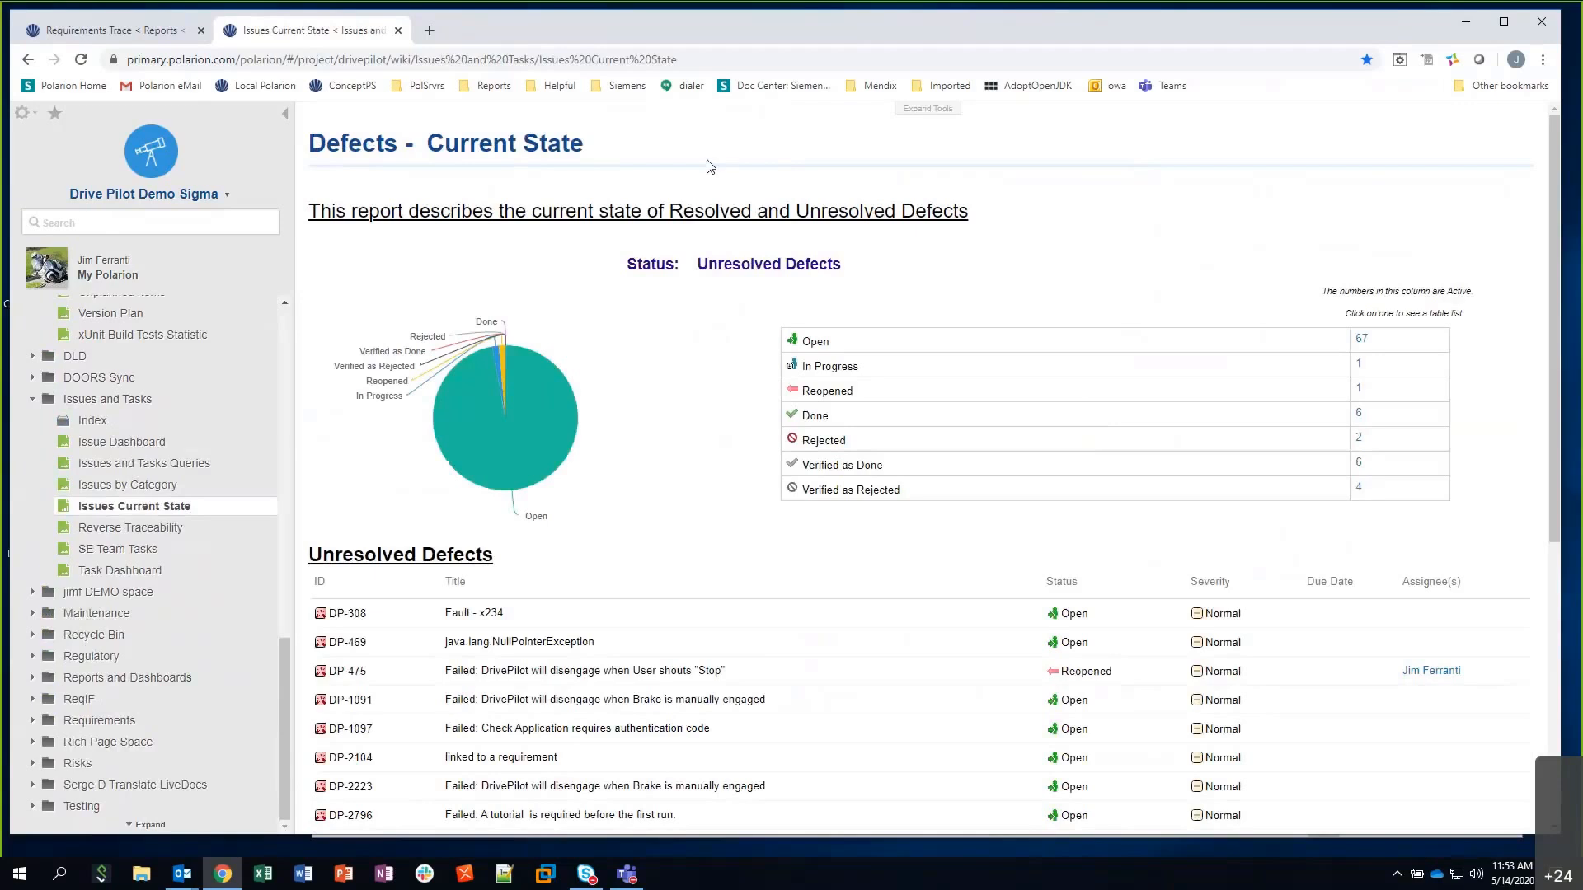
left_click(904, 111)
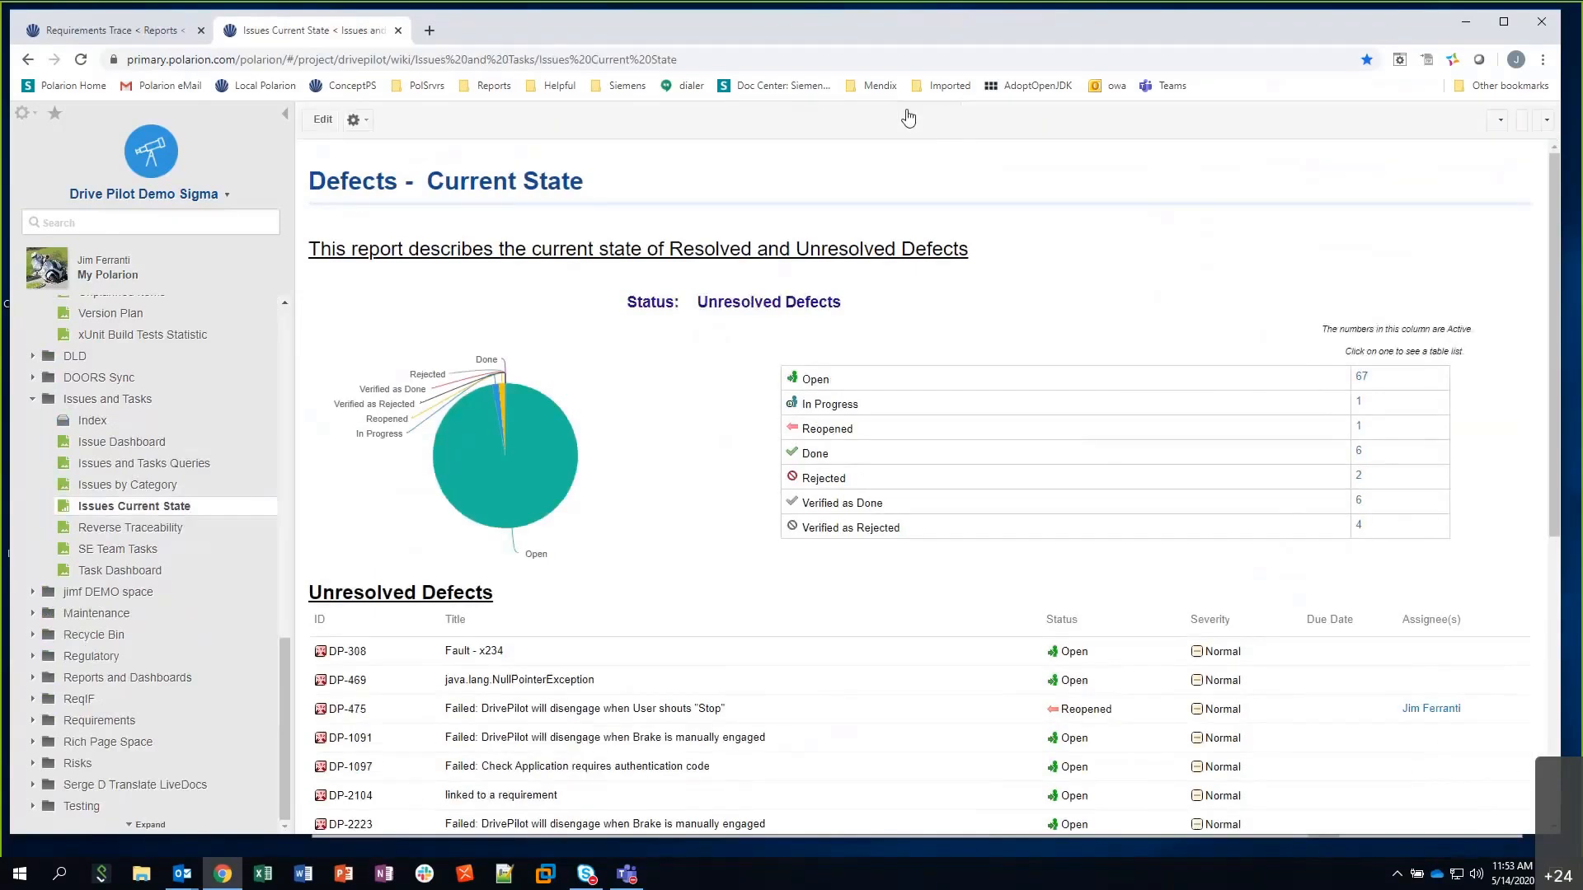
left_click(332, 122)
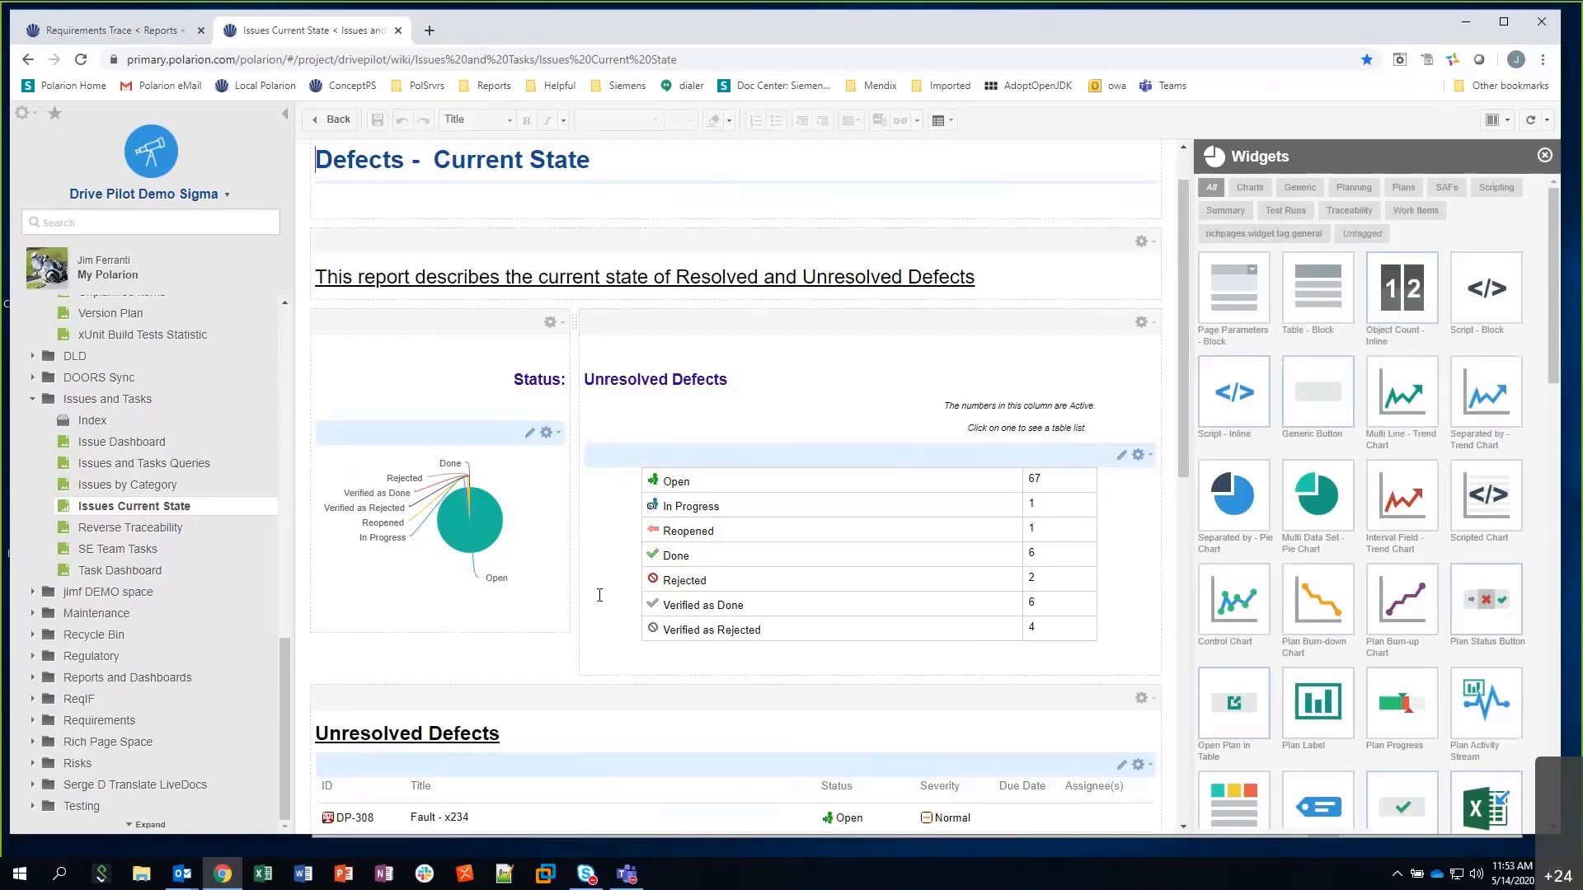
scroll(600, 595, "down", 1)
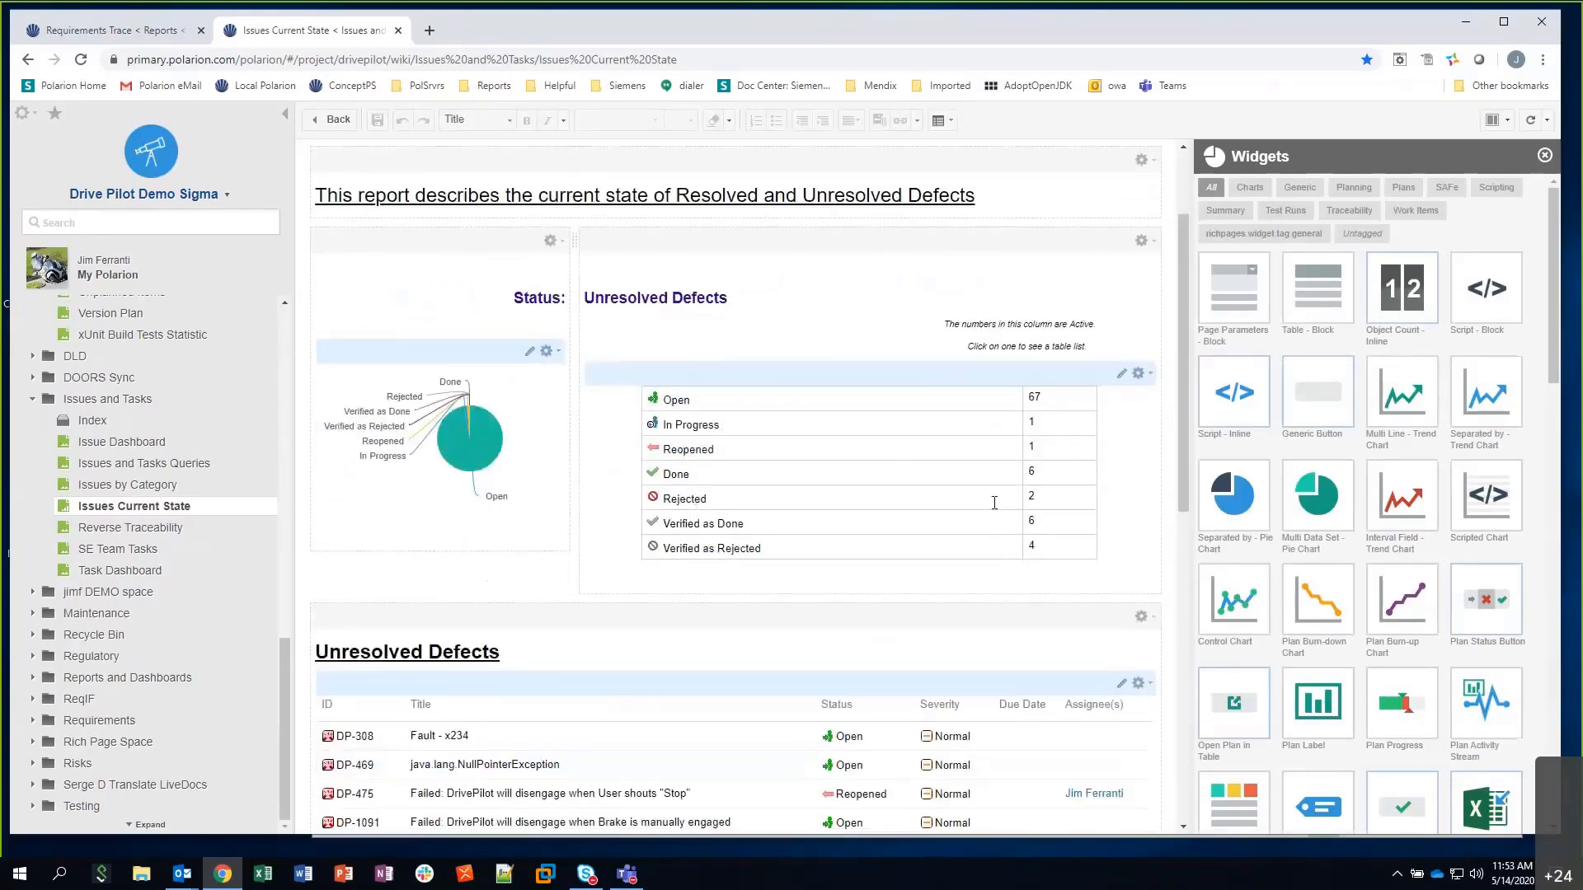
left_click(1094, 381)
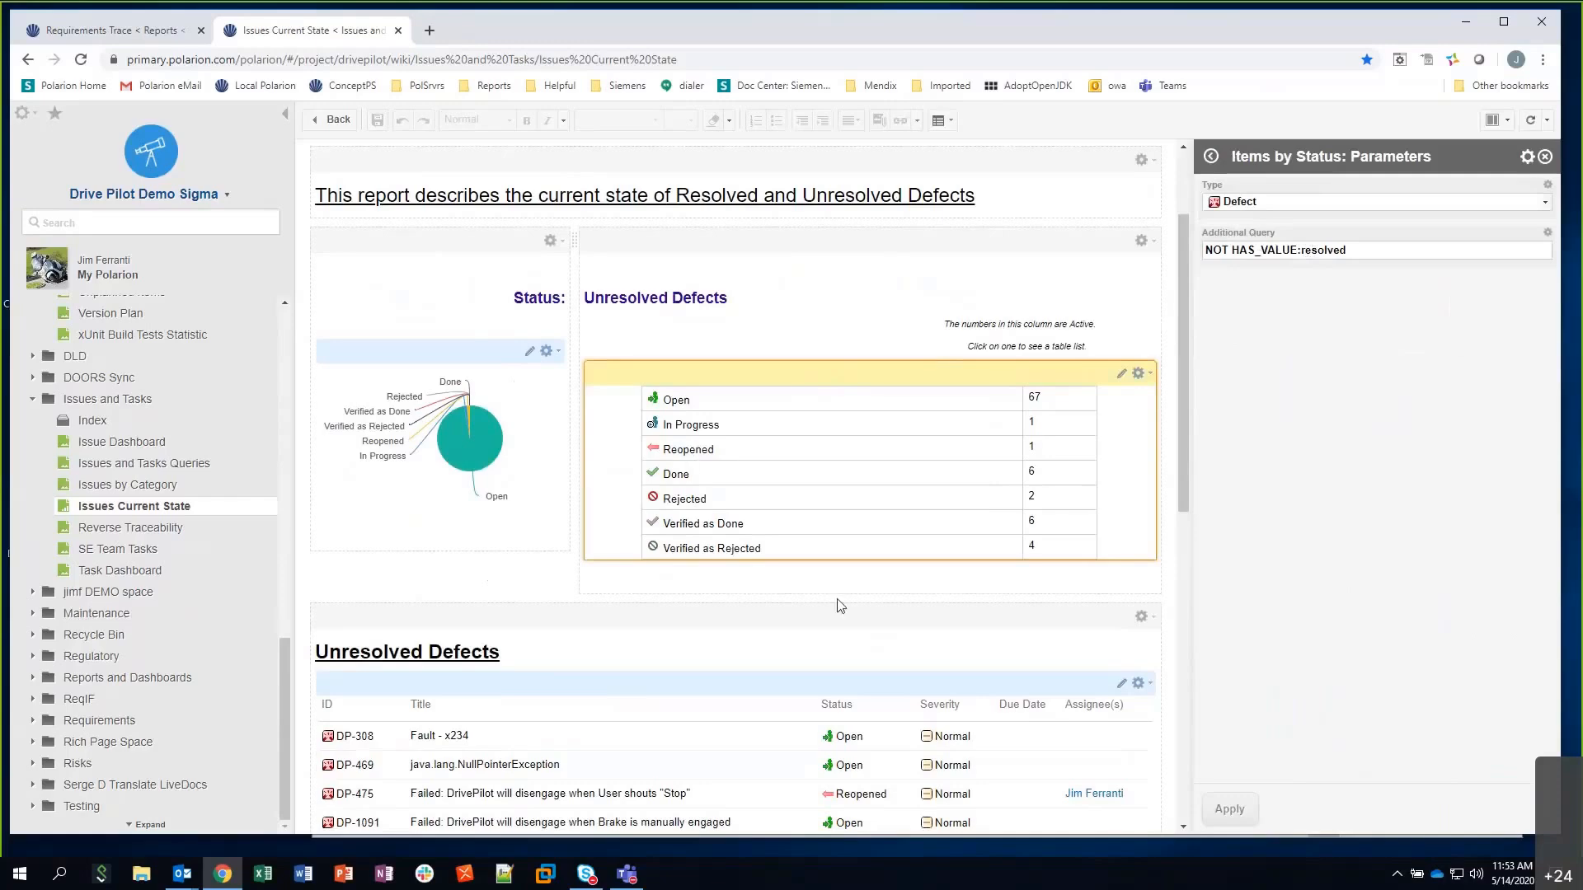
Inspect the parameters of the Unresolved Defects table widget on Issues Current State, and return to the report view
scroll(654, 503, "down", 2)
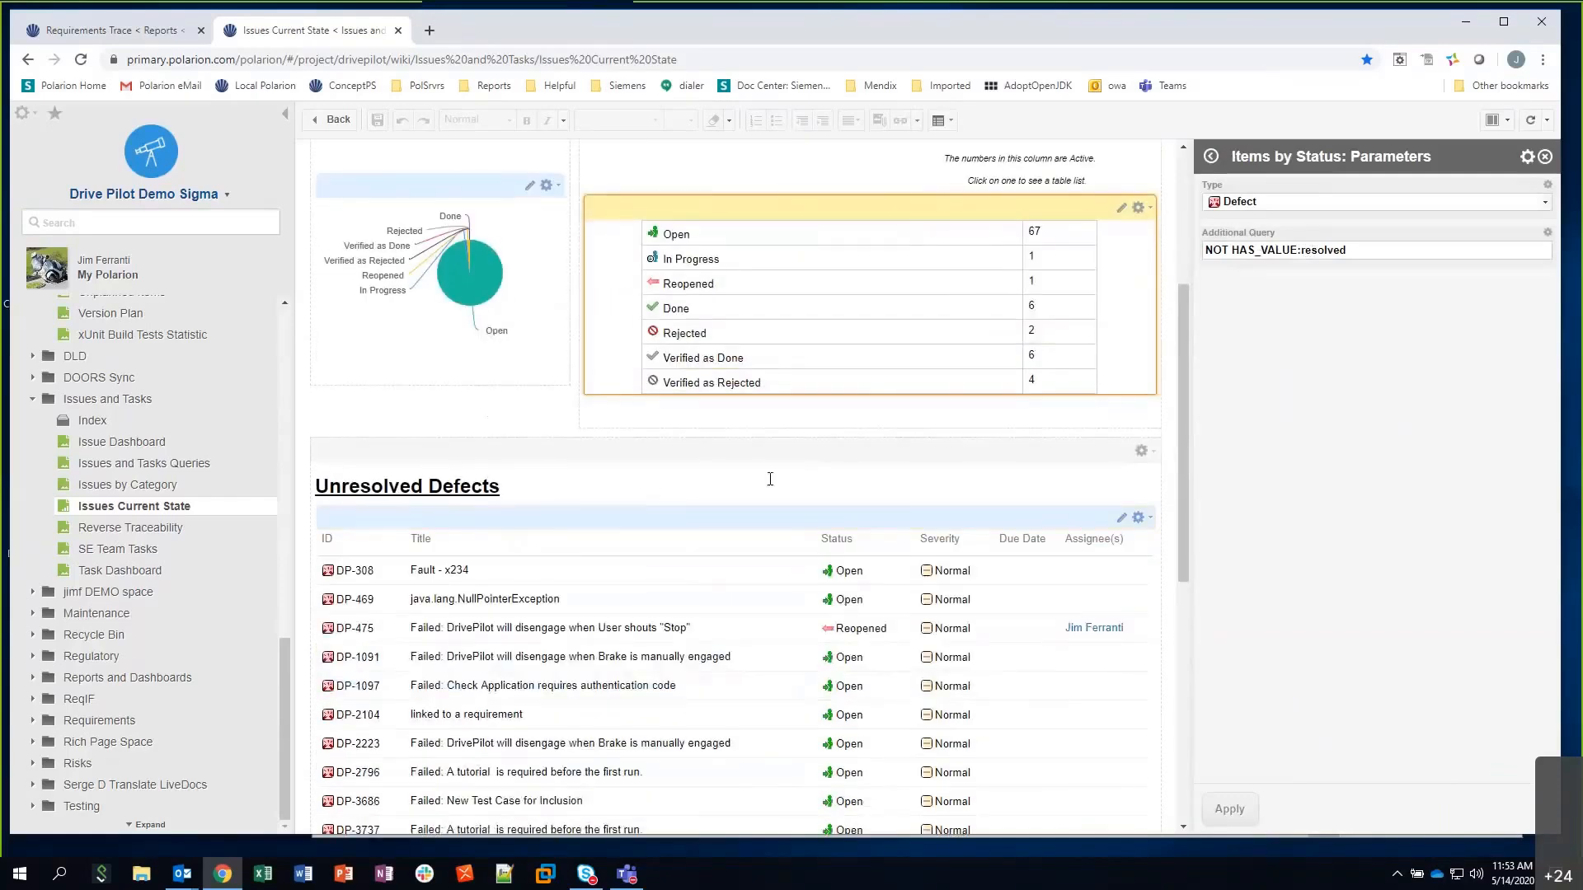
left_click(972, 525)
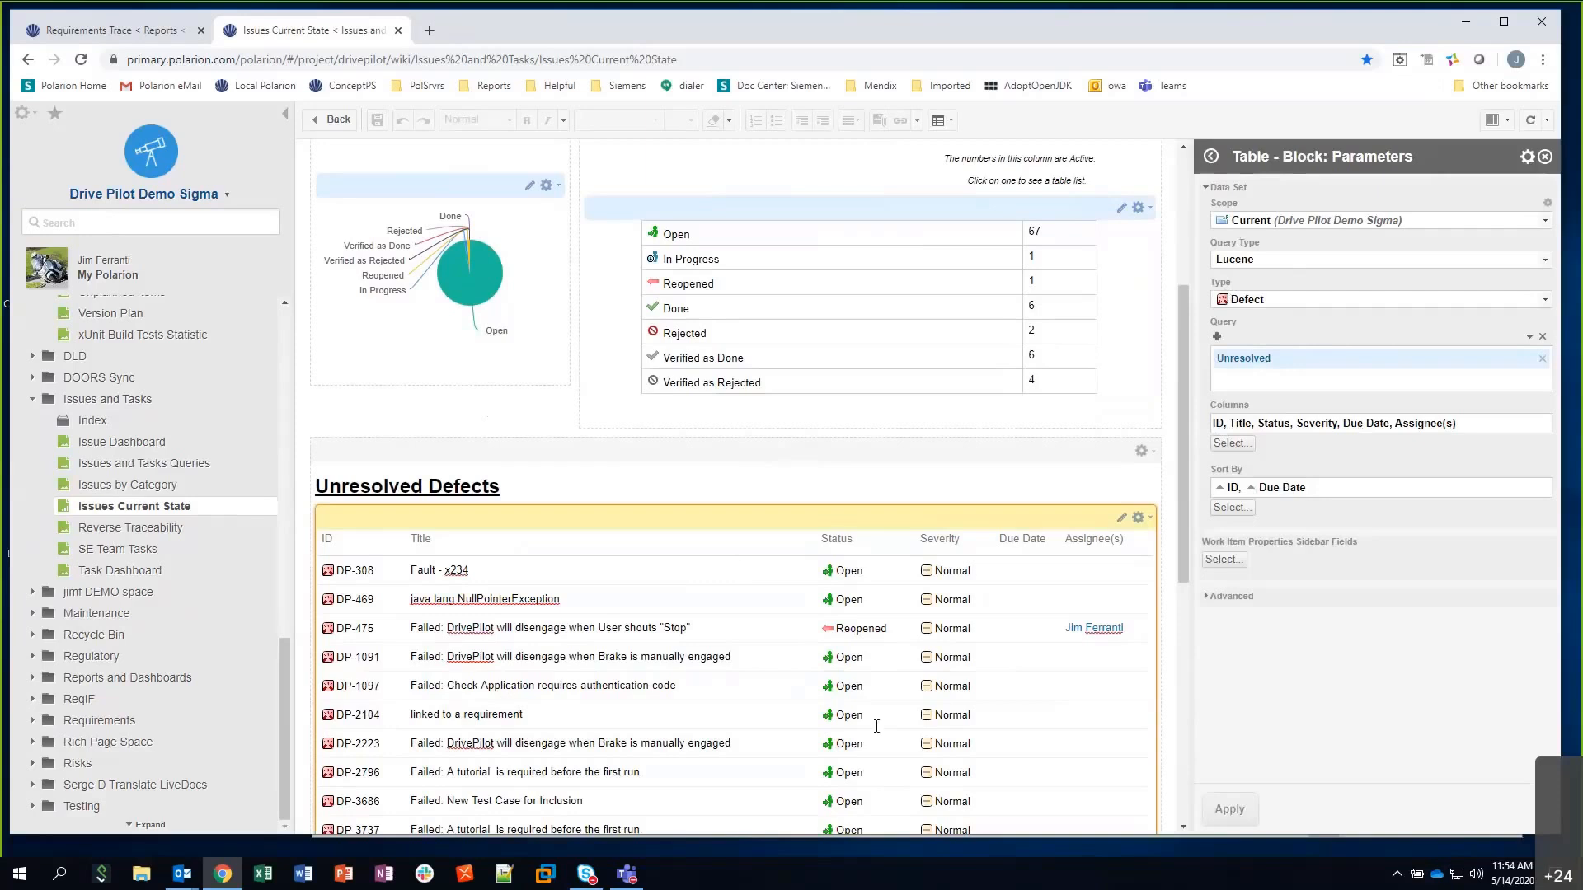
left_click(338, 120)
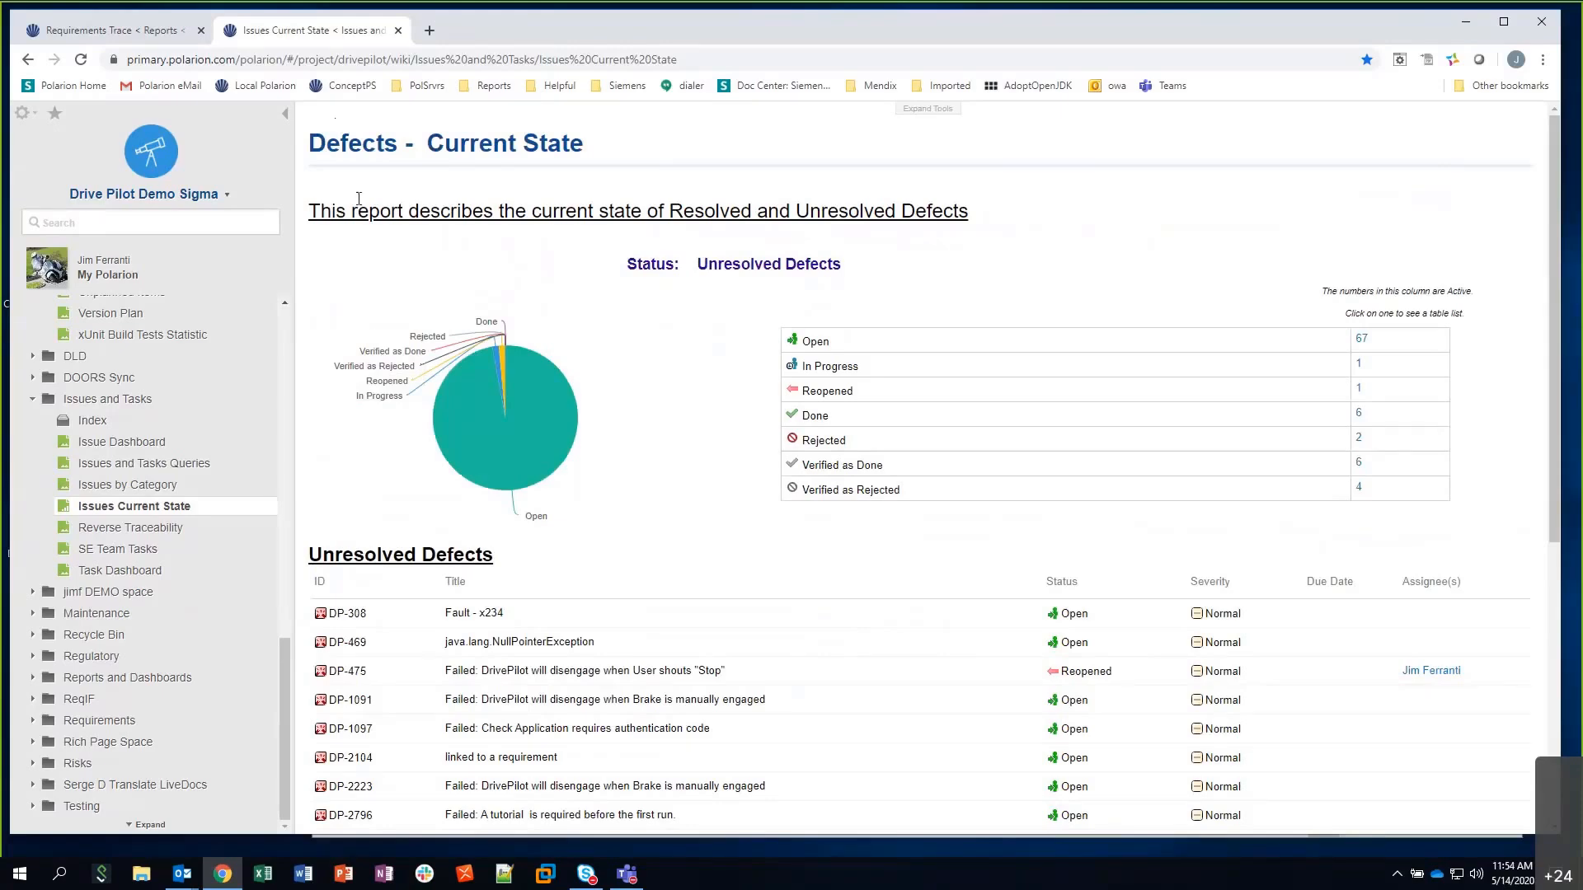
Open extensions.polarion.com in a new browser tab and search the extension portal for widget
left_click(167, 32)
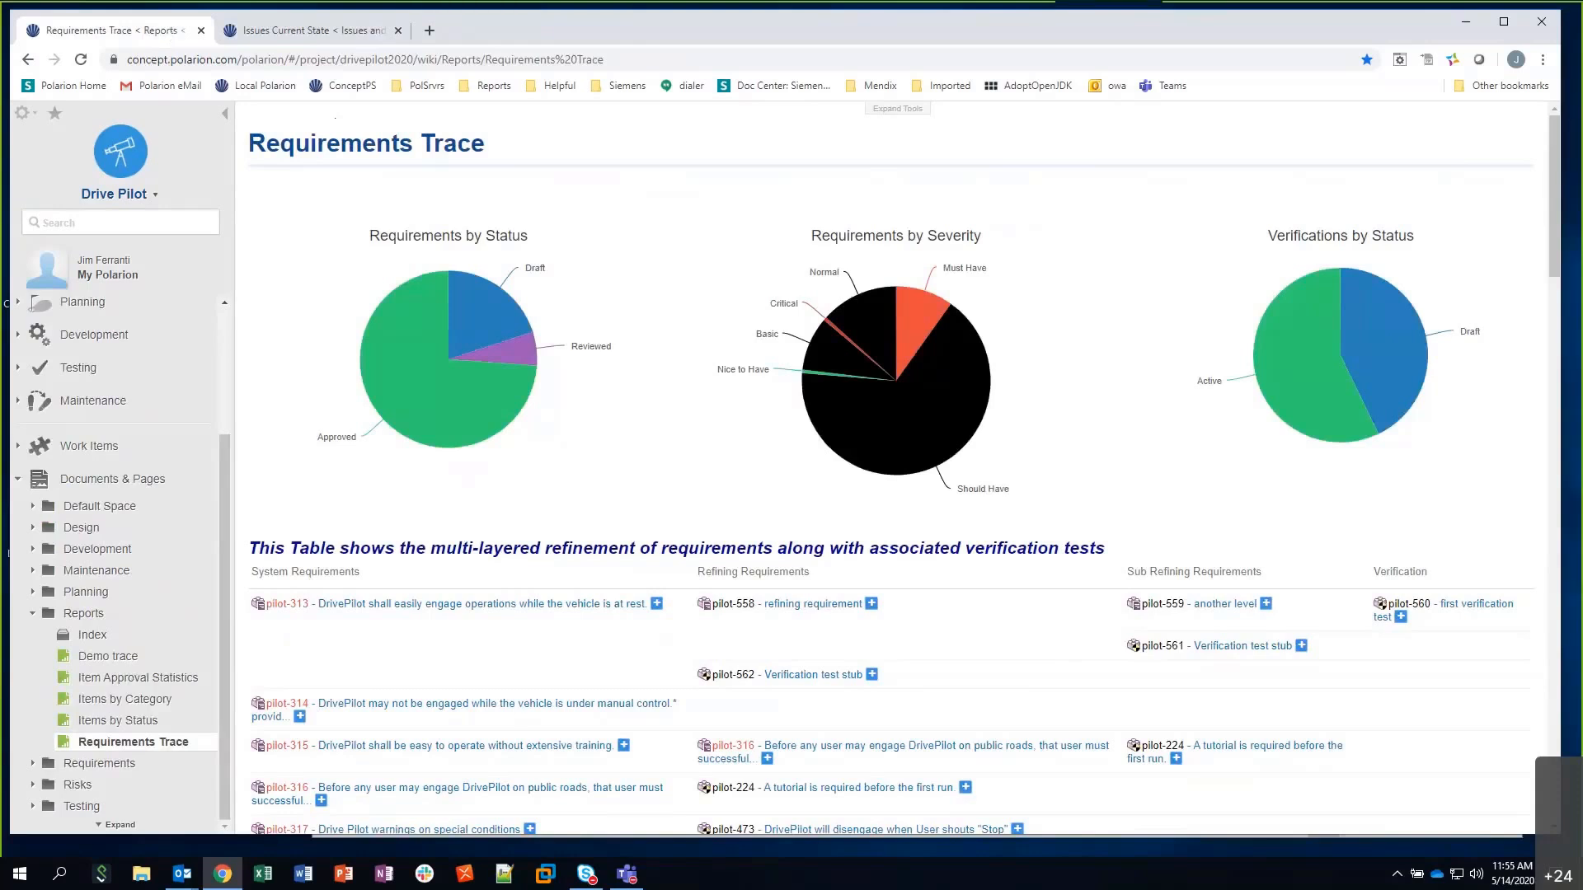
left_click(428, 31)
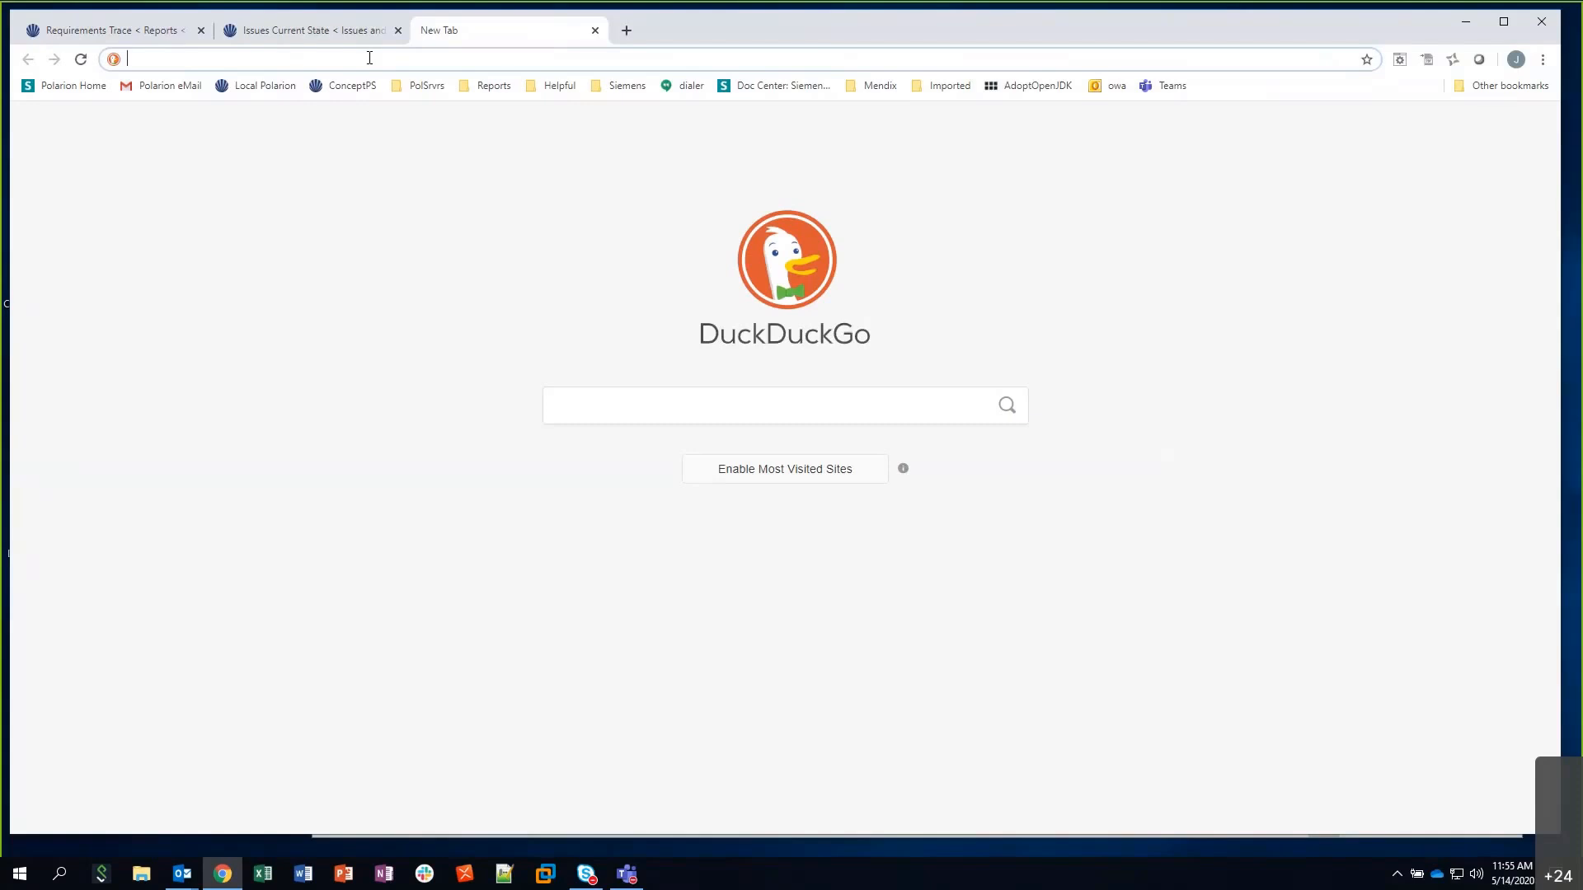
type("extensions.polarion.com")
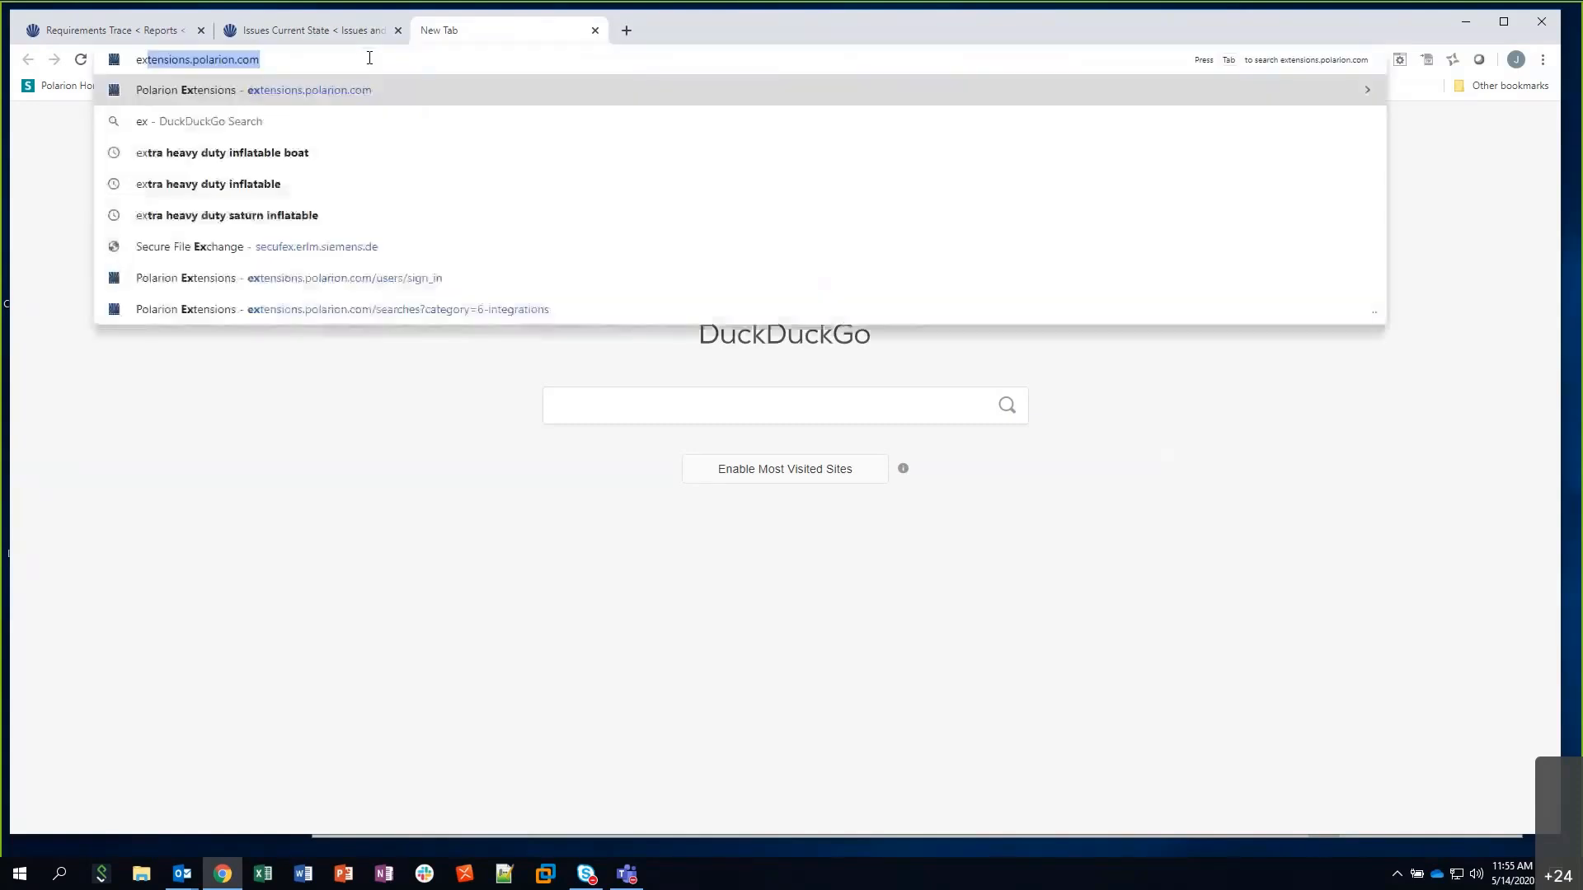
key("Return")
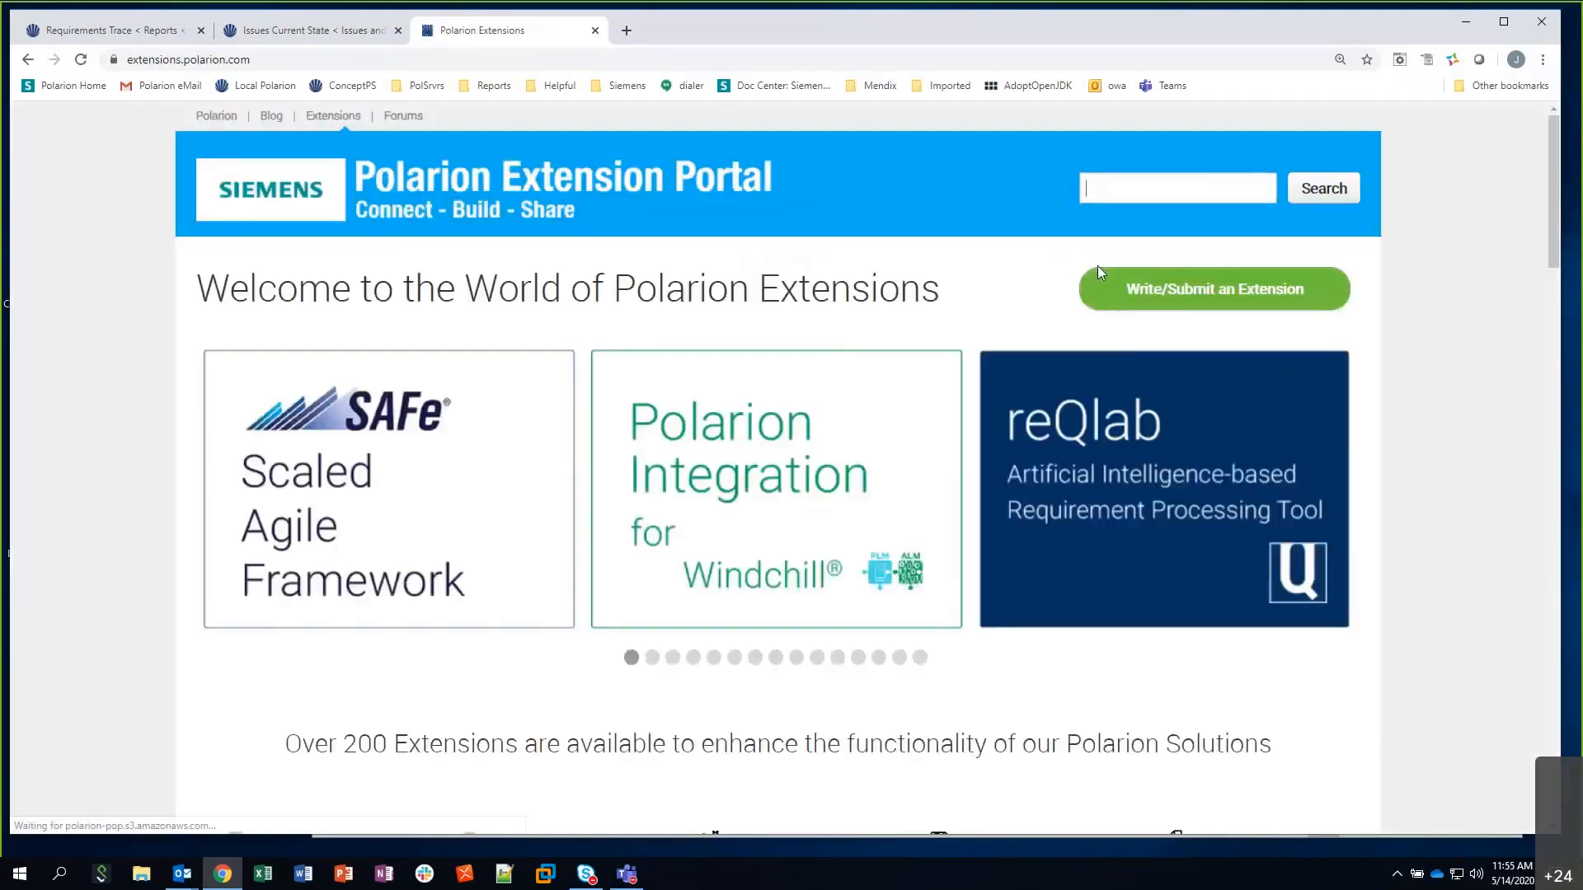
type("widget")
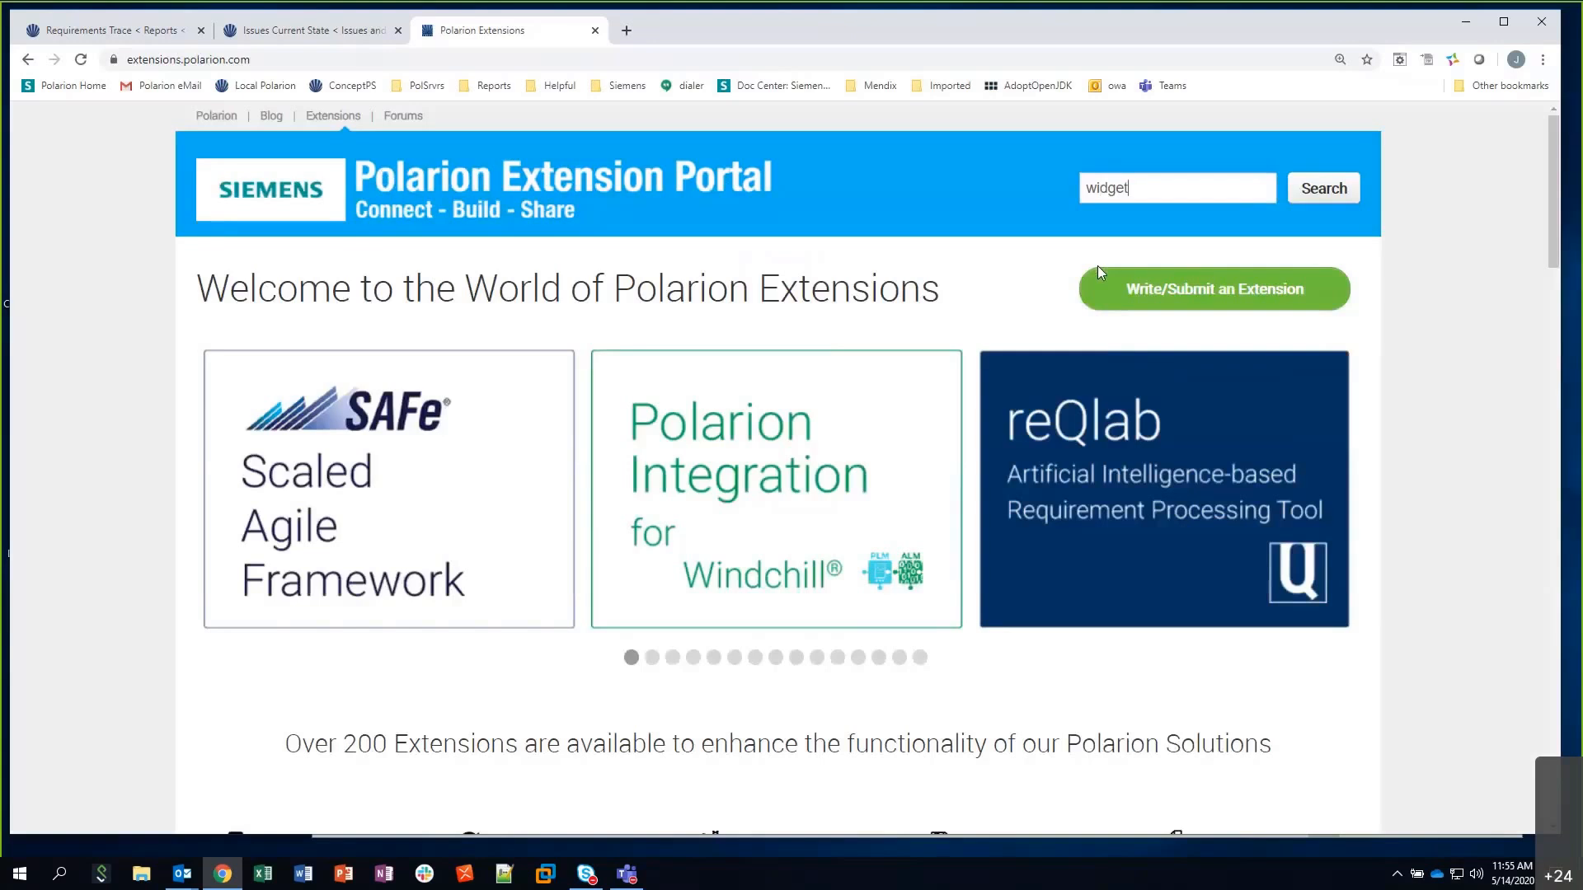
key("Return")
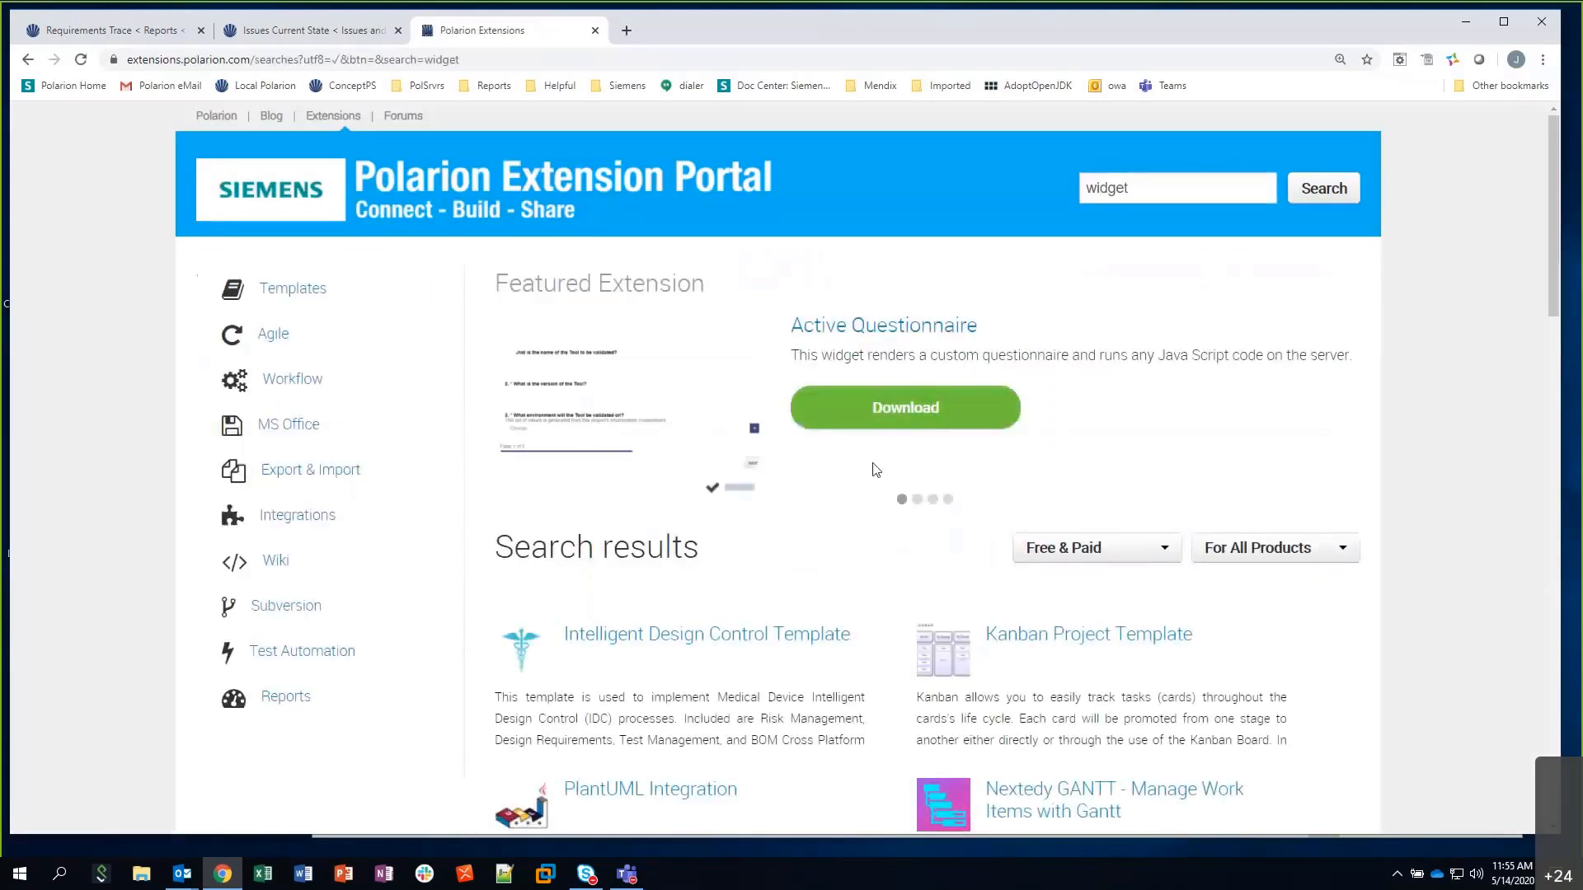
Look through the widget search results for extensions offering traceability tables and charts, down to the end of the list
scroll(843, 479, "down", 1)
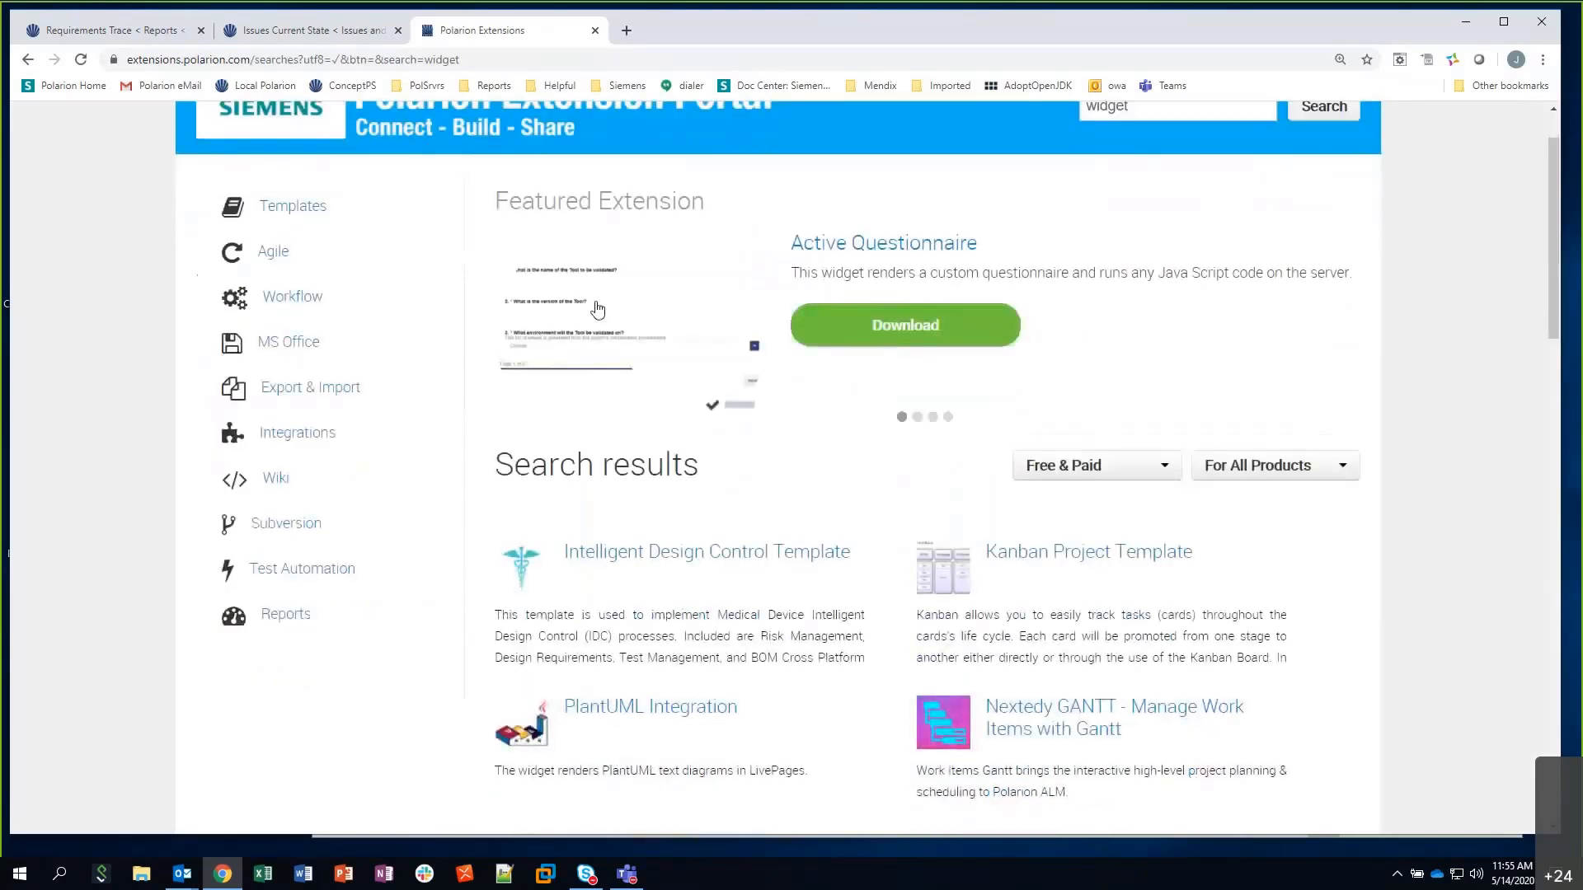
scroll(476, 286, "up", 1)
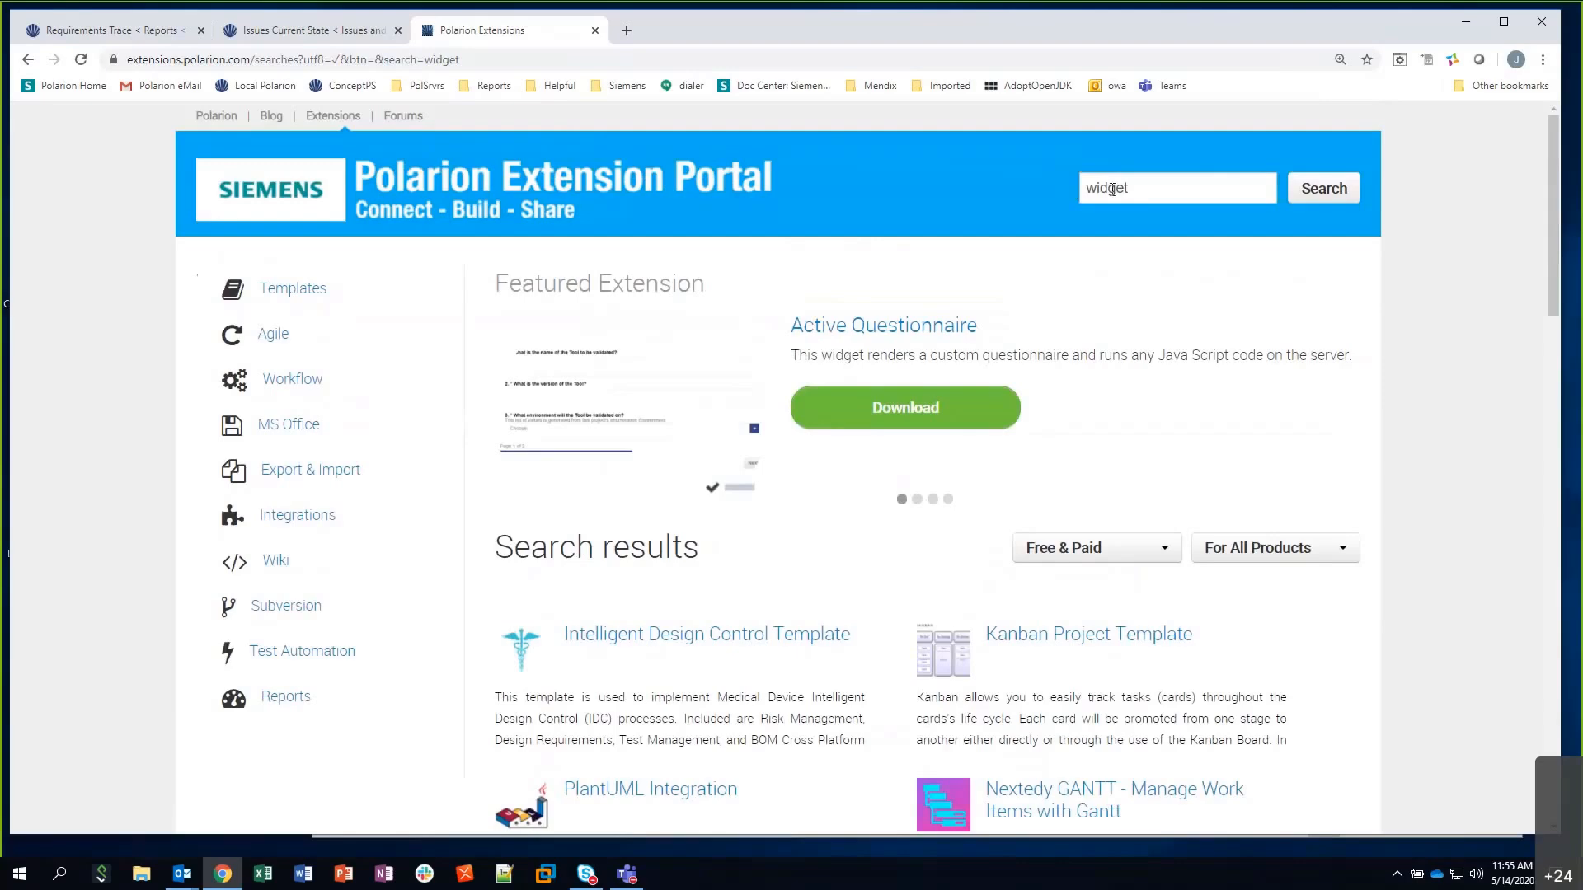
scroll(1138, 268, "down", 5)
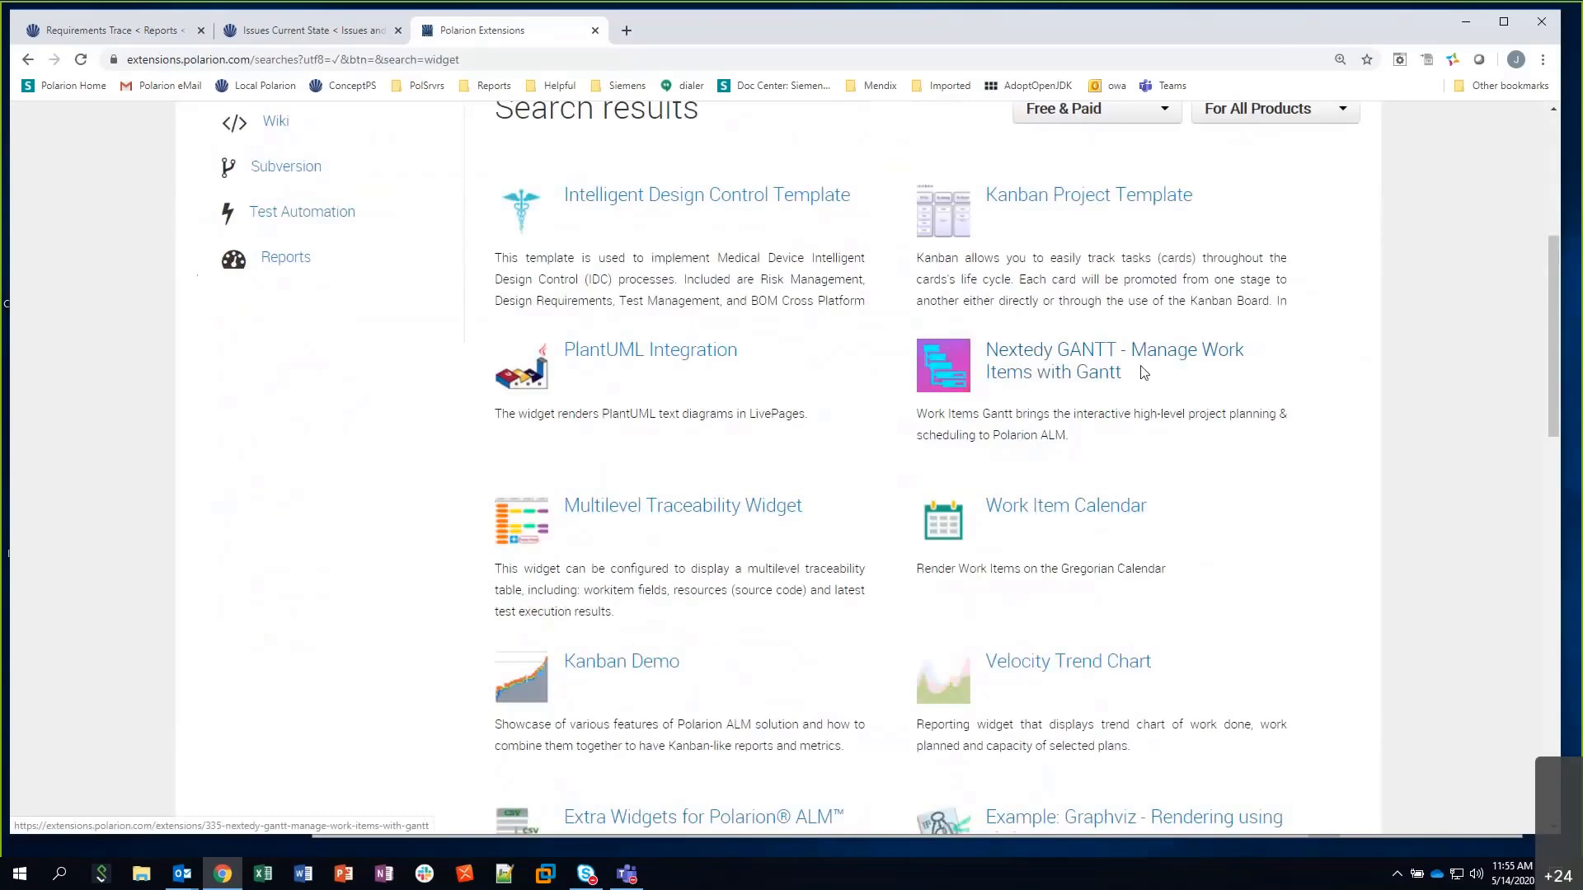
scroll(1135, 371, "down", 1)
scroll(1135, 371, "down", 1)
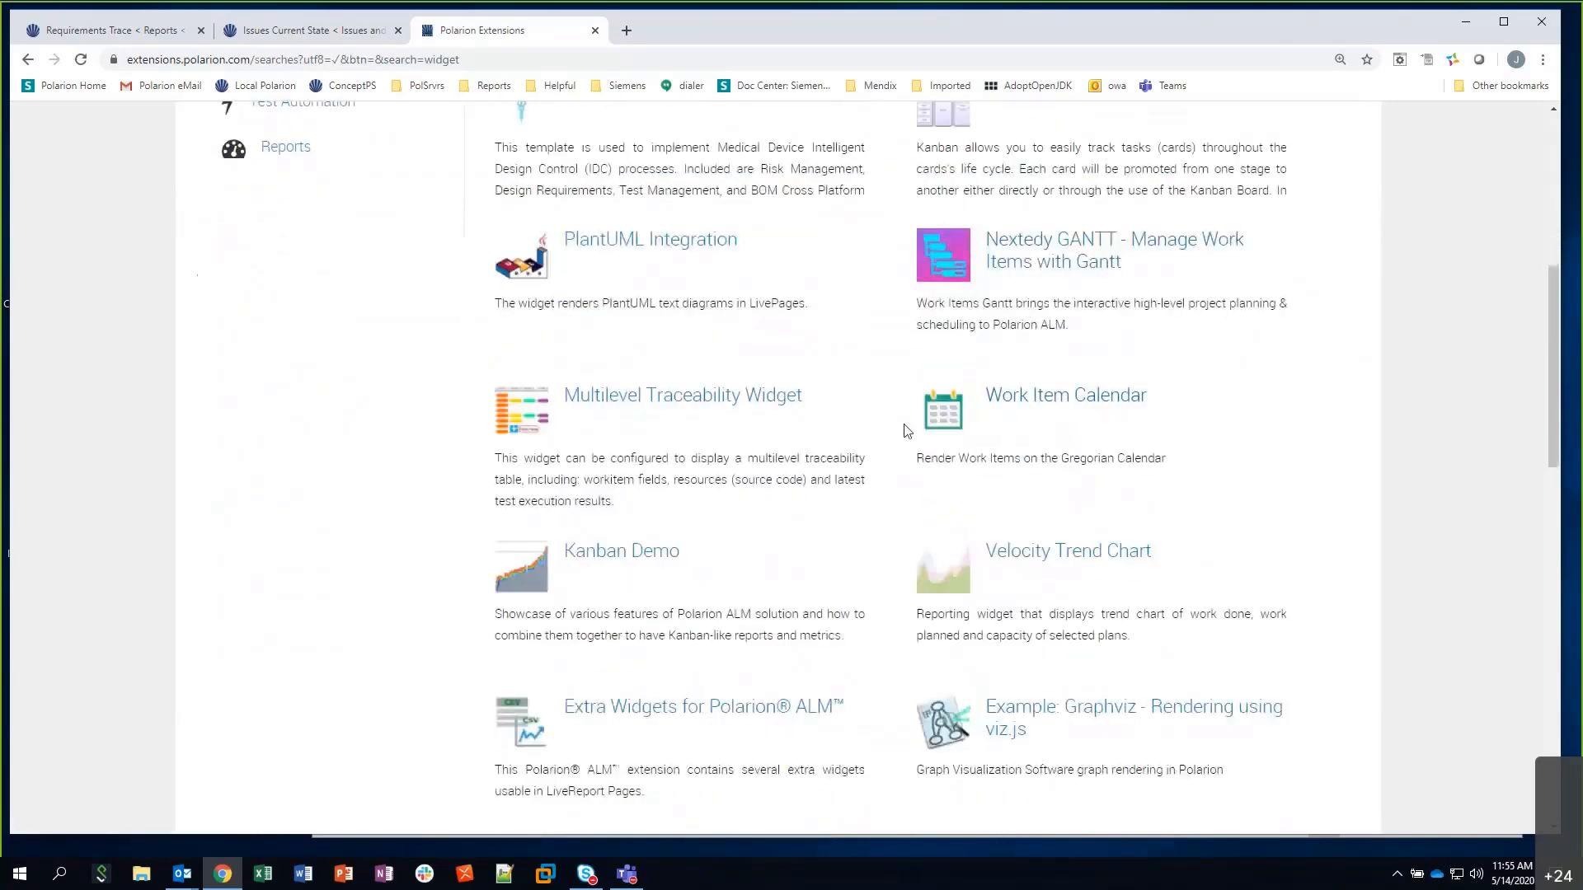
scroll(903, 424, "down", 1)
scroll(903, 425, "down", 2)
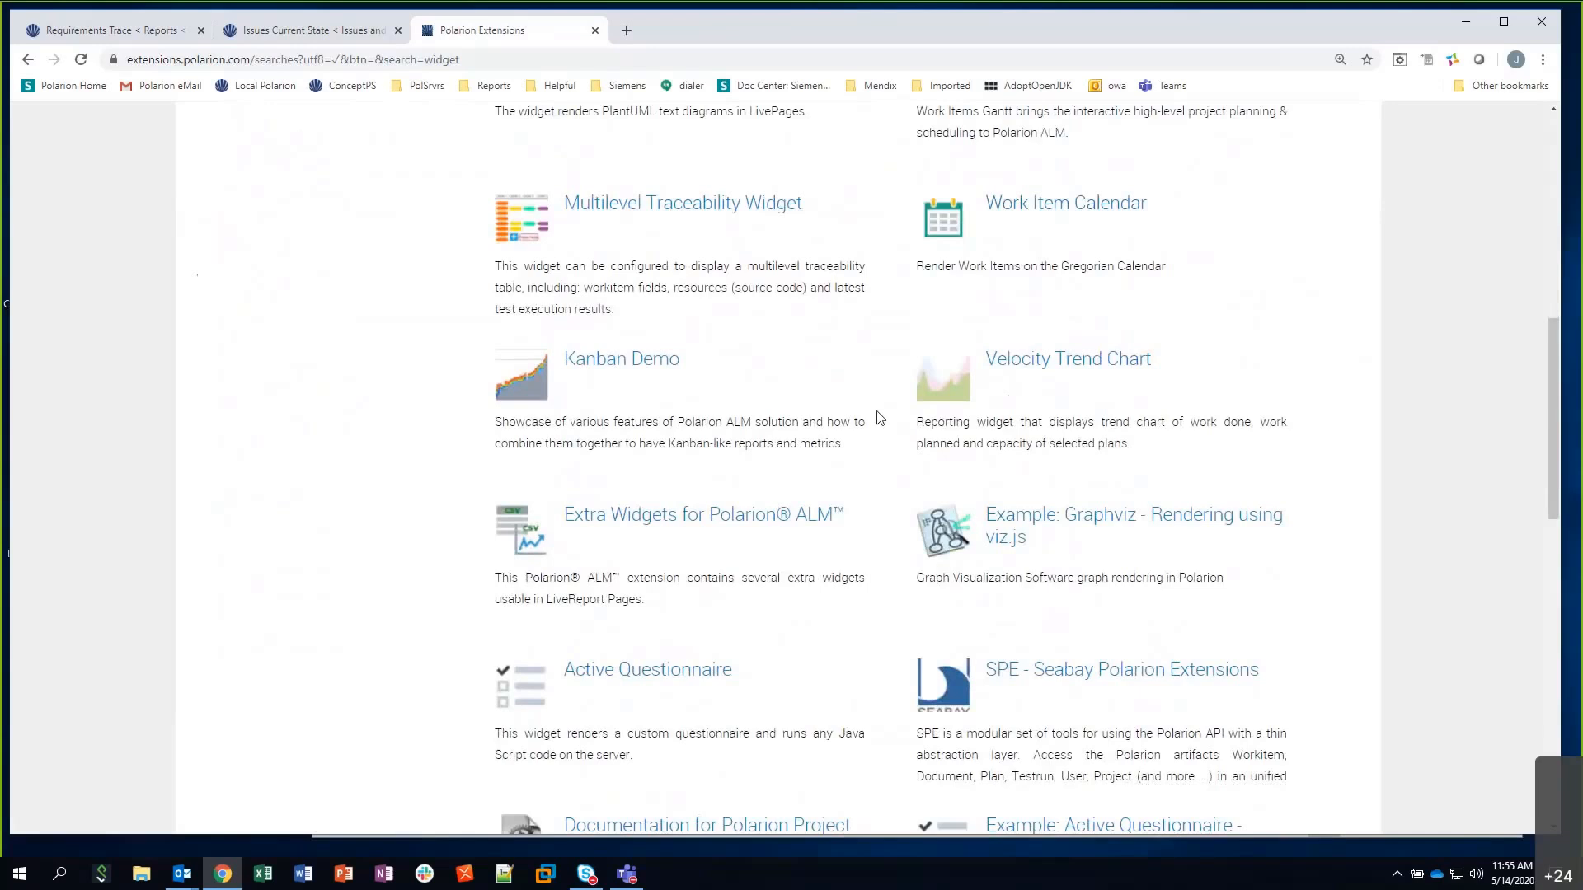
scroll(880, 417, "down", 1)
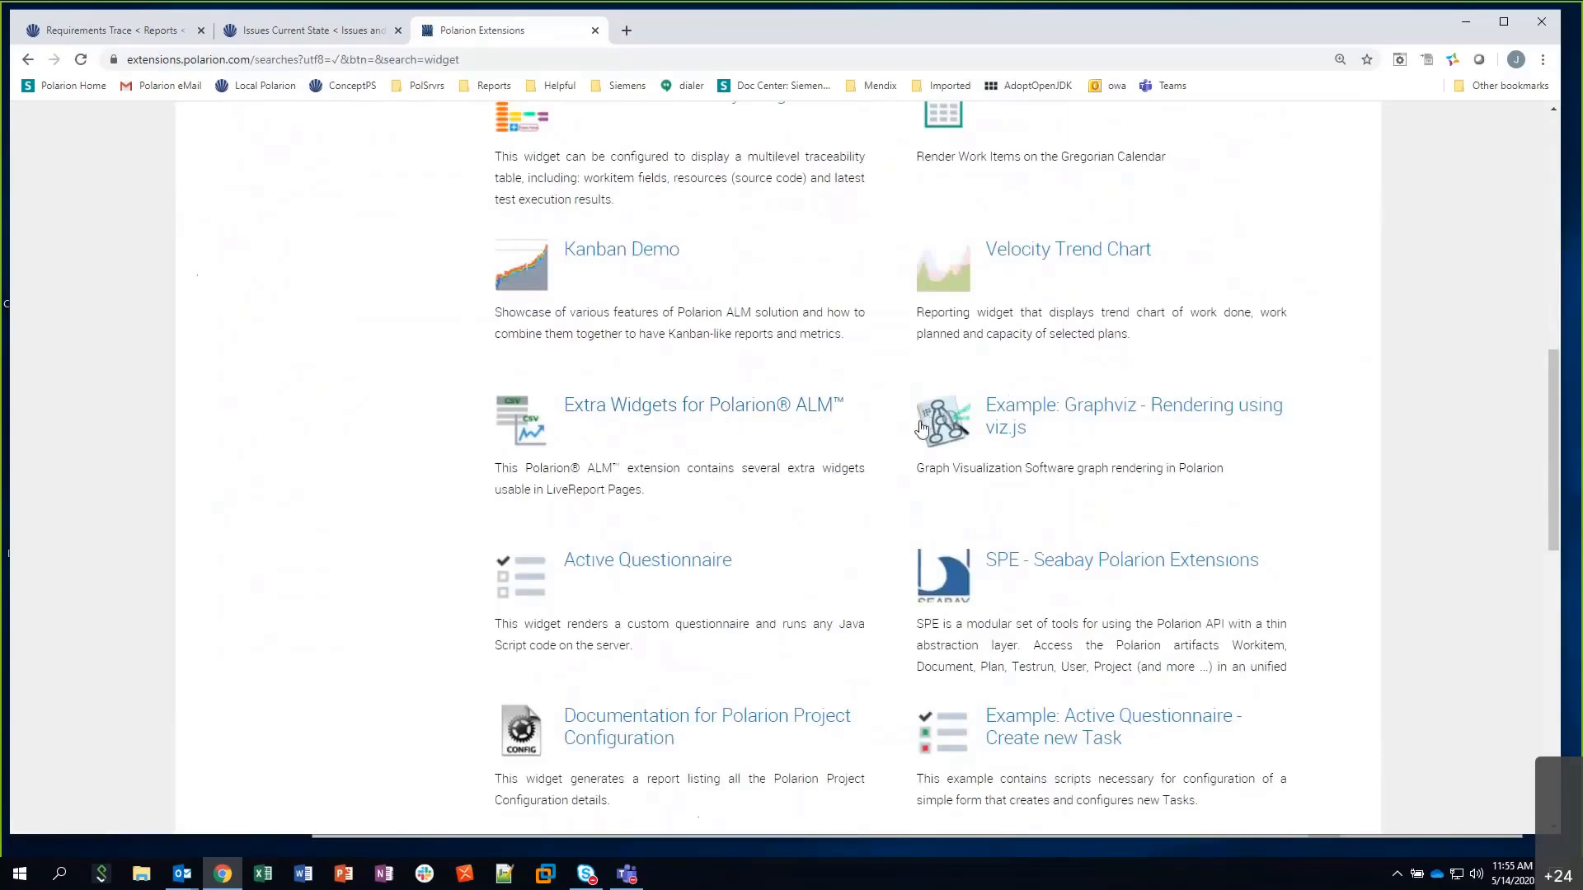
scroll(922, 428, "down", 3)
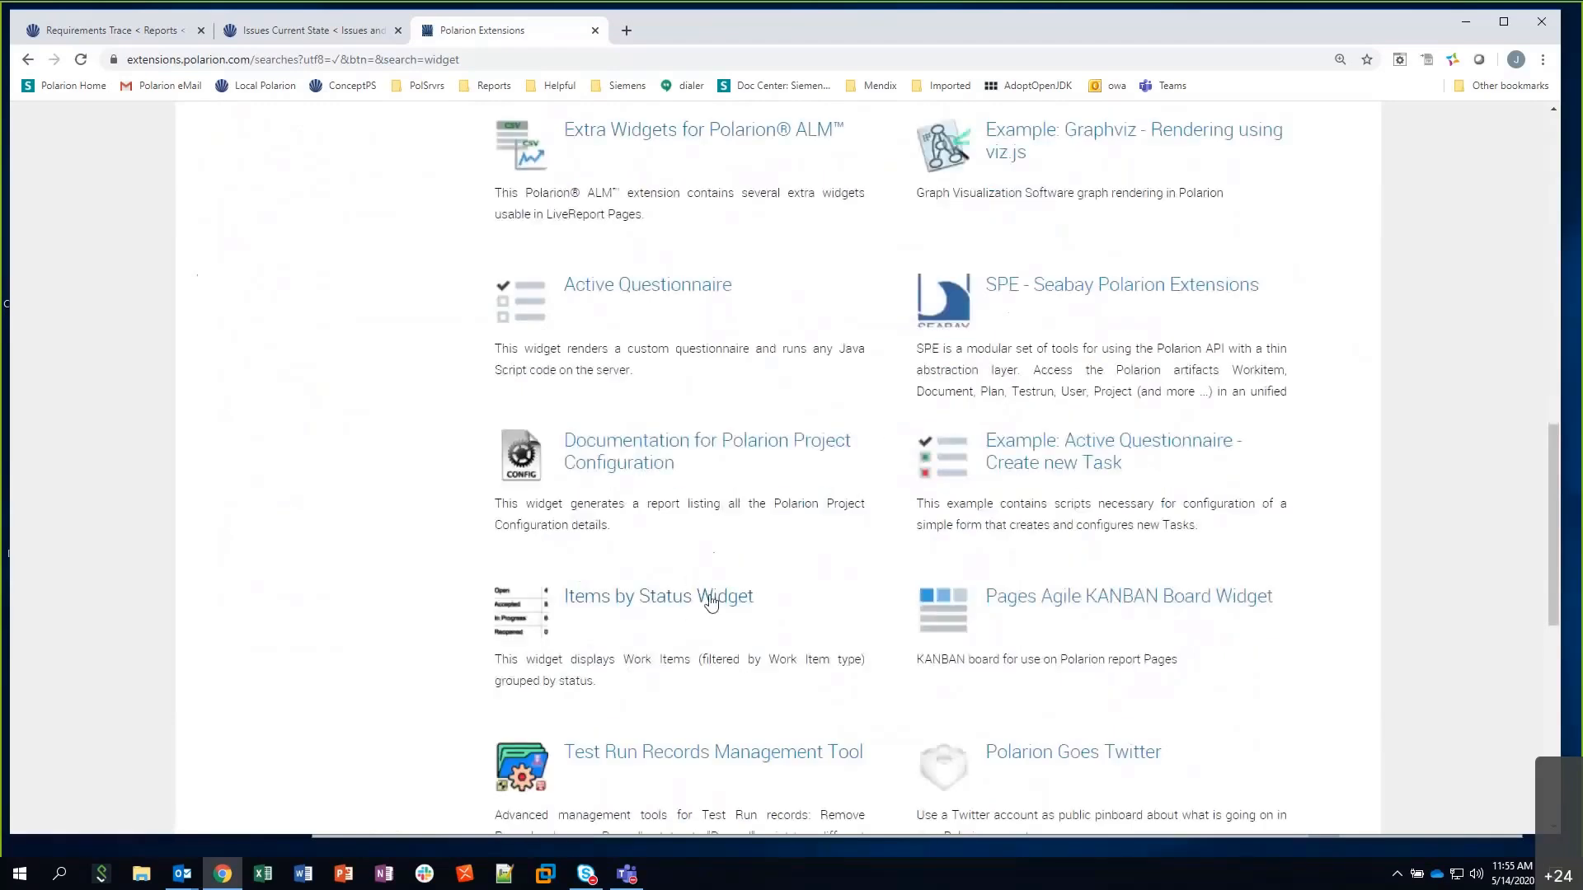
scroll(824, 536, "down", 3)
scroll(840, 521, "down", 2)
scroll(879, 547, "down", 1)
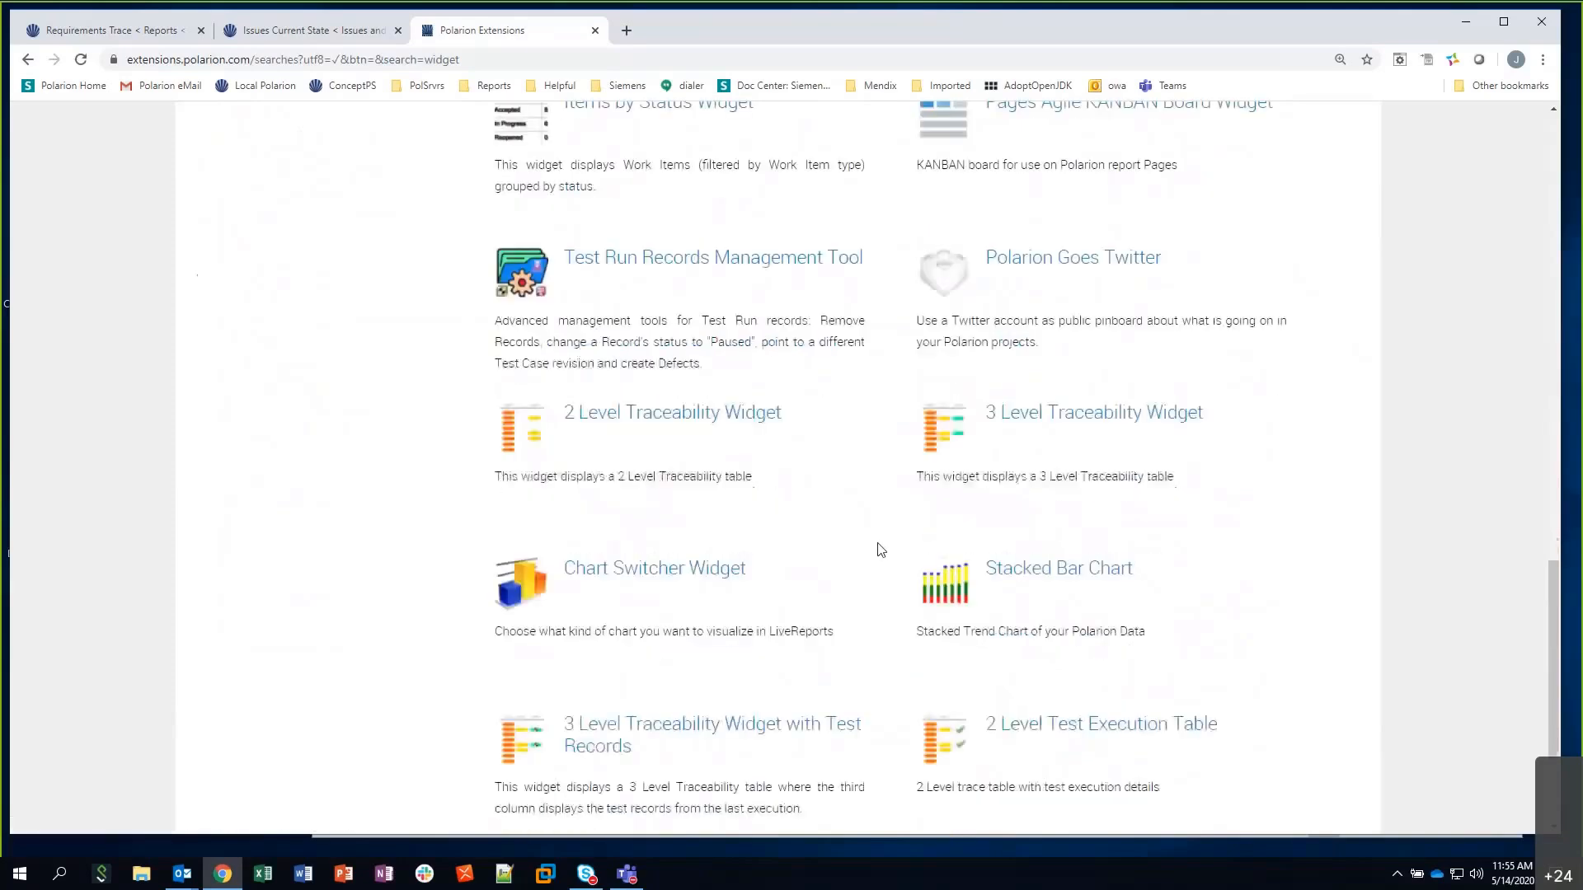
scroll(924, 540, "down", 1)
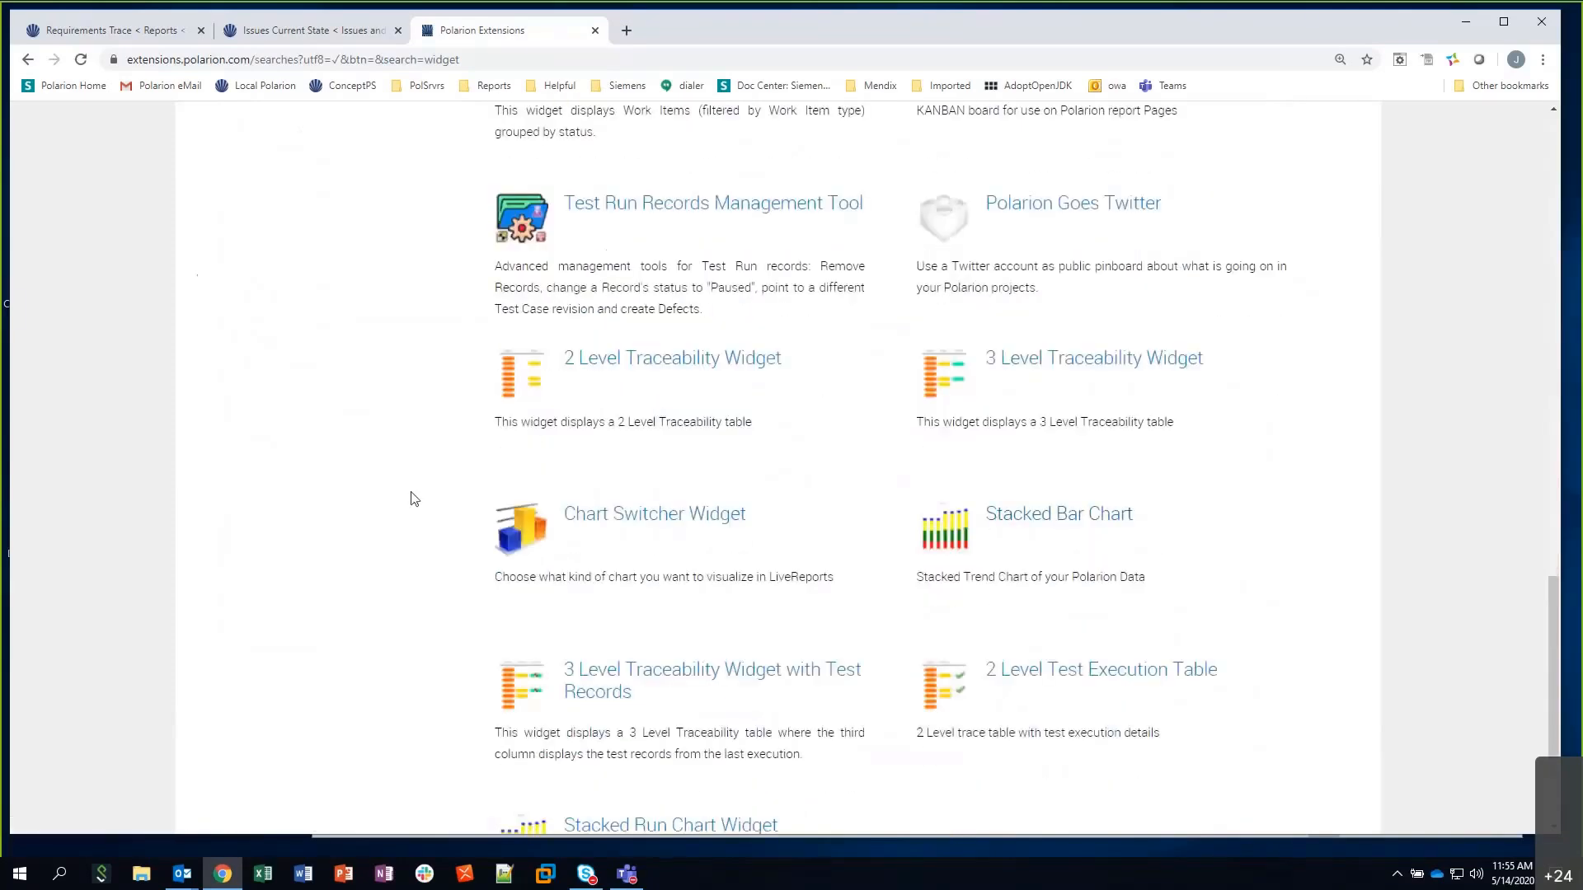
scroll(401, 449, "down", 2)
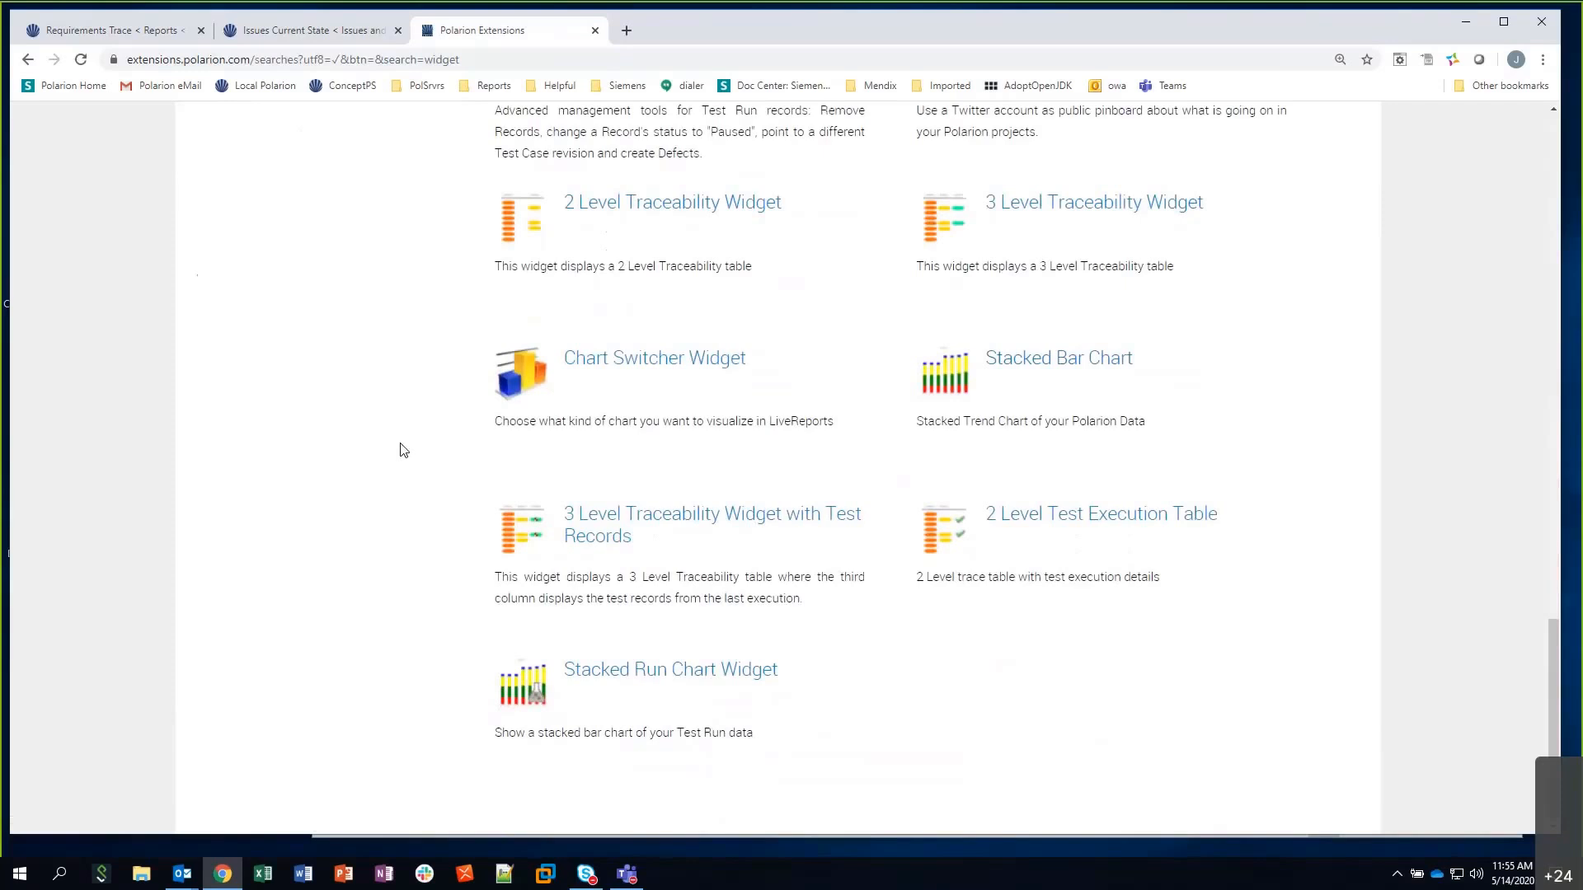
Open the Stacked Bar Chart extension's page and review its screenshots, description, installation instructions and product information
left_click(1018, 364)
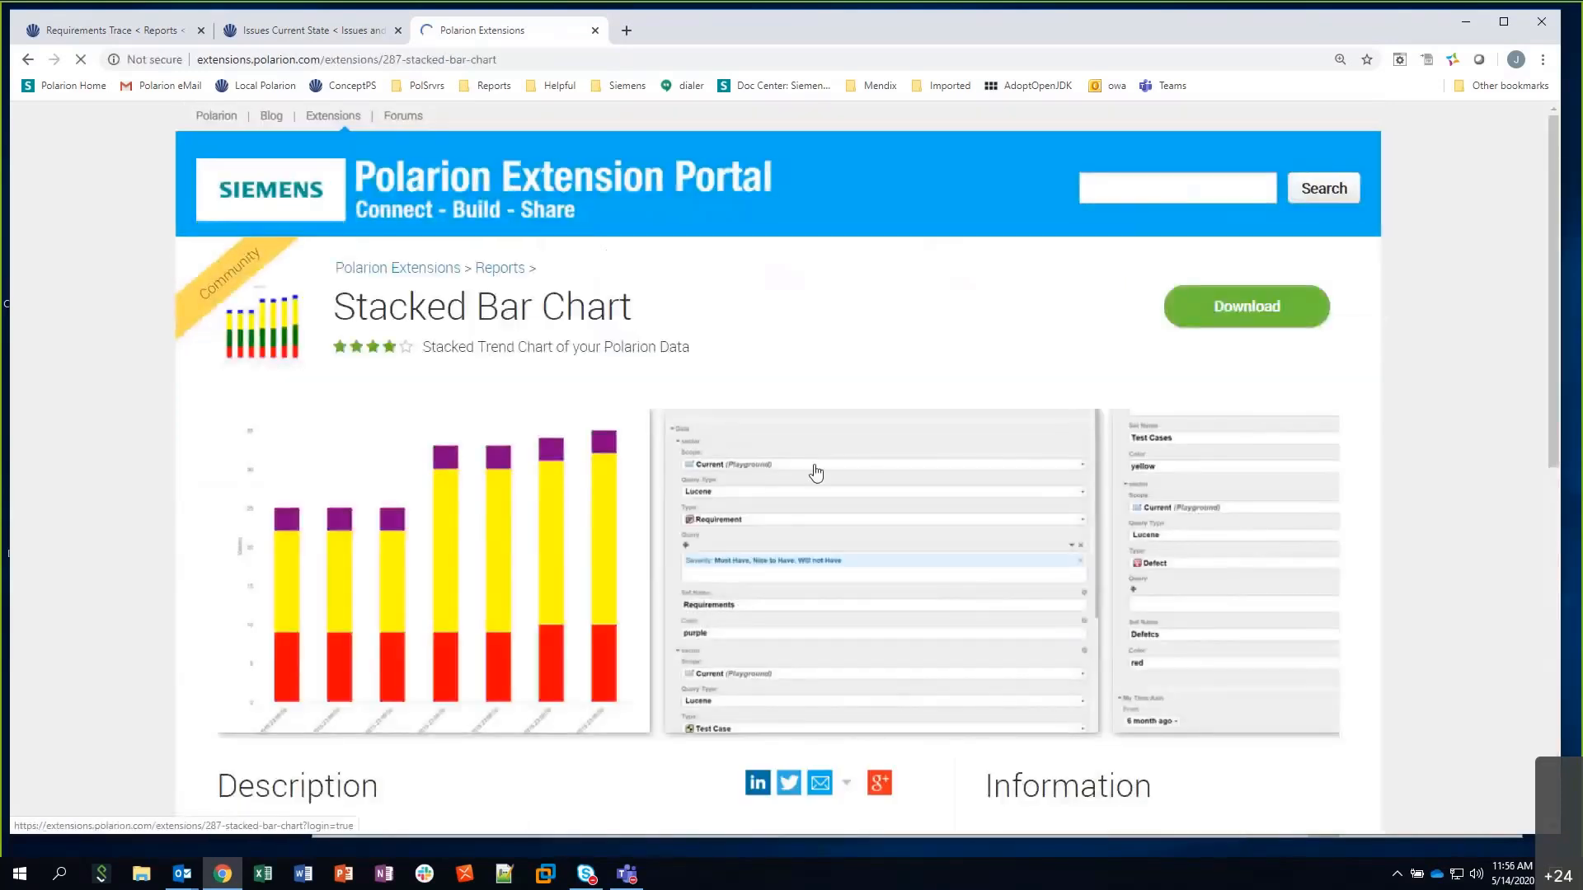
scroll(1053, 489, "down", 5)
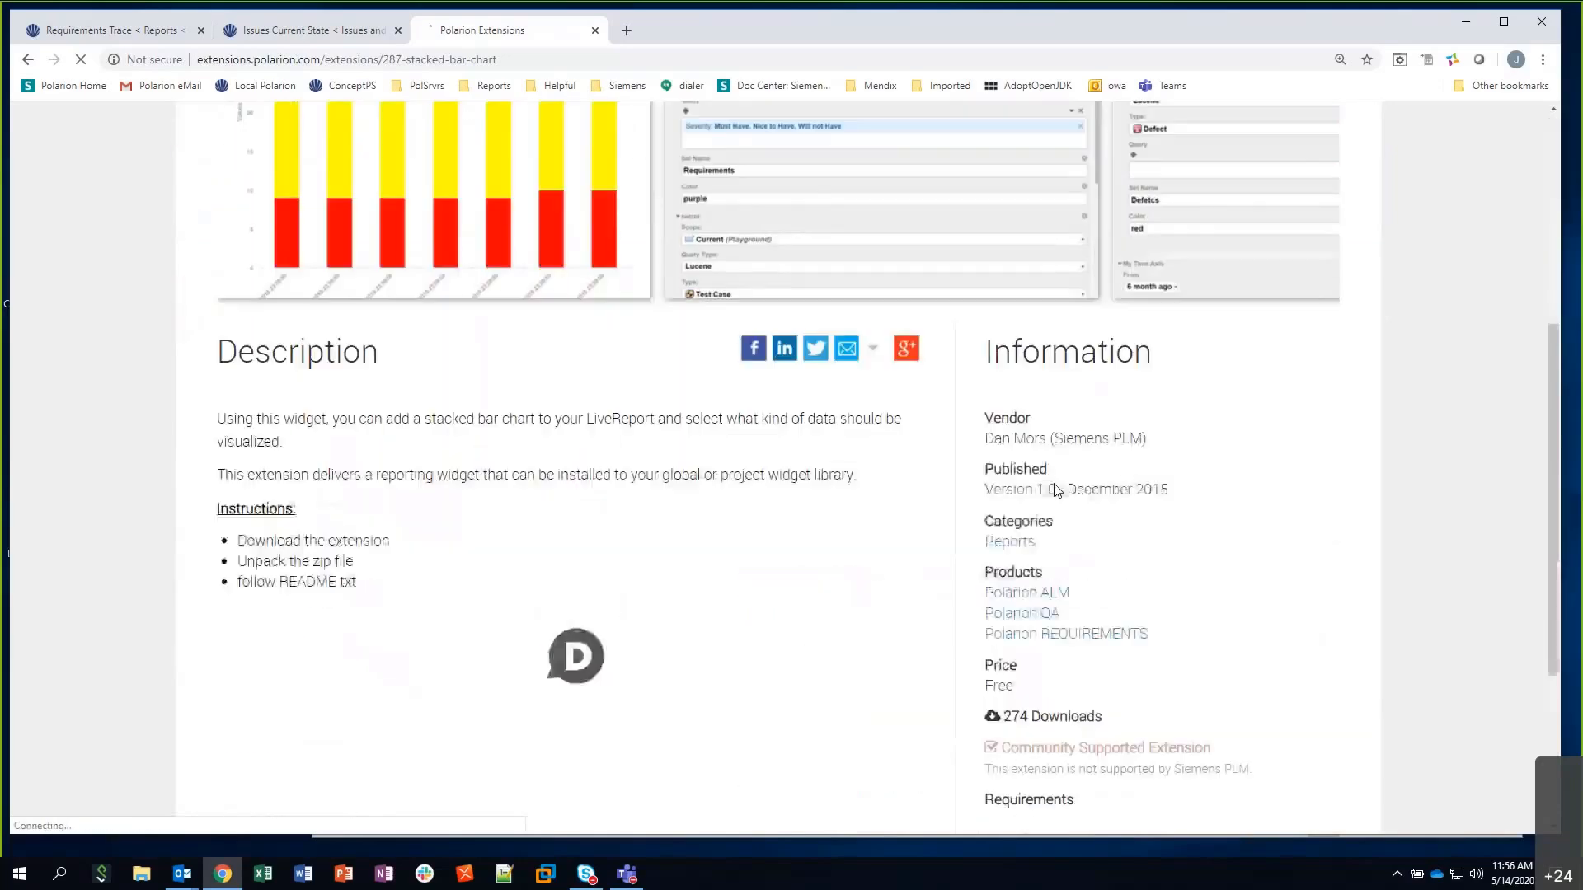
scroll(1056, 489, "down", 1)
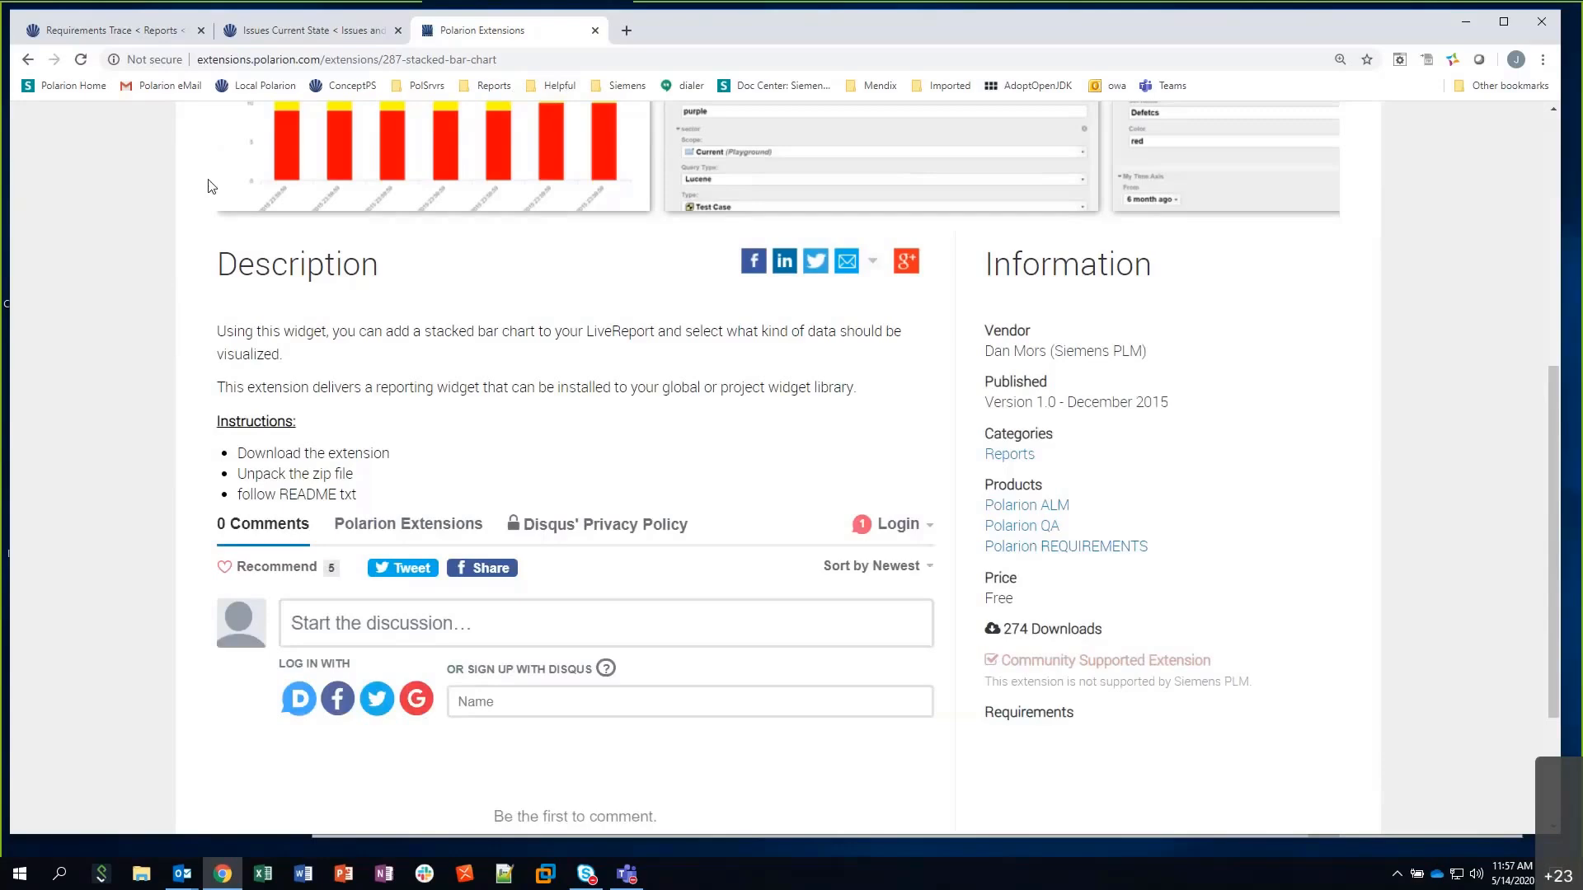
scroll(161, 179, "up", 4)
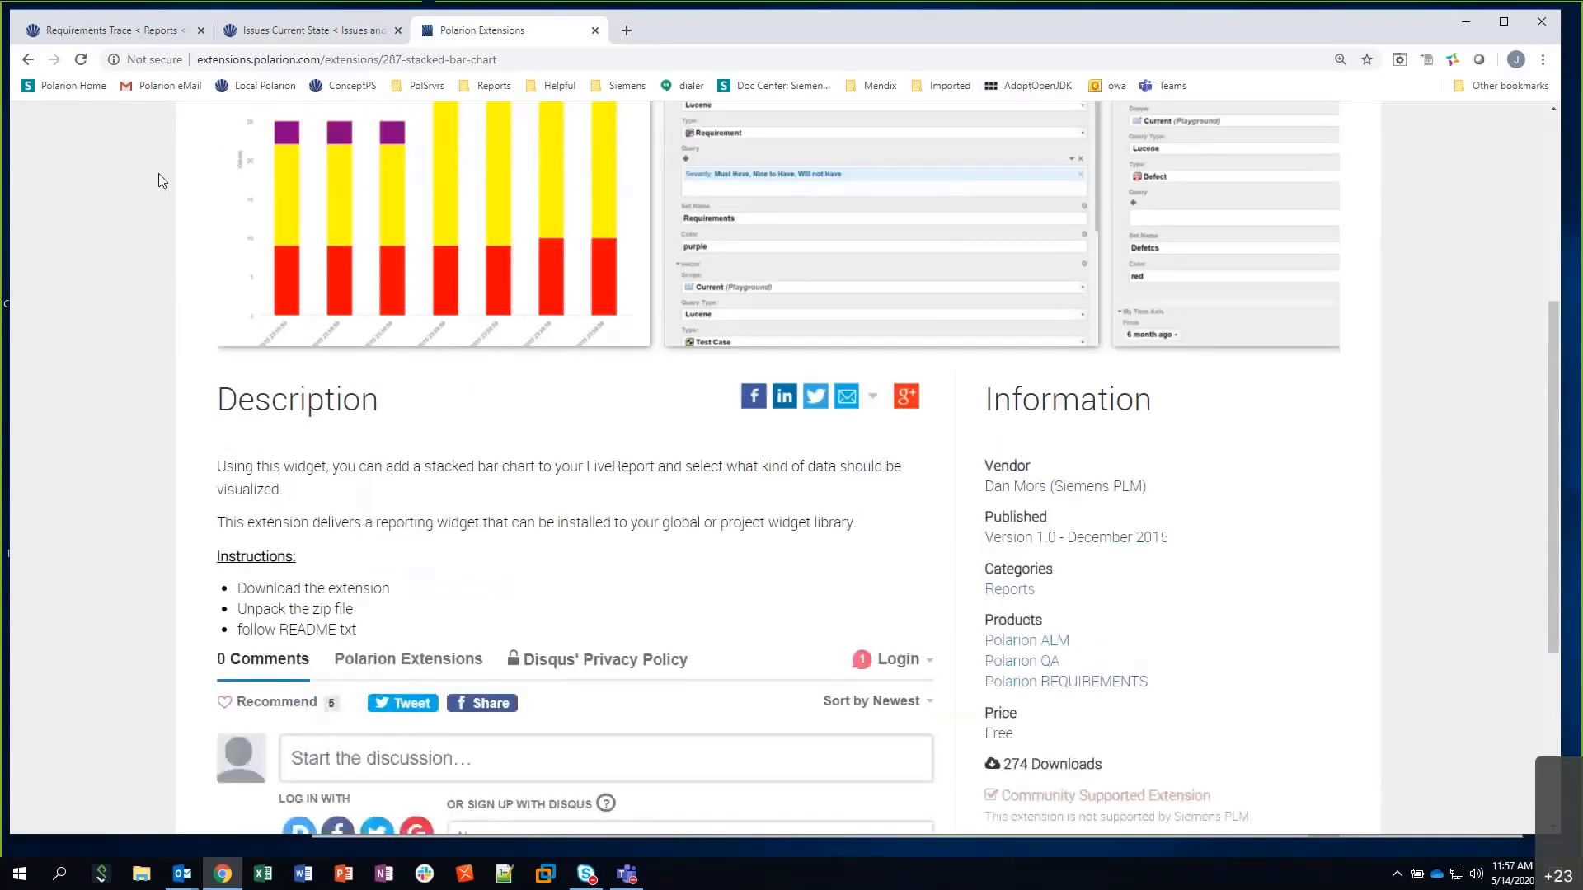
scroll(159, 172, "up", 2)
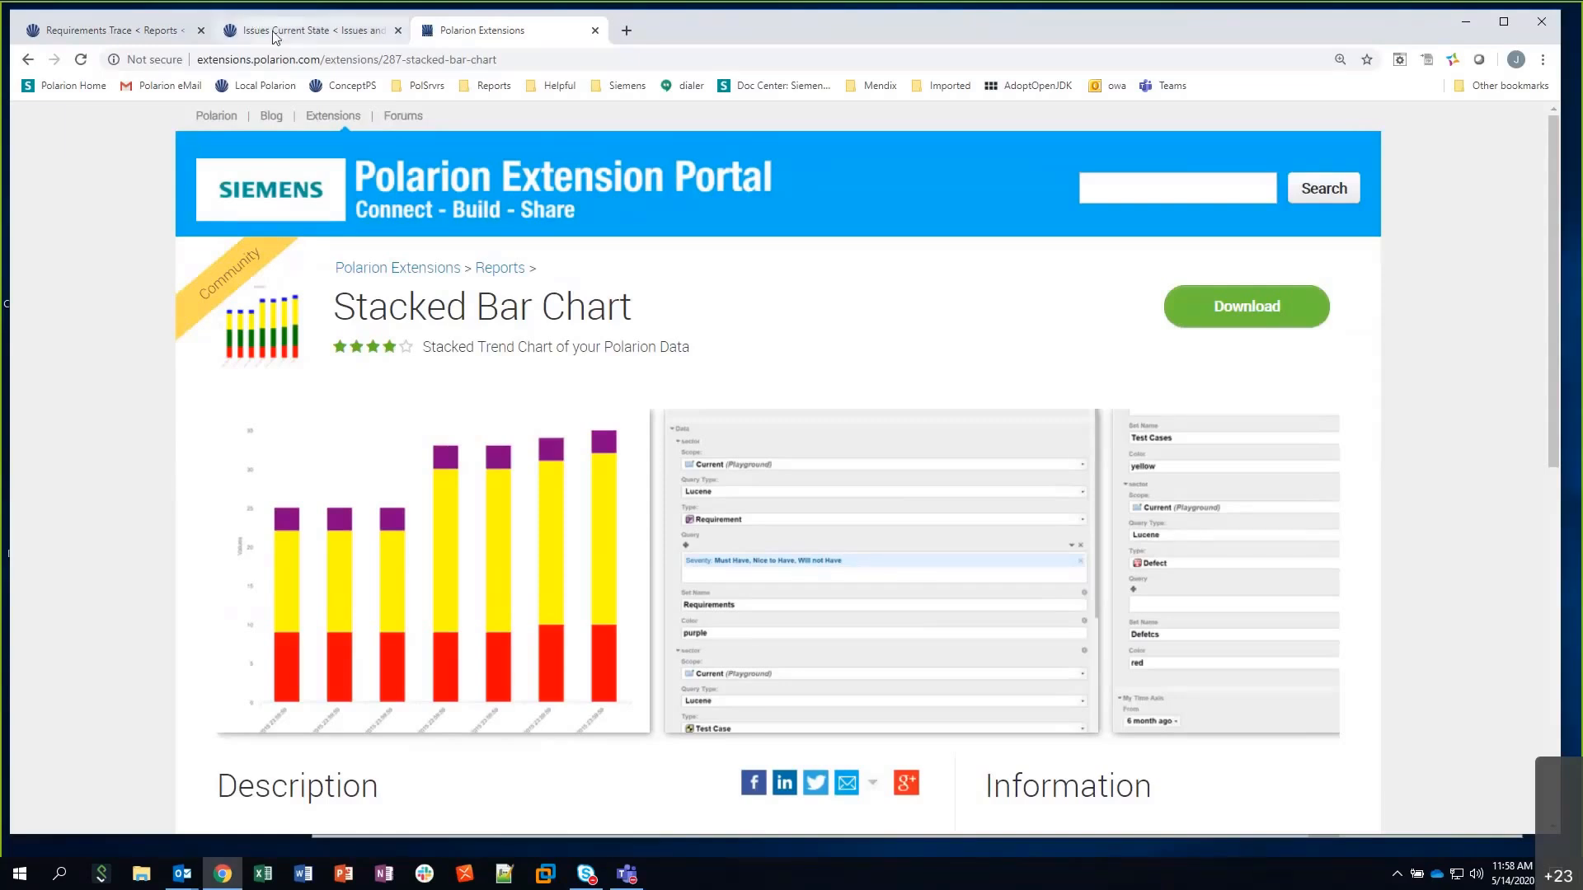
Return to the Requirements Trace report and check the item counts of the Requirements by Status pie chart slices
left_click(126, 32)
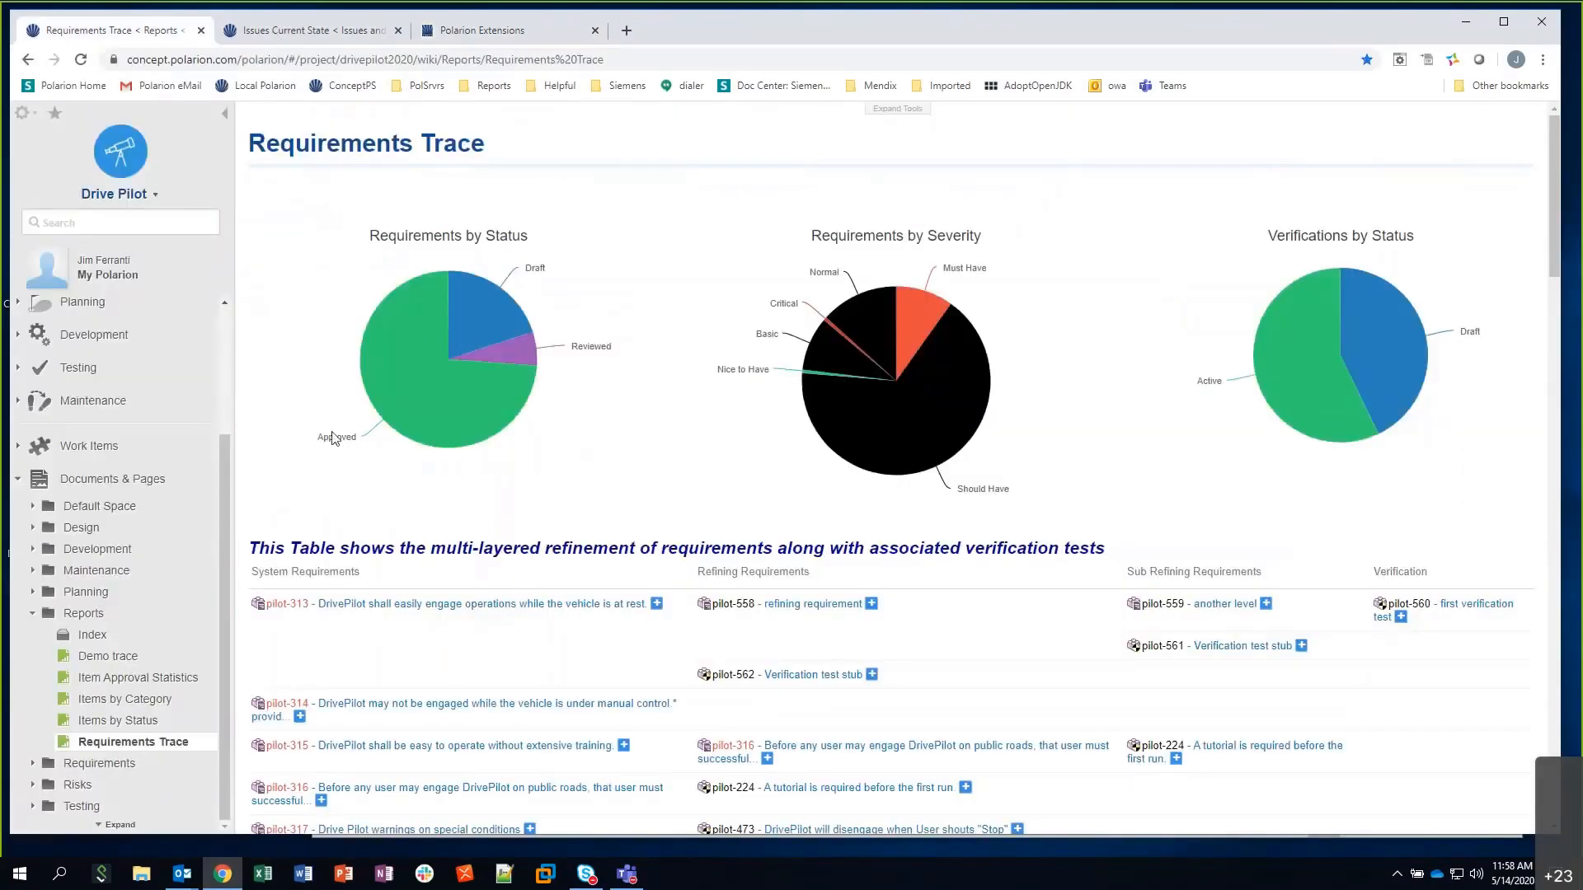
mouse_move(340, 443)
mouse_move(528, 353)
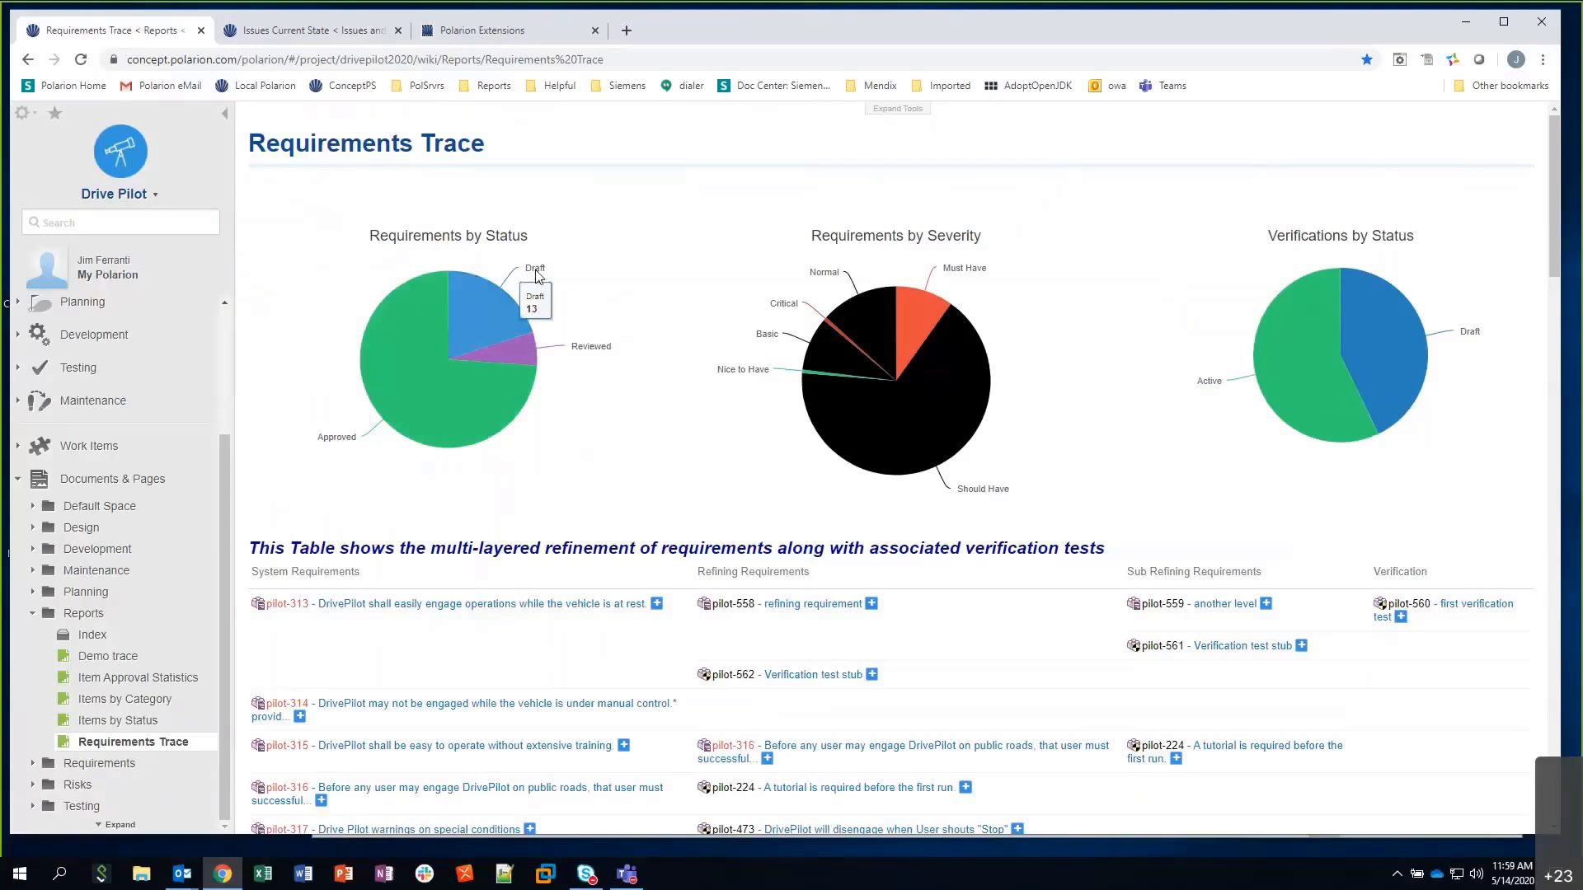
mouse_move(601, 354)
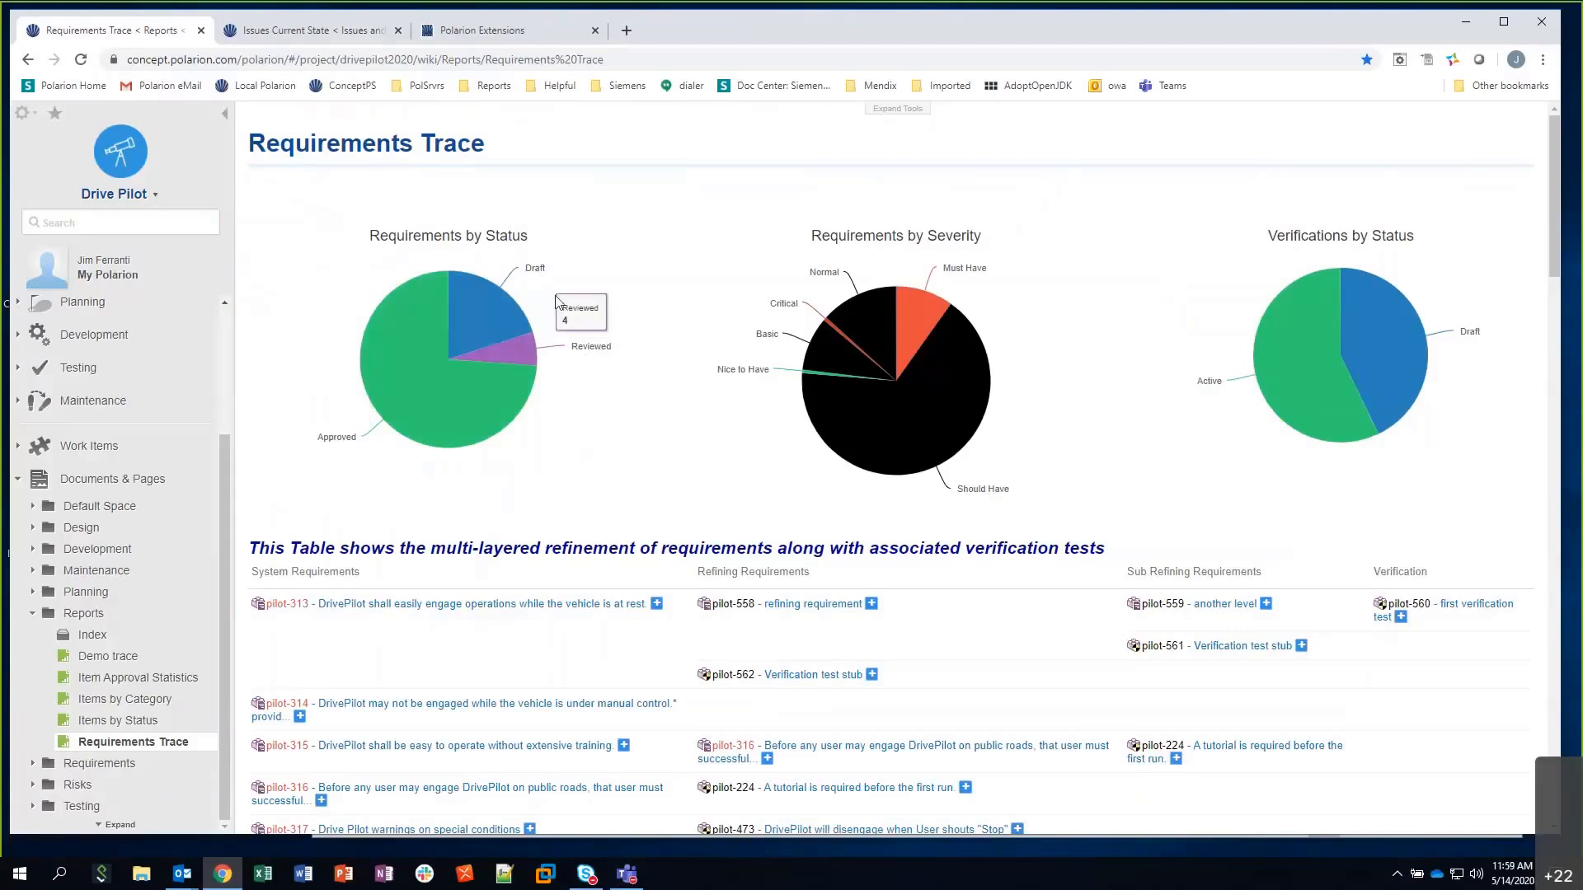
mouse_move(536, 274)
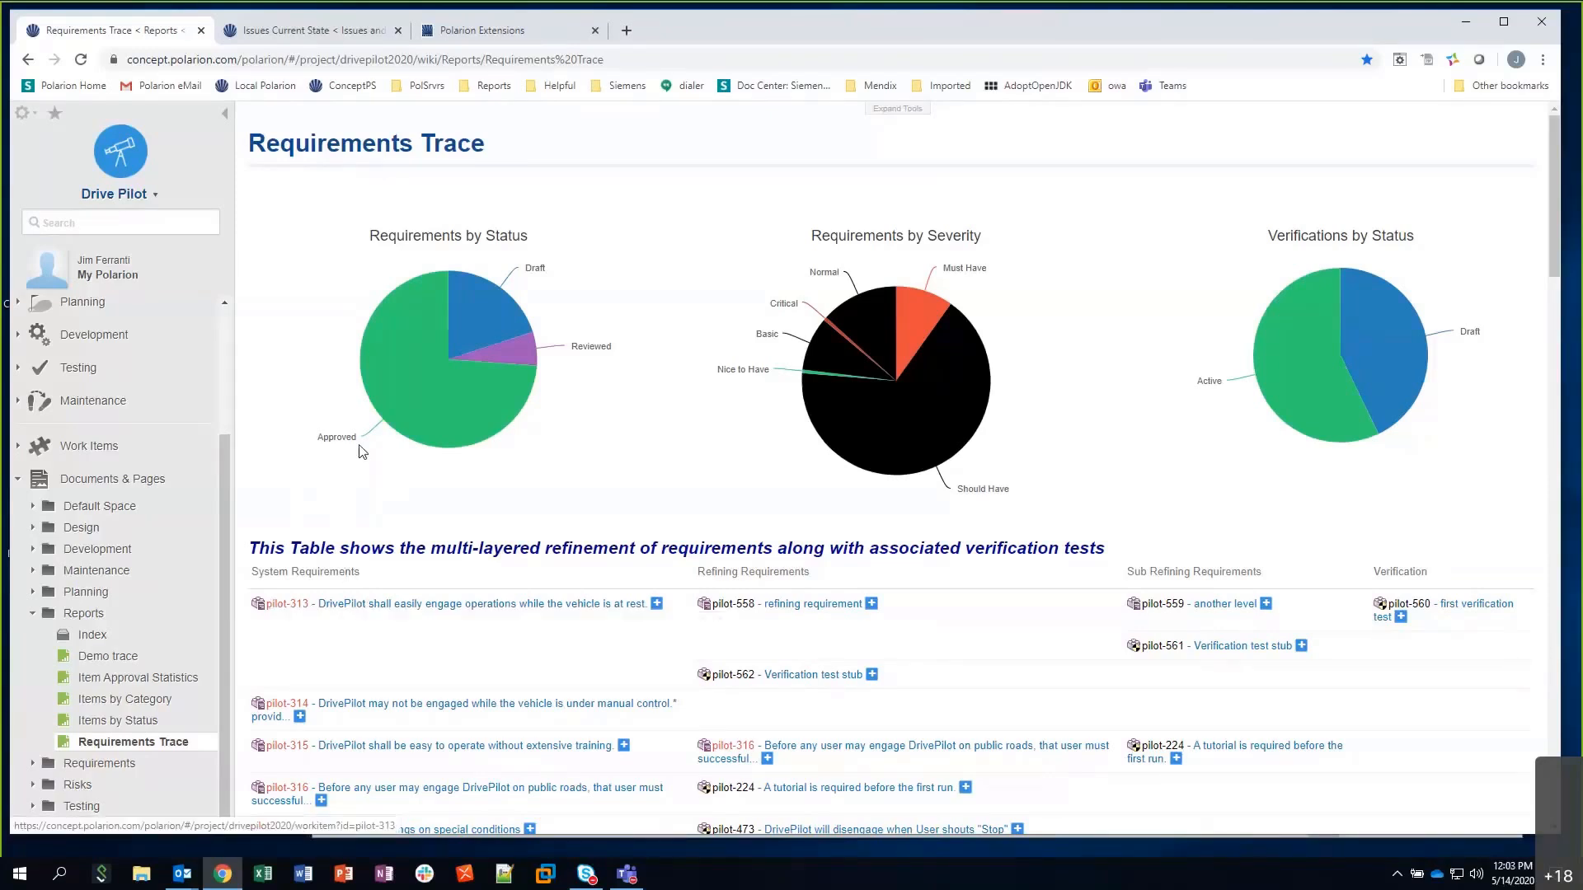
mouse_move(496, 369)
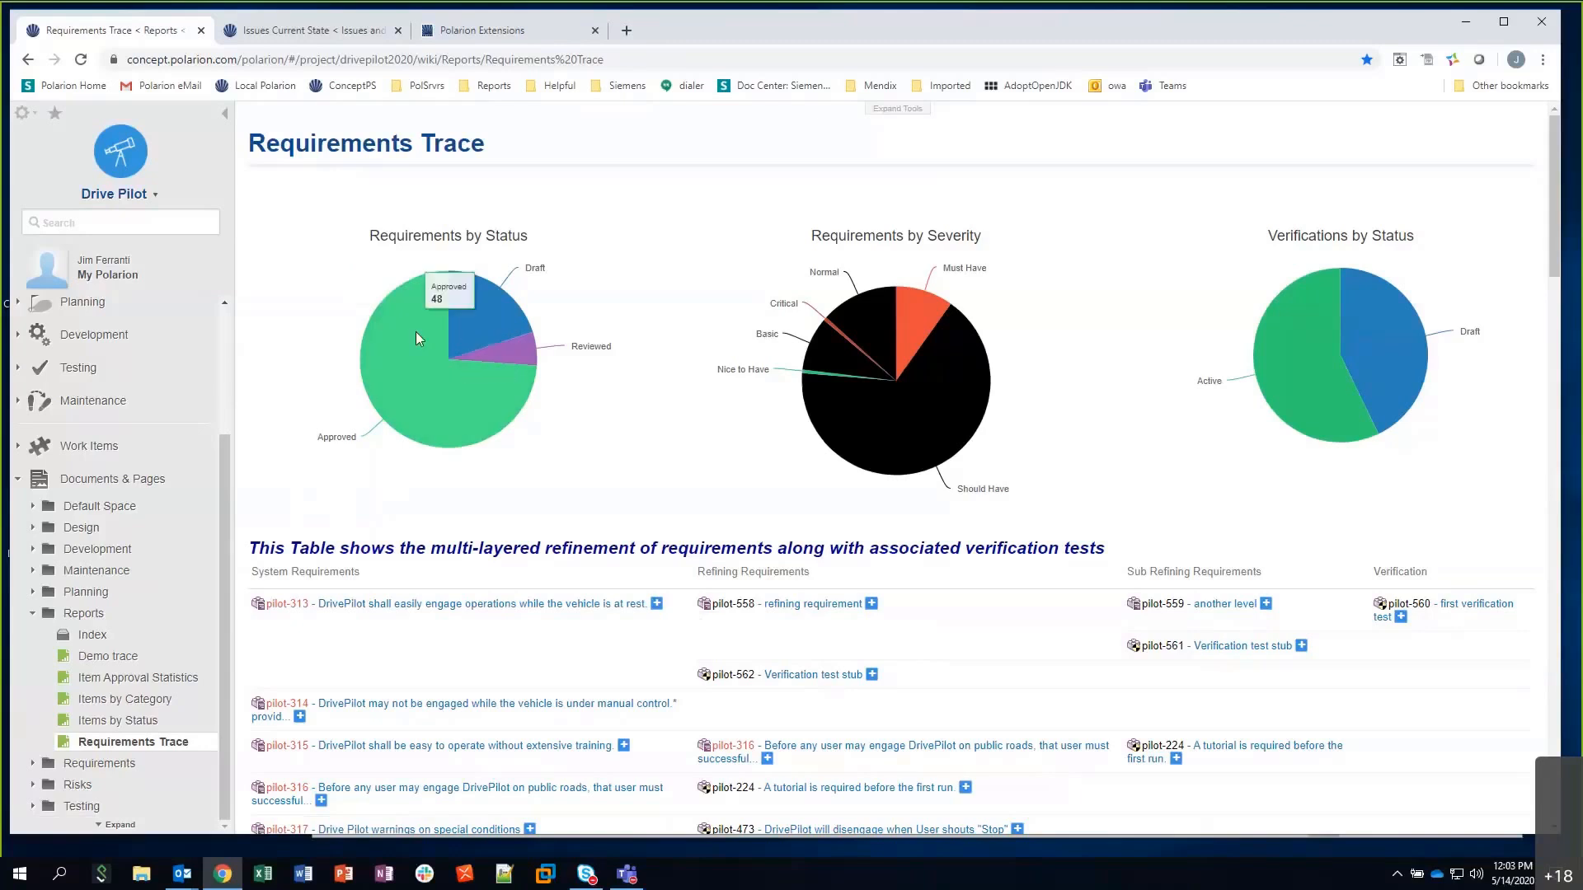